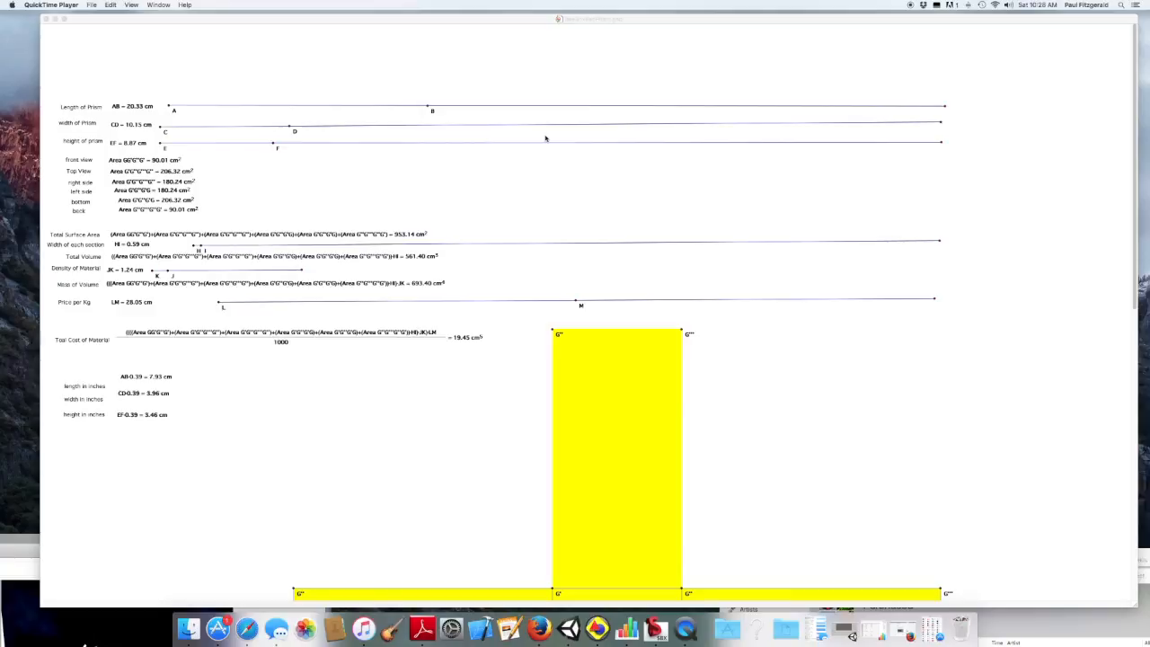
# - Examine the rectangular prism's full net and the list of measurements above it
pyautogui.scroll(-5, 545, 139)
pyautogui.scroll(-1, 546, 137)
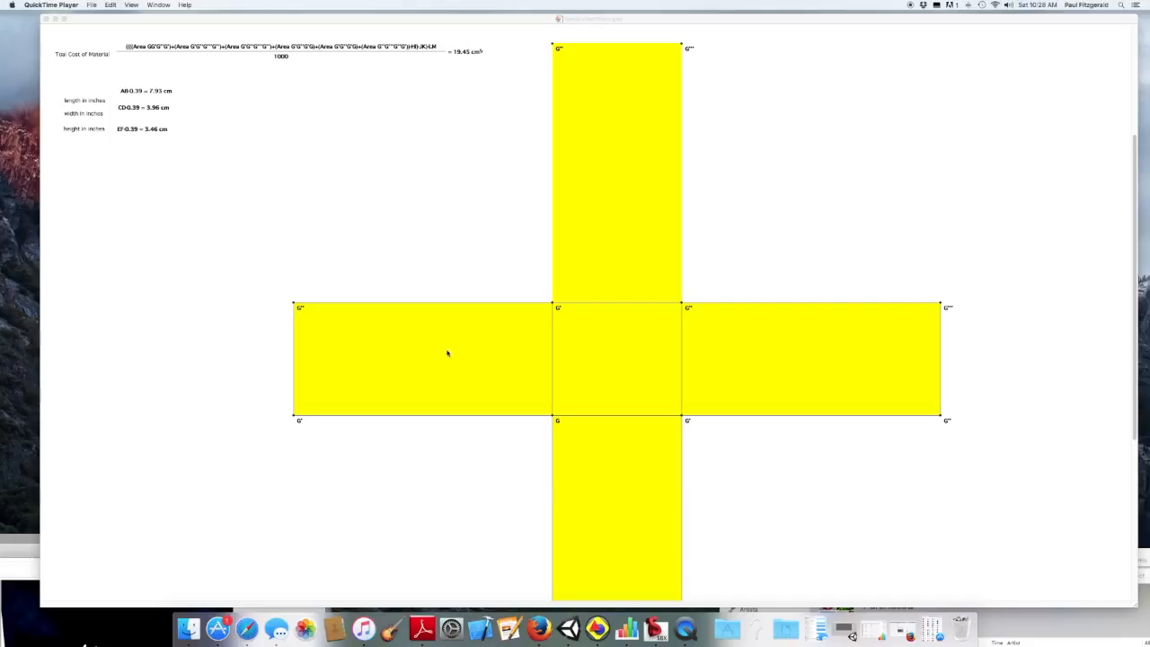
pyautogui.scroll(-1, 588, 238)
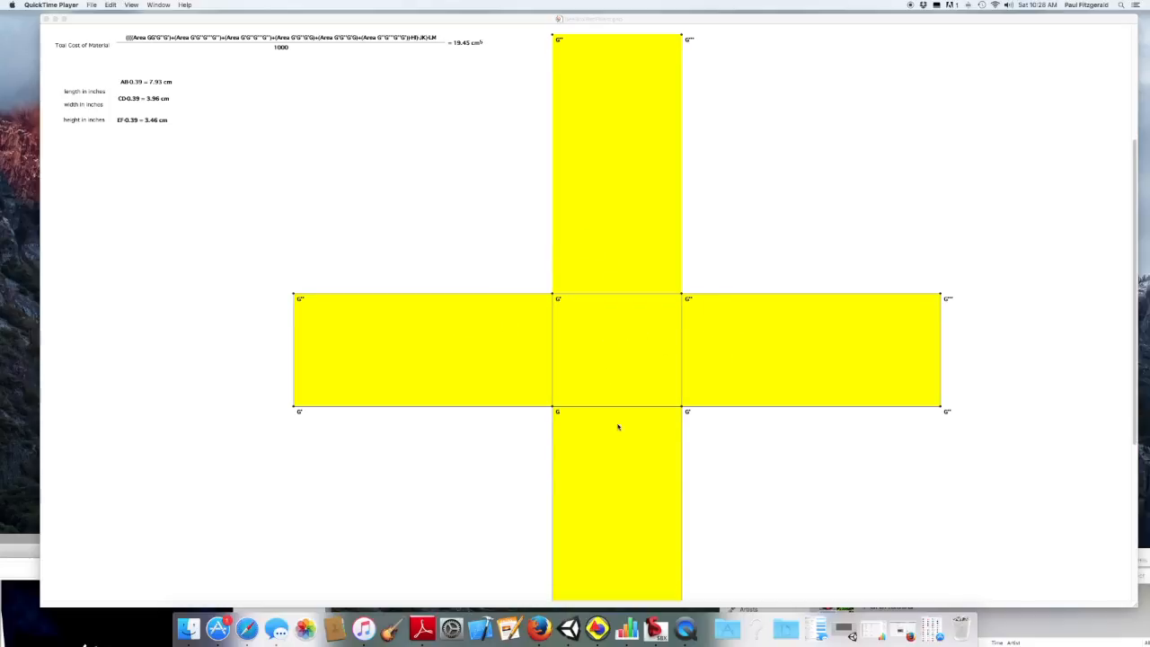
pyautogui.scroll(-10, 624, 467)
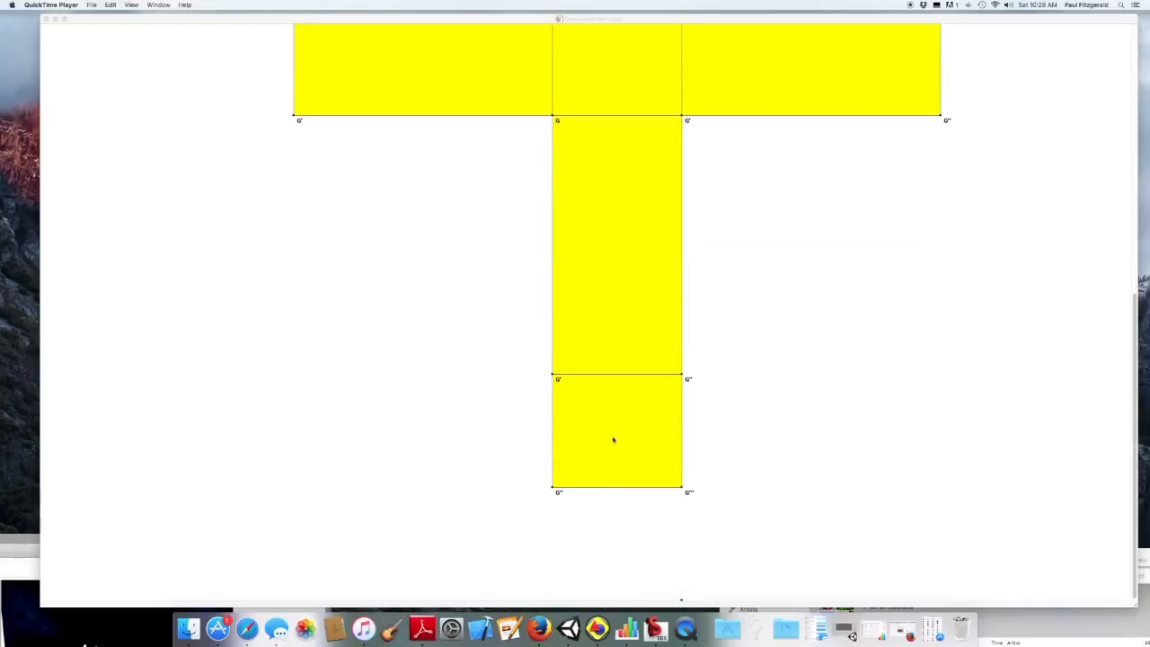
pyautogui.scroll(18, 405, 365)
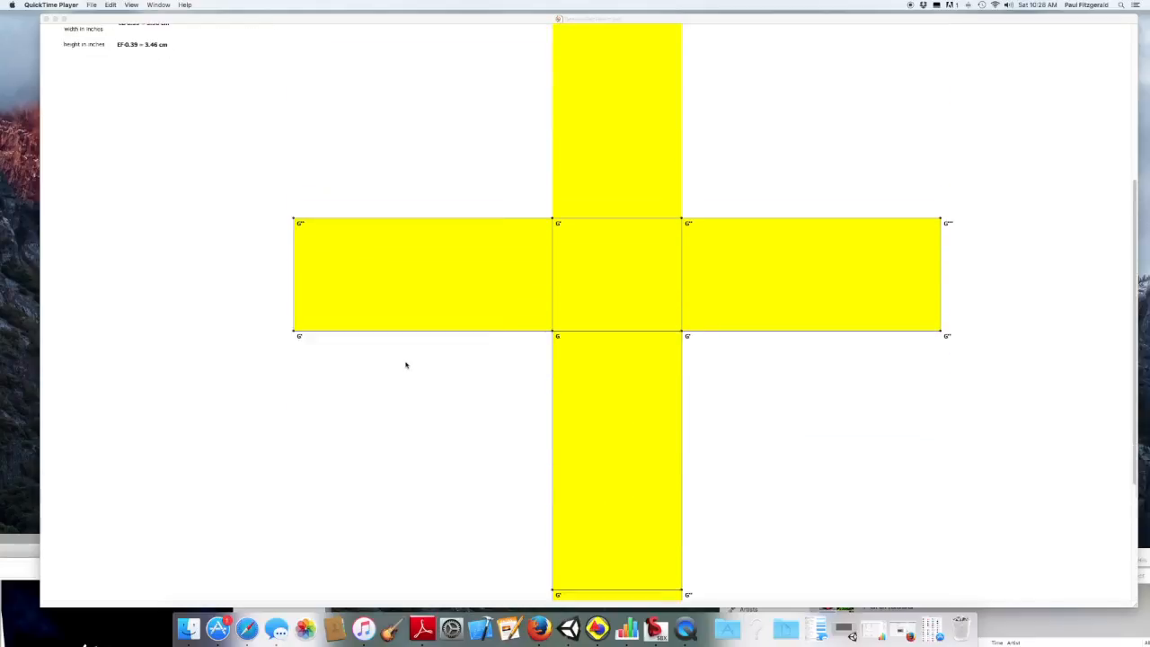
pyautogui.scroll(2, 406, 365)
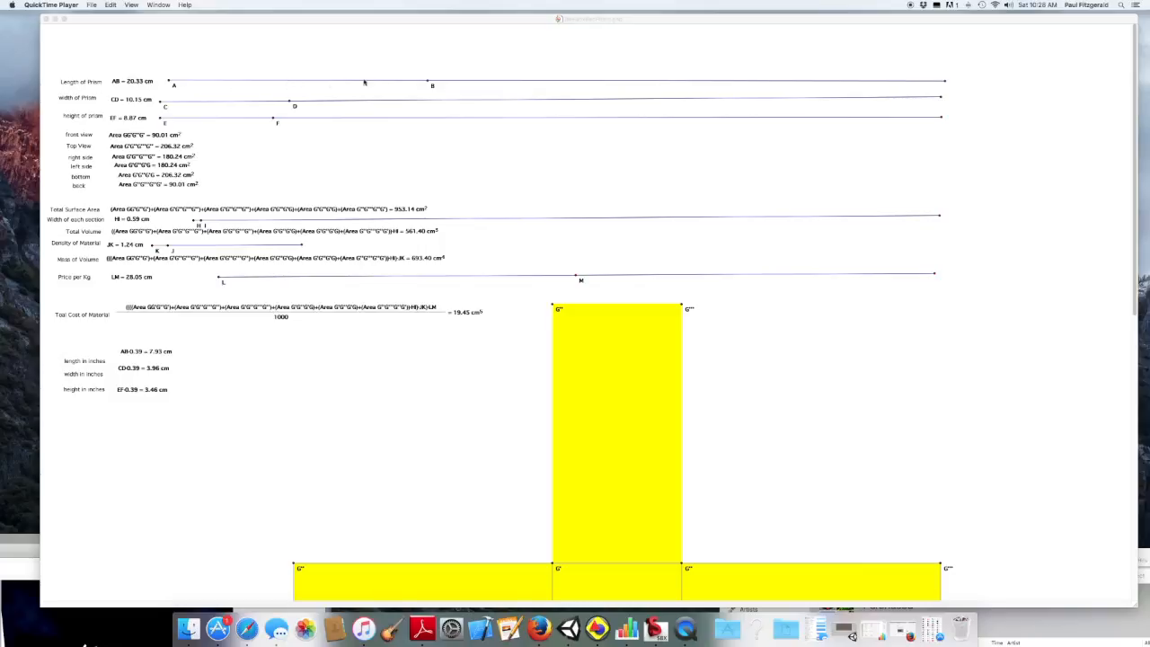
# - Shorten the prism length AB to about 19.97 cm and widen section width HI to about 0.66 cm
pyautogui.click(429, 83)
pyautogui.moveTo(429, 83)
pyautogui.mouseDown()
pyautogui.moveTo(288, 83)
pyautogui.moveTo(422, 83)
pyautogui.mouseUp()
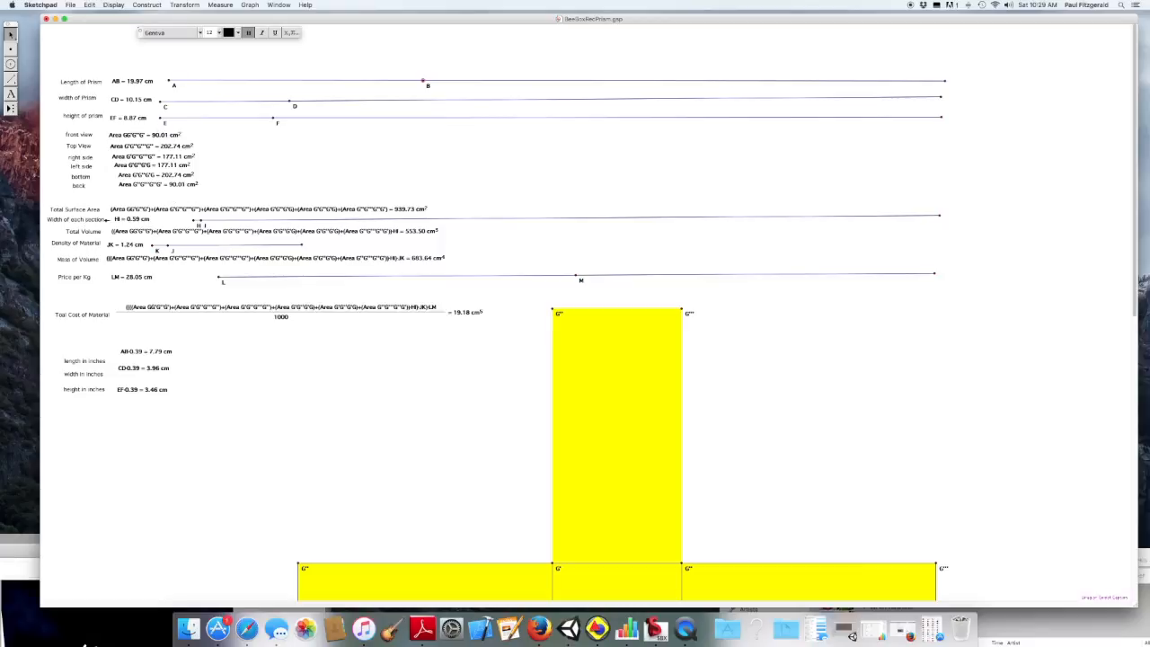
pyautogui.moveTo(202, 220)
pyautogui.mouseDown()
pyautogui.moveTo(259, 220)
pyautogui.moveTo(201, 220)
pyautogui.mouseUp()
pyautogui.click(481, 314)
# - Reposition the length and width inch conversions so they line up beside their labels
pyautogui.moveTo(135, 368); pyautogui.dragTo(144, 359)
pyautogui.click(137, 424)
pyautogui.click(144, 351)
pyautogui.click(147, 430)
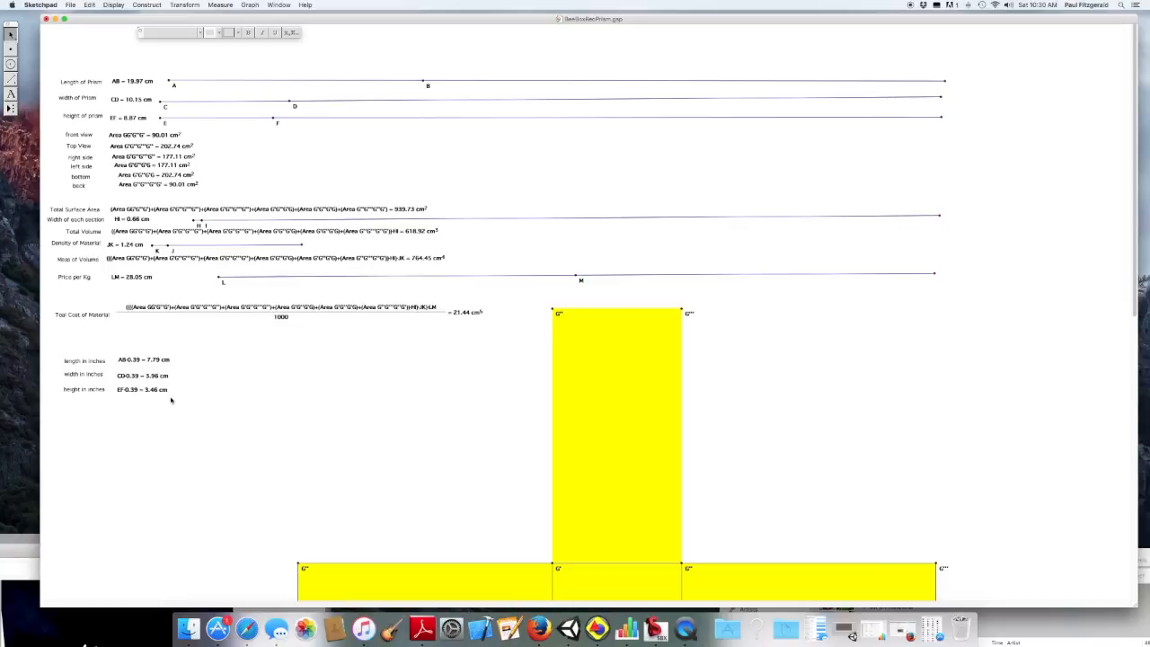
# - Move point D to reduce the prism width CD to about 9.59 cm
pyautogui.scroll(-3, 301, 386)
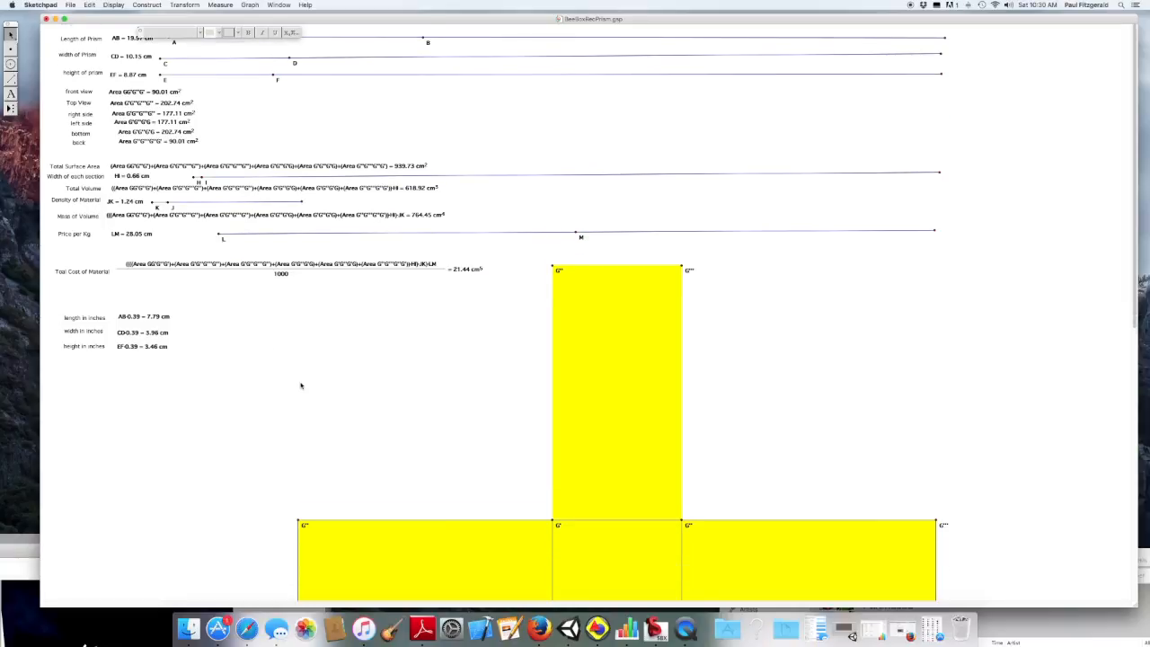
pyautogui.scroll(-2, 301, 386)
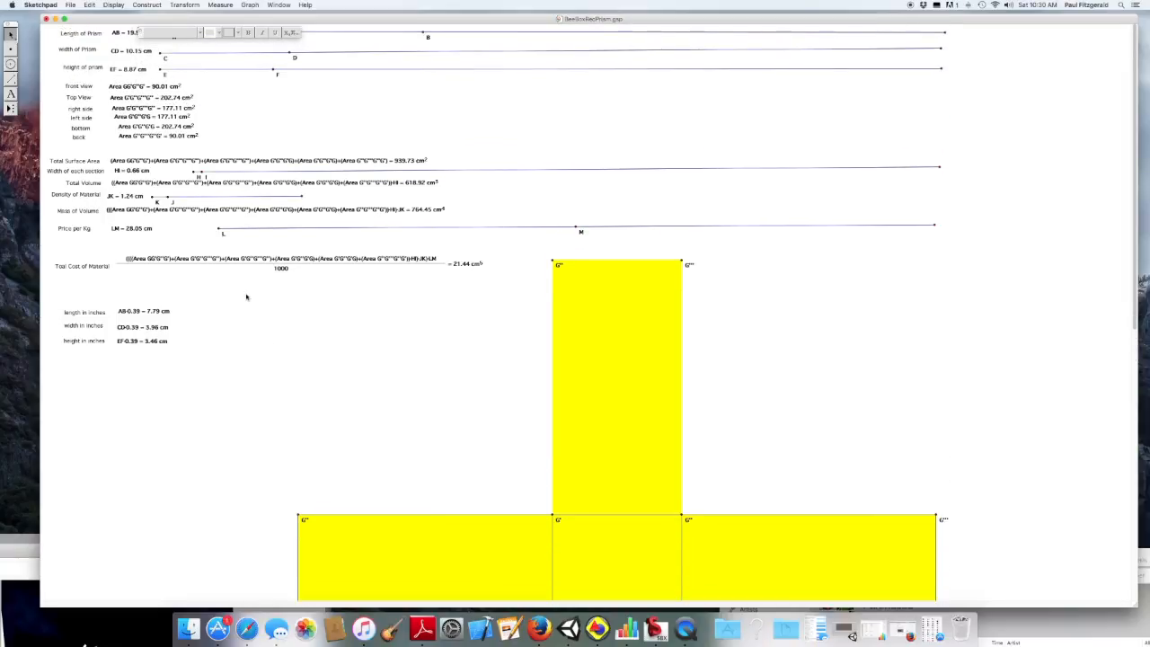
pyautogui.moveTo(291, 51)
pyautogui.mouseDown()
pyautogui.moveTo(319, 51)
pyautogui.moveTo(283, 51)
pyautogui.mouseUp()
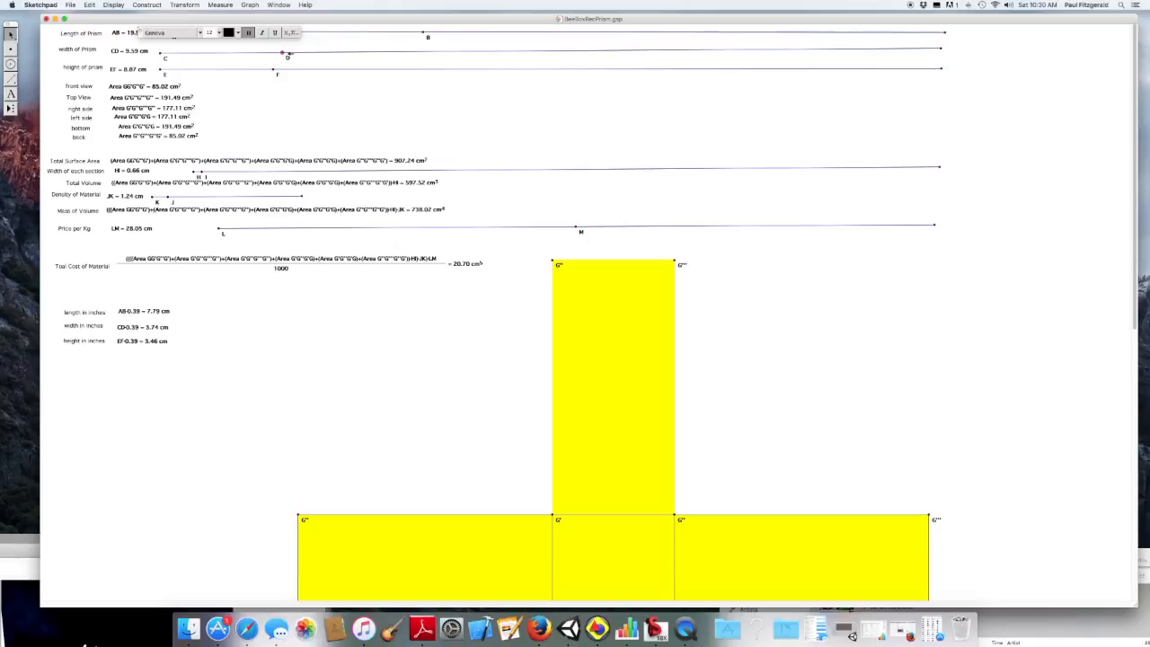
pyautogui.click(306, 109)
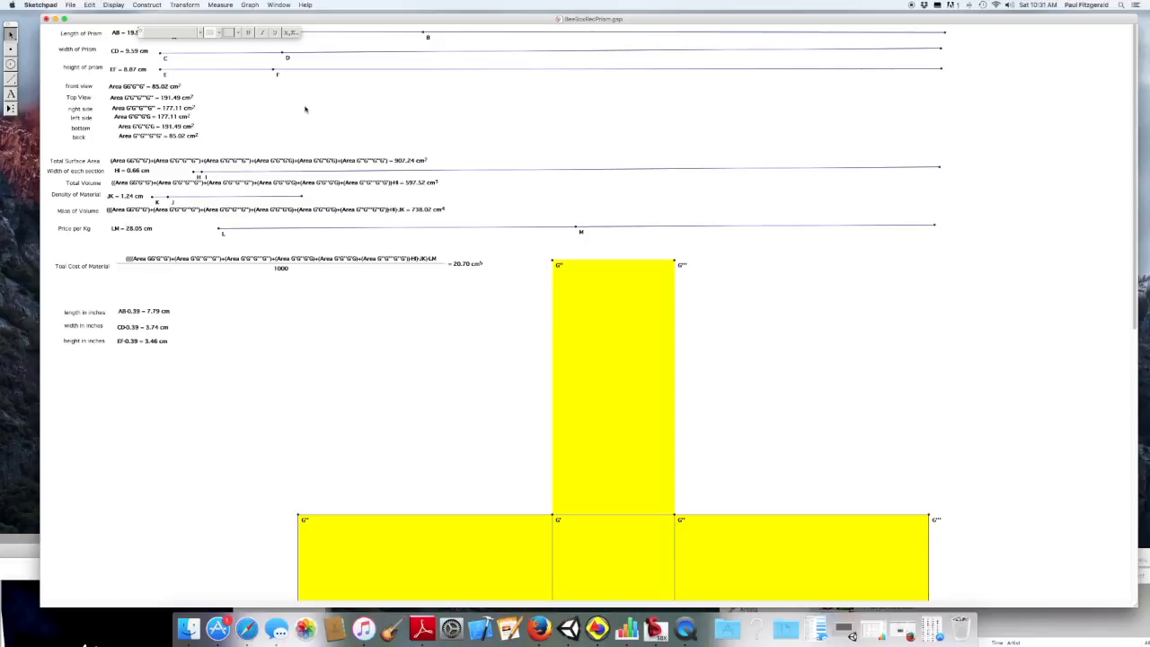
# - Create a new blank sketch and enlarge its window to cover most of the screen
pyautogui.click(71, 5)
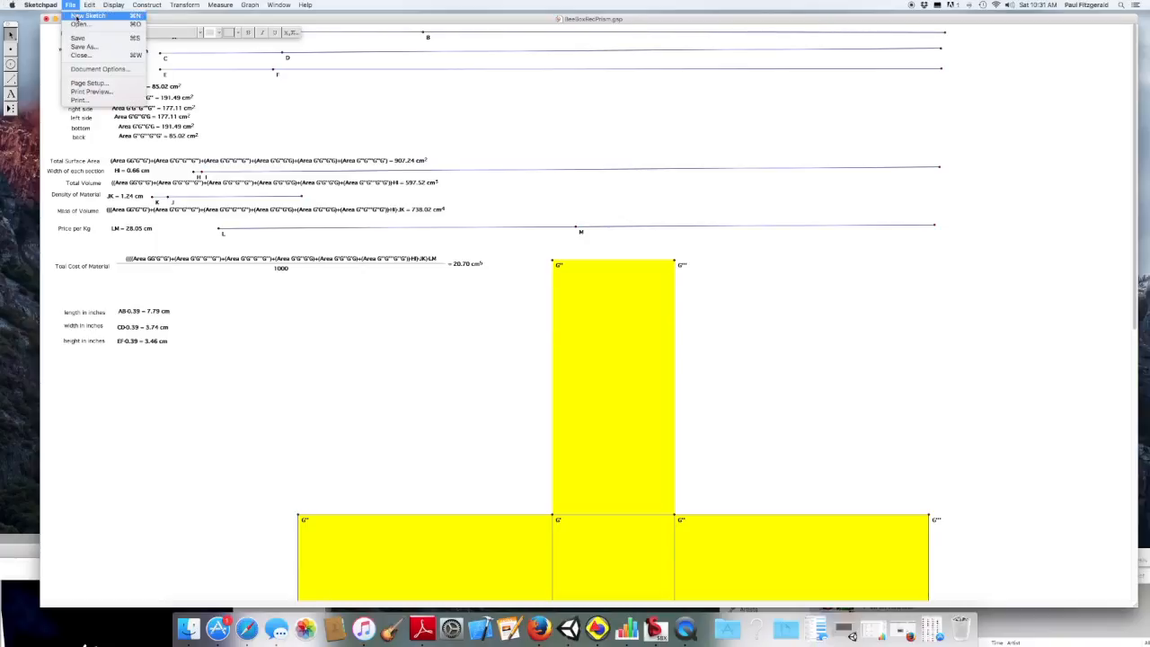
pyautogui.click(76, 16)
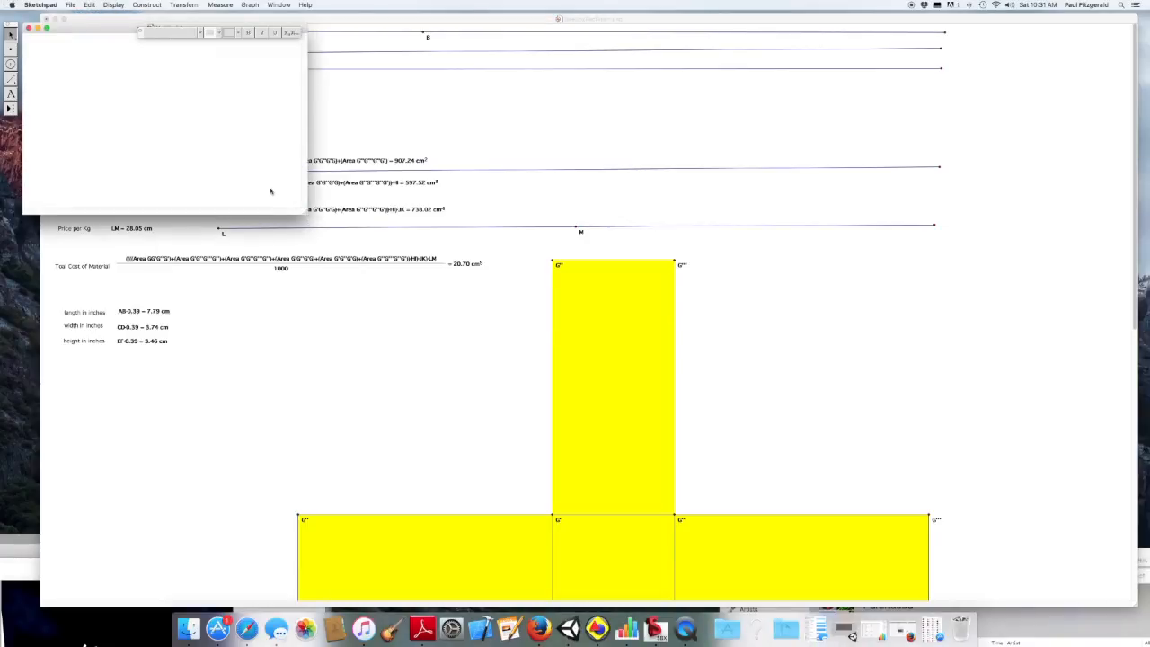
pyautogui.moveTo(307, 218)
pyautogui.mouseDown()
pyautogui.moveTo(839, 497)
pyautogui.moveTo(1051, 586)
pyautogui.mouseUp()
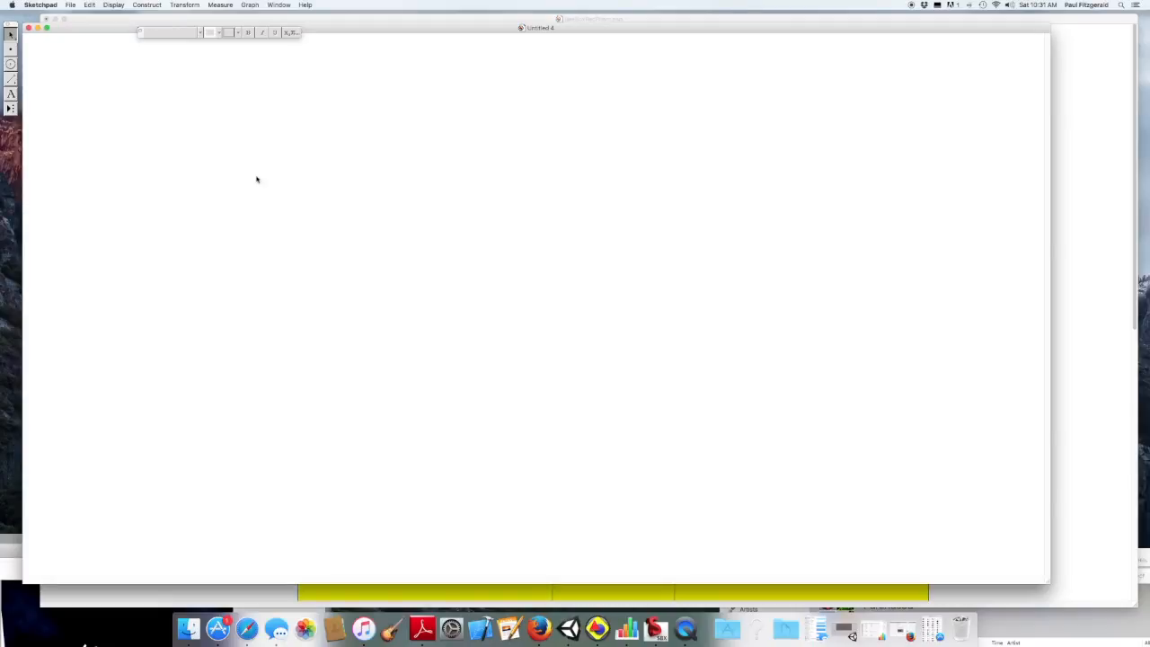
# - Switch to SketchBook Express, start a new canvas and draw a triangular prism with its faces labelled F and R
pyautogui.click(656, 631)
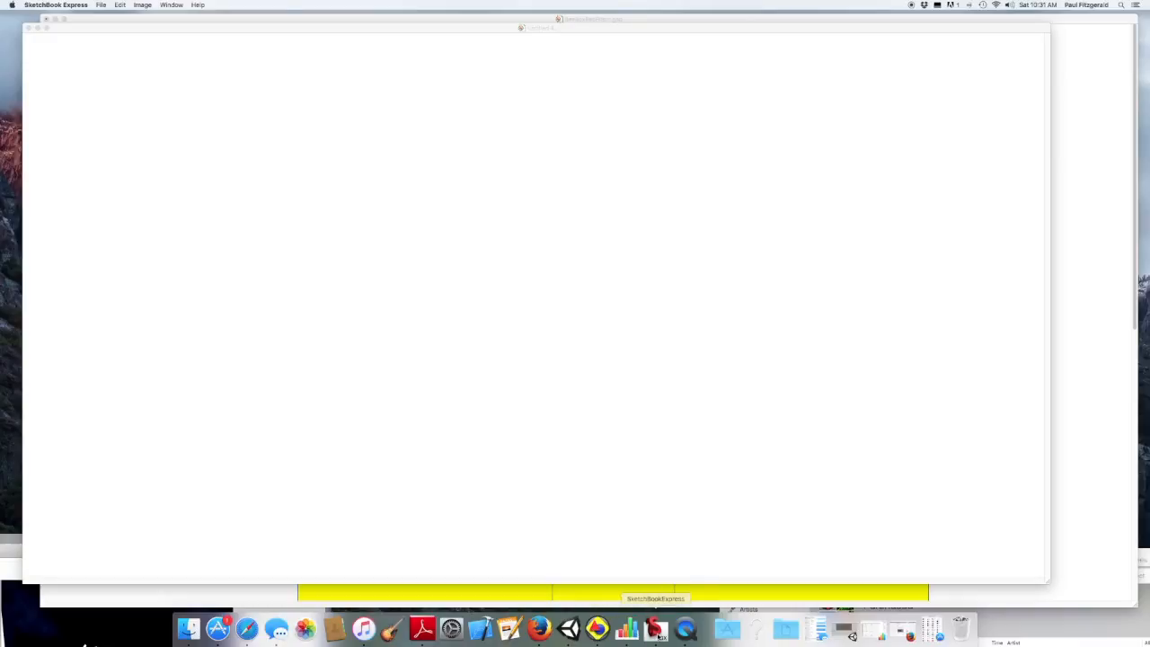
pyautogui.click(101, 4)
pyautogui.click(108, 16)
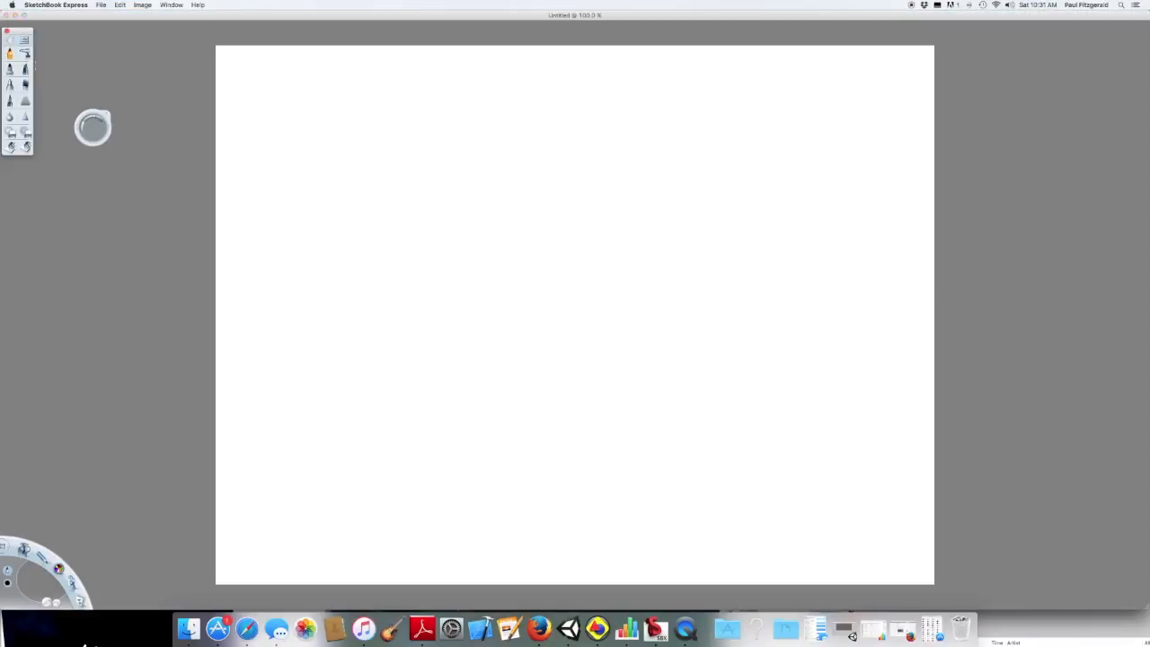
pyautogui.moveTo(352, 218)
pyautogui.mouseDown()
pyautogui.moveTo(323, 259)
pyautogui.moveTo(380, 267)
pyautogui.moveTo(356, 218)
pyautogui.moveTo(345, 248)
pyautogui.moveTo(427, 182)
pyautogui.moveTo(465, 212)
pyautogui.moveTo(375, 261)
pyautogui.moveTo(382, 227)
pyautogui.moveTo(402, 230)
pyautogui.mouseUp()
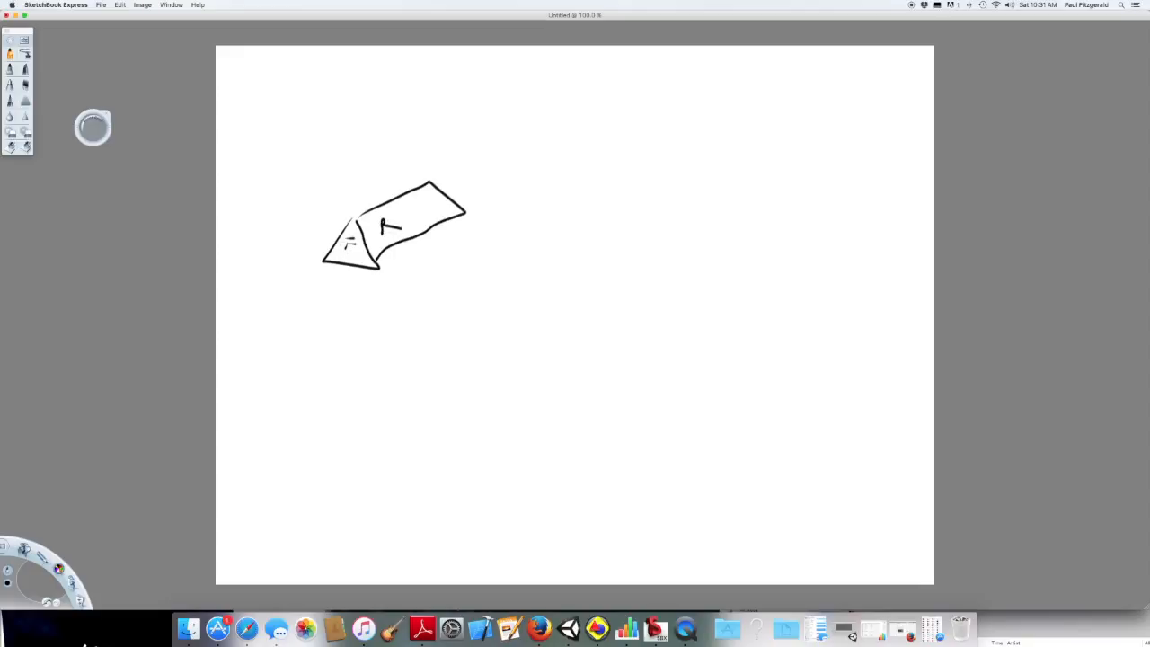
# - Label the prism's left, back and bottom faces L, B and B with arrows pointing to them
pyautogui.moveTo(310, 141)
pyautogui.mouseDown()
pyautogui.moveTo(344, 156)
pyautogui.moveTo(339, 204)
pyautogui.moveTo(356, 212)
pyautogui.moveTo(341, 211)
pyautogui.mouseUp()
pyautogui.moveTo(472, 144); pyautogui.dragTo(471, 162)
pyautogui.moveTo(449, 194); pyautogui.dragTo(472, 198)
pyautogui.moveTo(399, 290)
pyautogui.mouseDown()
pyautogui.moveTo(399, 309)
pyautogui.moveTo(411, 295)
pyautogui.moveTo(415, 305)
pyautogui.moveTo(399, 310)
pyautogui.moveTo(392, 250)
pyautogui.moveTo(404, 258)
pyautogui.mouseUp()
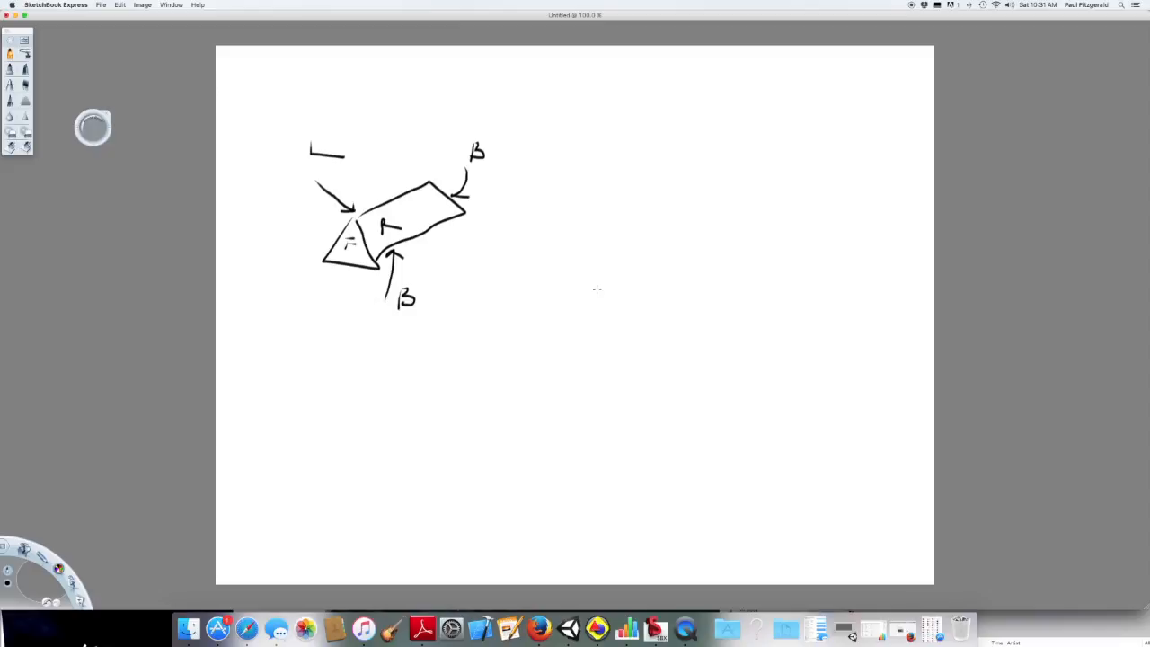
# - Draw the triangular prism's unfolded net beside the solid and label its faces F, R, L, B and B
pyautogui.moveTo(601, 298)
pyautogui.mouseDown()
pyautogui.moveTo(572, 336)
pyautogui.moveTo(627, 333)
pyautogui.moveTo(601, 300)
pyautogui.moveTo(646, 246)
pyautogui.moveTo(681, 269)
pyautogui.moveTo(635, 329)
pyautogui.moveTo(545, 259)
pyautogui.moveTo(518, 283)
pyautogui.moveTo(576, 336)
pyautogui.moveTo(575, 398)
pyautogui.moveTo(605, 409)
pyautogui.moveTo(635, 400)
pyautogui.moveTo(631, 333)
pyautogui.mouseUp()
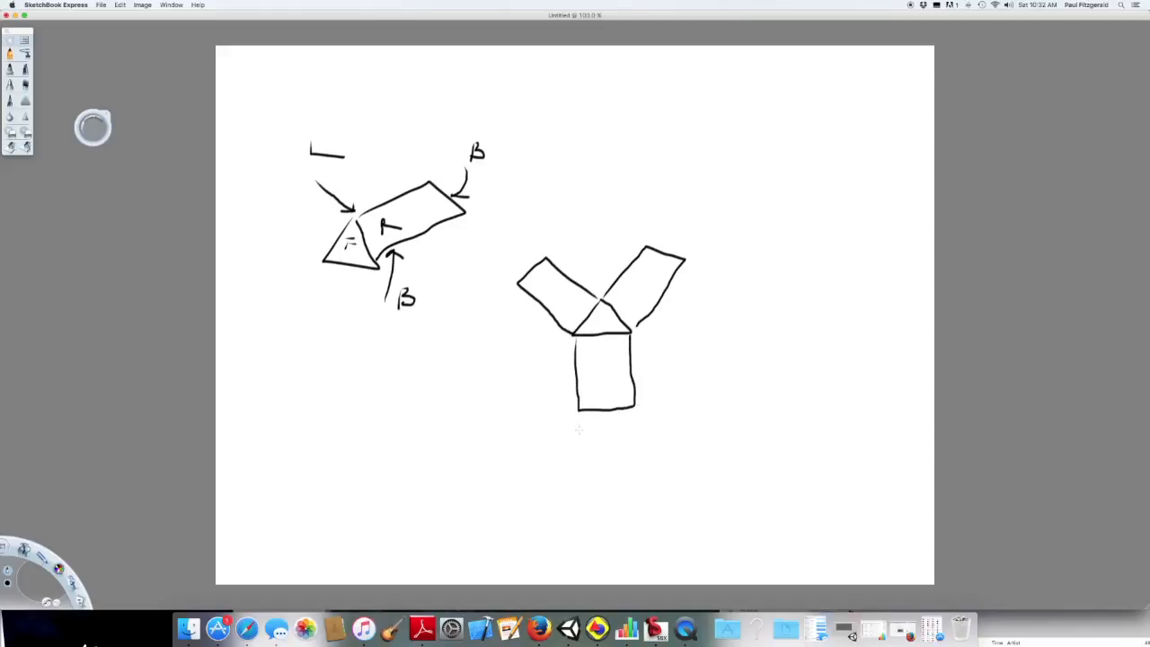
pyautogui.moveTo(579, 411)
pyautogui.mouseDown()
pyautogui.moveTo(604, 447)
pyautogui.moveTo(635, 403)
pyautogui.mouseUp()
pyautogui.moveTo(600, 313)
pyautogui.mouseDown()
pyautogui.moveTo(596, 326)
pyautogui.moveTo(608, 318)
pyautogui.mouseUp()
pyautogui.moveTo(611, 323); pyautogui.dragTo(617, 324)
pyautogui.moveTo(633, 277)
pyautogui.mouseDown()
pyautogui.moveTo(632, 297)
pyautogui.moveTo(646, 293)
pyautogui.mouseUp()
pyautogui.moveTo(551, 284); pyautogui.dragTo(570, 294)
pyautogui.moveTo(598, 365); pyautogui.dragTo(604, 428)
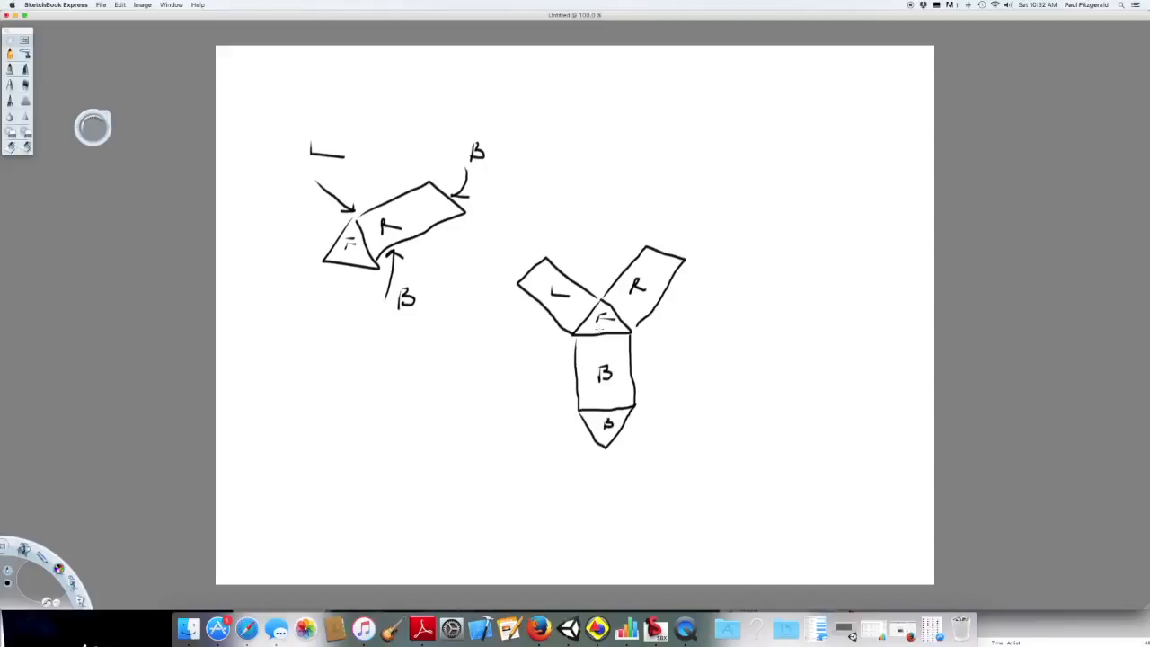
# - Mark the net's equal edges with single and double ticks and link the left face's edges to their matching edges with arrows
pyautogui.moveTo(602, 332)
pyautogui.mouseDown()
pyautogui.moveTo(602, 343)
pyautogui.moveTo(588, 322)
pyautogui.moveTo(616, 322)
pyautogui.mouseUp()
pyautogui.moveTo(607, 404)
pyautogui.mouseDown()
pyautogui.moveTo(607, 419)
pyautogui.moveTo(580, 435)
pyautogui.moveTo(633, 440)
pyautogui.mouseUp()
pyautogui.moveTo(620, 265); pyautogui.dragTo(671, 305)
pyautogui.moveTo(560, 274)
pyautogui.mouseDown()
pyautogui.moveTo(580, 289)
pyautogui.moveTo(537, 317)
pyautogui.mouseUp()
pyautogui.moveTo(568, 364); pyautogui.dragTo(647, 370)
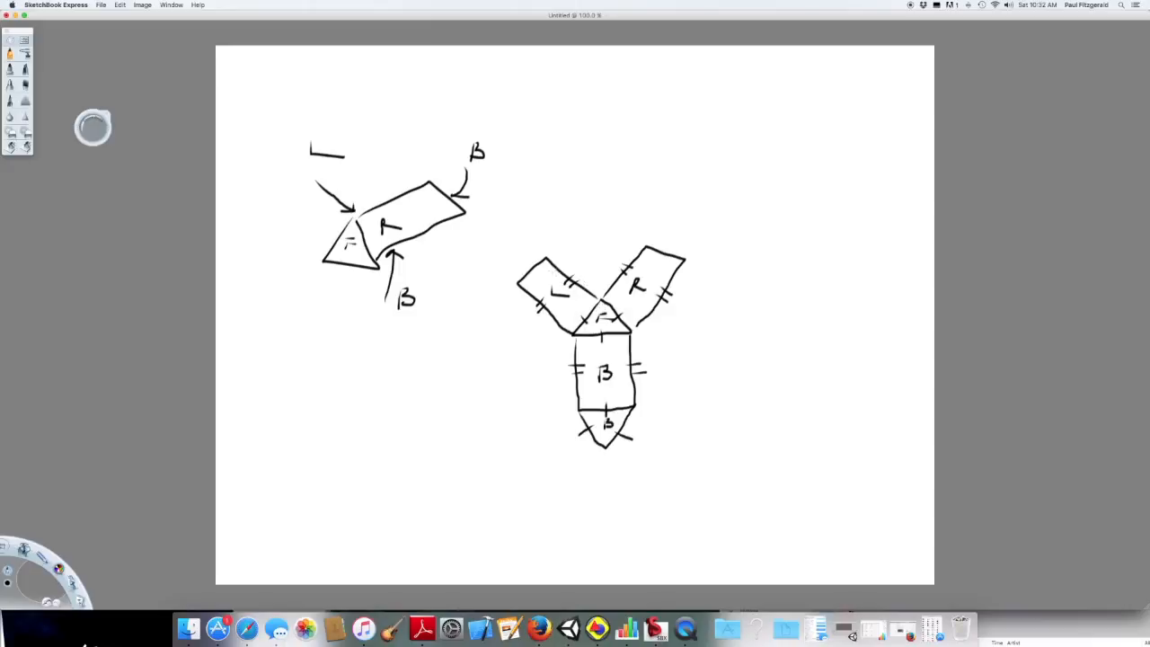
pyautogui.moveTo(523, 264); pyautogui.dragTo(542, 282)
pyautogui.moveTo(669, 245); pyautogui.dragTo(663, 262)
pyautogui.moveTo(525, 266)
pyautogui.mouseDown()
pyautogui.moveTo(492, 280)
pyautogui.moveTo(476, 418)
pyautogui.moveTo(580, 434)
pyautogui.mouseUp()
pyautogui.moveTo(550, 324)
pyautogui.mouseDown()
pyautogui.moveTo(537, 344)
pyautogui.moveTo(577, 378)
pyautogui.moveTo(565, 388)
pyautogui.mouseUp()
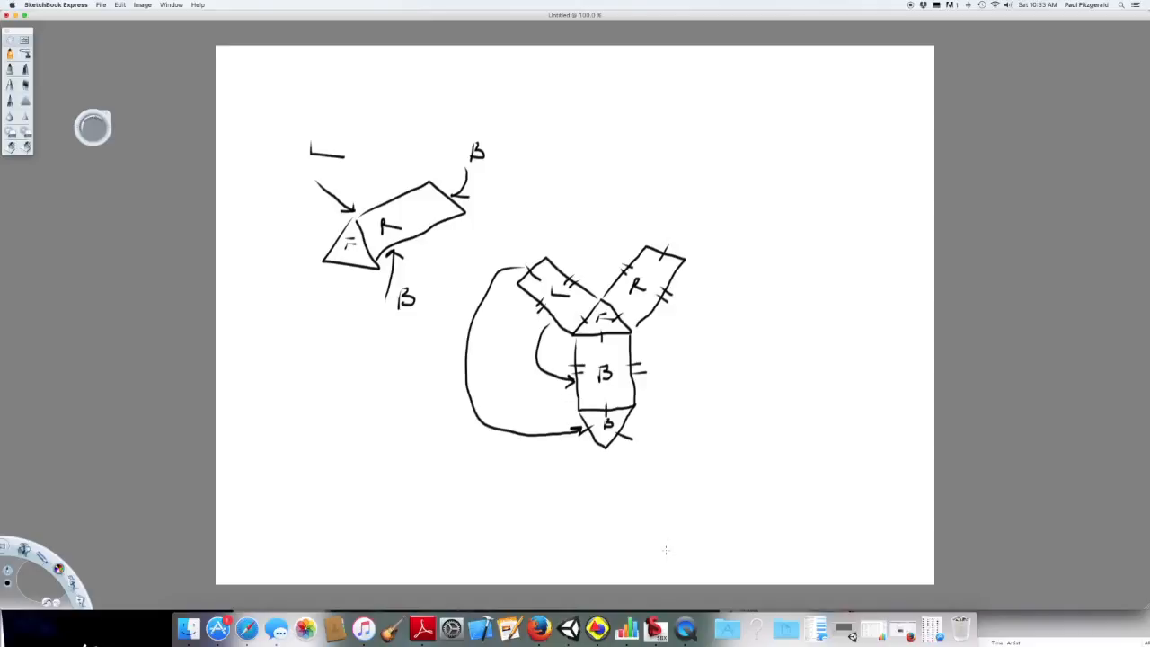
# - Switch back to the blank sketch in Sketchpad
pyautogui.click(597, 627)
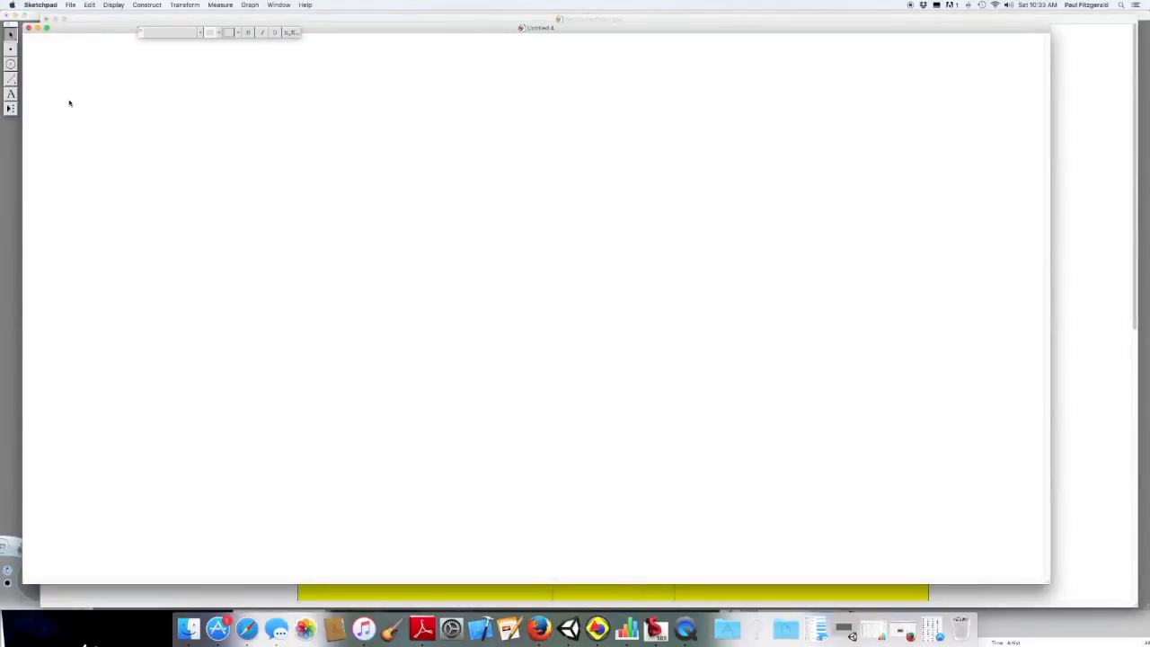
pyautogui.click(11, 95)
pyautogui.moveTo(88, 109); pyautogui.dragTo(433, 111)
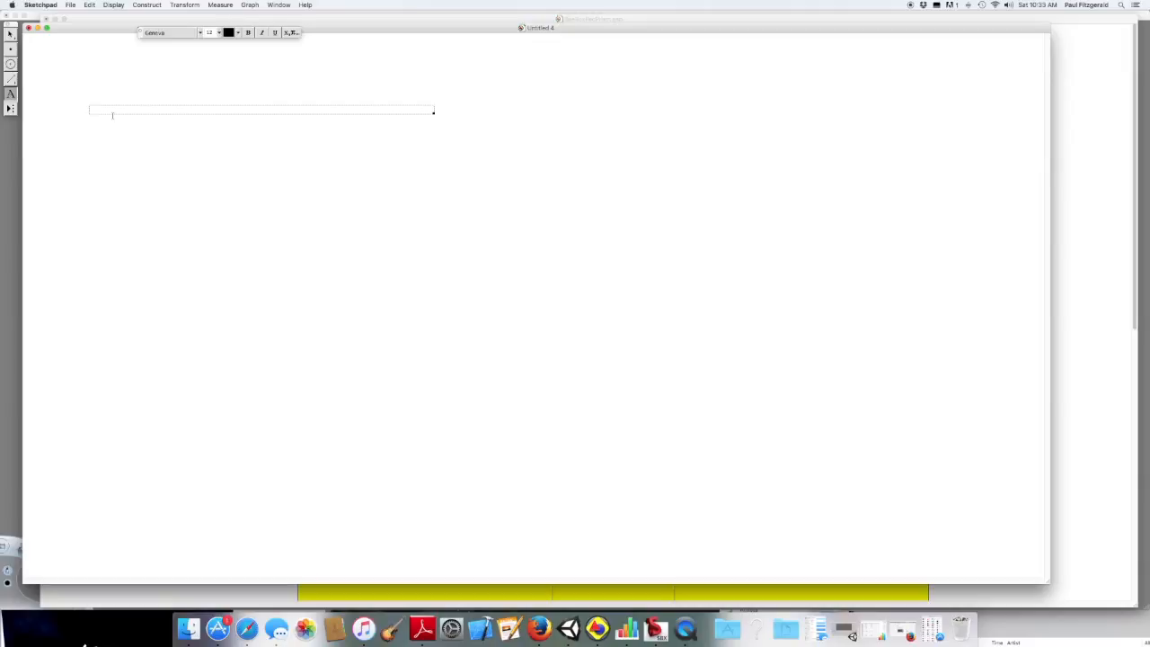
pyautogui.write('leng')
pyautogui.write('th of trian')
pyautogui.write('radius o')
pyautogui.write('f circle')
pyautogui.press('Escape')
pyautogui.press('Escape')
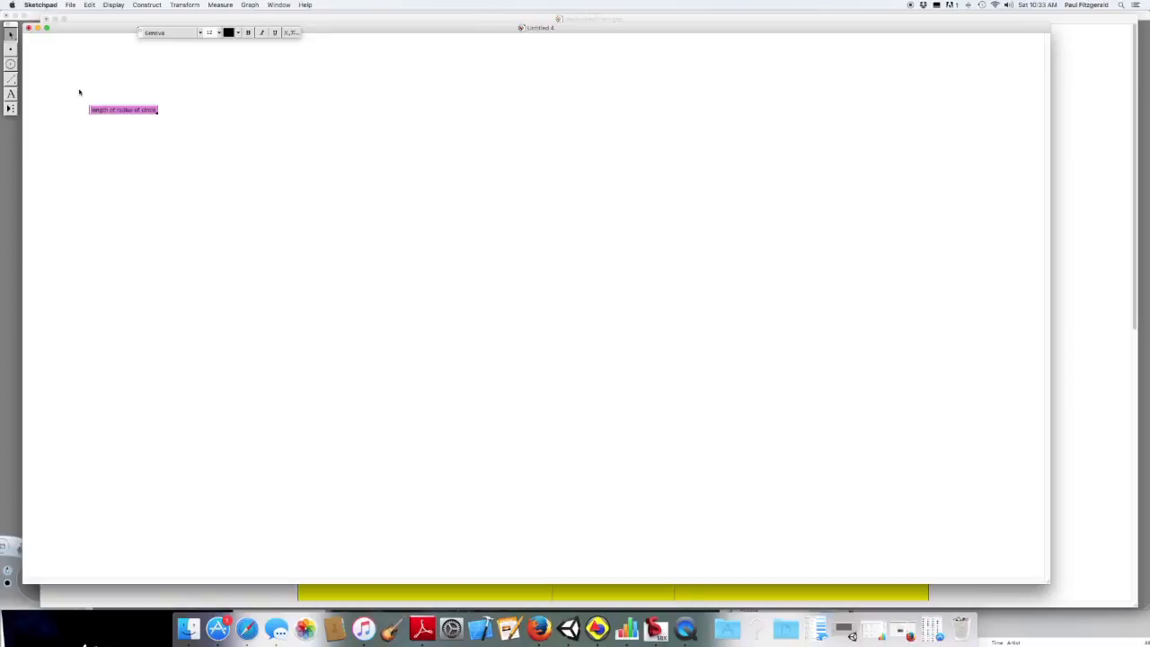
pyautogui.moveTo(108, 109); pyautogui.dragTo(83, 84)
pyautogui.click(86, 112)
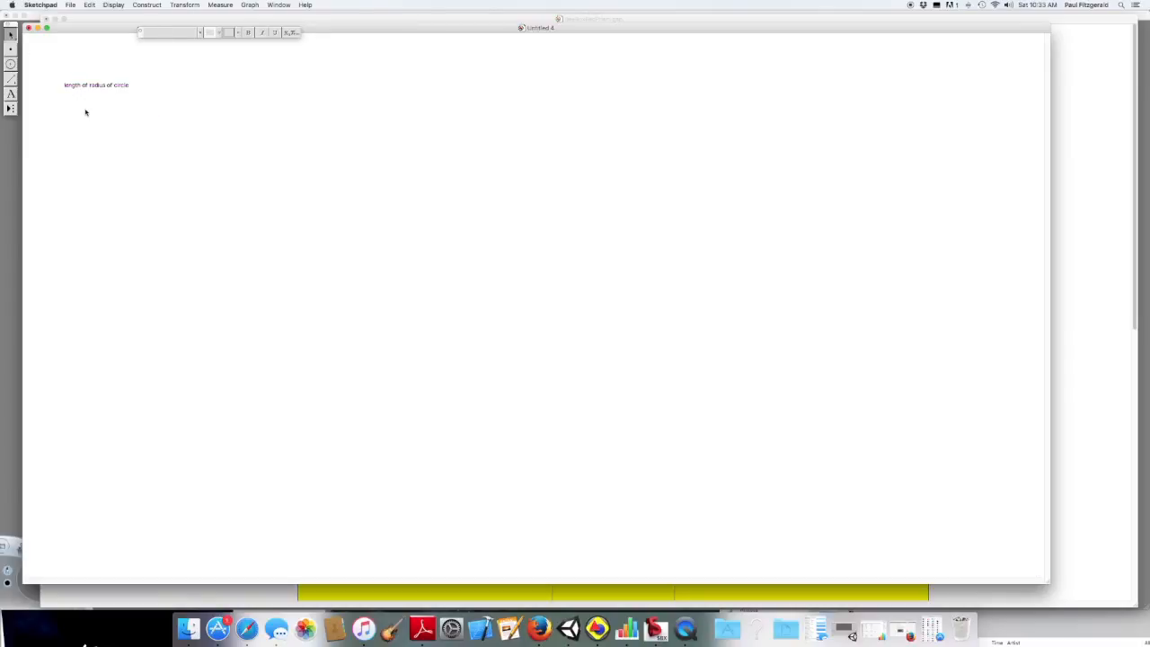
pyautogui.click(93, 84)
pyautogui.press('Delete')
# - Add the caption "length of triangle" and place it in the sketch's upper-left corner
pyautogui.click(11, 94)
pyautogui.click(123, 126)
pyautogui.write('Len')
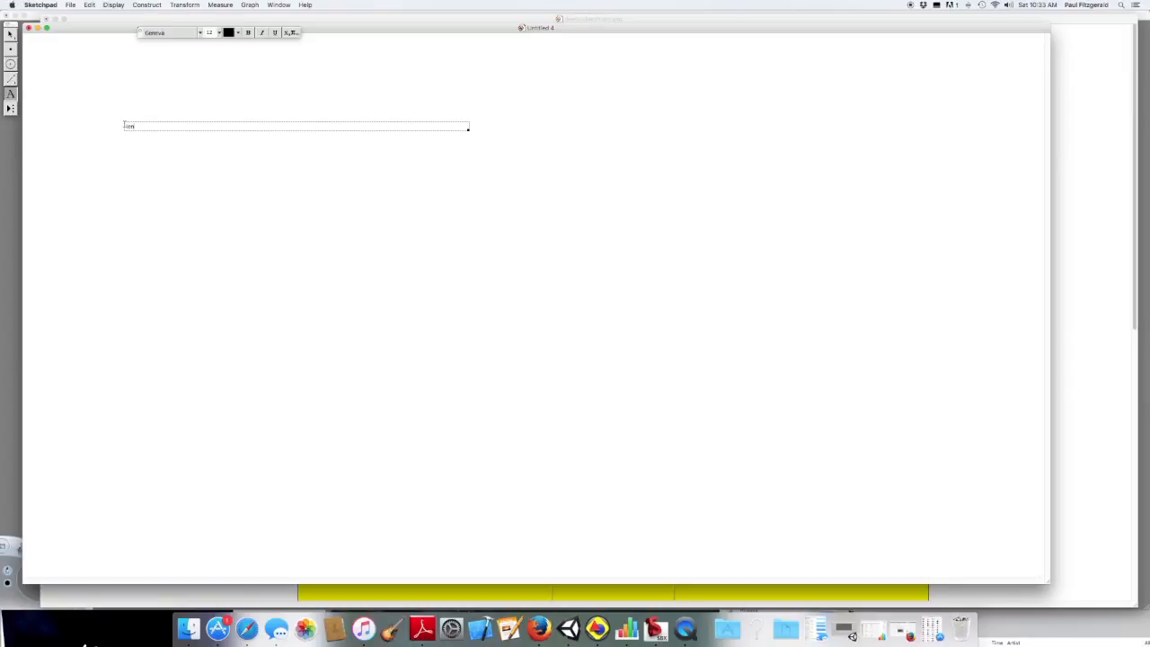
pyautogui.write('gth of triangle')
pyautogui.press('Escape')
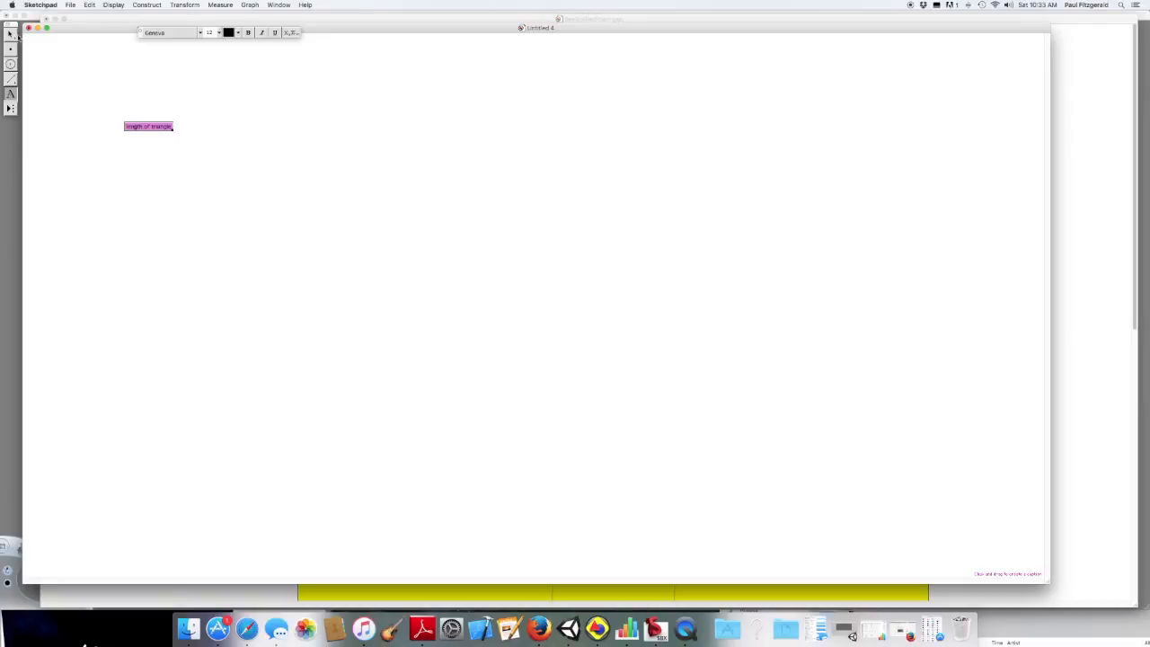
pyautogui.click(10, 34)
pyautogui.moveTo(135, 126); pyautogui.dragTo(73, 83)
pyautogui.click(85, 103)
# - Draw a horizontal segment beside the caption and place a point on it near its left end
pyautogui.click(11, 79)
pyautogui.moveTo(151, 77); pyautogui.dragTo(417, 75)
pyautogui.click(11, 49)
pyautogui.click(211, 75)
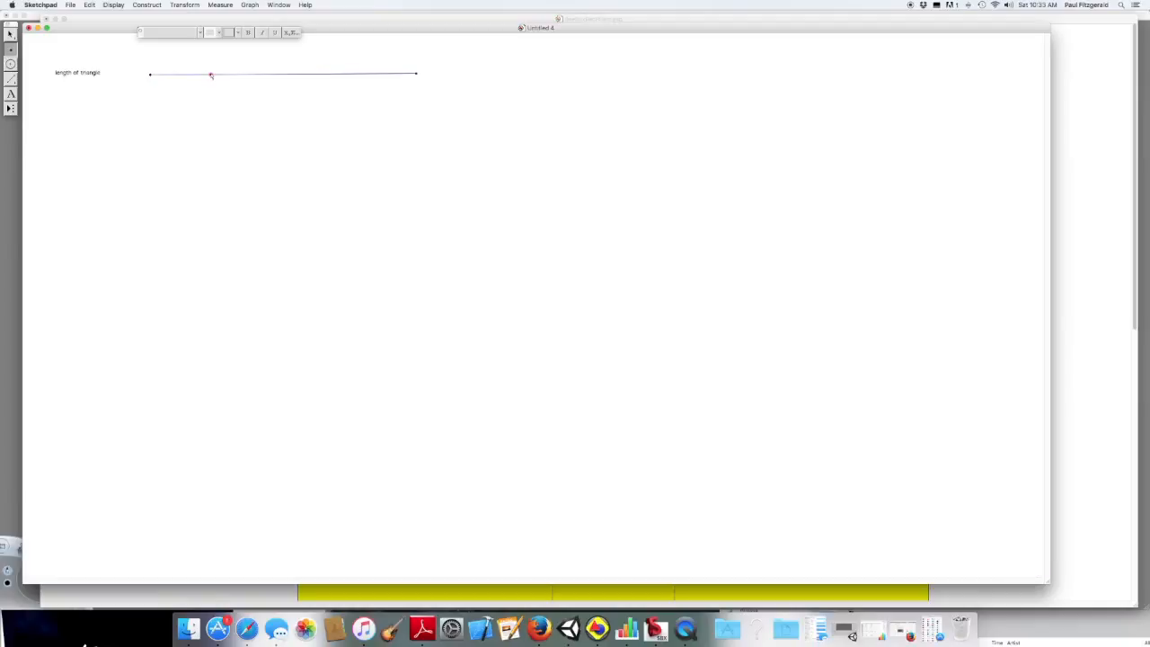
# - Measure the distance between the segment's left endpoint and the point on the segment
pyautogui.click(11, 35)
pyautogui.click(147, 94)
pyautogui.click(151, 75)
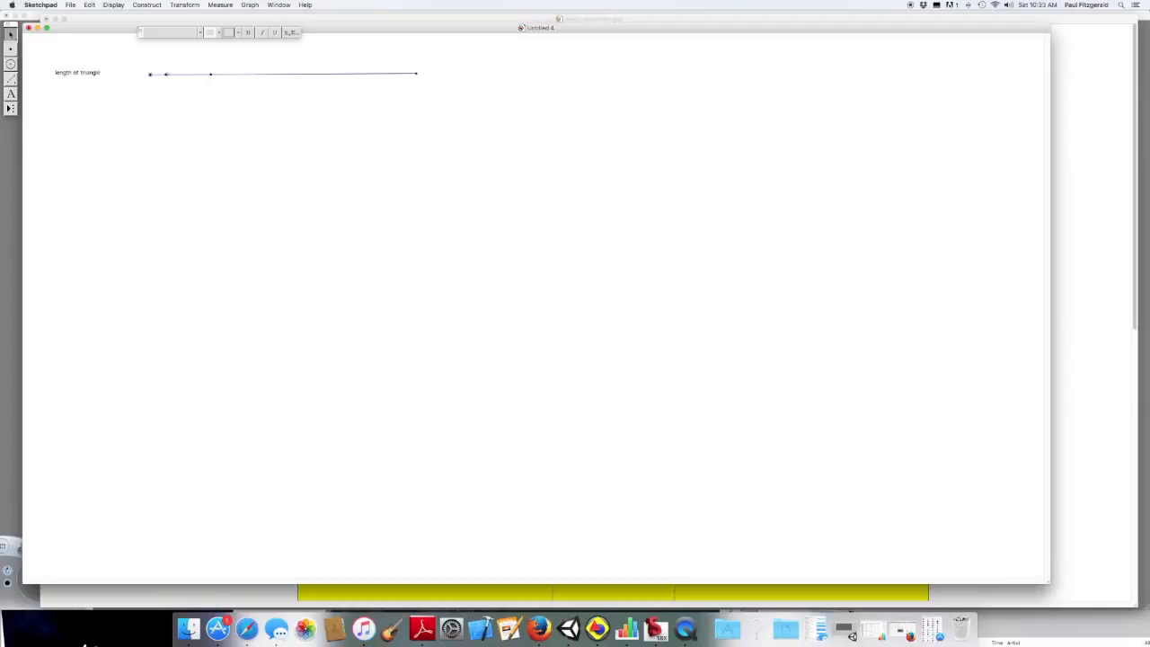
pyautogui.click(213, 75)
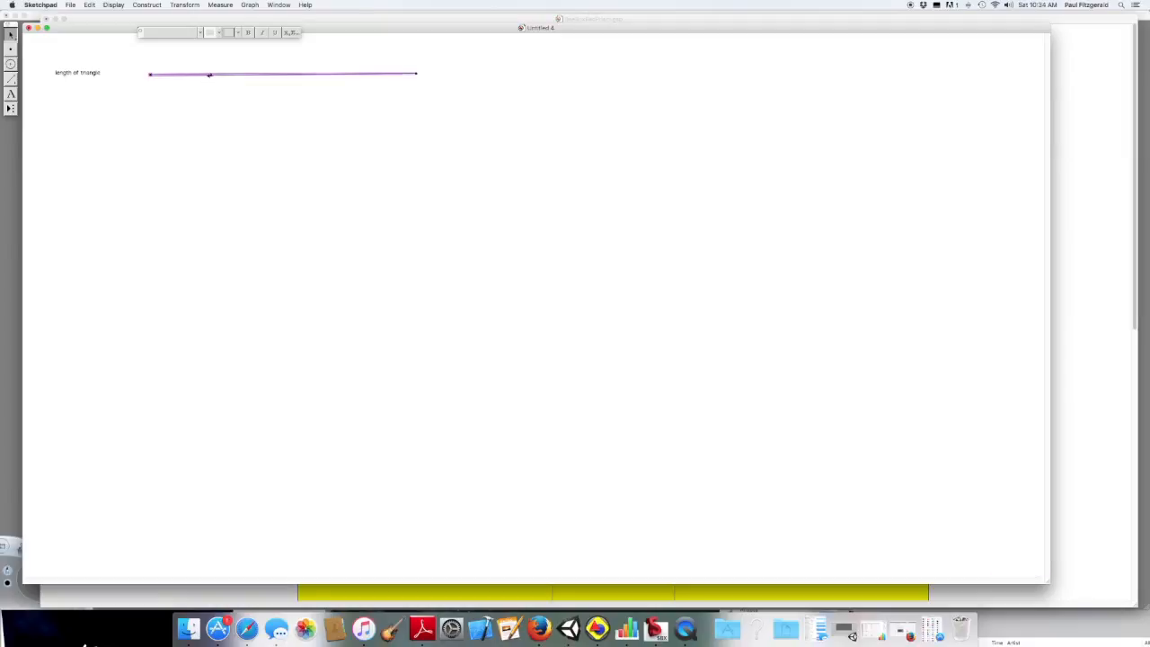
pyautogui.click(211, 74)
pyautogui.keyDown('shift'); pyautogui.click(152, 76); pyautogui.keyUp('shift')
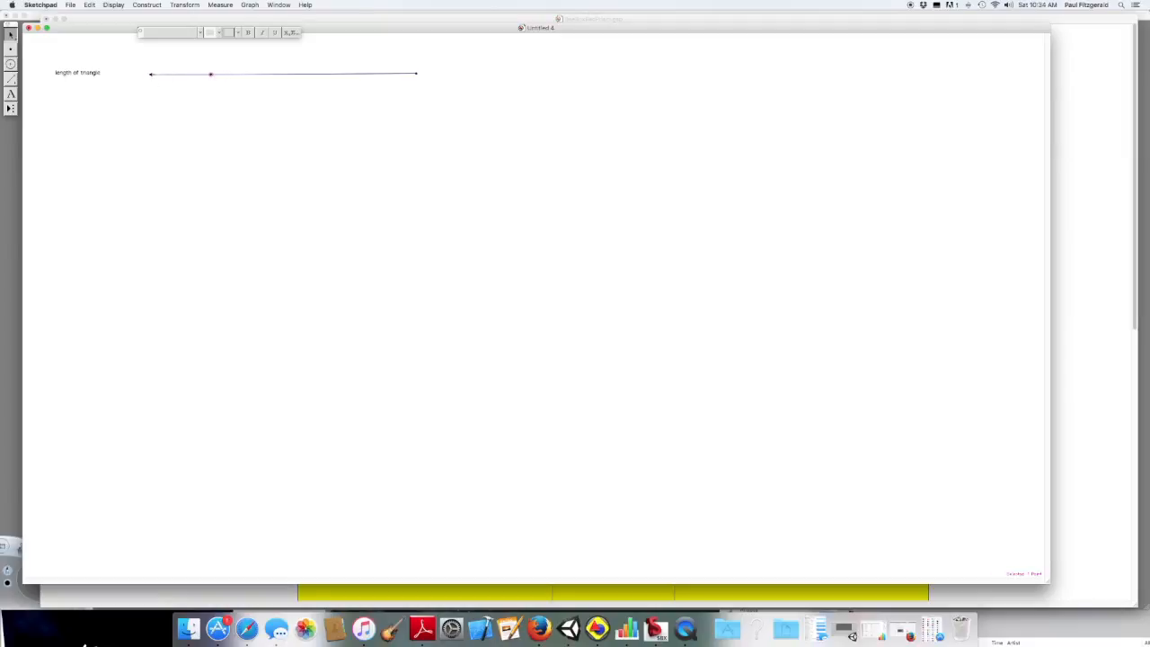
pyautogui.click(221, 6)
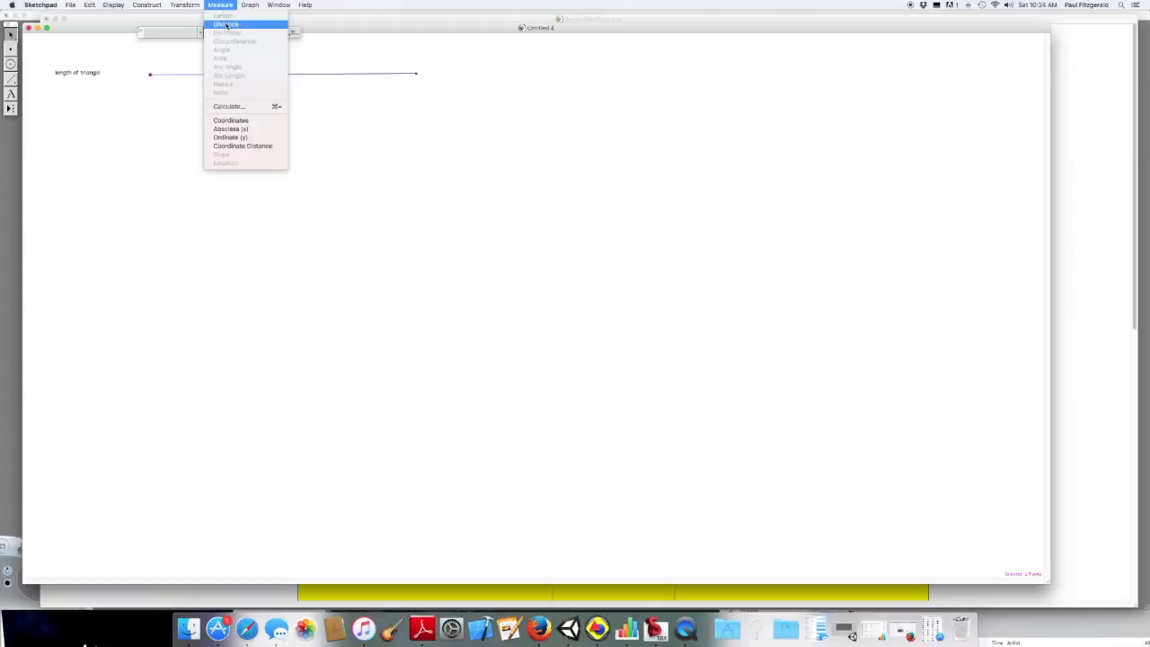
pyautogui.click(226, 24)
# - Arrange the AB measurement and the segment beside the caption, and move point A to make AB about 2.12 cm
pyautogui.moveTo(80, 81); pyautogui.dragTo(130, 71)
pyautogui.moveTo(273, 75); pyautogui.dragTo(305, 73)
pyautogui.moveTo(139, 72); pyautogui.dragTo(150, 72)
pyautogui.click(170, 98)
pyautogui.moveTo(241, 72); pyautogui.dragTo(209, 73)
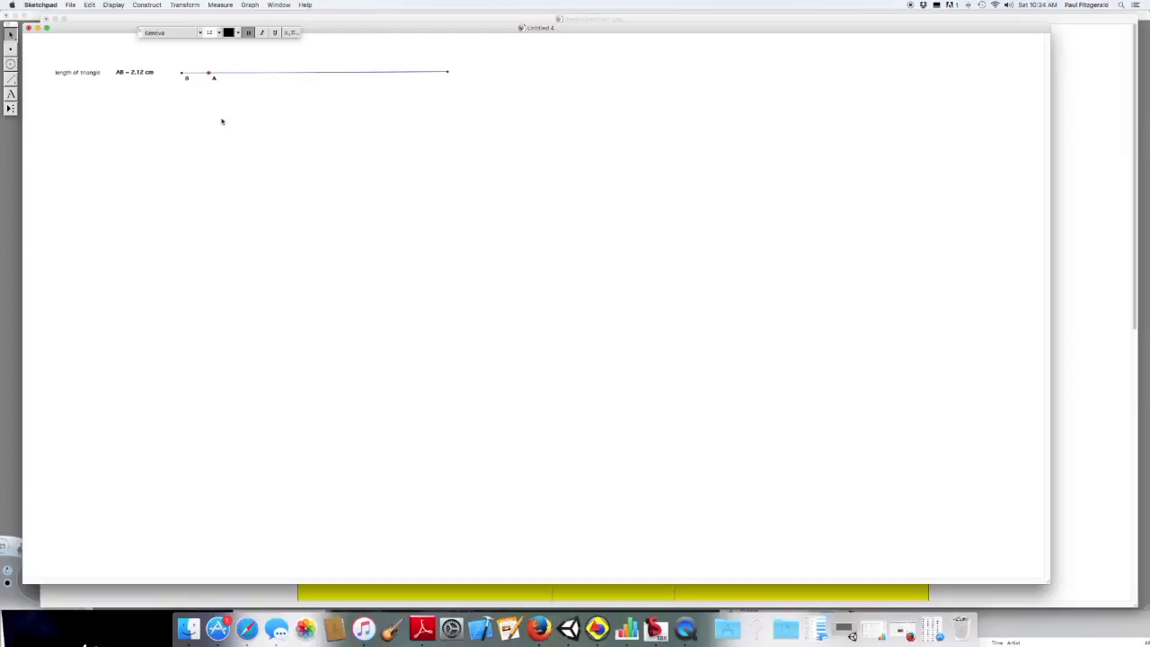
pyautogui.click(218, 128)
# - Add the caption "length of prism" directly below the "length of triangle" caption
pyautogui.click(11, 94)
pyautogui.click(52, 108)
pyautogui.write('length of')
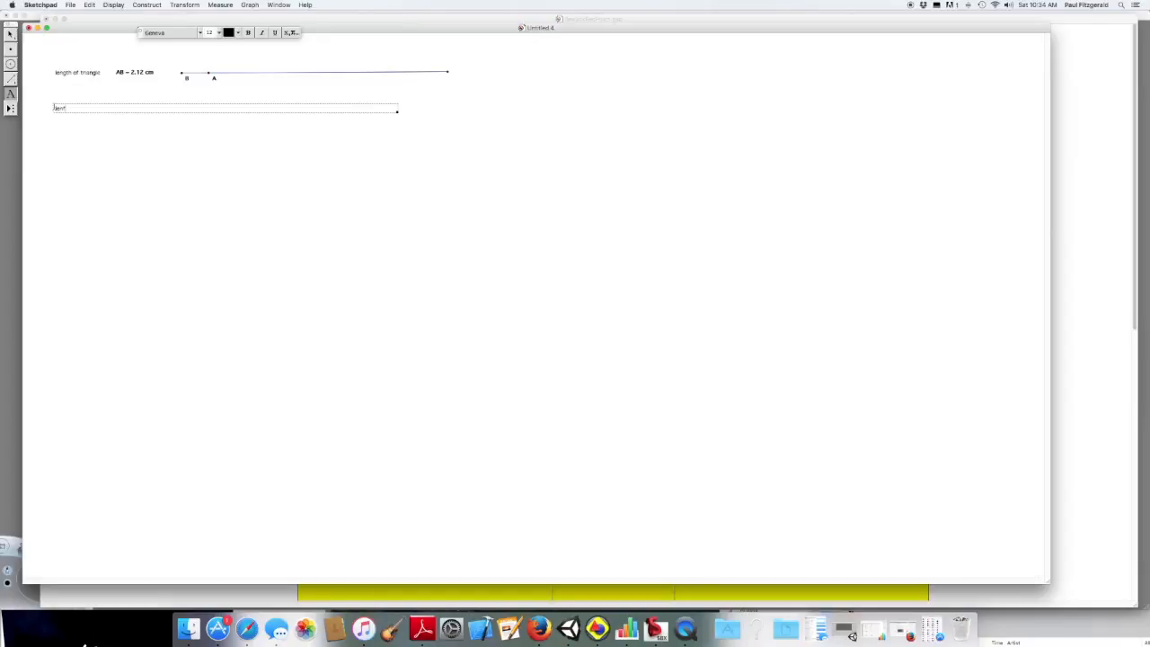
pyautogui.write(' prism')
pyautogui.click(68, 140)
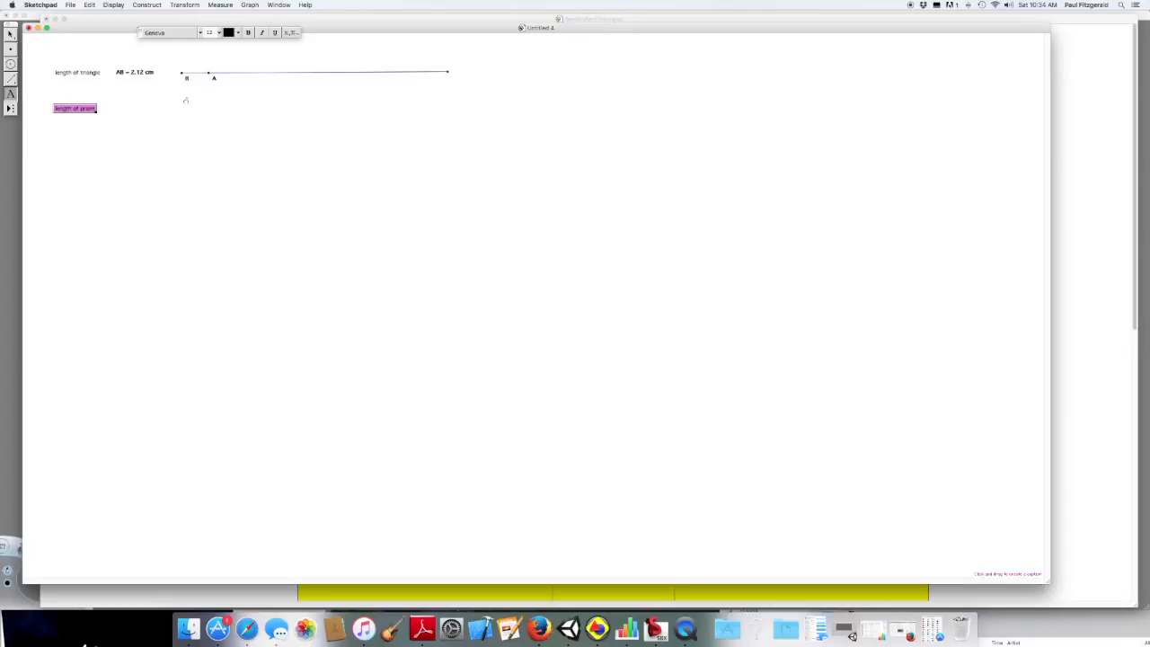
# - Draw a near-horizontal segment beside the "length of prism" caption and place a point on it near its left end
pyautogui.click(11, 79)
pyautogui.click(186, 115)
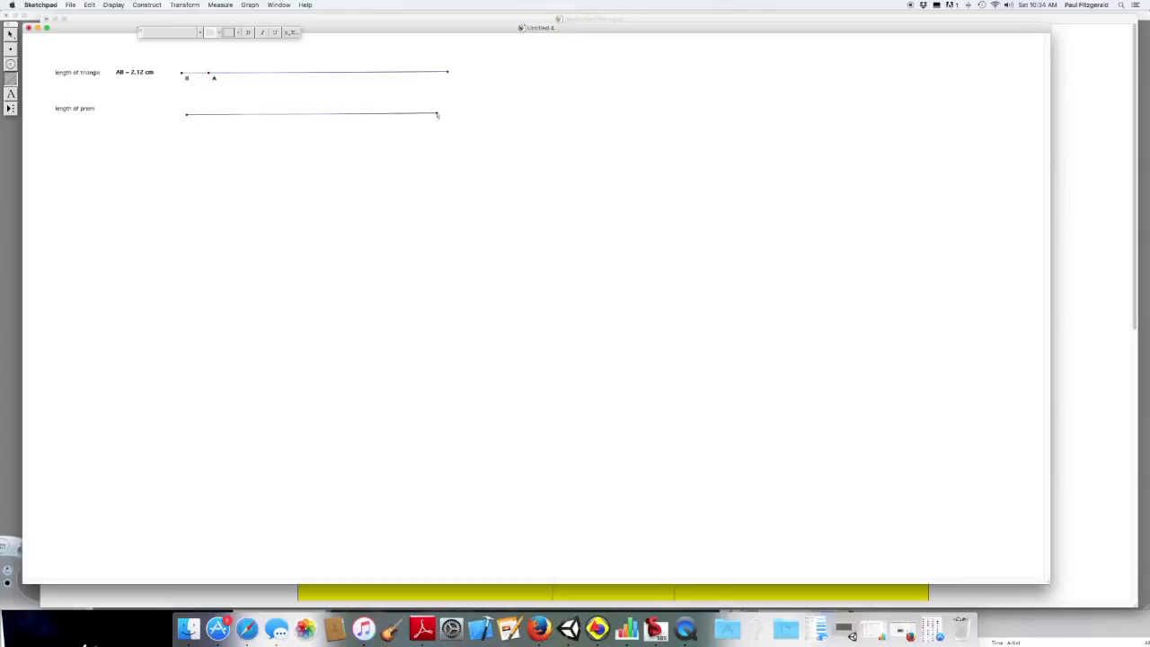
pyautogui.click(446, 112)
pyautogui.click(11, 49)
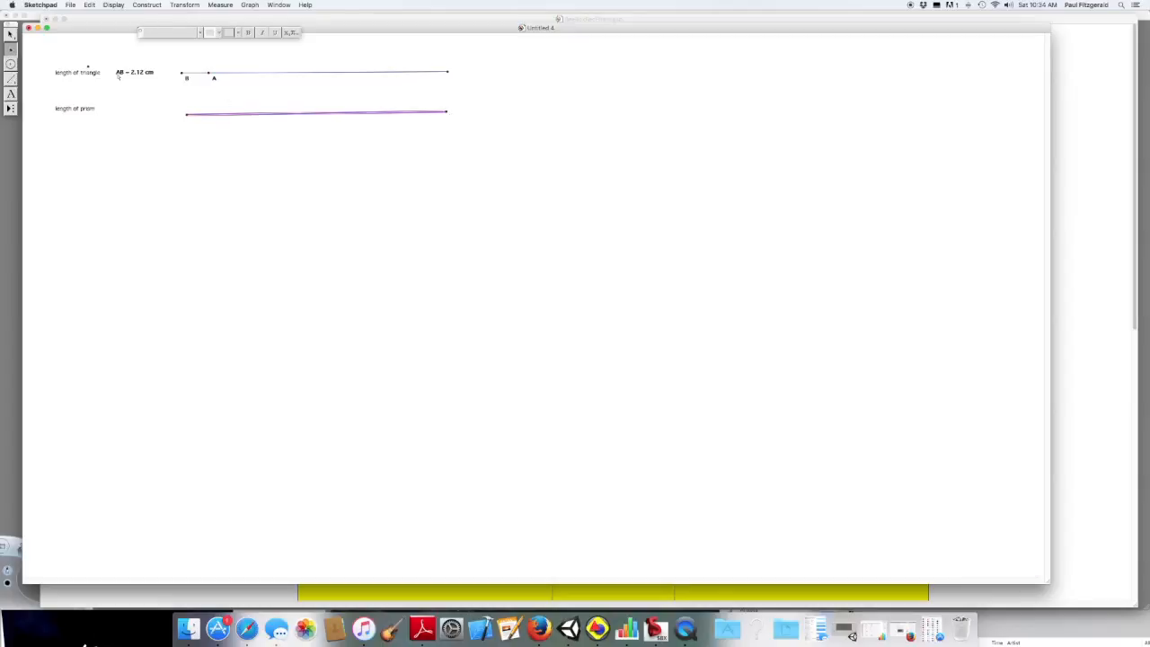
pyautogui.click(225, 114)
# - Measure the distance between the lower segment's left endpoint and the point on that segment
pyautogui.click(11, 34)
pyautogui.click(207, 170)
pyautogui.click(187, 115)
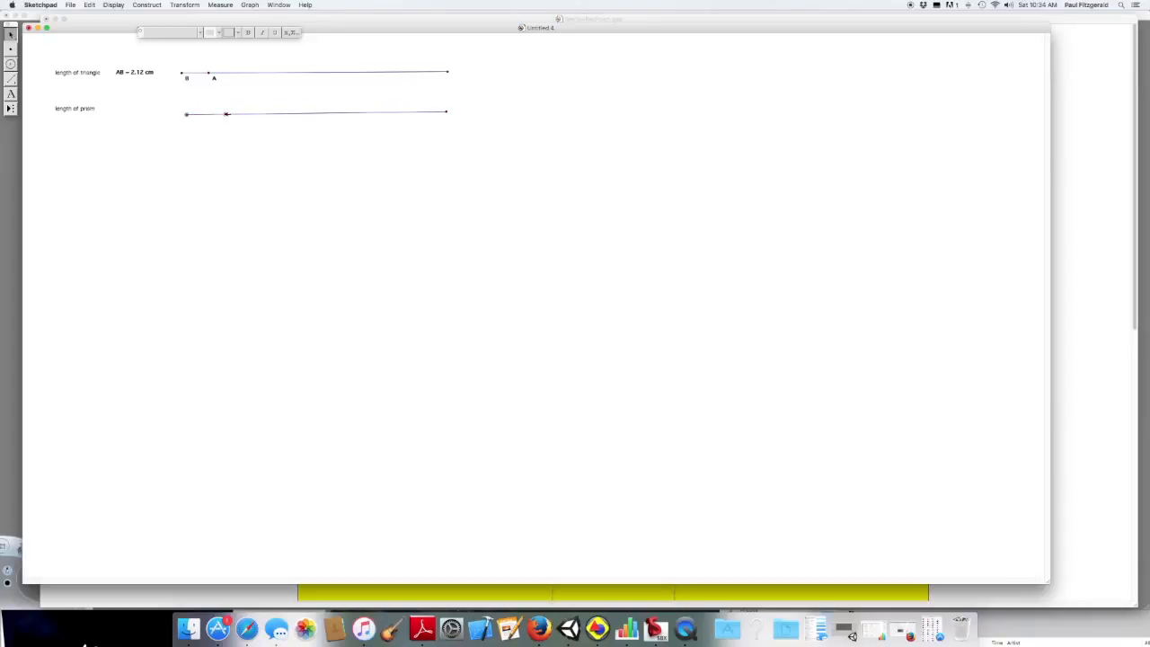
pyautogui.click(222, 5)
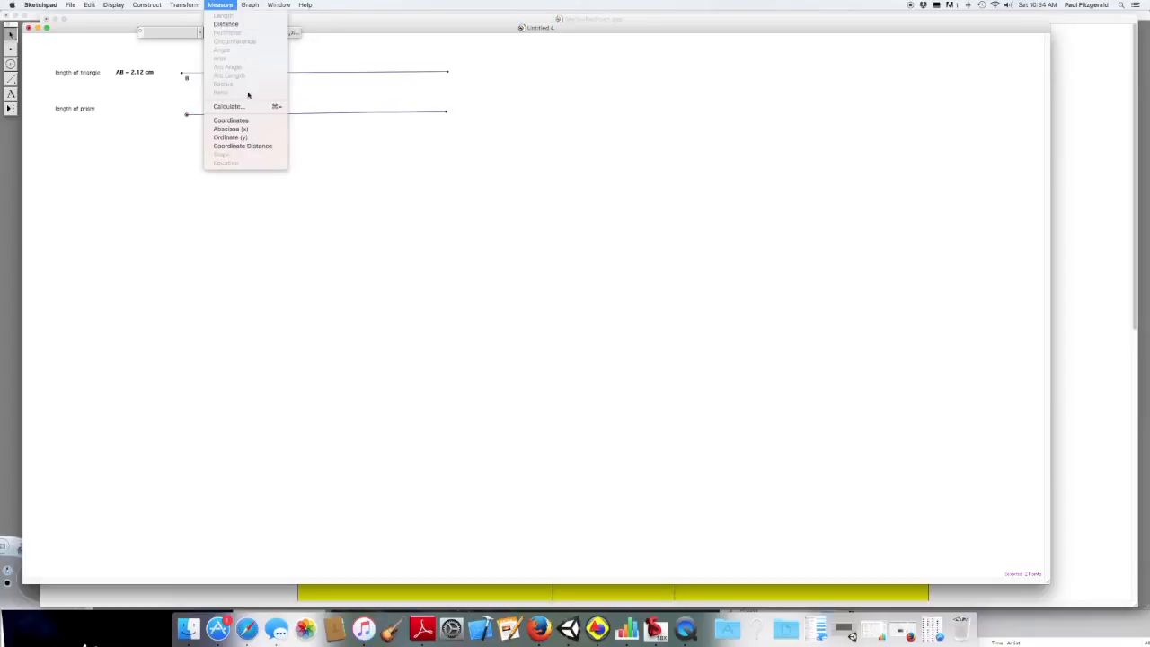
pyautogui.click(229, 25)
# - Arrange the CD measurement and its segment beside the "length of prism" caption, lined up under the AB row
pyautogui.moveTo(111, 118); pyautogui.dragTo(132, 108)
pyautogui.click(162, 159)
pyautogui.moveTo(269, 113); pyautogui.dragTo(262, 106)
pyautogui.click(259, 154)
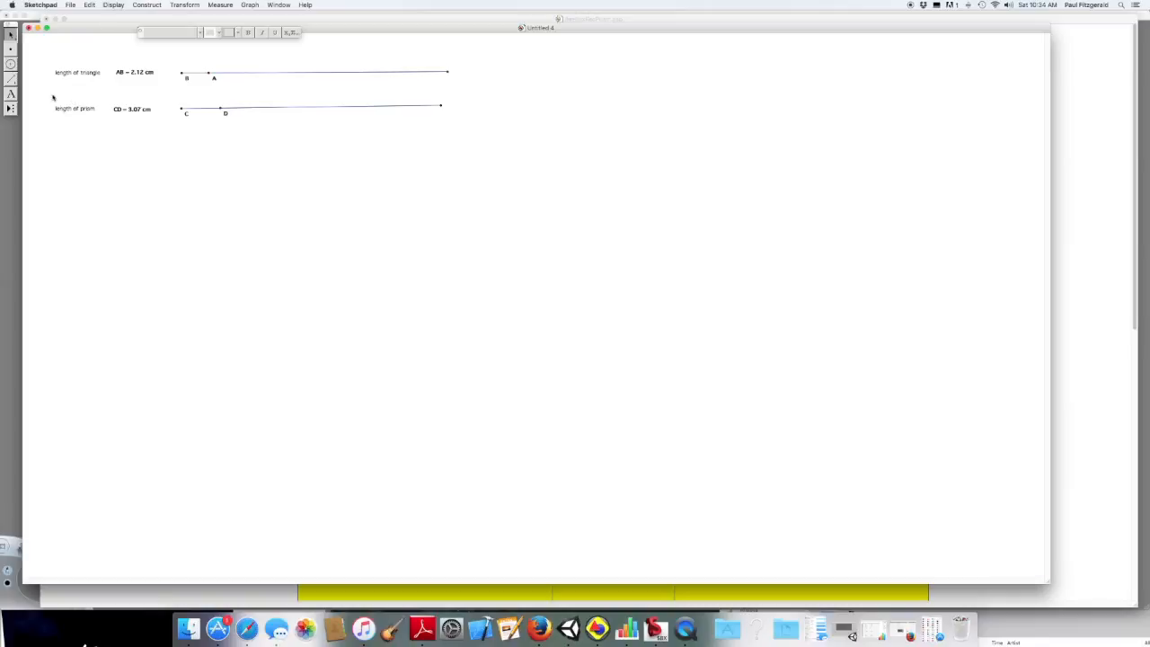
# - Place a free point in the open area below the length controls and mark the AB measurement as the translation distance
pyautogui.click(11, 49)
pyautogui.click(112, 137)
pyautogui.press('Escape')
pyautogui.click(127, 74)
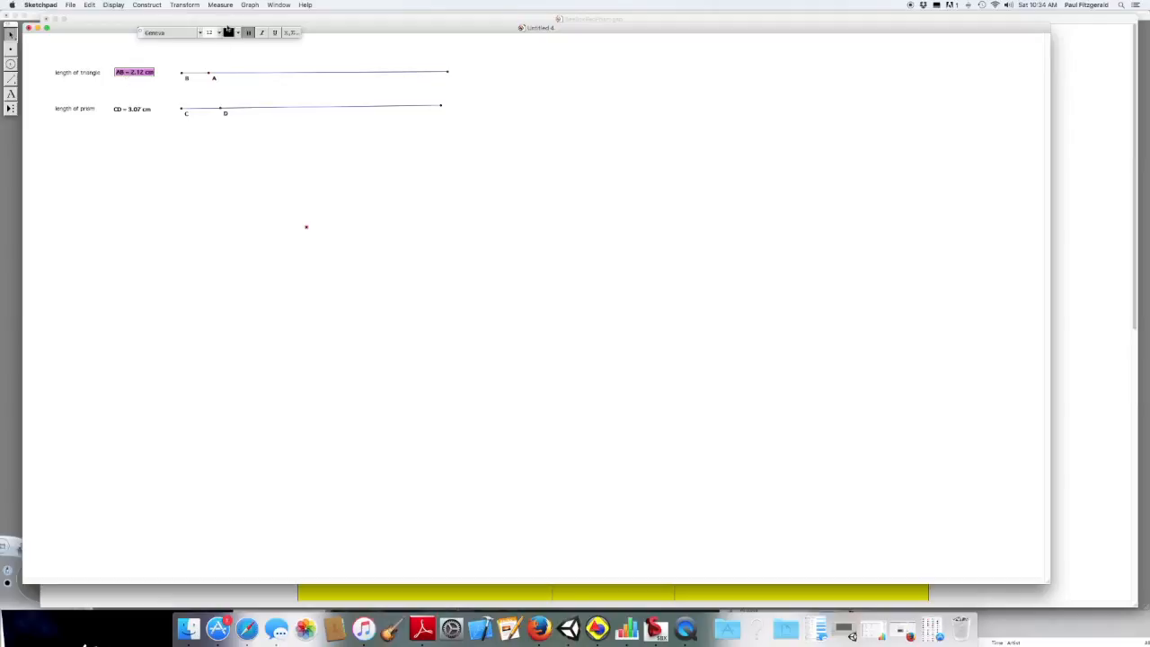
pyautogui.click(184, 6)
pyautogui.click(191, 59)
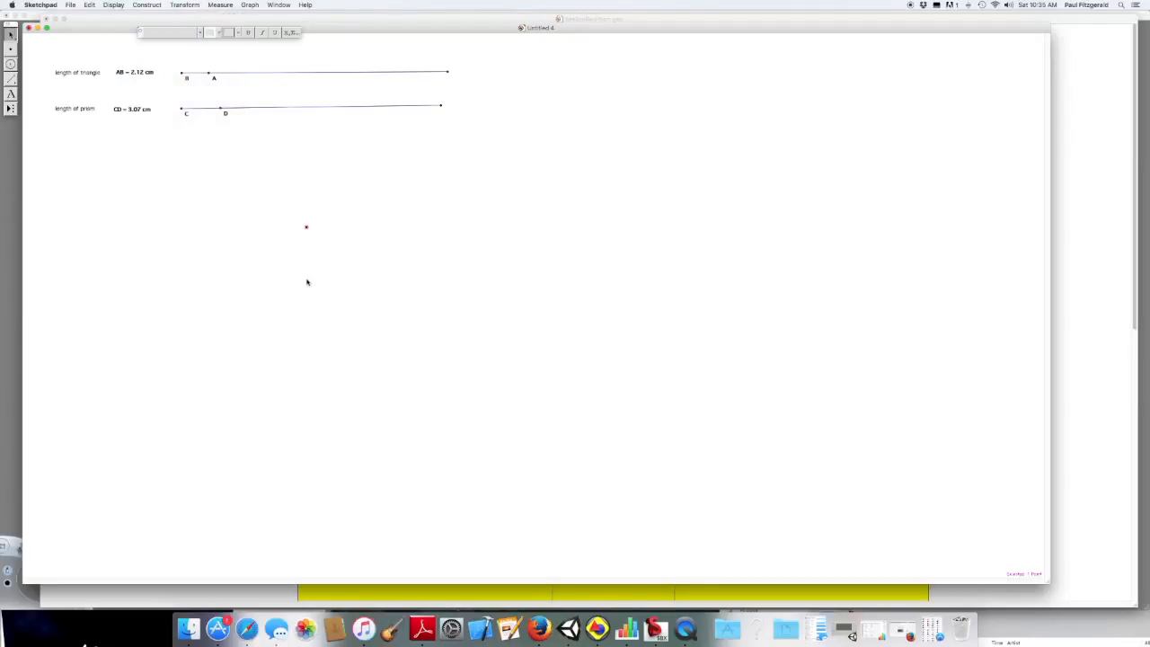
# - Translate the free point by the marked distance AB at a fixed angle of 0°
pyautogui.click(188, 5)
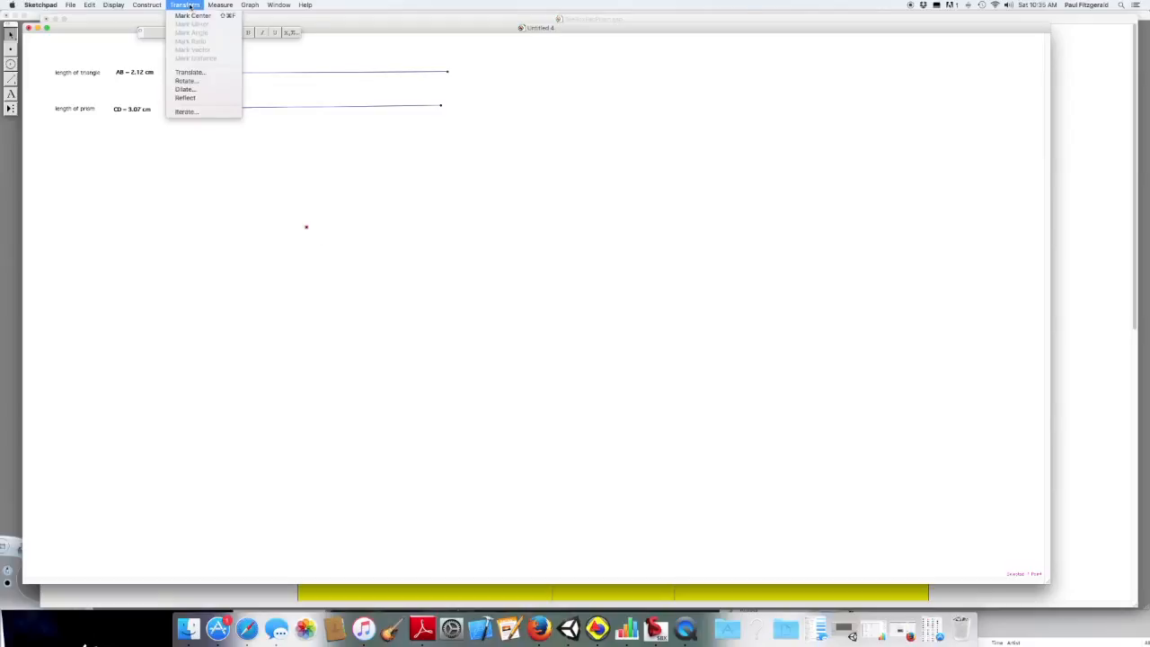
pyautogui.click(189, 72)
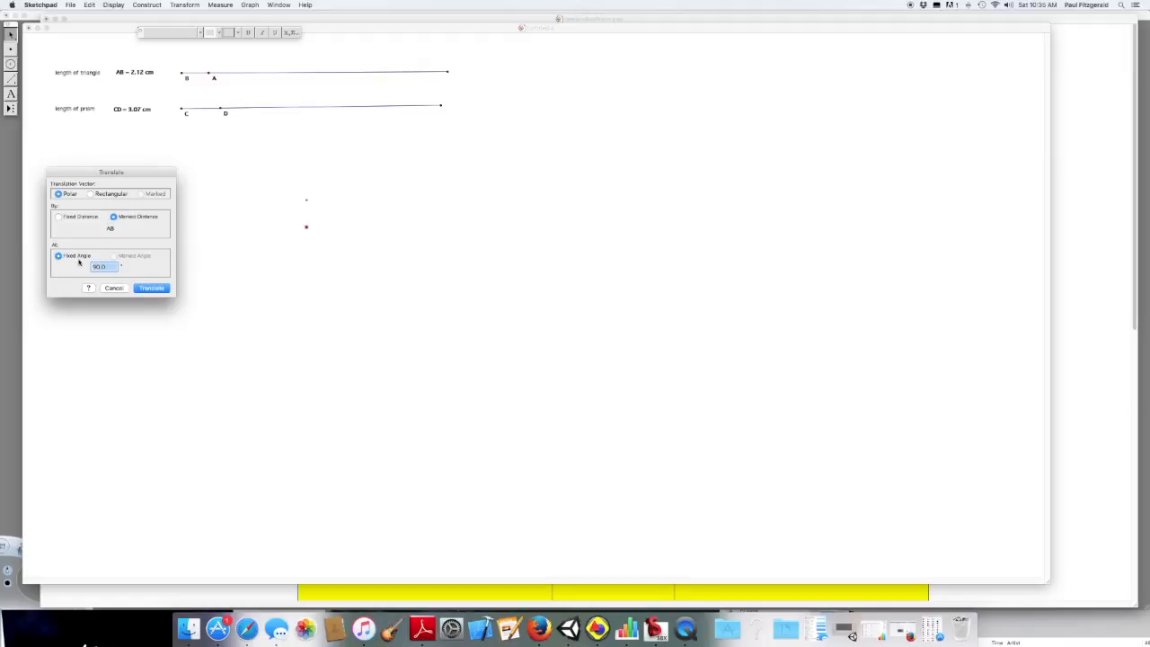
pyautogui.click(108, 267)
pyautogui.press('BackSpace')
pyautogui.press('BackSpace')
pyautogui.press('BackSpace')
pyautogui.press('BackSpace')
pyautogui.write('0')
pyautogui.press('Return')
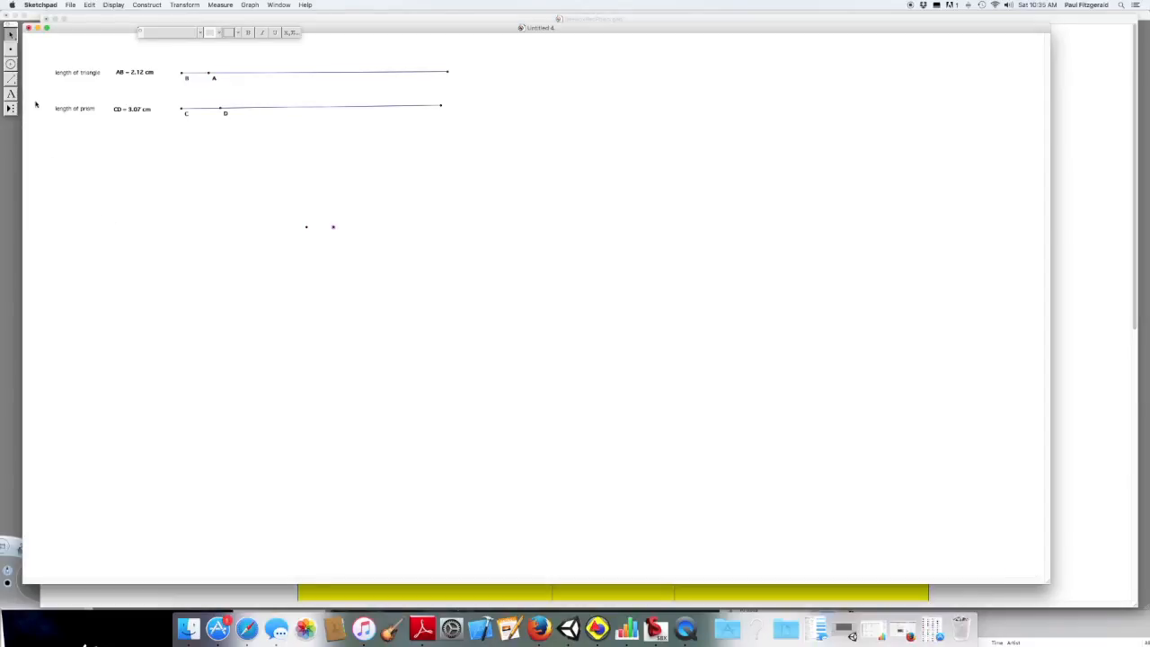
# - Join the free point and its translated image with a segment to form the triangle's base
pyautogui.click(11, 79)
pyautogui.moveTo(305, 227); pyautogui.dragTo(333, 227)
pyautogui.press('Escape')
pyautogui.press('Escape')
pyautogui.hscroll(-1, 333, 229)
# - Mark the base's left endpoint as the center and rotate the right endpoint about it by 60°
pyautogui.click(308, 227)
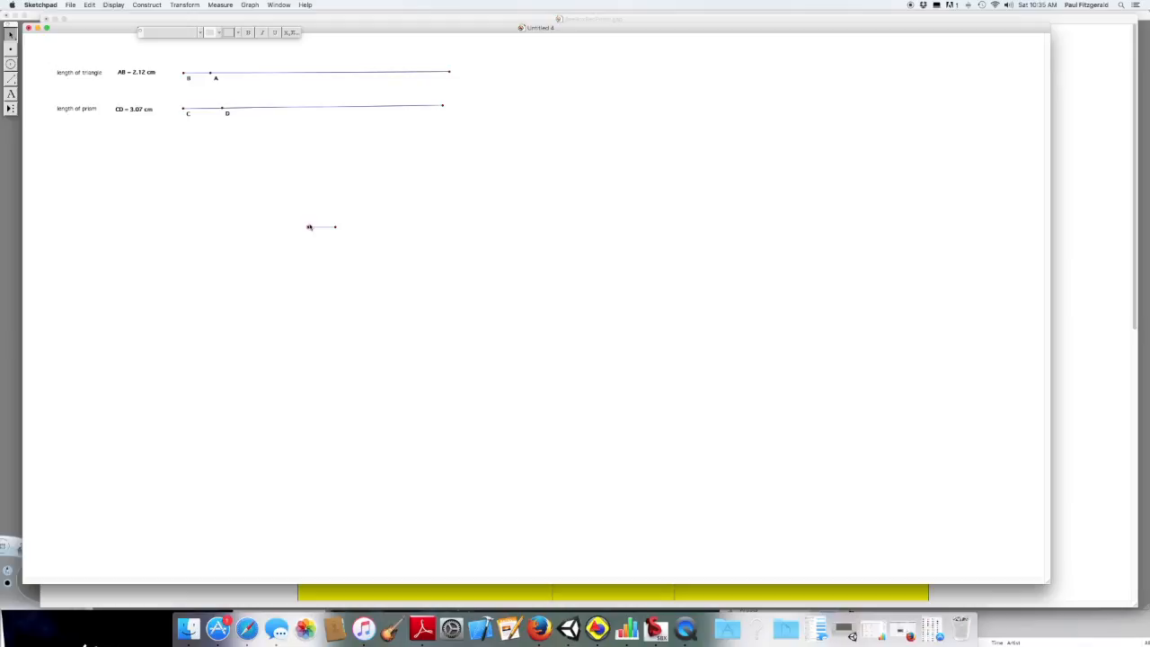
pyautogui.click(336, 226)
pyautogui.click(312, 226)
pyautogui.click(308, 226)
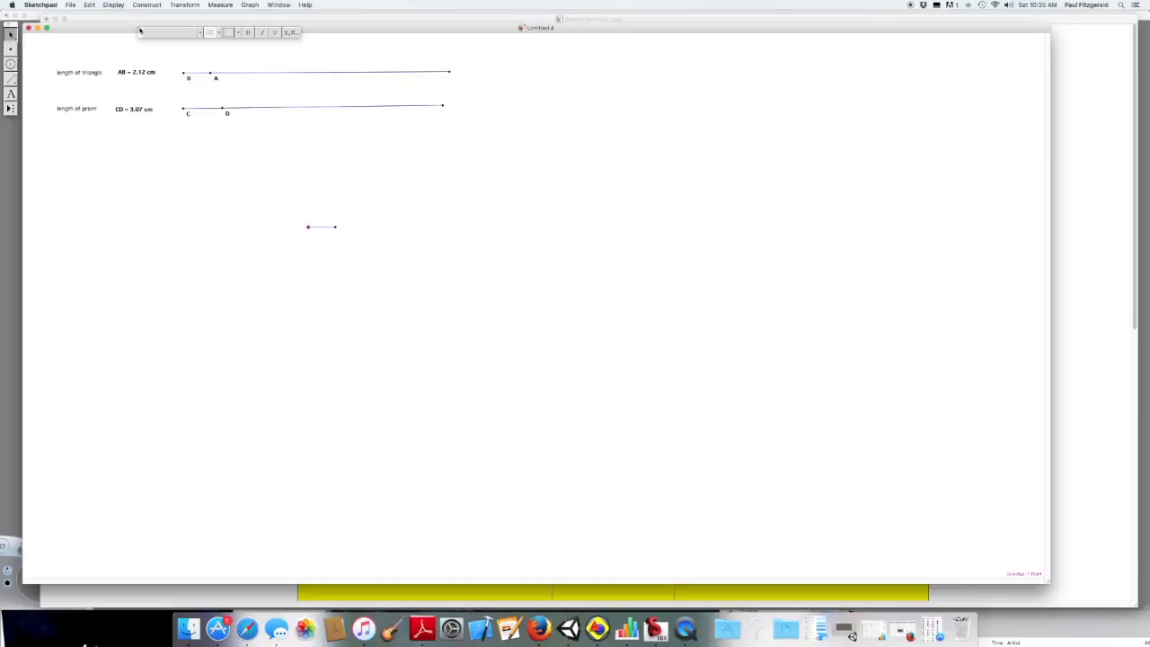
pyautogui.click(183, 7)
pyautogui.click(184, 14)
pyautogui.click(183, 6)
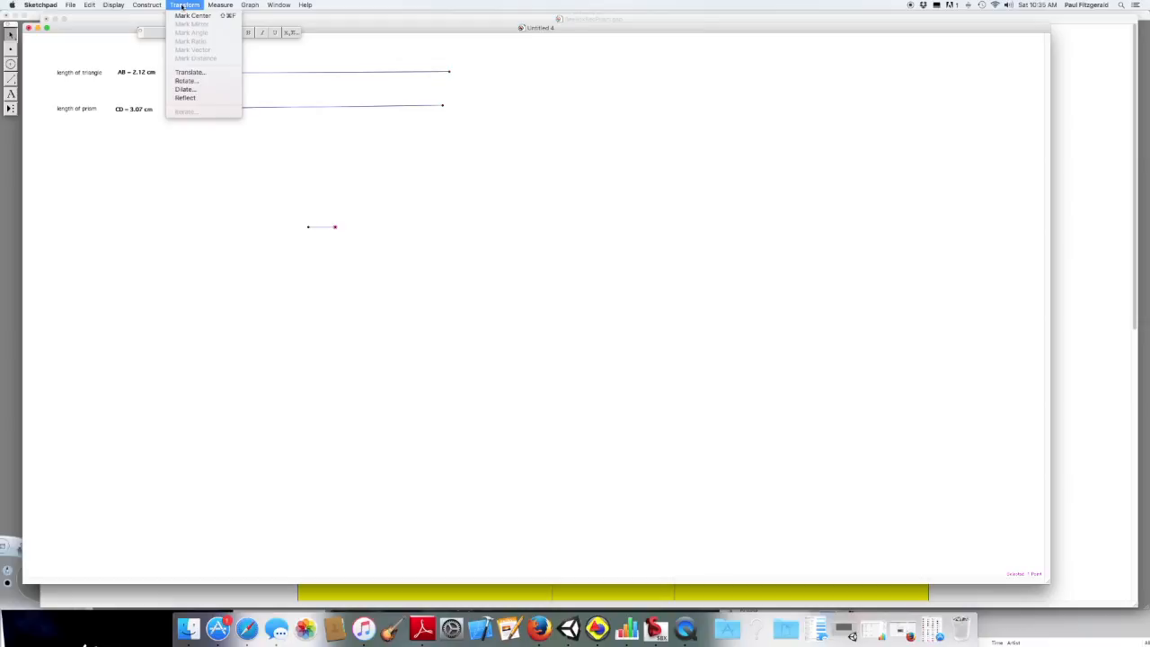
pyautogui.click(186, 80)
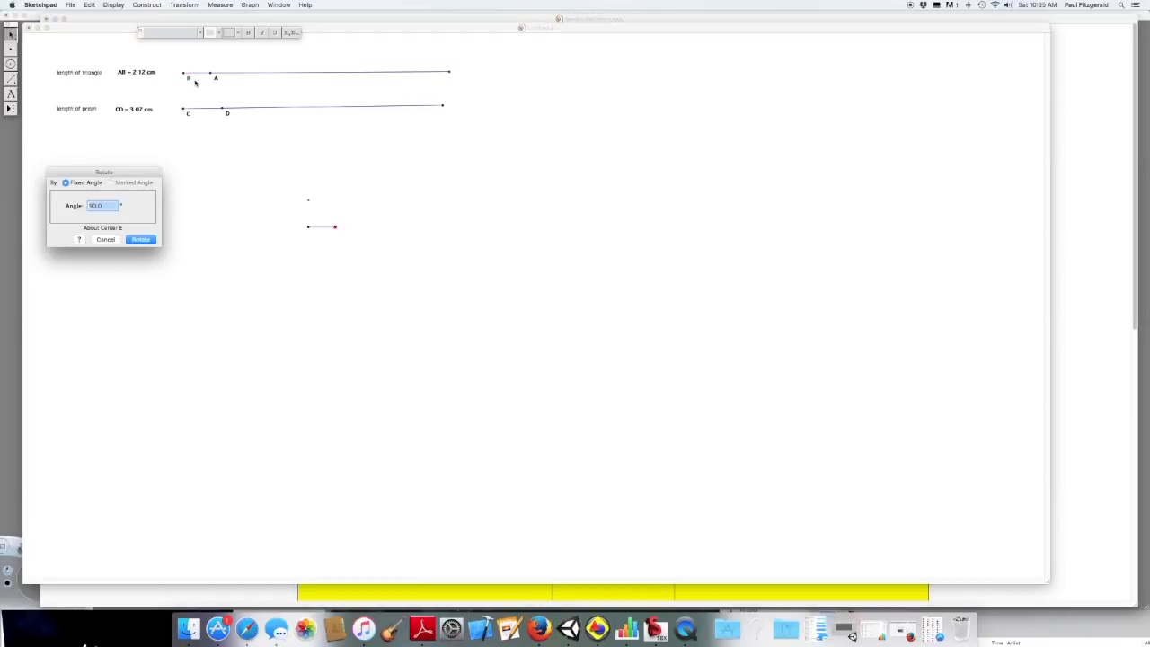
pyautogui.write('60')
pyautogui.click(140, 240)
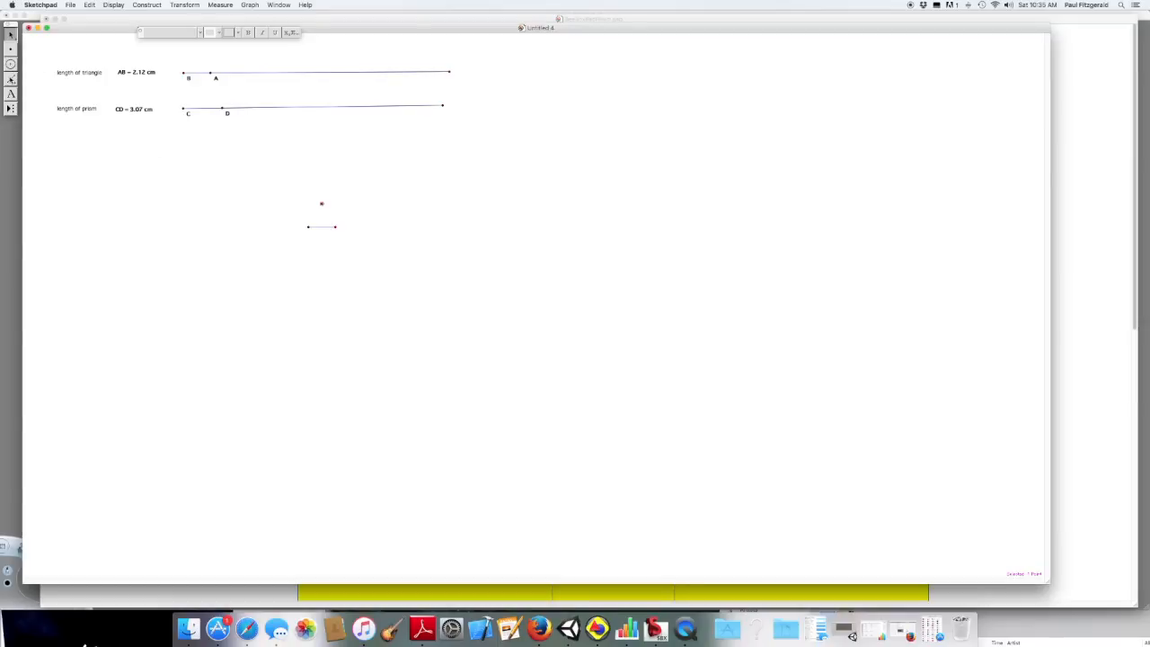
# - Draw the two remaining triangle sides, joining the rotated point to both base endpoints
pyautogui.moveTo(308, 227); pyautogui.dragTo(322, 204)
pyautogui.press('Escape')
pyautogui.press('Escape')
pyautogui.moveTo(259, 172); pyautogui.dragTo(361, 253)
pyautogui.click(146, 7)
pyautogui.click(309, 165)
pyautogui.click(350, 188)
# - Construct the triangle interior from its three vertices
pyautogui.click(337, 228)
pyautogui.click(322, 206)
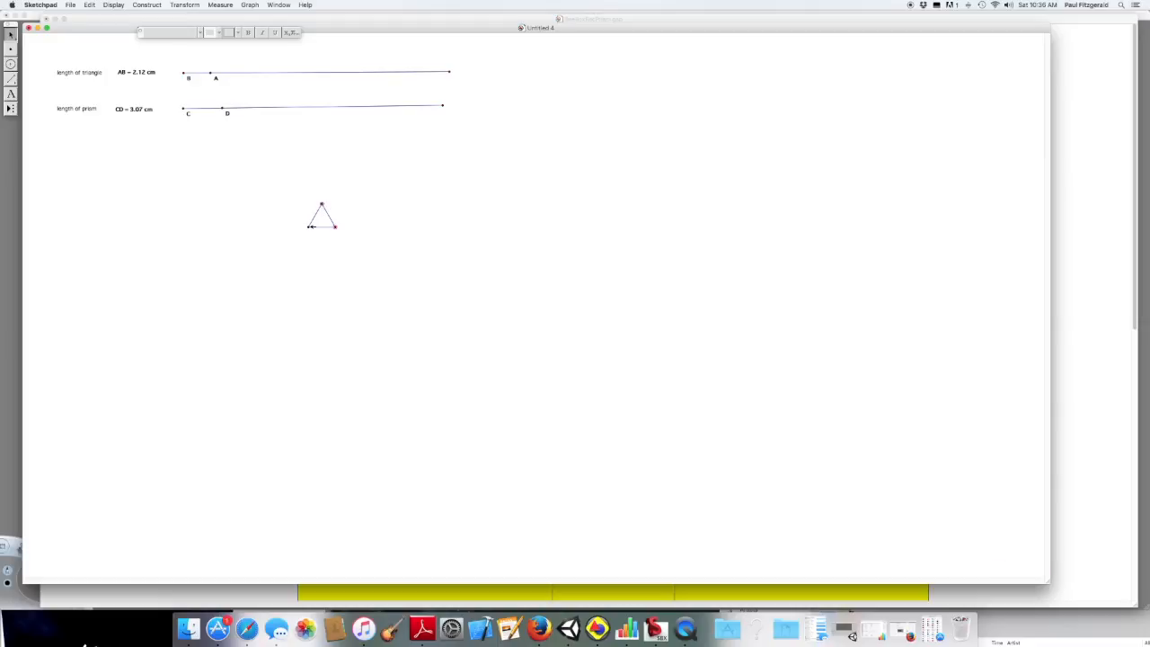
pyautogui.click(310, 227)
pyautogui.click(147, 4)
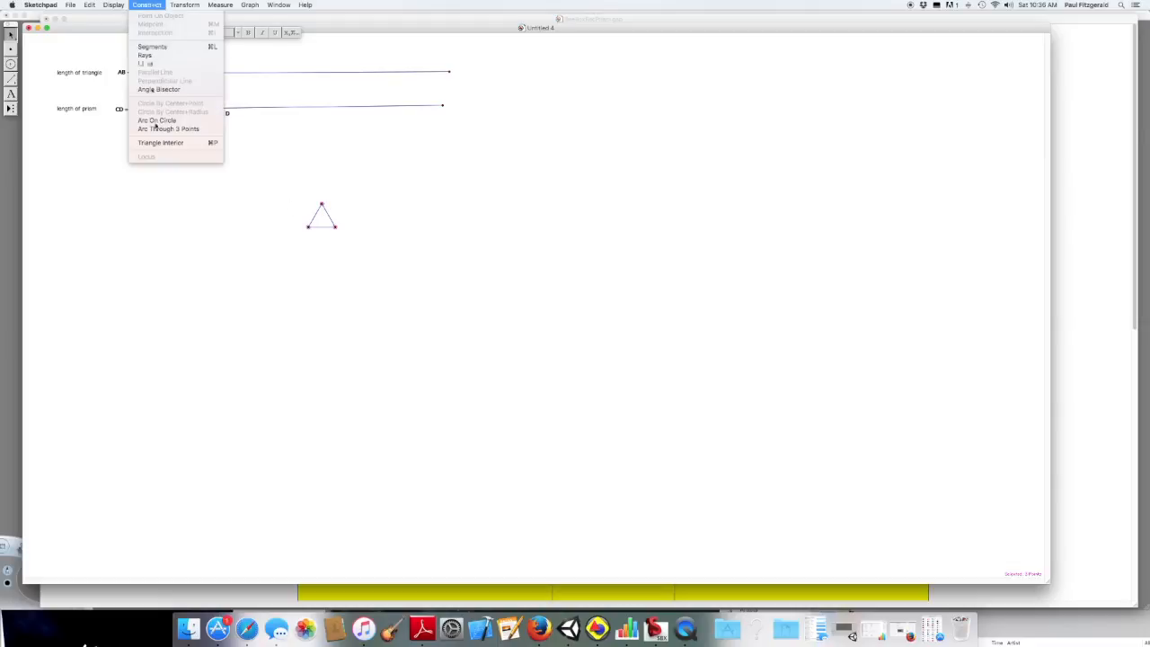
pyautogui.click(157, 144)
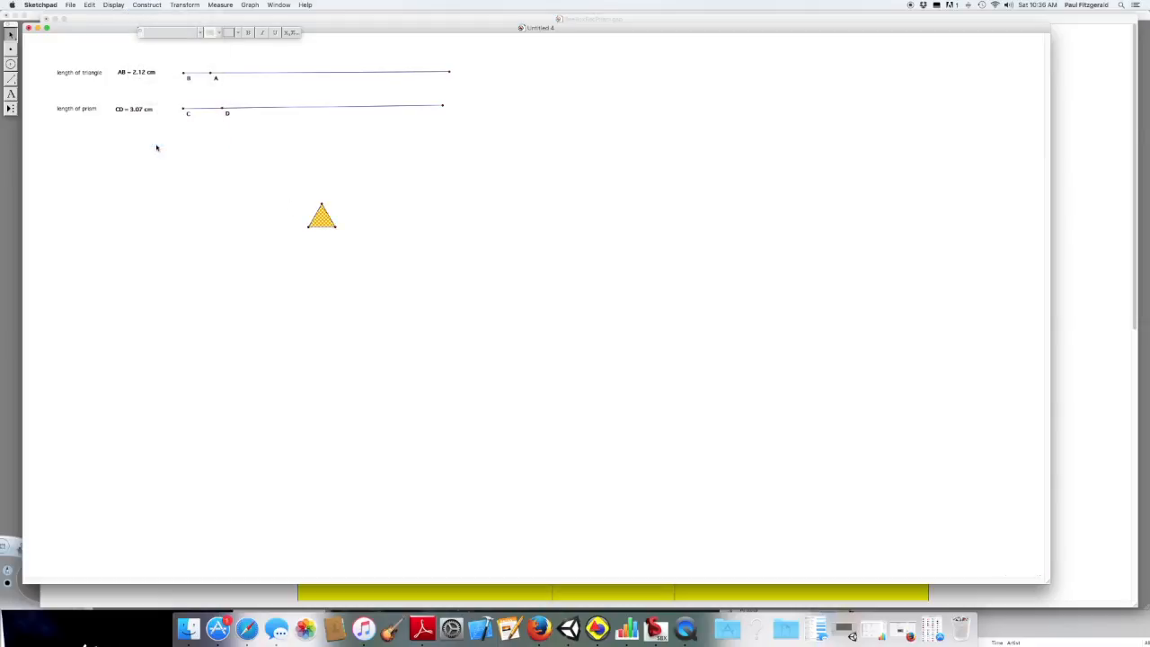
# - Measure the triangle's area and place the measurement below the CD measurement
pyautogui.click(219, 5)
pyautogui.click(229, 58)
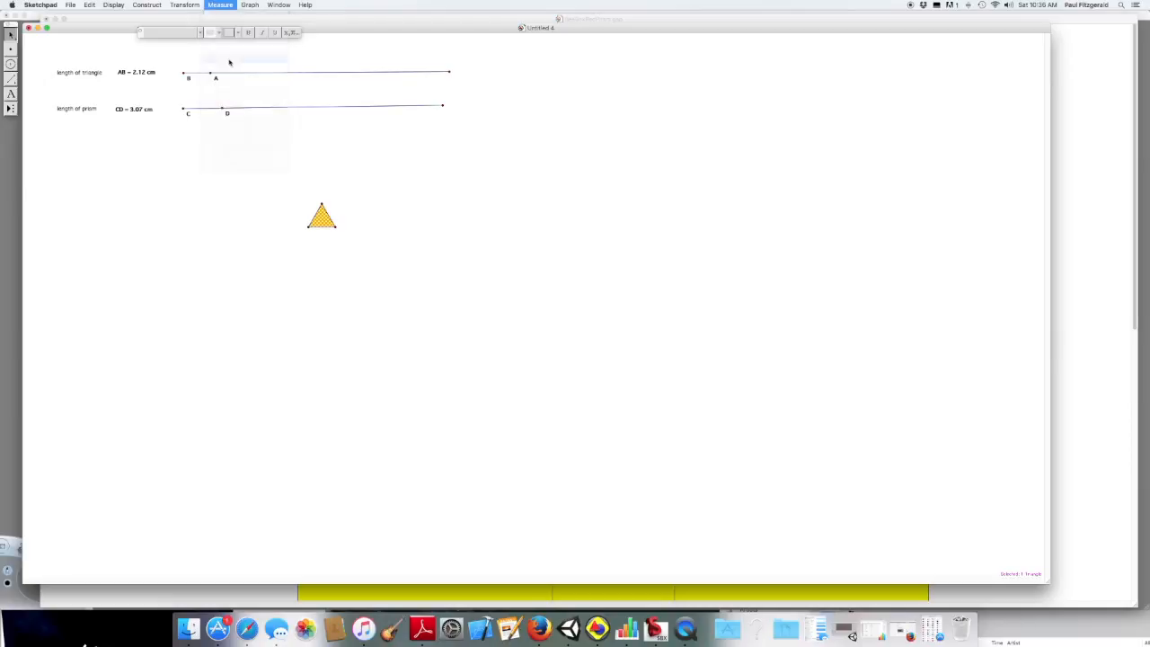
pyautogui.moveTo(166, 119); pyautogui.dragTo(165, 143)
pyautogui.click(158, 171)
# - Add the caption "Front" and line it up with the triangle's area measurement under the length controls
pyautogui.click(11, 95)
pyautogui.click(57, 144)
pyautogui.write('Prism')
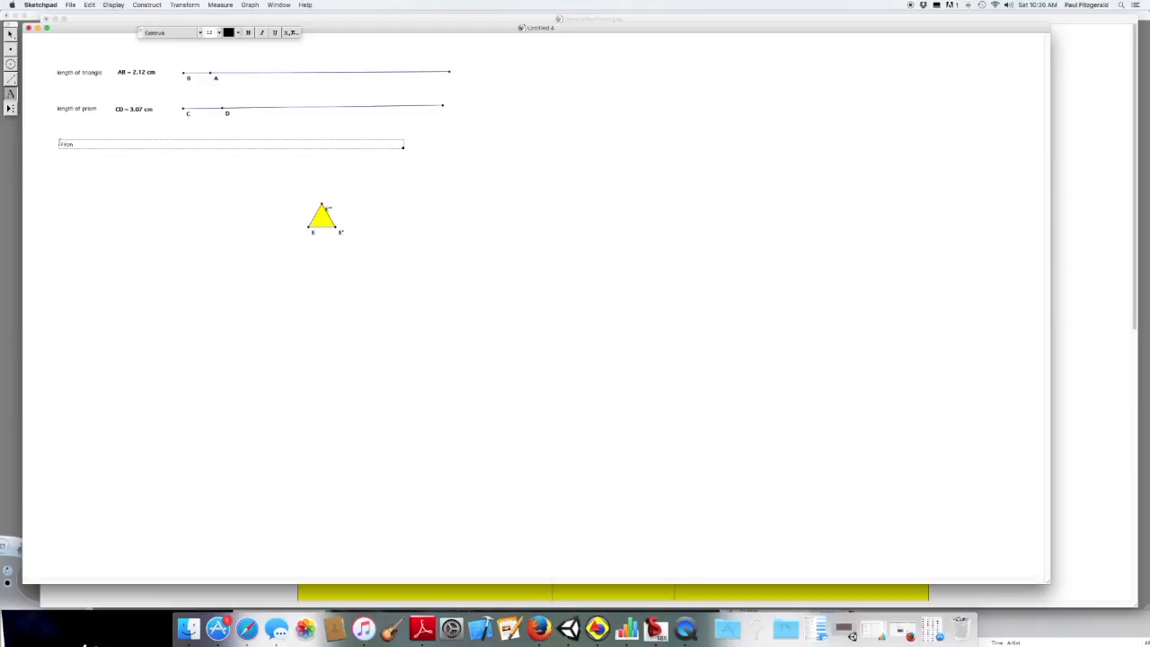
pyautogui.click(67, 156)
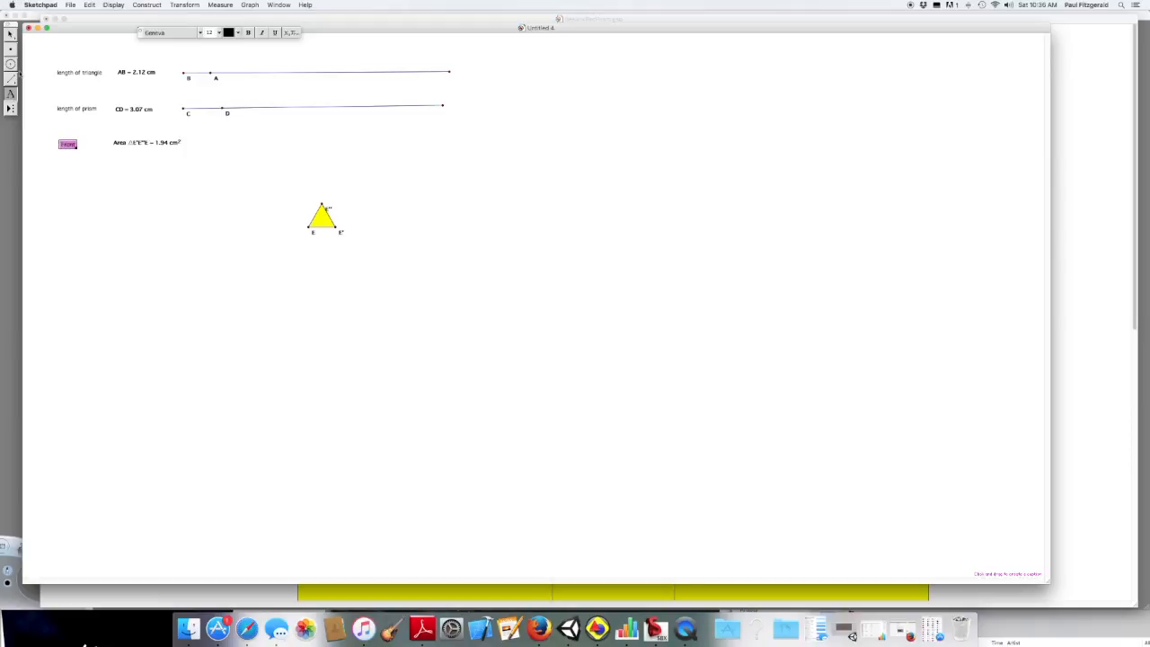
pyautogui.click(10, 35)
pyautogui.click(100, 208)
pyautogui.moveTo(71, 145); pyautogui.dragTo(124, 141)
pyautogui.click(108, 174)
pyautogui.click(118, 174)
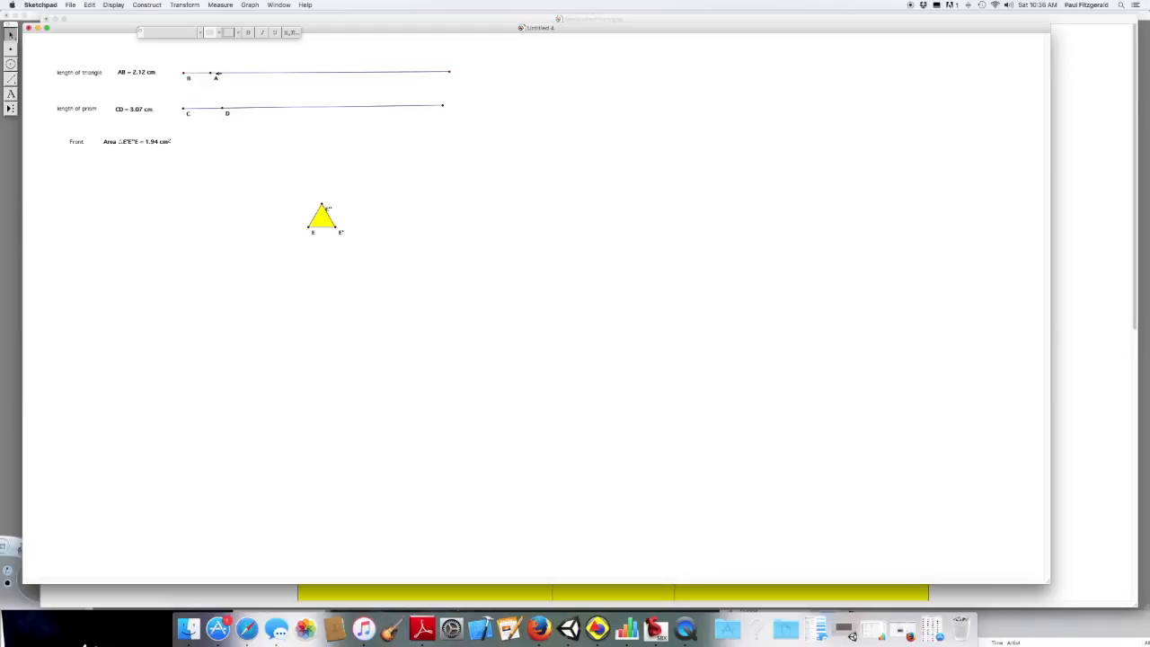
# - Adjust points A and D to make AB about 3.10 cm and CD about 2.01 cm, and move the triangle right of the sketch's center
pyautogui.moveTo(213, 73); pyautogui.dragTo(212, 113)
pyautogui.click(222, 151)
pyautogui.moveTo(269, 159); pyautogui.dragTo(424, 297)
pyautogui.moveTo(332, 213); pyautogui.dragTo(715, 231)
pyautogui.click(621, 271)
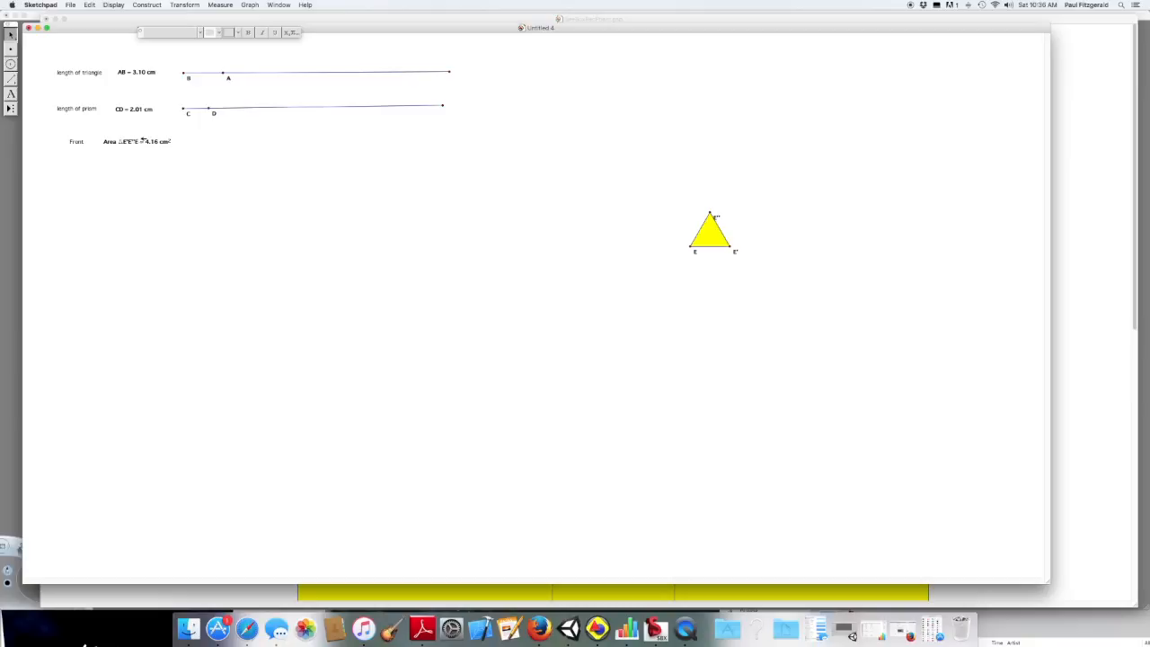
# - Mark the CD measurement as the translation distance
pyautogui.click(125, 108)
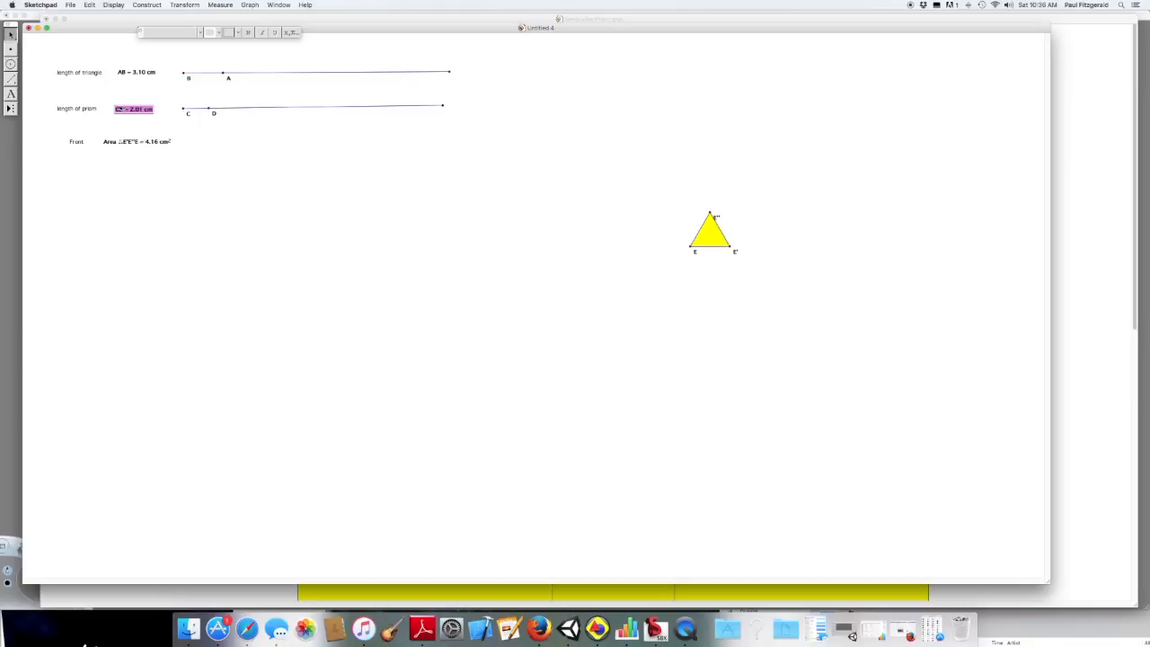
pyautogui.click(196, 5)
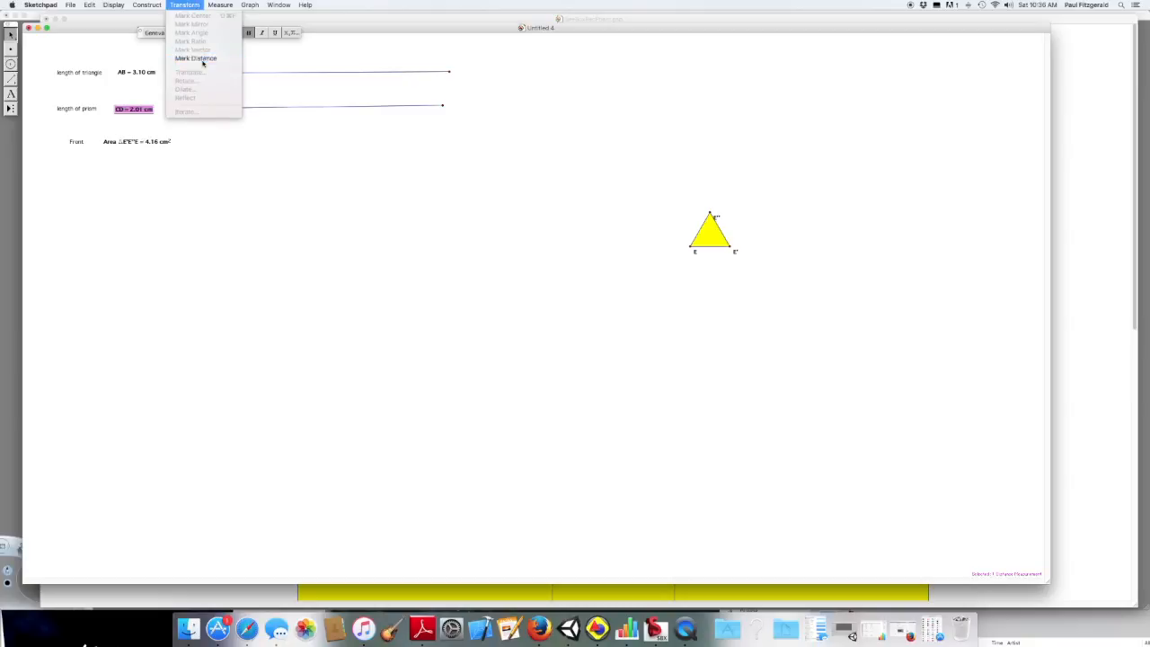
pyautogui.click(203, 59)
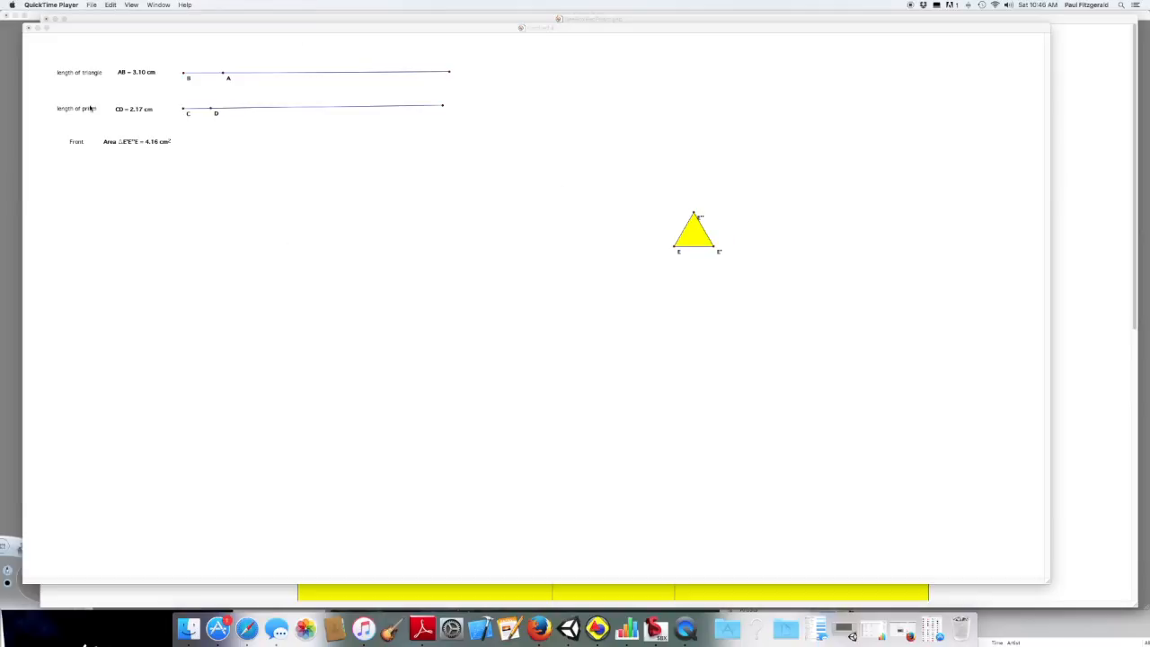
pyautogui.click(95, 55)
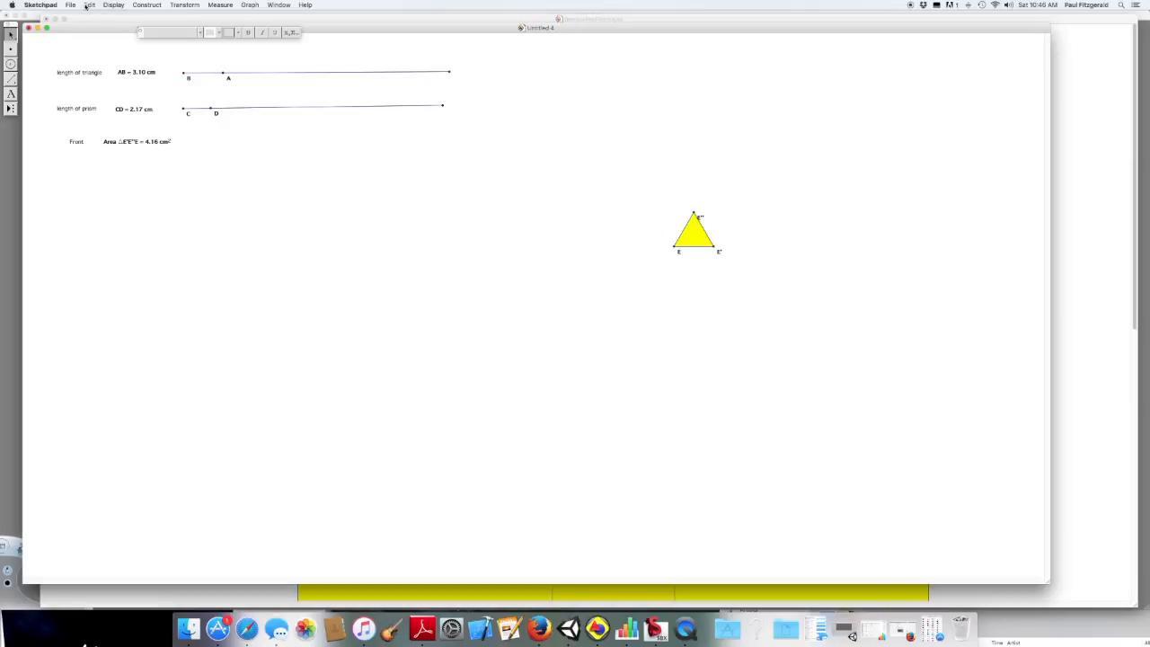
# - Add the caption "bottom" and place it directly under the "Front" caption
pyautogui.click(10, 93)
pyautogui.click(60, 165)
pyautogui.write('bo')
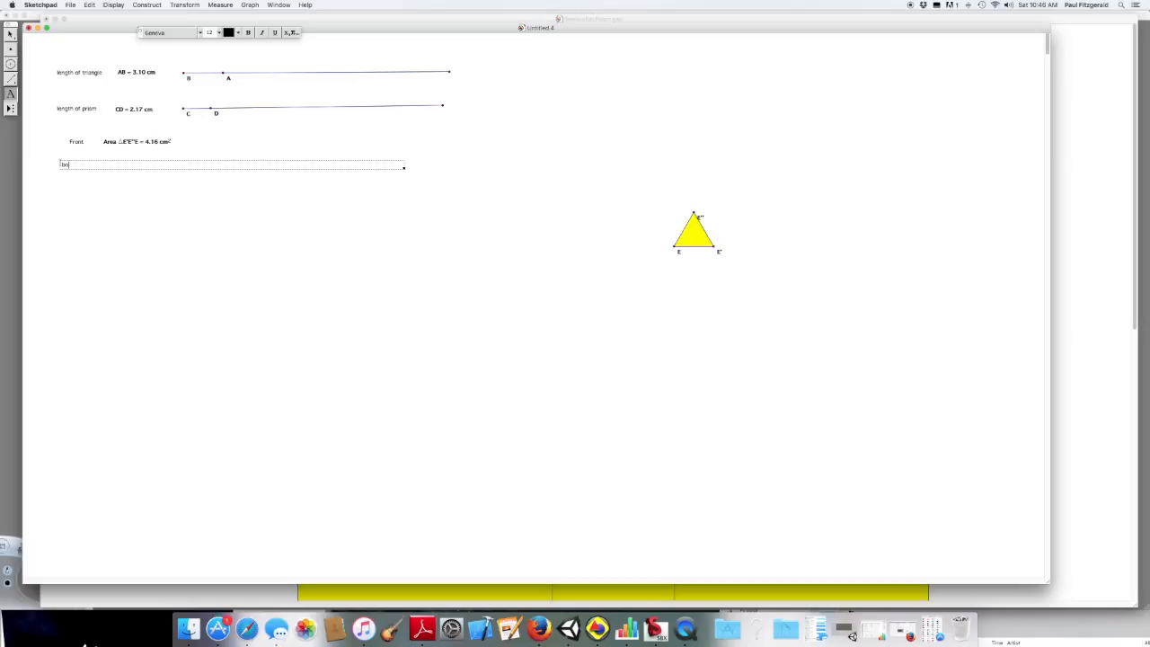
pyautogui.write('ttom')
pyautogui.press('Escape')
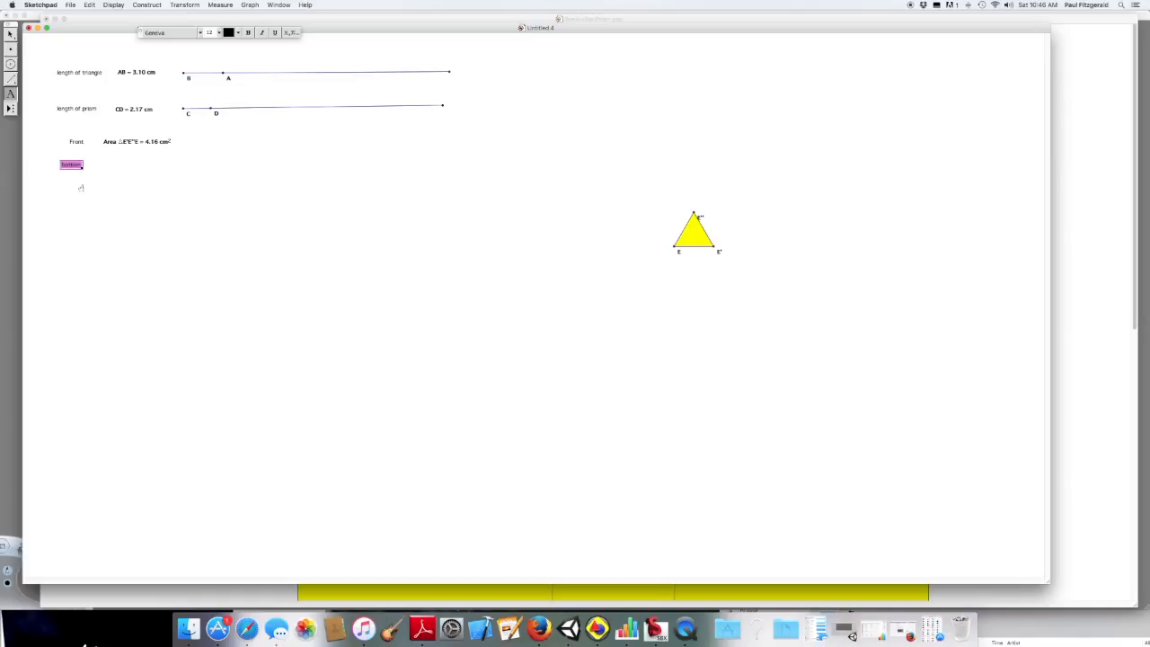
pyautogui.press('Escape')
pyautogui.moveTo(71, 164); pyautogui.dragTo(75, 155)
pyautogui.click(76, 186)
pyautogui.click(11, 95)
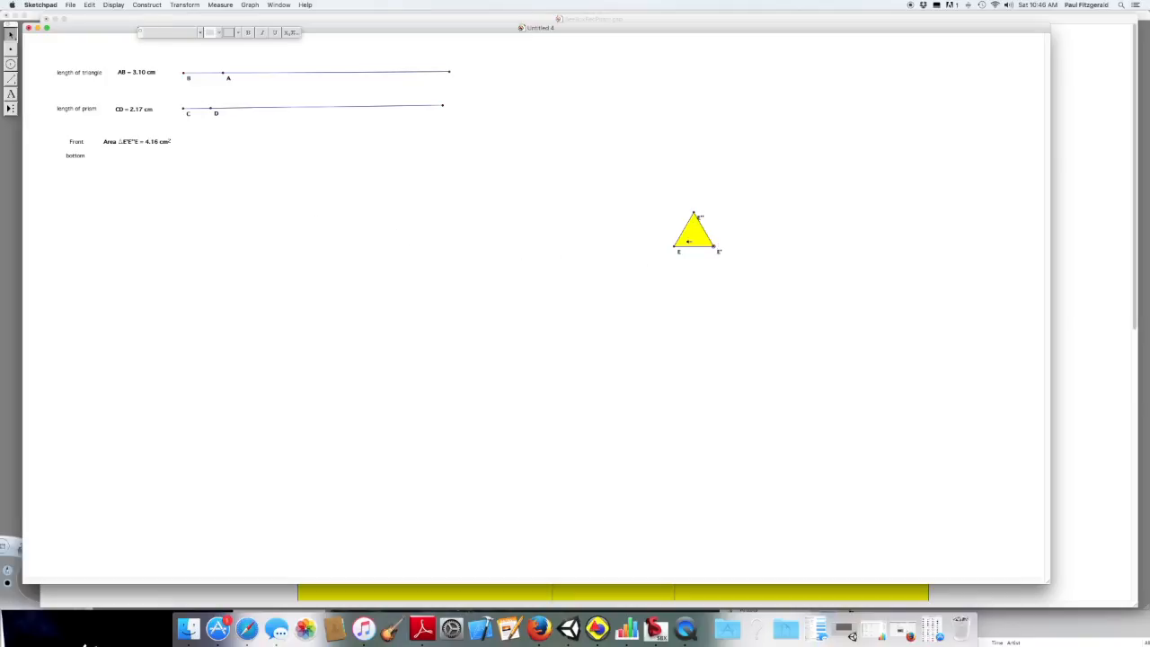
# - Mark the CD measurement as the translation distance
pyautogui.click(192, 7)
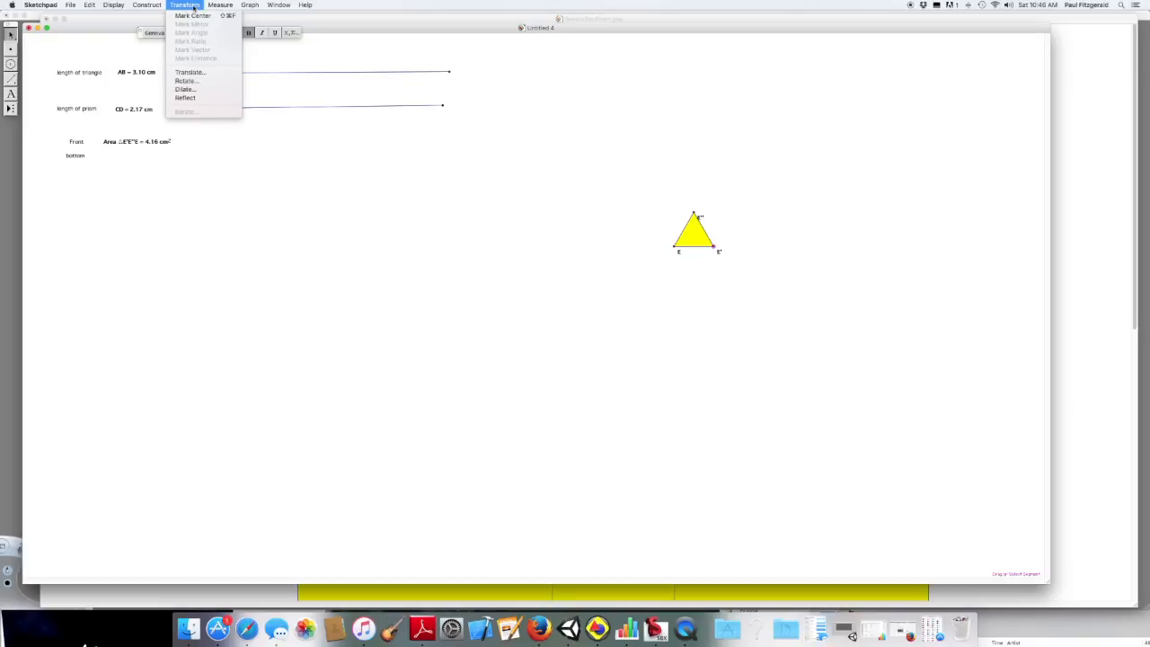
pyautogui.click(242, 212)
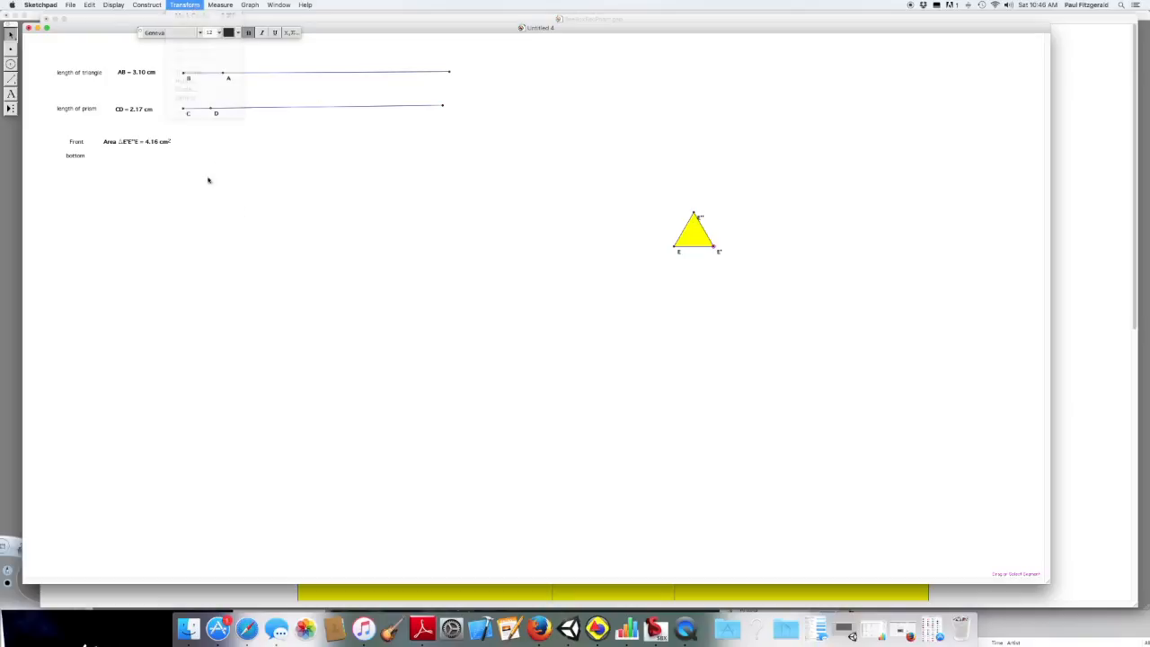
pyautogui.click(139, 110)
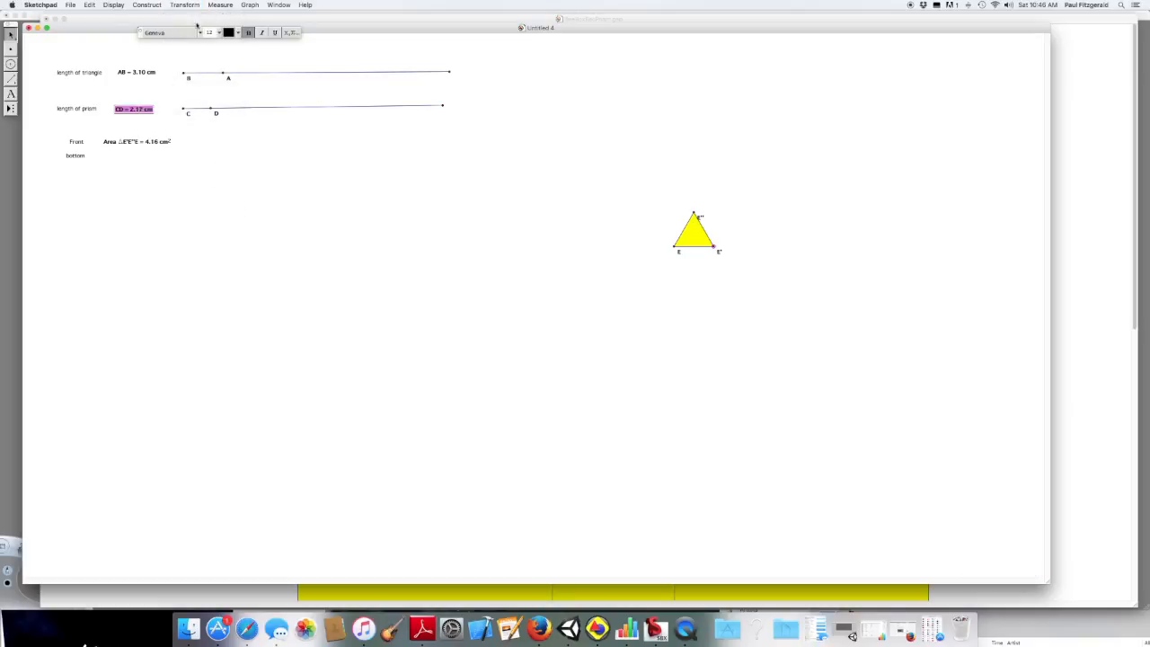
pyautogui.click(192, 7)
pyautogui.click(193, 58)
# - Translate the triangle's vertex E' by the marked distance CD at a fixed angle of -90°
pyautogui.click(716, 247)
pyautogui.click(185, 5)
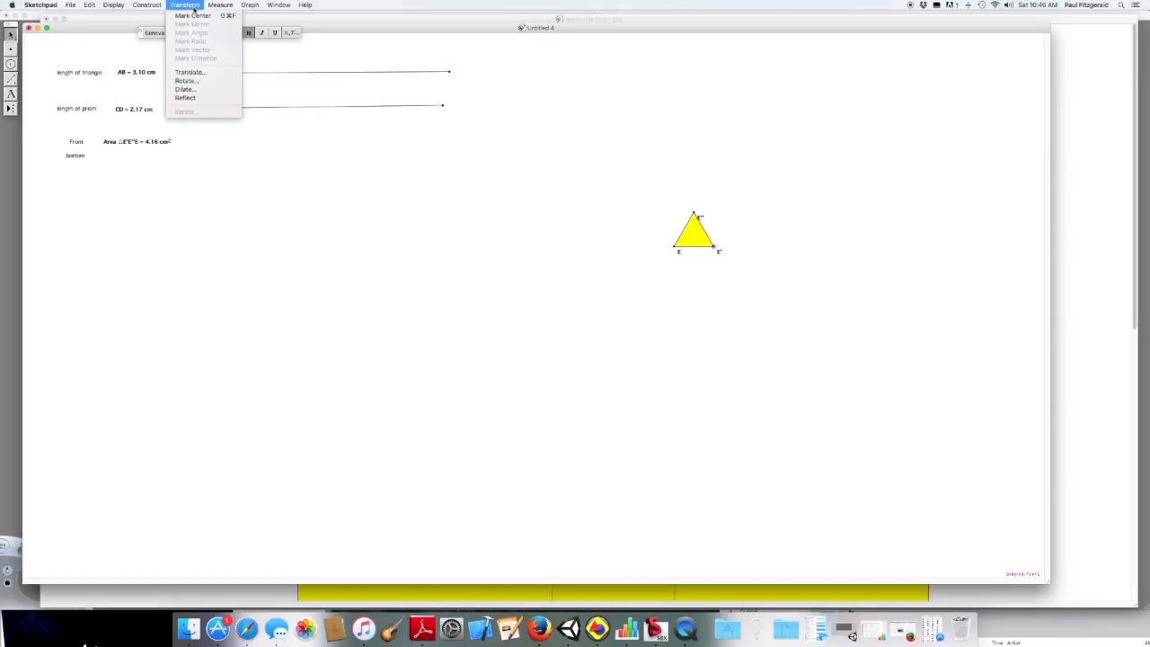
pyautogui.click(197, 74)
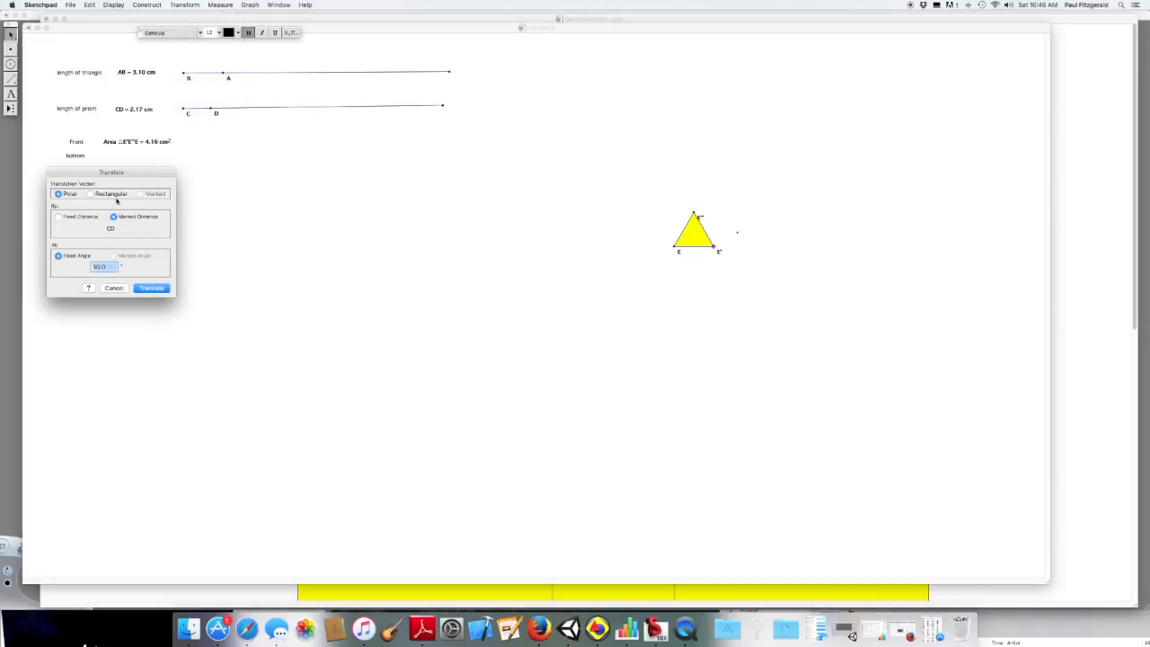
pyautogui.click(113, 267)
pyautogui.moveTo(113, 268); pyautogui.dragTo(84, 266)
pyautogui.write('90-')
pyautogui.moveTo(112, 266); pyautogui.dragTo(63, 265)
pyautogui.write('27')
pyautogui.moveTo(111, 268); pyautogui.dragTo(48, 262)
pyautogui.write('-90')
pyautogui.click(153, 289)
pyautogui.click(626, 305)
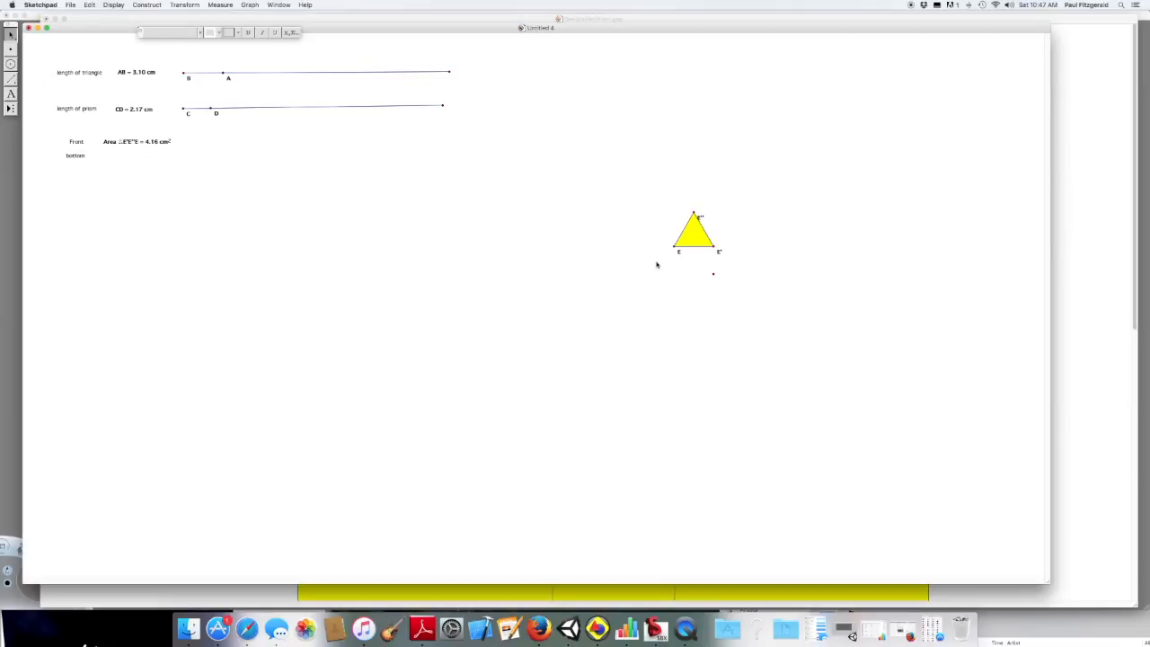
# - Translate the triangle's vertex E by the marked distance CD at -90°
pyautogui.click(184, 5)
pyautogui.click(190, 71)
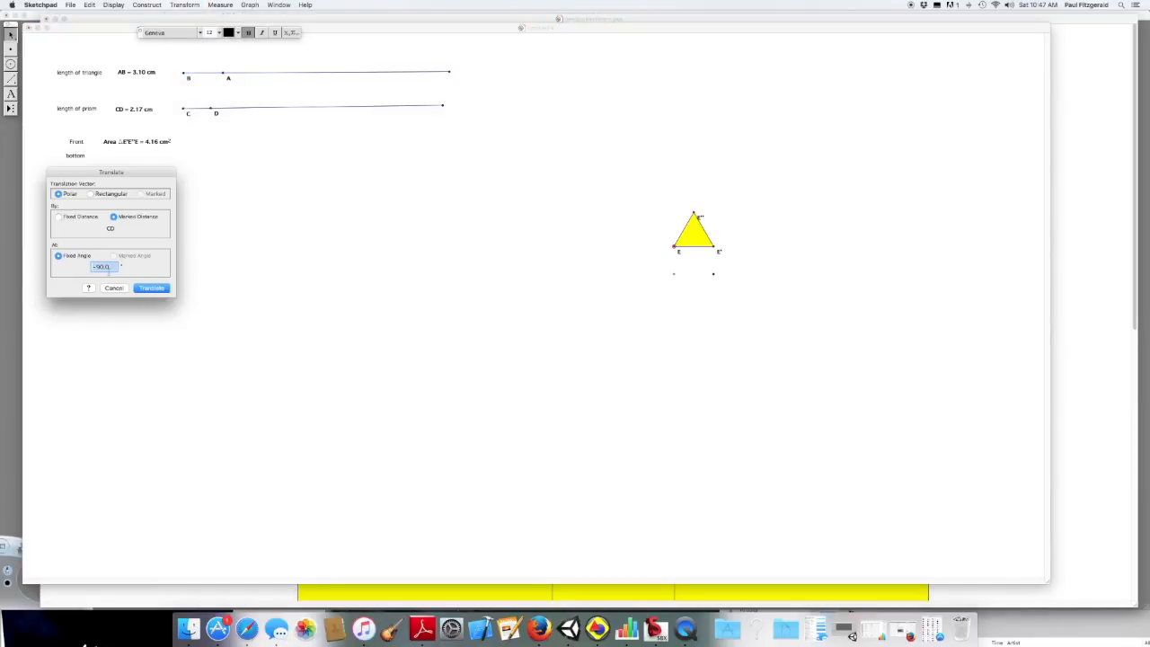
pyautogui.click(152, 287)
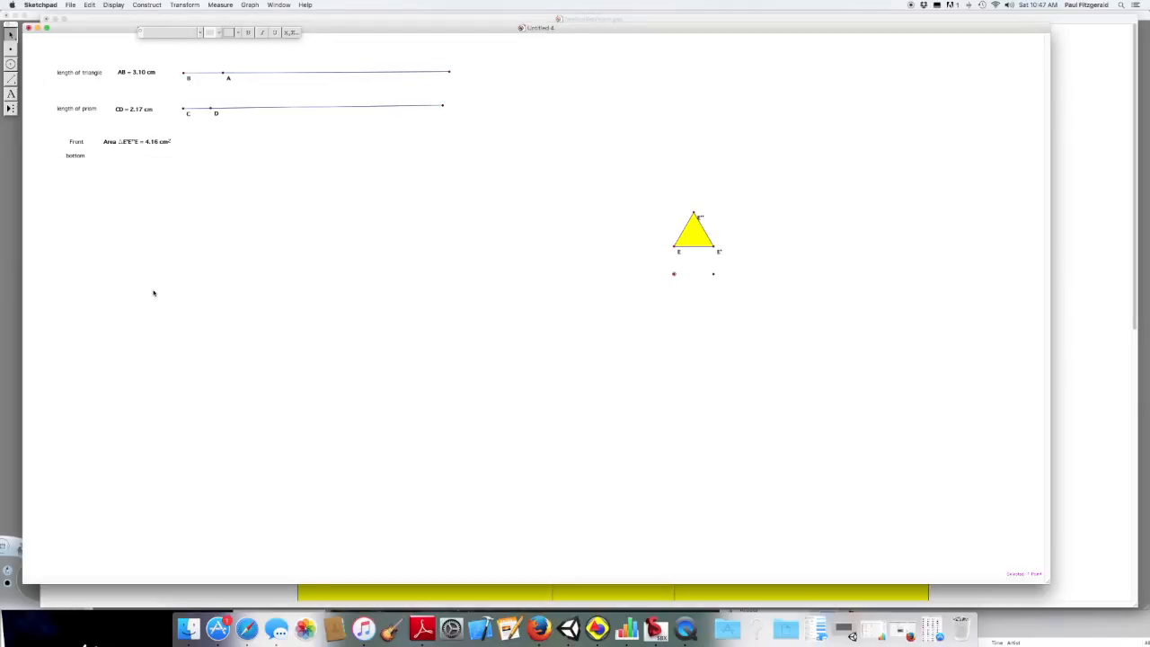
pyautogui.click(272, 274)
# - Draw segments joining E, E' and their two translated points to outline a rectangle below the triangle
pyautogui.click(11, 78)
pyautogui.moveTo(714, 246)
pyautogui.mouseDown()
pyautogui.moveTo(713, 273)
pyautogui.moveTo(674, 260)
pyautogui.moveTo(674, 273)
pyautogui.moveTo(714, 273)
pyautogui.mouseUp()
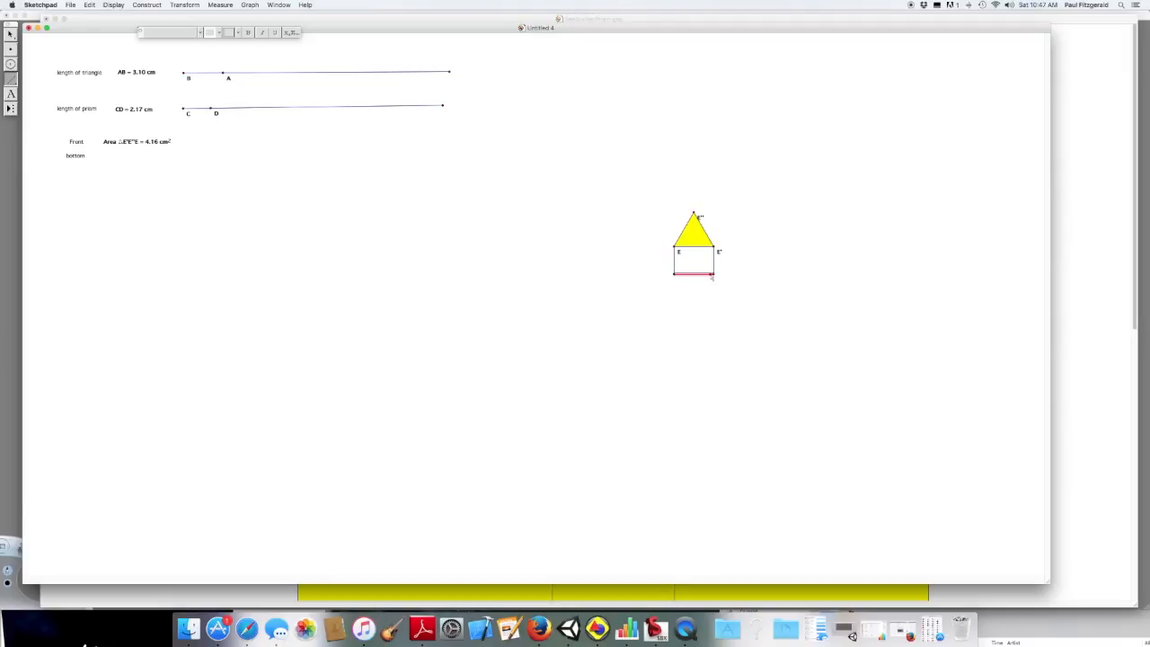
pyautogui.click(13, 34)
# - Construct the quadrilateral interior from the rectangle's four corner points
pyautogui.click(412, 219)
pyautogui.click(675, 251)
pyautogui.click(674, 272)
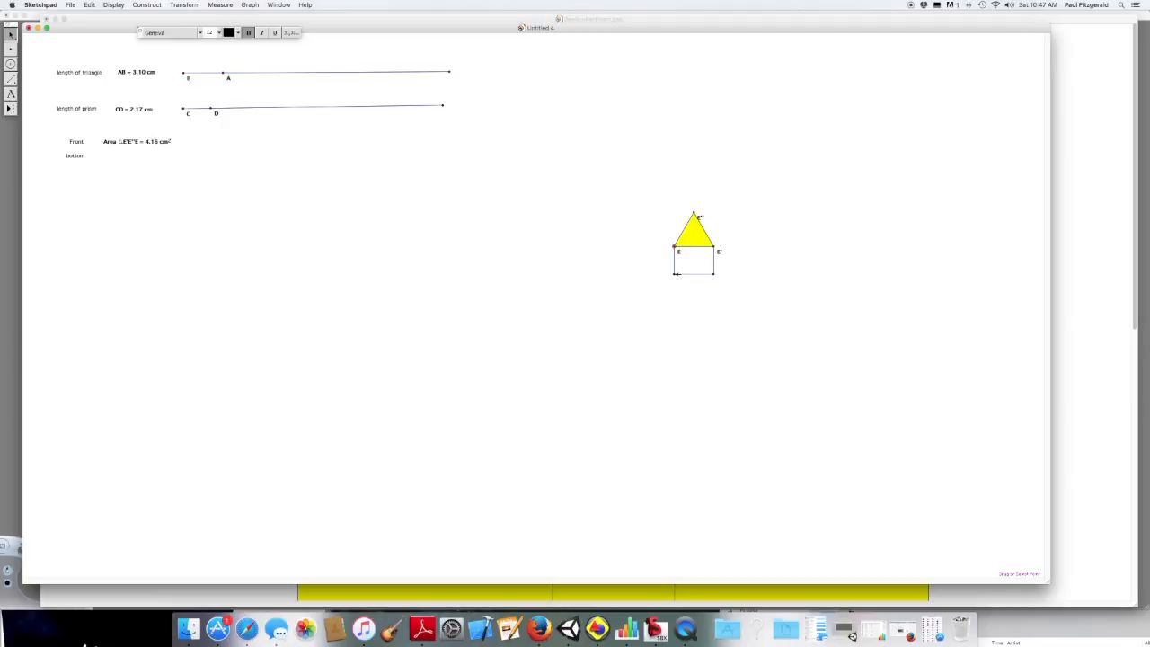
pyautogui.click(715, 273)
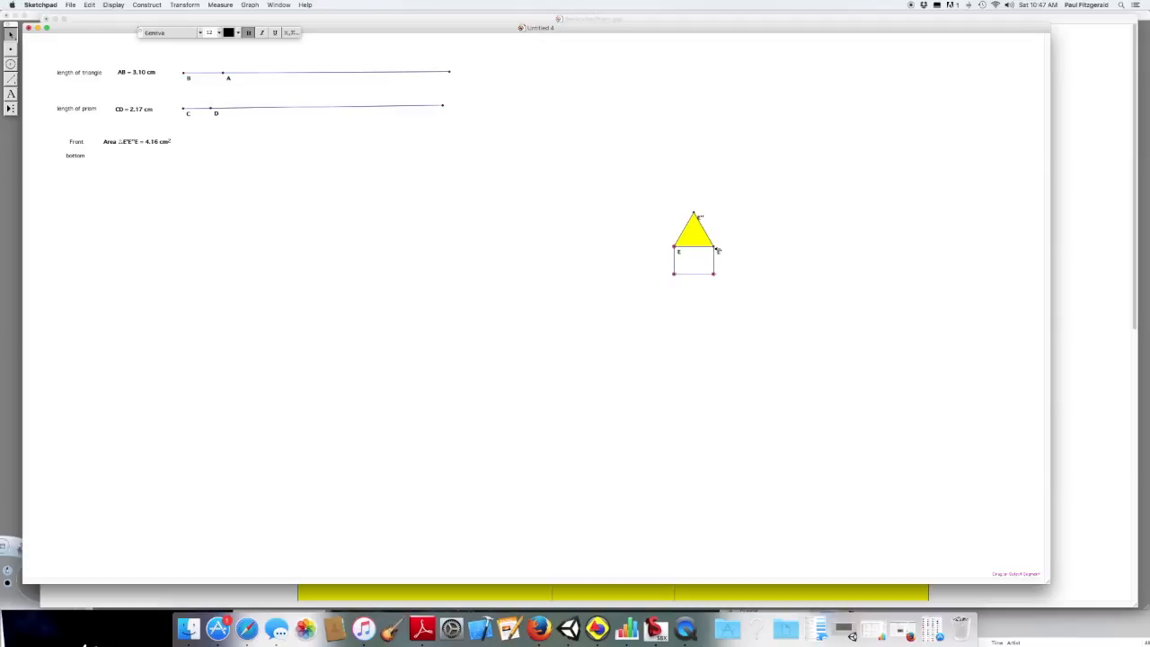
pyautogui.click(148, 5)
pyautogui.moveTo(190, 6)
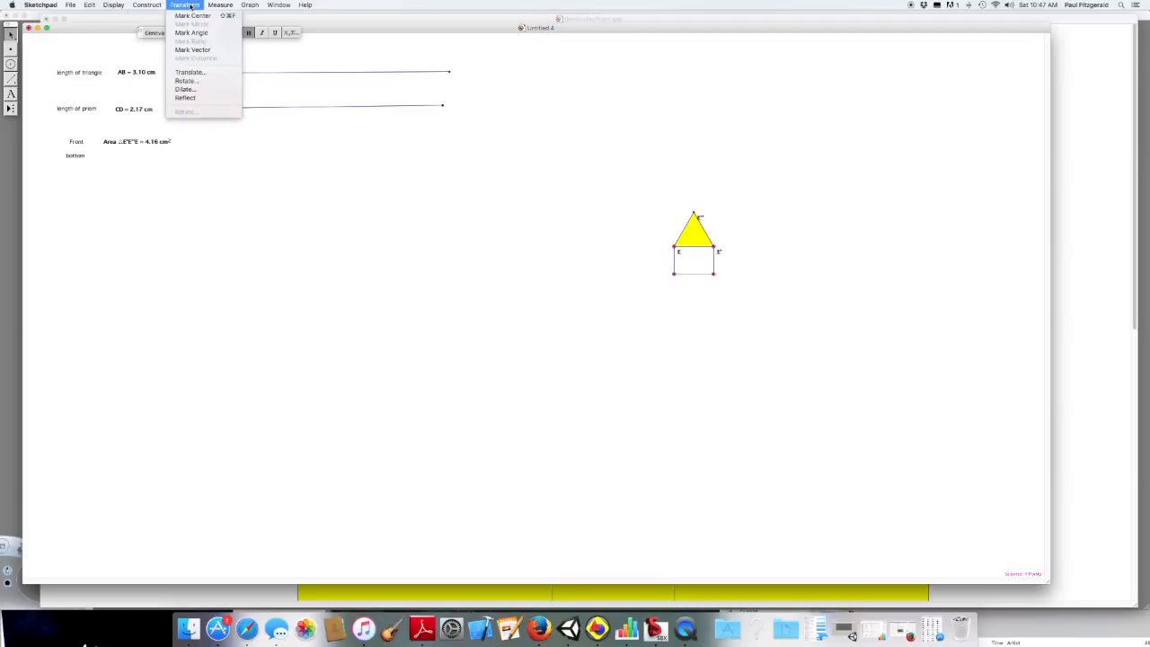
pyautogui.moveTo(148, 6)
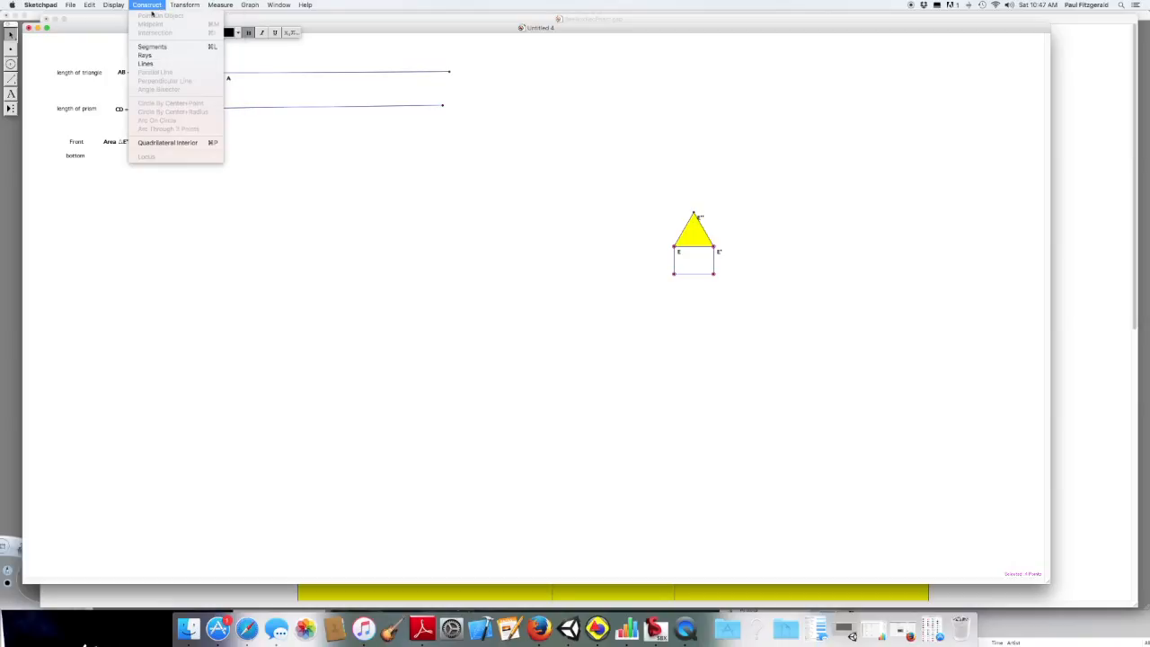
pyautogui.click(168, 141)
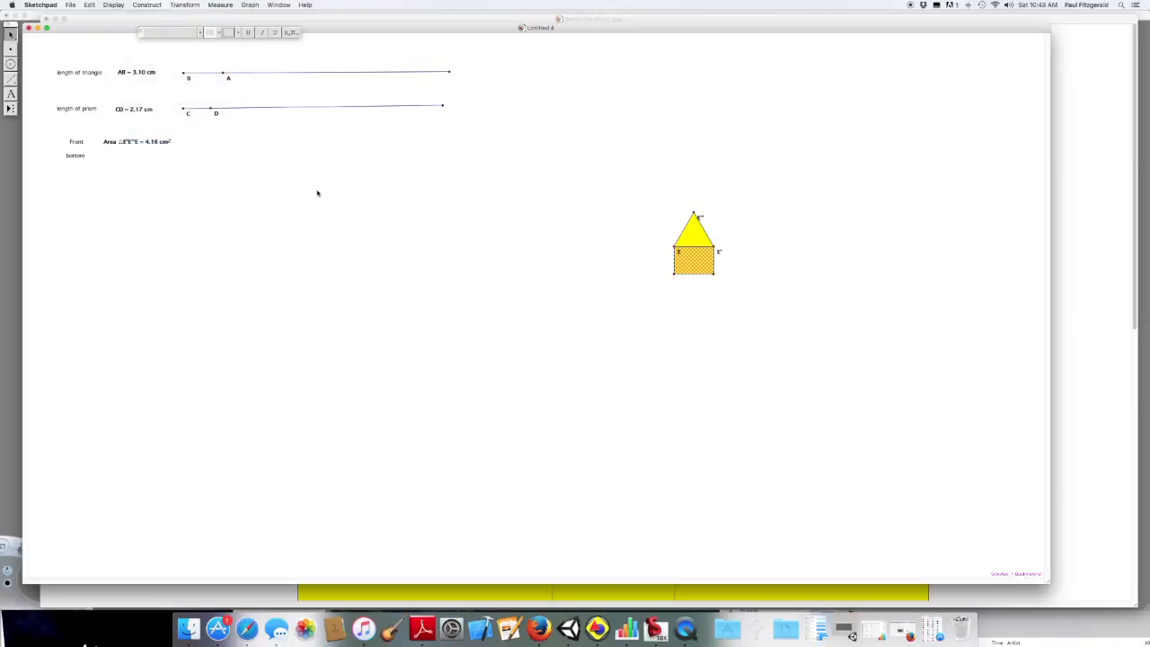
# - Measure the rectangle's area beside the "bottom" caption, and move point D to make CD about 3.15 cm
pyautogui.click(226, 5)
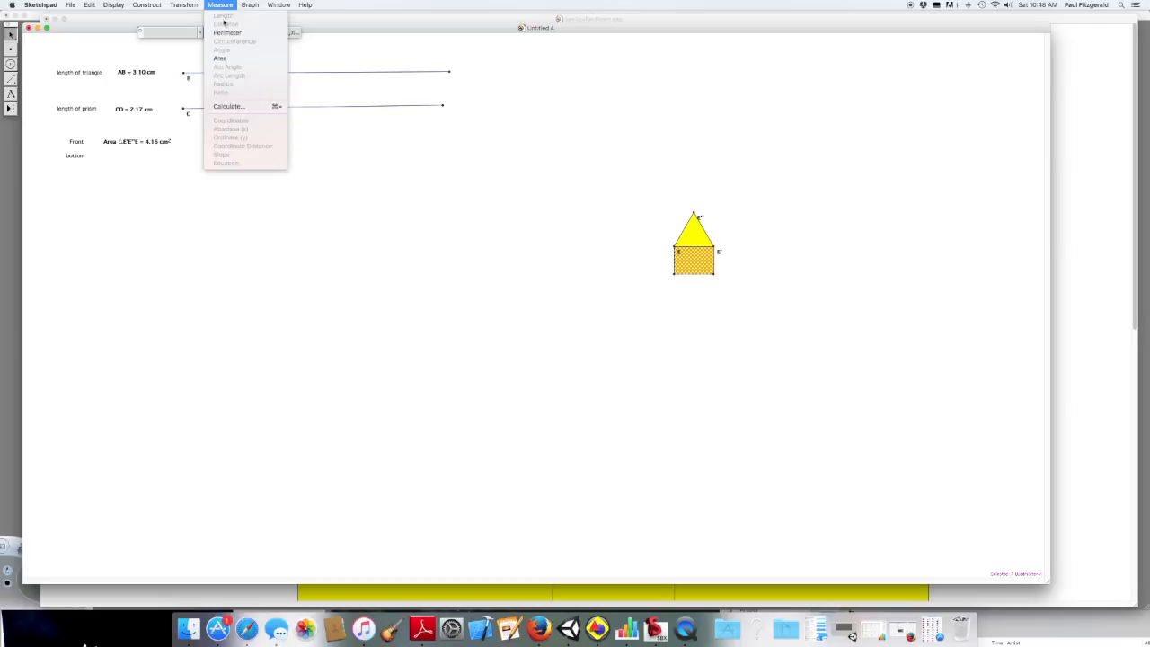
pyautogui.click(222, 58)
pyautogui.moveTo(116, 167); pyautogui.dragTo(154, 158)
pyautogui.click(168, 183)
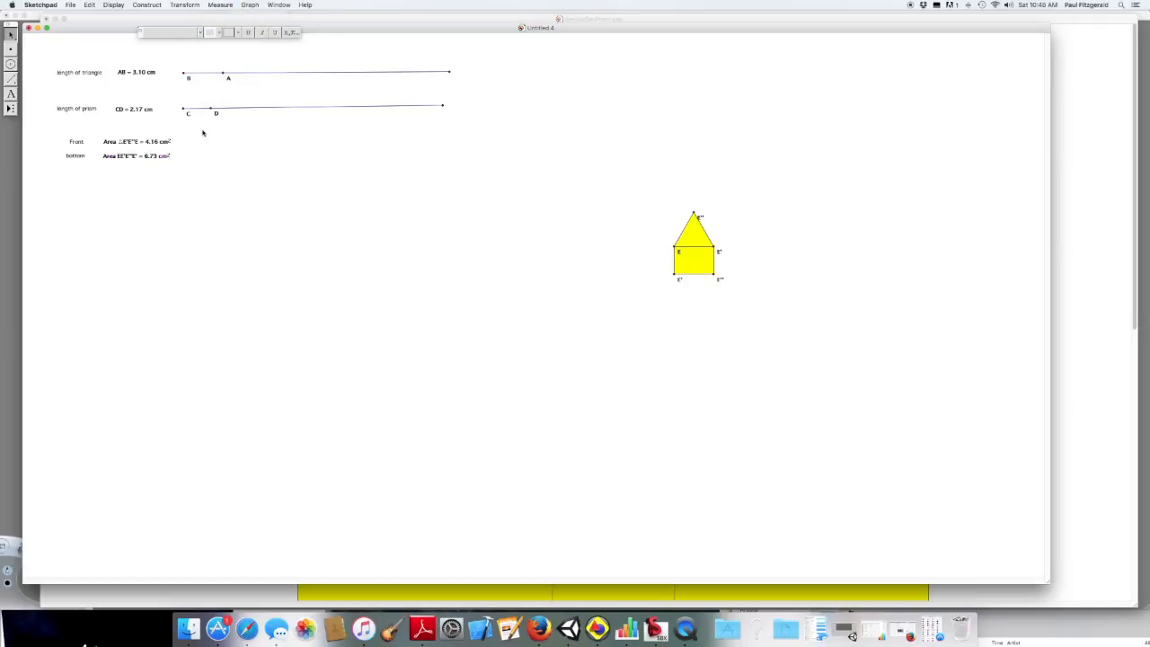
pyautogui.moveTo(213, 109)
pyautogui.mouseDown()
pyautogui.moveTo(306, 110)
pyautogui.moveTo(205, 110)
pyautogui.moveTo(301, 110)
pyautogui.moveTo(212, 109)
pyautogui.moveTo(223, 110)
pyautogui.mouseUp()
# - Try to recolor the rectangle's interior green using the text color setting
pyautogui.click(690, 263)
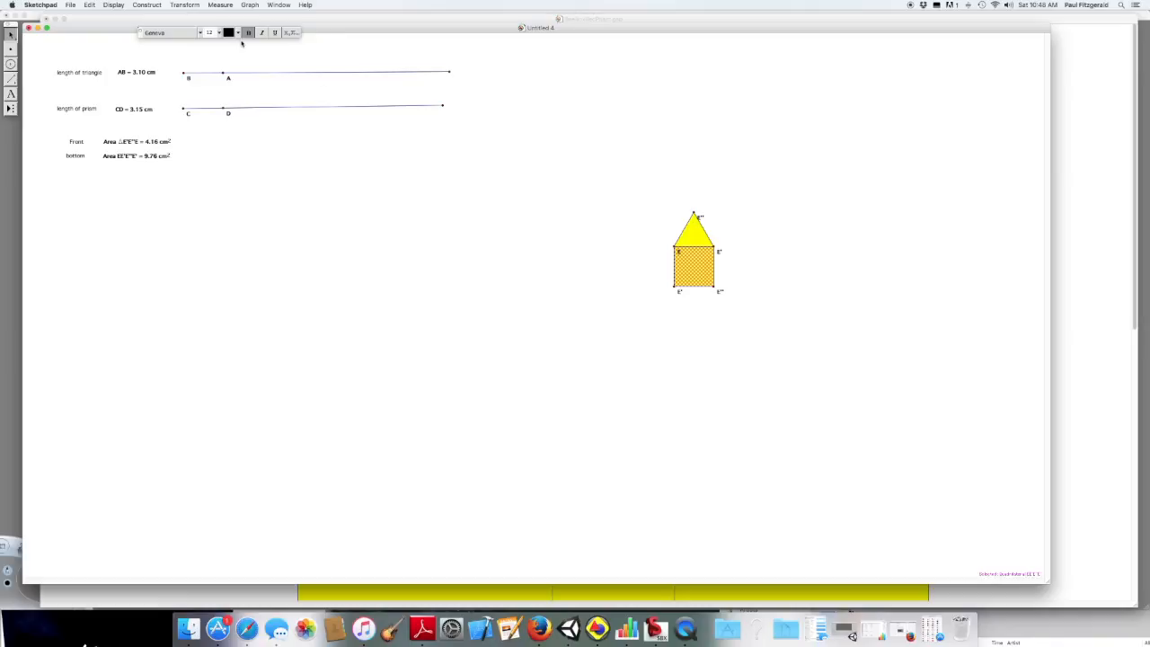
pyautogui.click(238, 33)
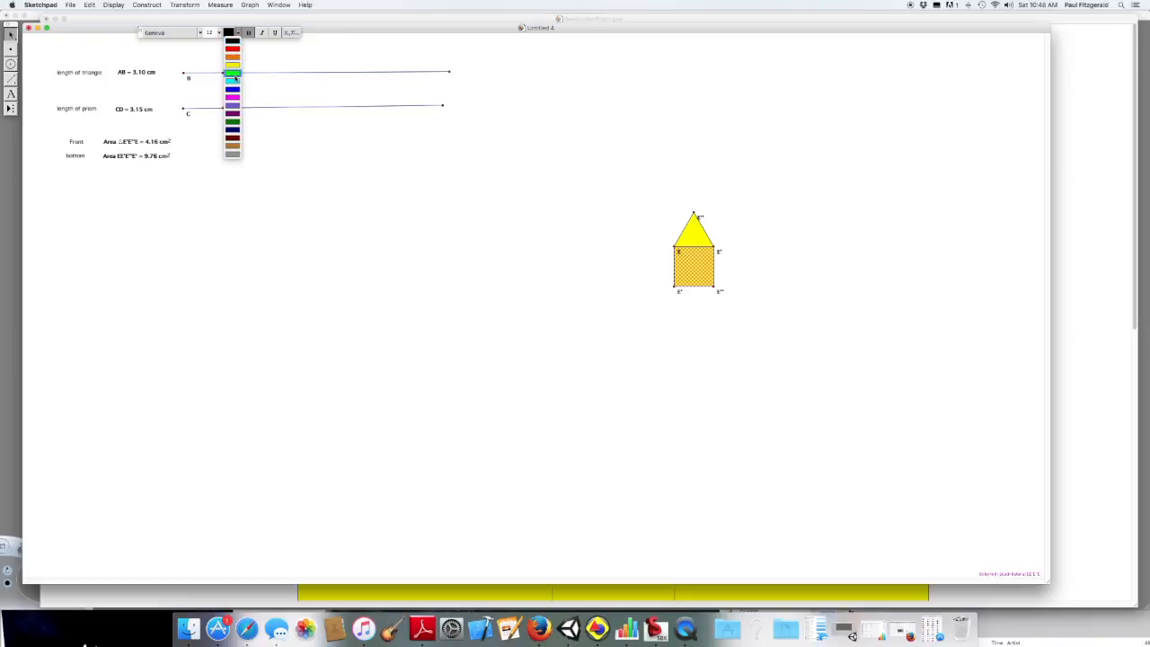
pyautogui.click(232, 73)
pyautogui.click(524, 228)
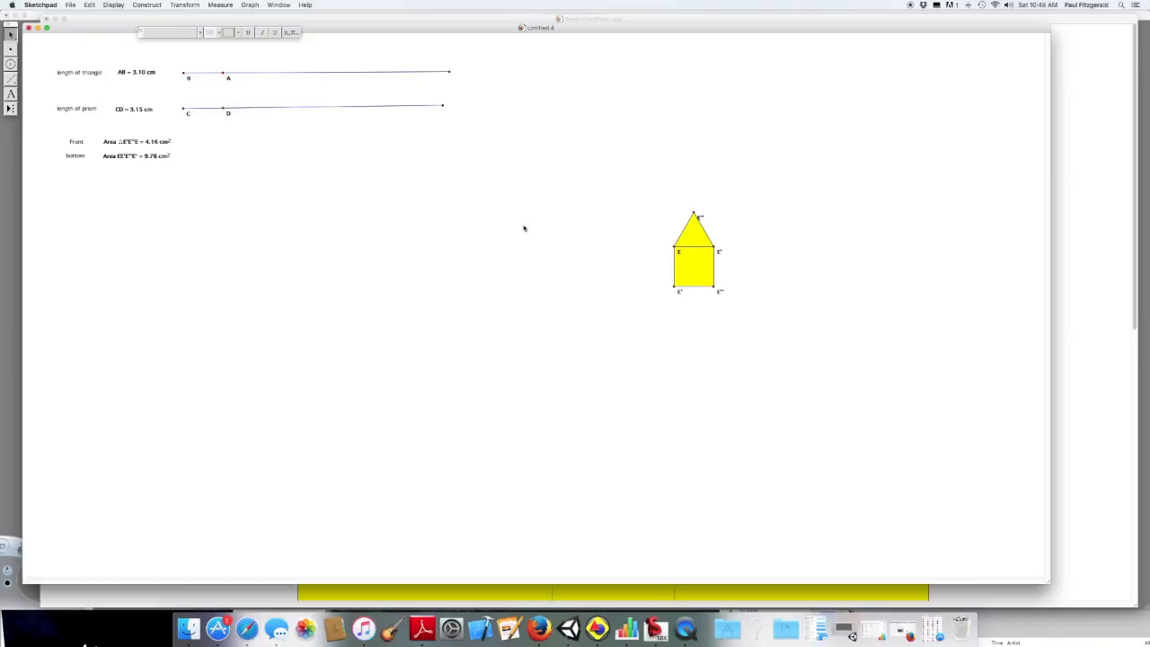
pyautogui.click(691, 272)
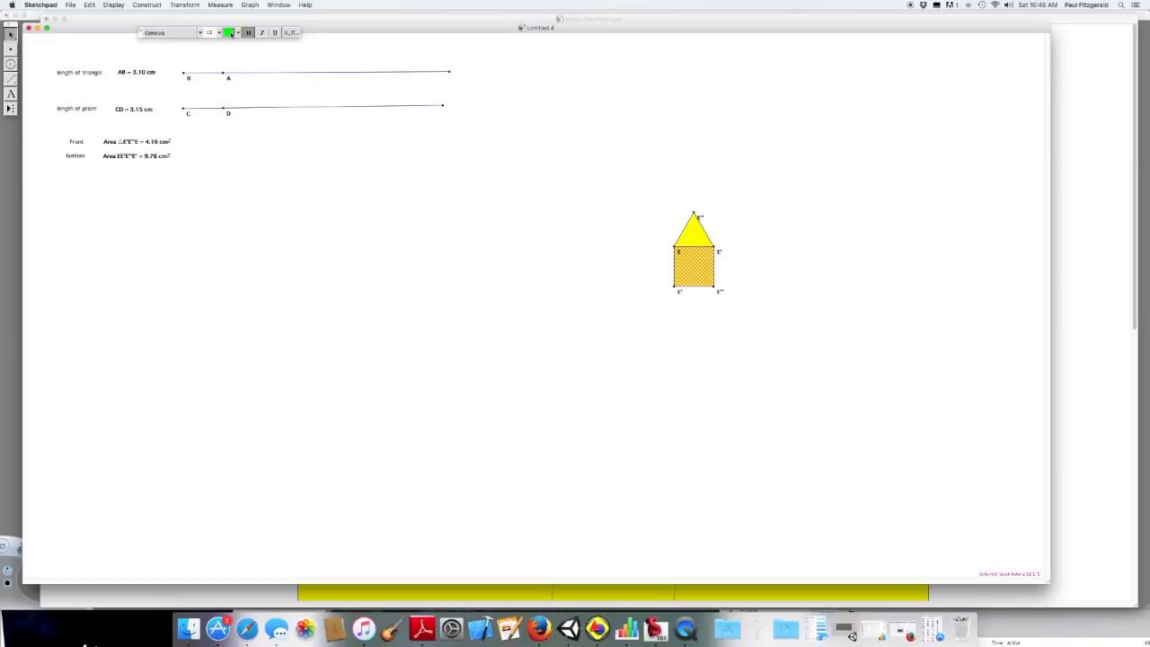
pyautogui.click(239, 33)
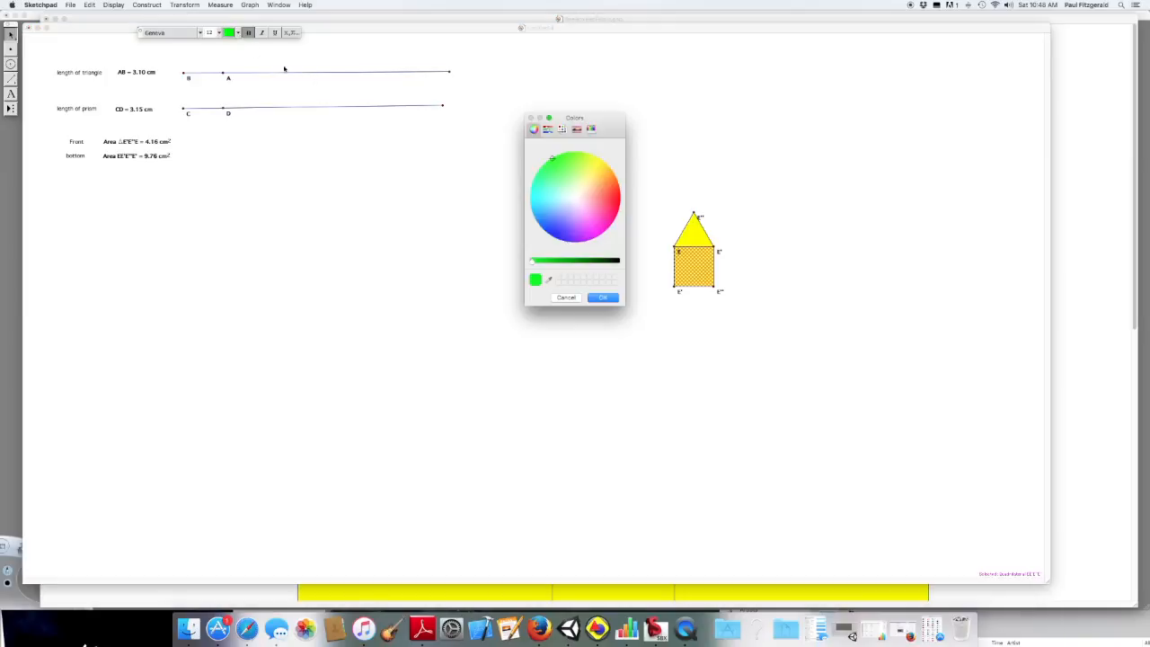
pyautogui.click(603, 297)
pyautogui.click(596, 277)
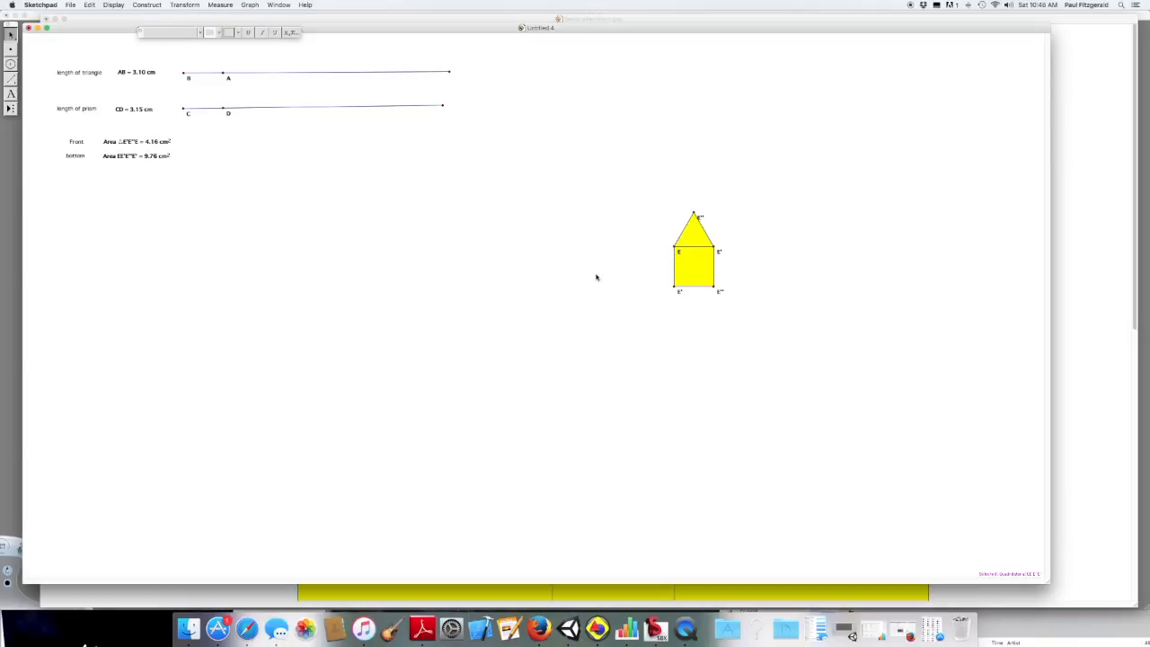
pyautogui.click(697, 266)
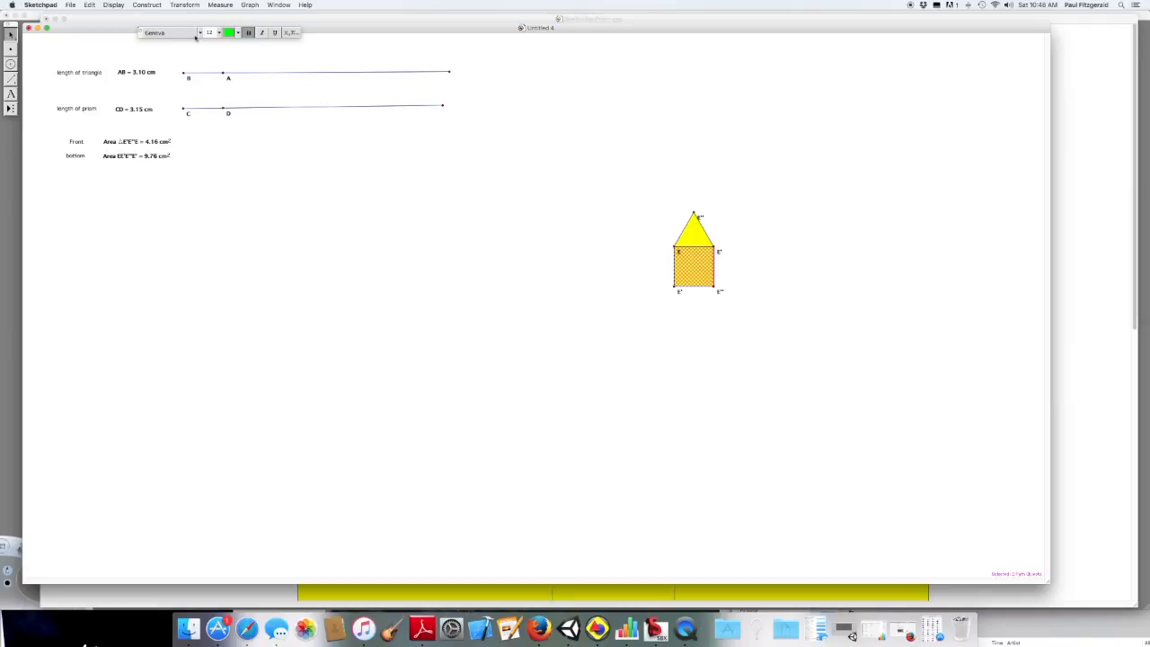
pyautogui.click(645, 196)
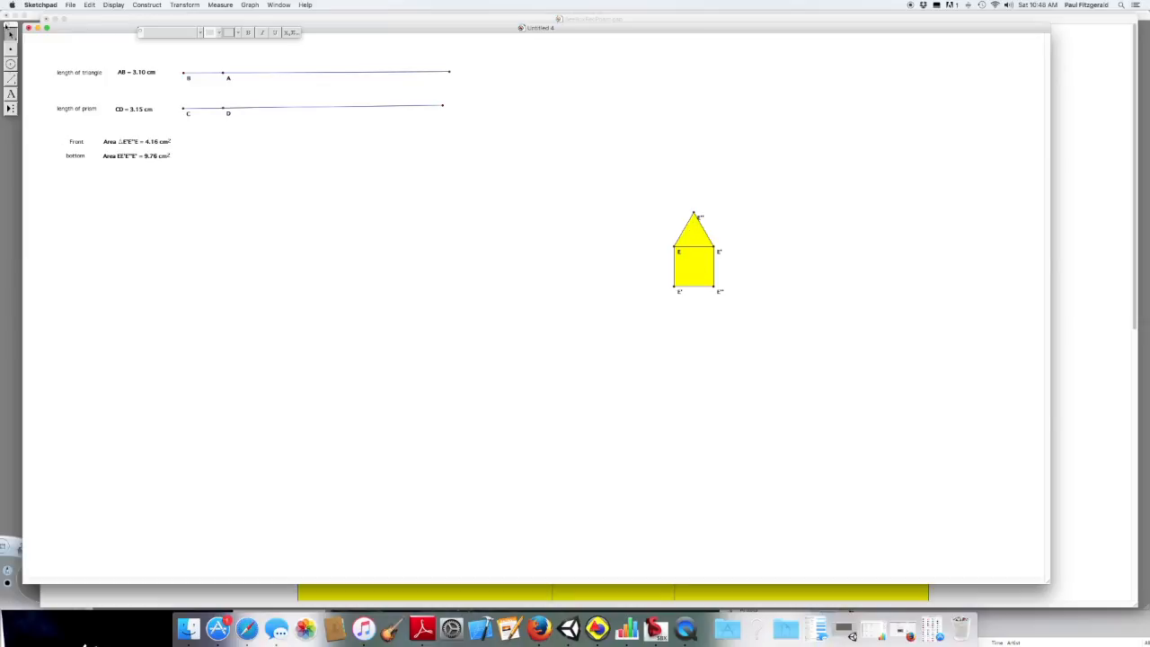
# - Add the caption "back" under the "bottom" caption
pyautogui.click(11, 94)
pyautogui.click(61, 173)
pyautogui.write('back')
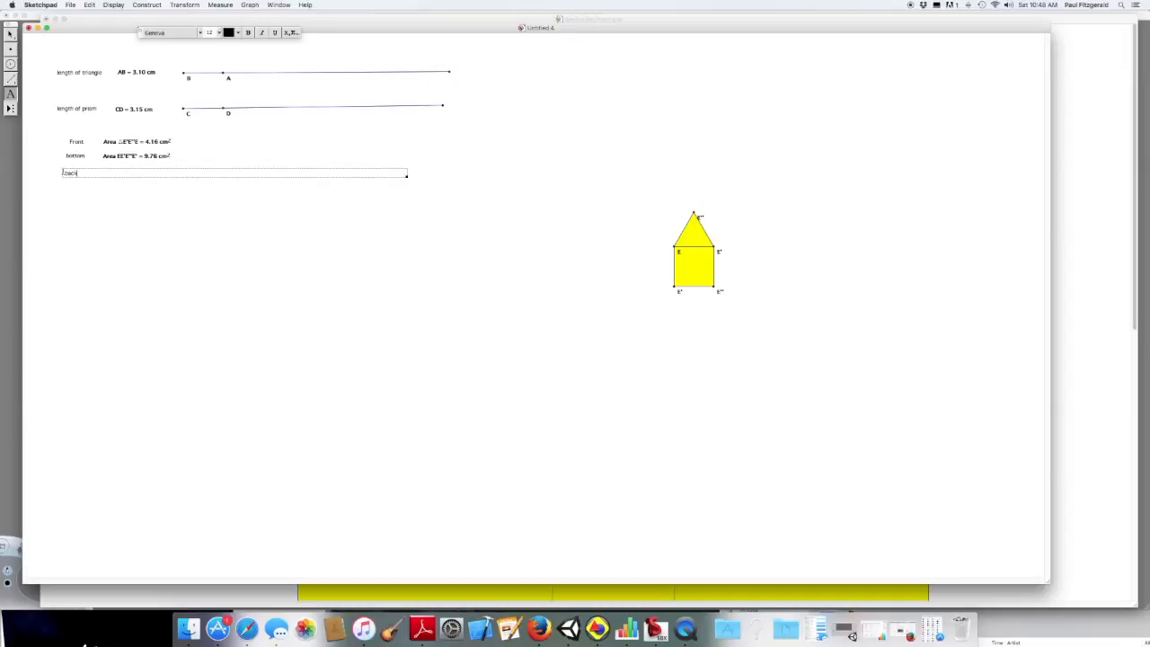
pyautogui.press('Escape')
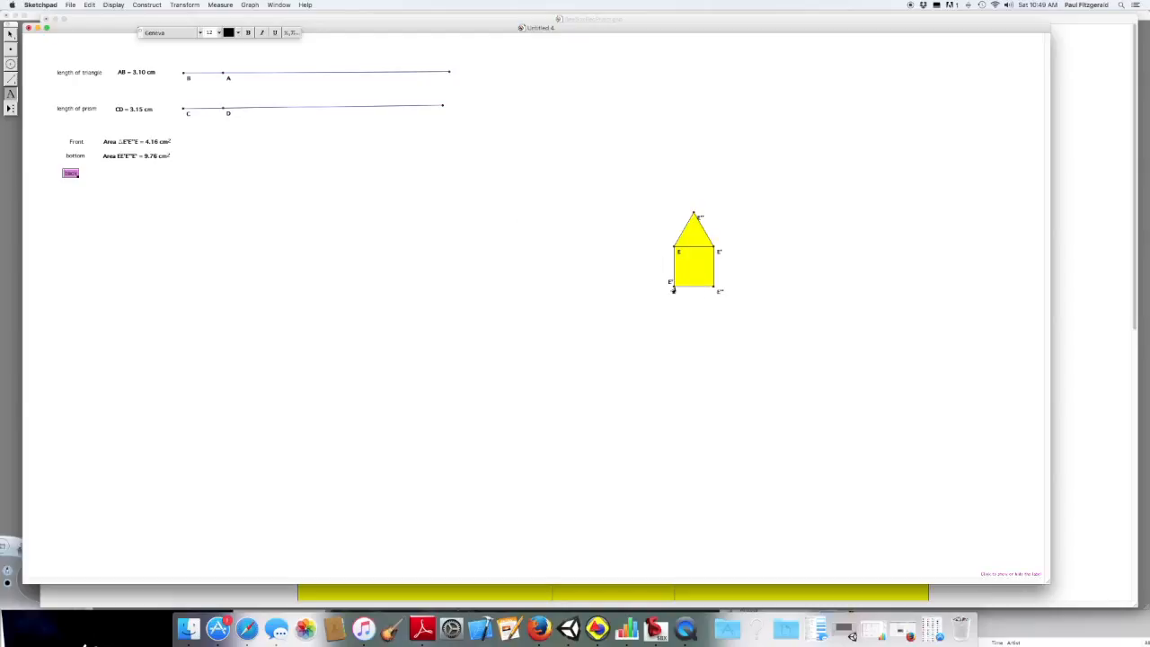
# - Mark the rectangle's lower-left corner as the center of rotation
pyautogui.click(11, 35)
pyautogui.click(187, 6)
pyautogui.click(190, 17)
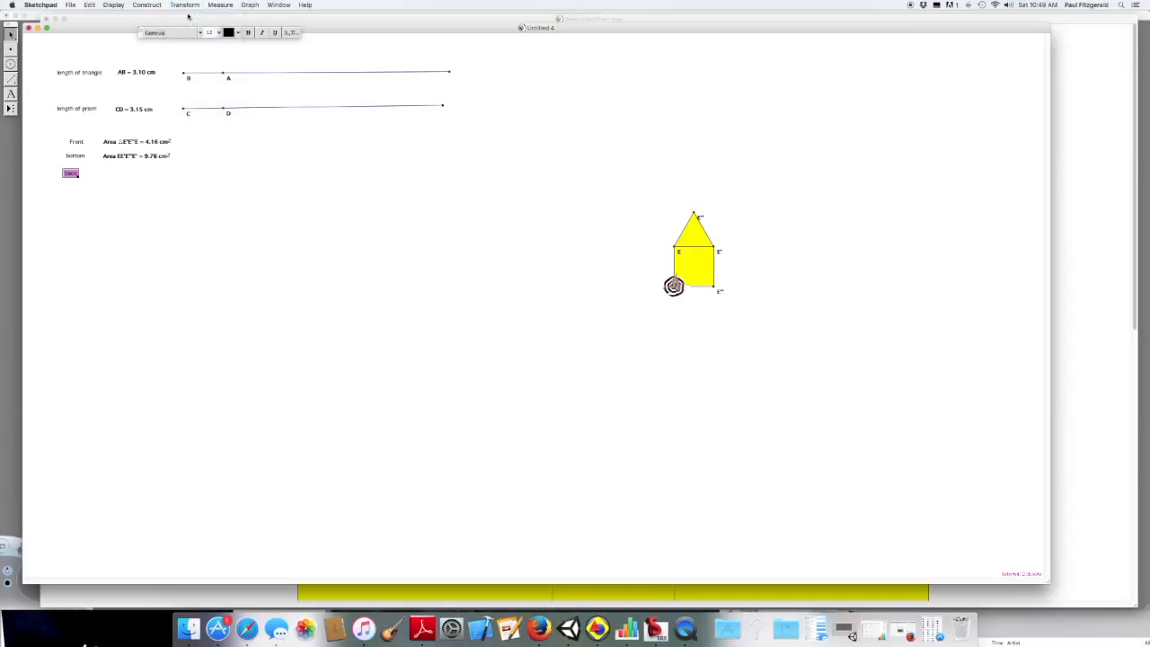
pyautogui.click(187, 6)
pyautogui.click(177, 21)
pyautogui.click(715, 287)
pyautogui.click(184, 5)
pyautogui.moveTo(146, 4)
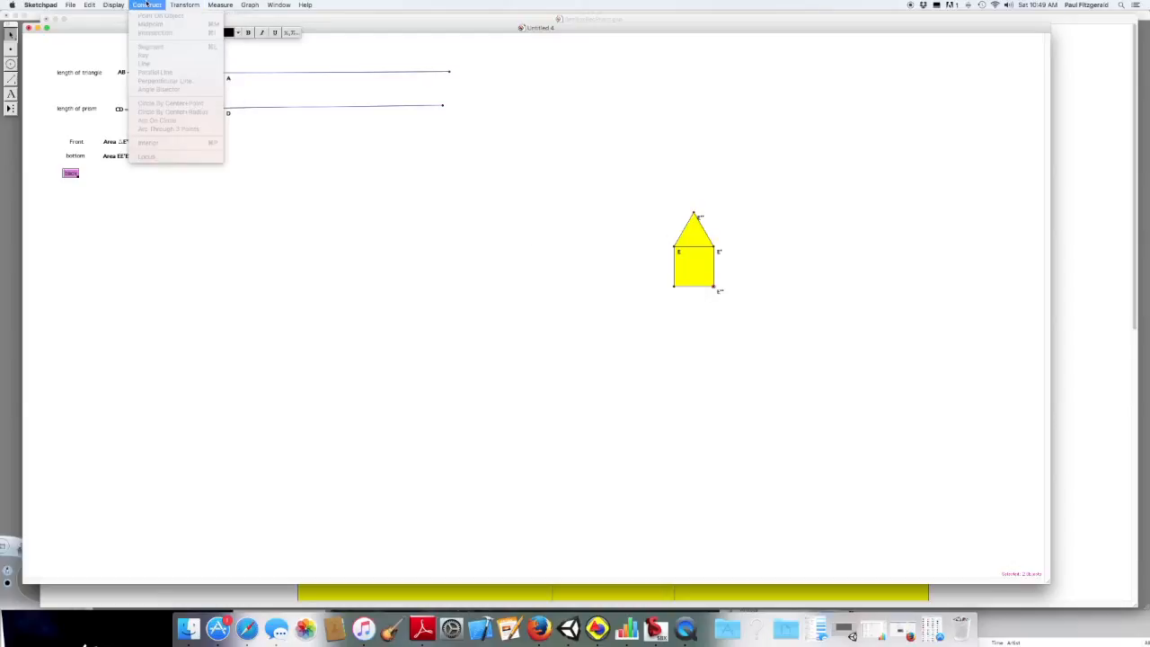
pyautogui.click(354, 220)
pyautogui.click(609, 289)
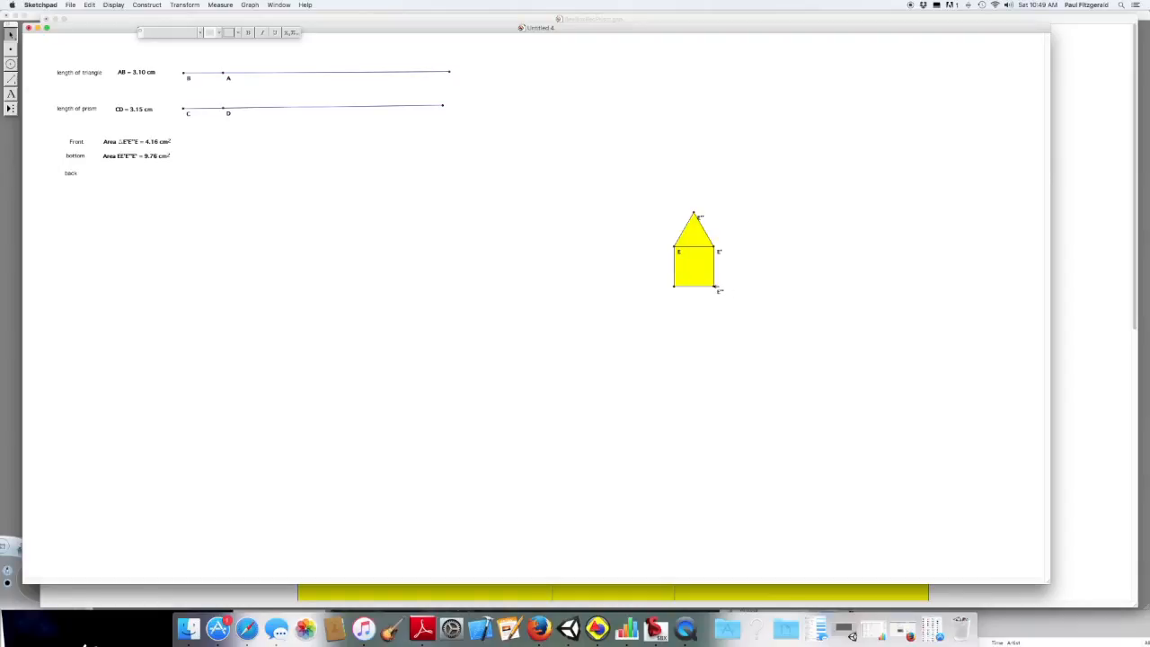
# - Rotate the rectangle's lower-right corner by -60° about the marked center
pyautogui.click(715, 286)
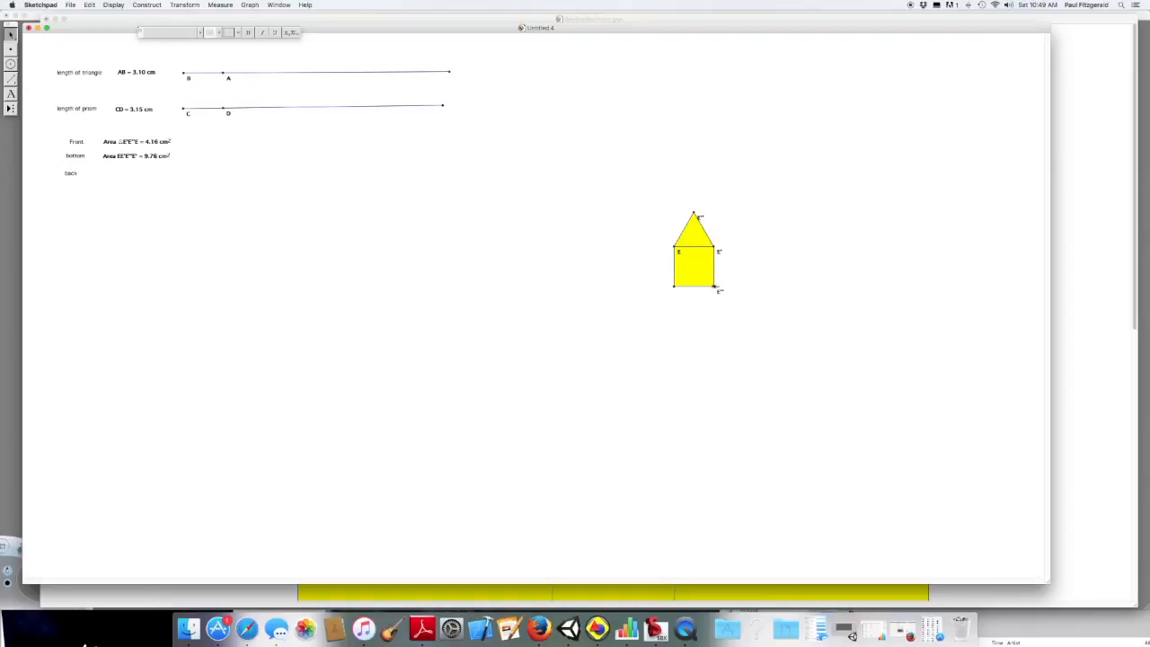
pyautogui.click(178, 5)
pyautogui.click(202, 86)
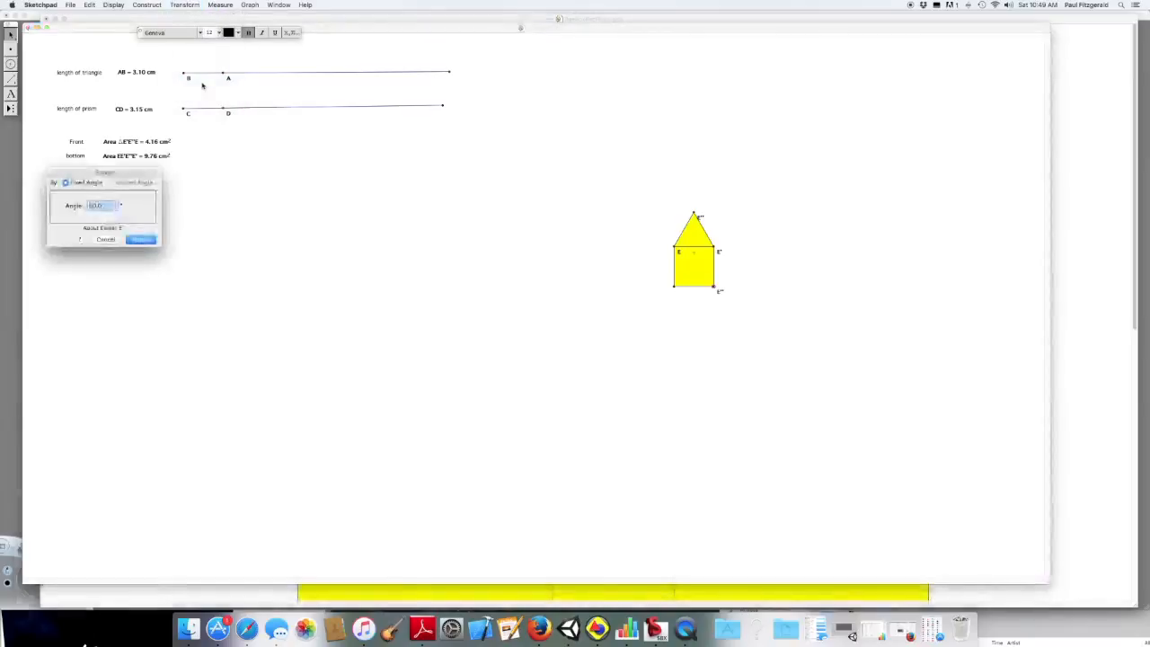
pyautogui.click(102, 206)
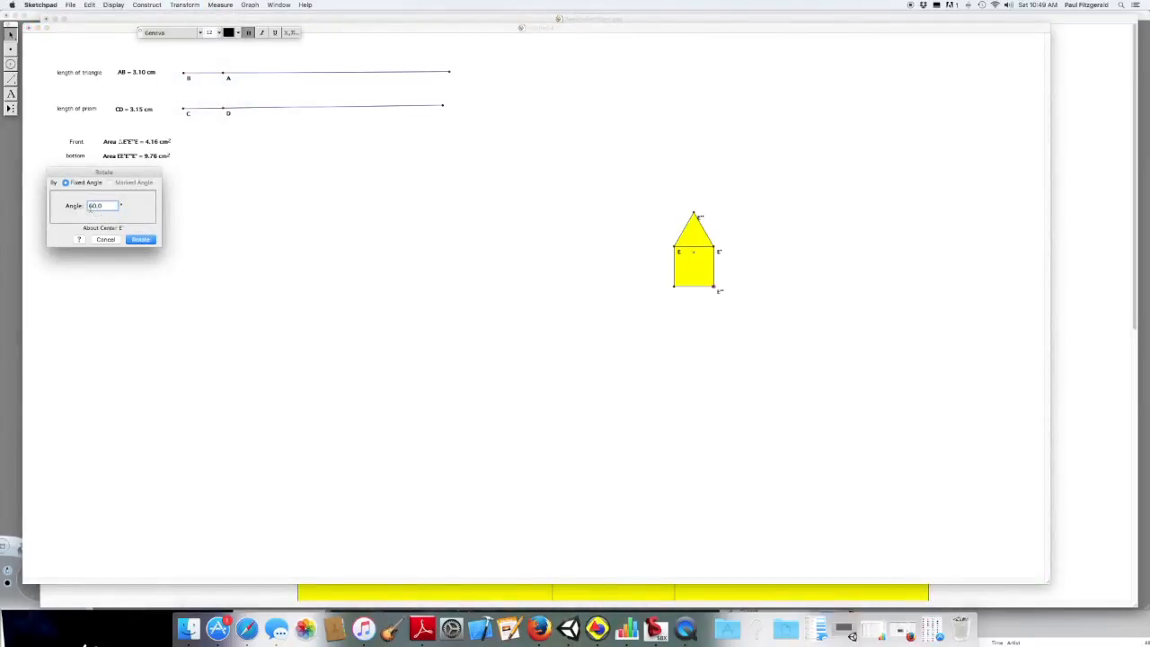
pyautogui.write('-')
pyautogui.click(141, 240)
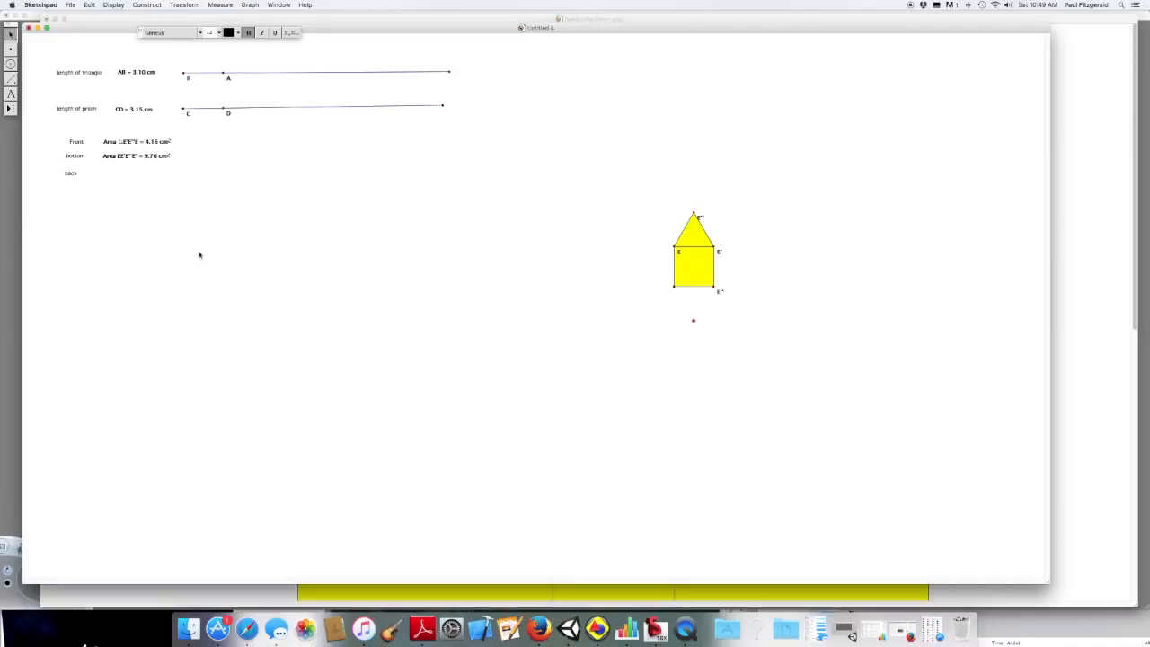
# - Draw segments from the rectangle's two lower corners to the rotated point to outline the back triangle
pyautogui.click(11, 81)
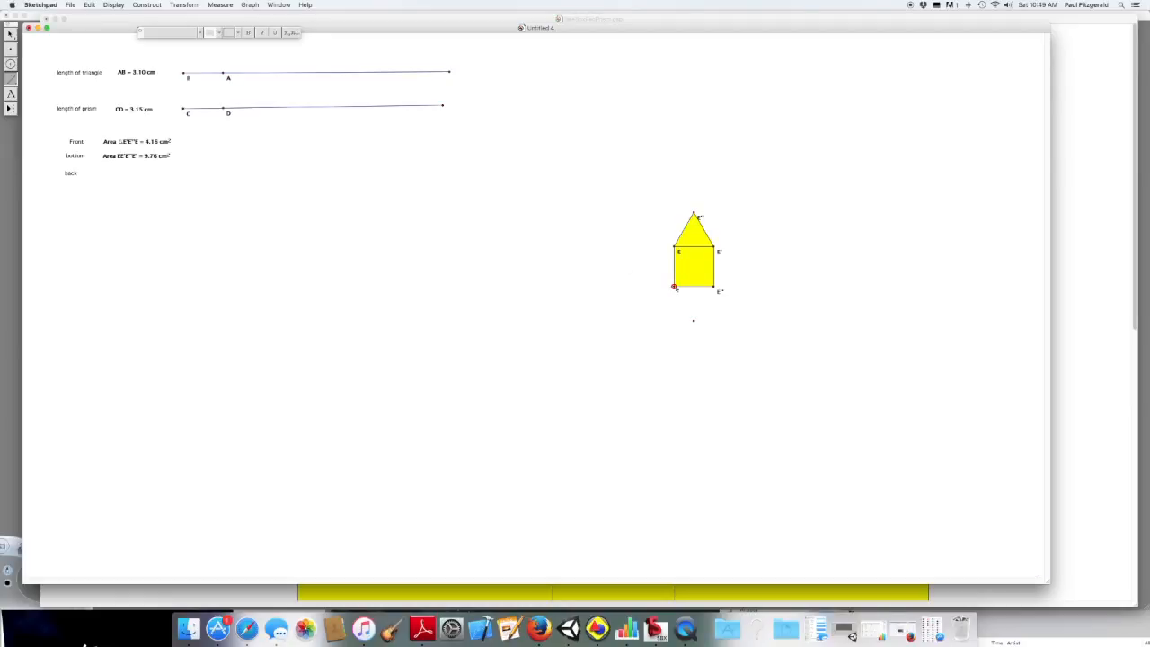
pyautogui.moveTo(673, 288)
pyautogui.mouseDown()
pyautogui.moveTo(693, 321)
pyautogui.moveTo(712, 291)
pyautogui.moveTo(694, 322)
pyautogui.mouseUp()
pyautogui.click(11, 36)
# - Fill the back triangle below the rectangle with a triangle interior built from its three vertices
pyautogui.click(560, 353)
pyautogui.click(714, 288)
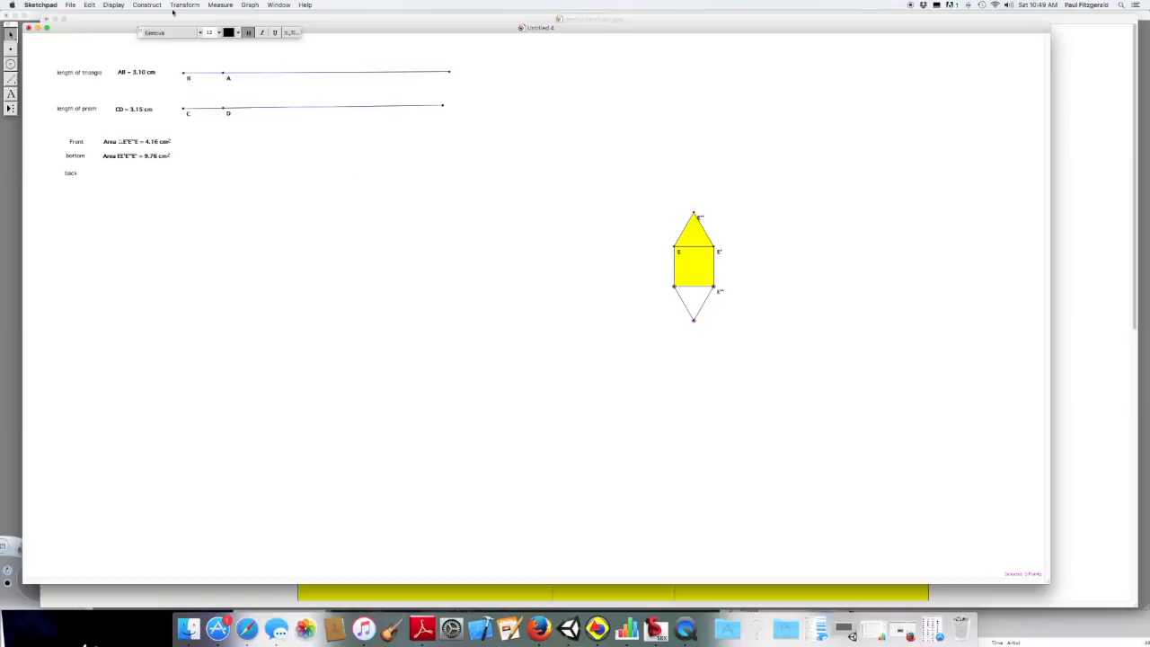
pyautogui.click(158, 7)
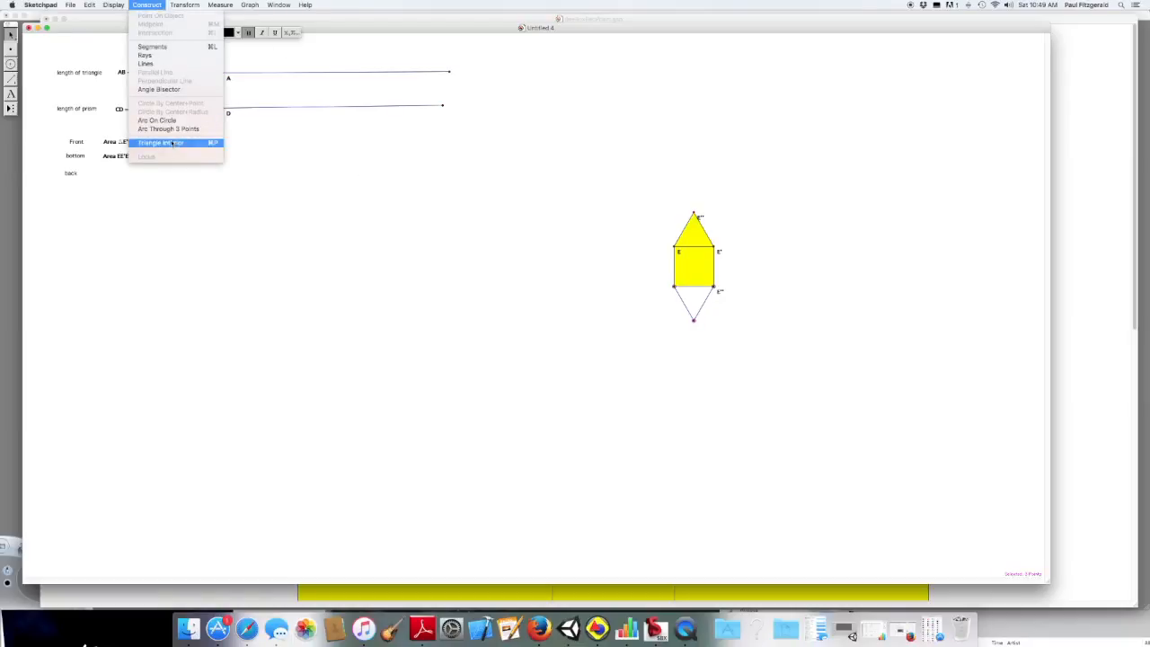
pyautogui.click(172, 143)
pyautogui.click(246, 197)
# - Measure the back triangle's area and place the measurement beside the "back" caption
pyautogui.click(691, 293)
pyautogui.click(229, 8)
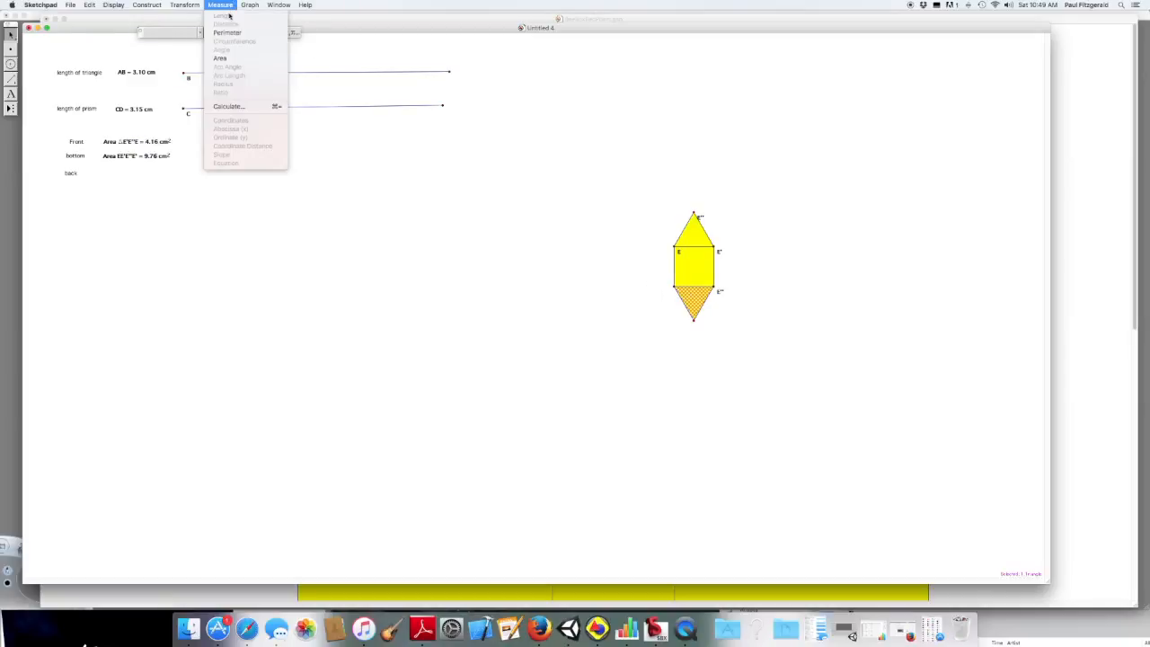
pyautogui.click(233, 59)
pyautogui.moveTo(120, 182); pyautogui.dragTo(158, 174)
pyautogui.click(159, 200)
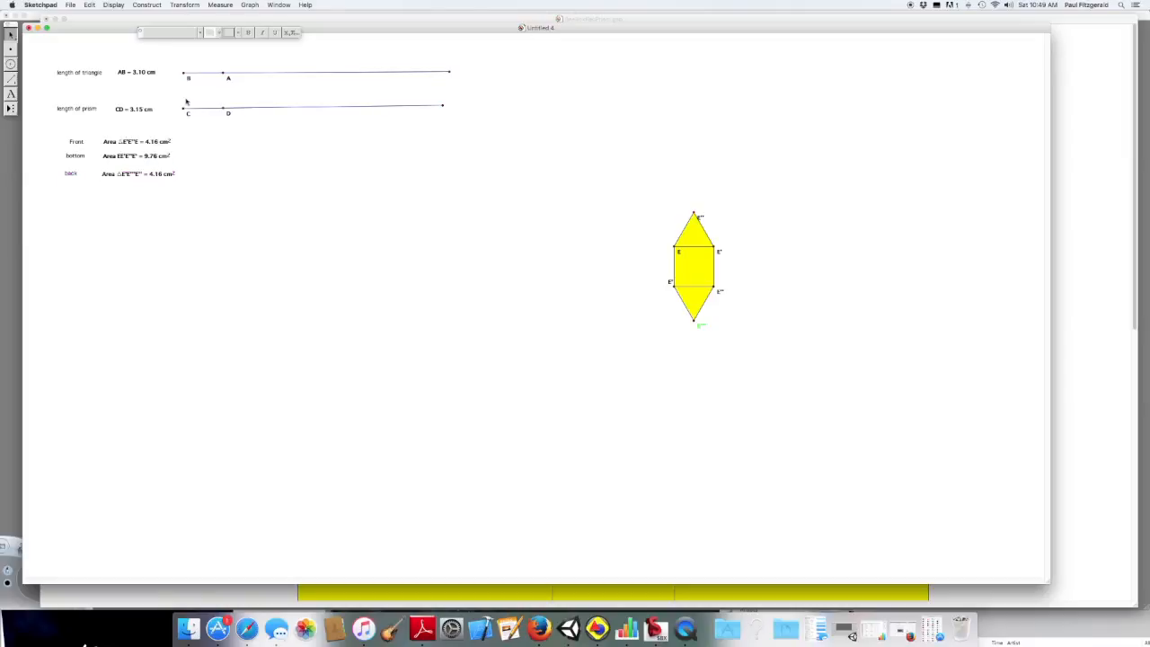
# - Move point A along its segment to set the triangle length AB to about 3.42 cm
pyautogui.moveTo(221, 77)
pyautogui.mouseDown()
pyautogui.moveTo(303, 72)
pyautogui.moveTo(229, 72)
pyautogui.mouseUp()
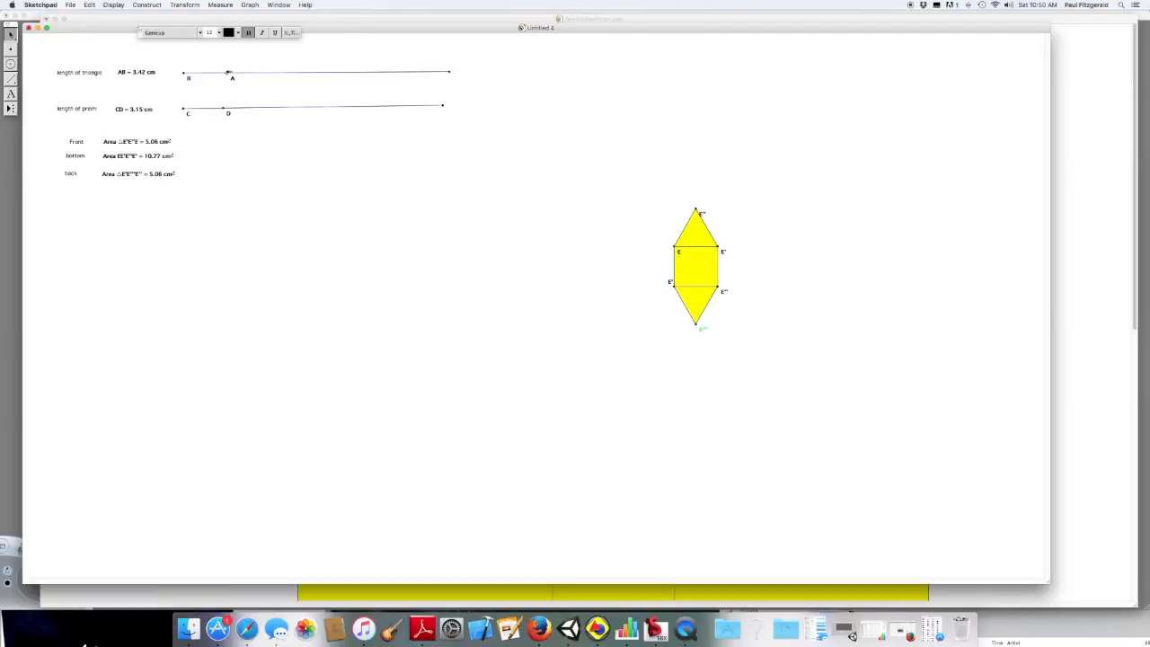
pyautogui.click(266, 206)
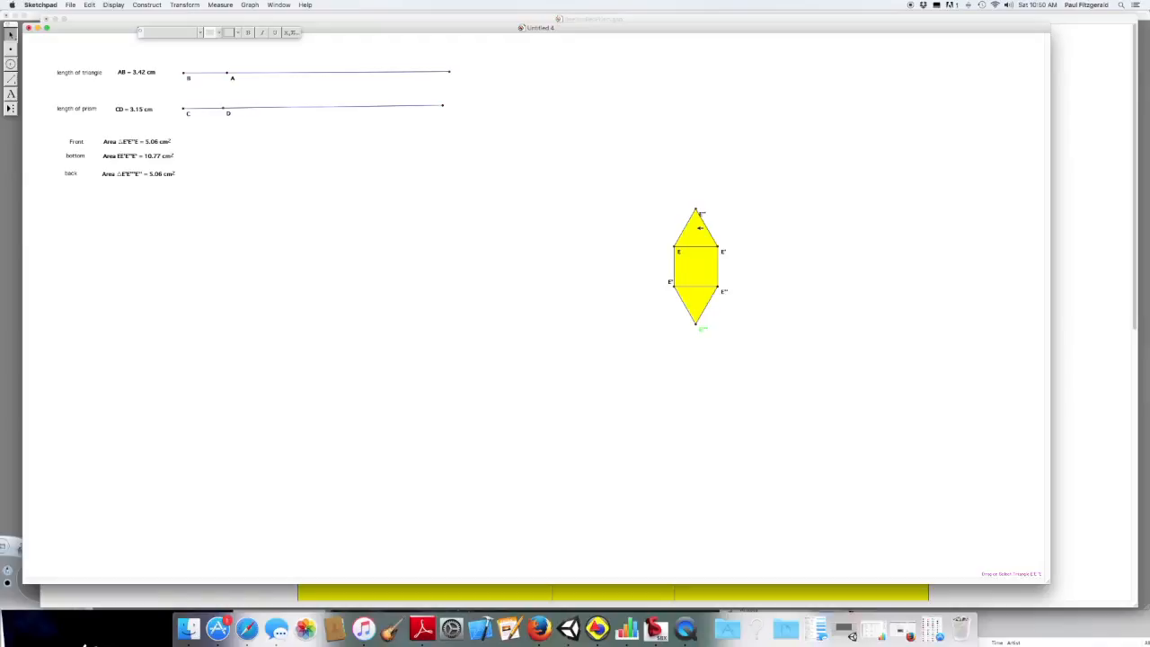
# - Look over the reference sketch BeeBoxRecPrism.gsp and return to the Untitled 4 sketch
pyautogui.hotkey('ctrl', 'Up')
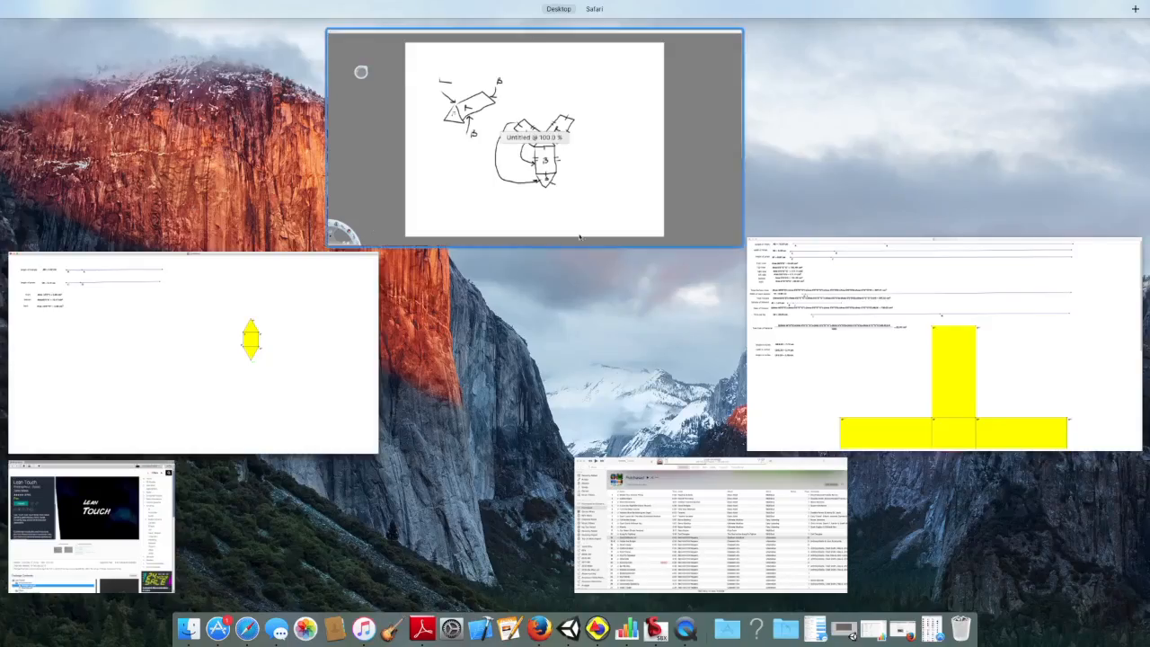
pyautogui.click(818, 388)
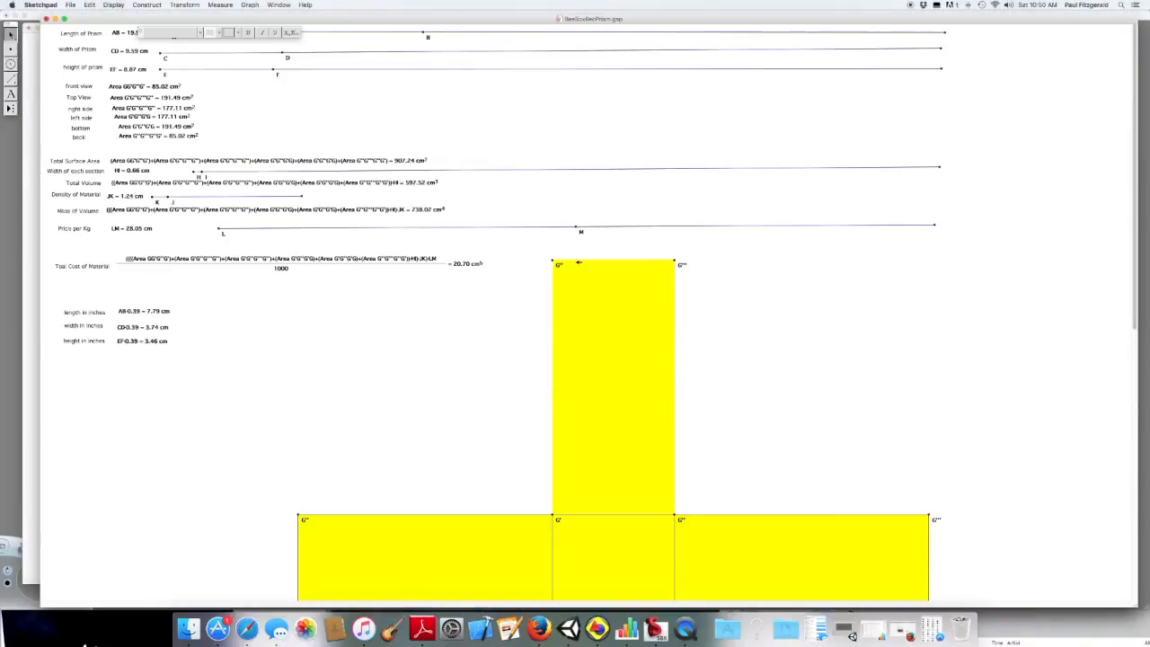
pyautogui.click(278, 5)
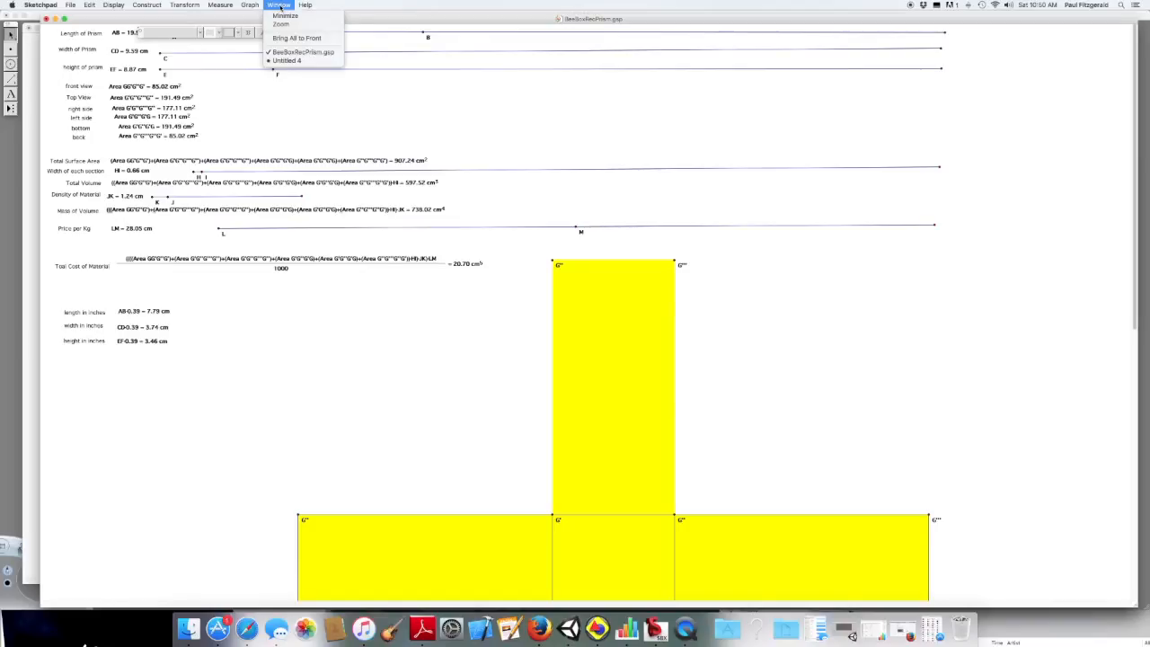
pyautogui.click(288, 60)
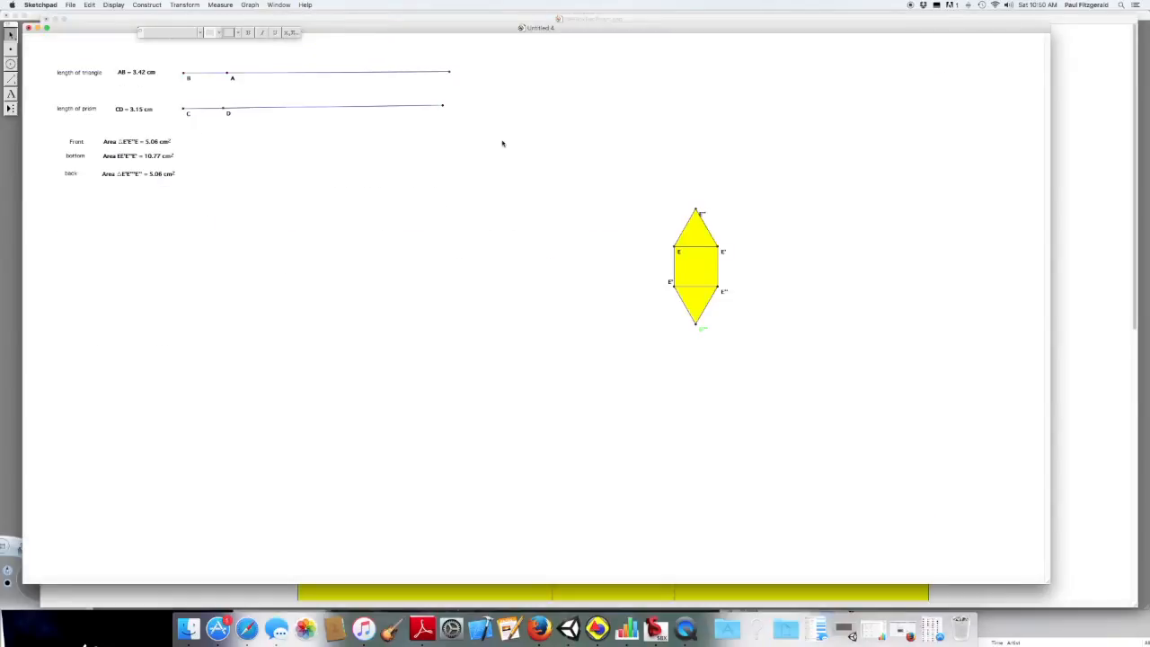
# - Construct a line parallel to the rectangle's top edge through the rectangle's upper-right corner
pyautogui.click(707, 256)
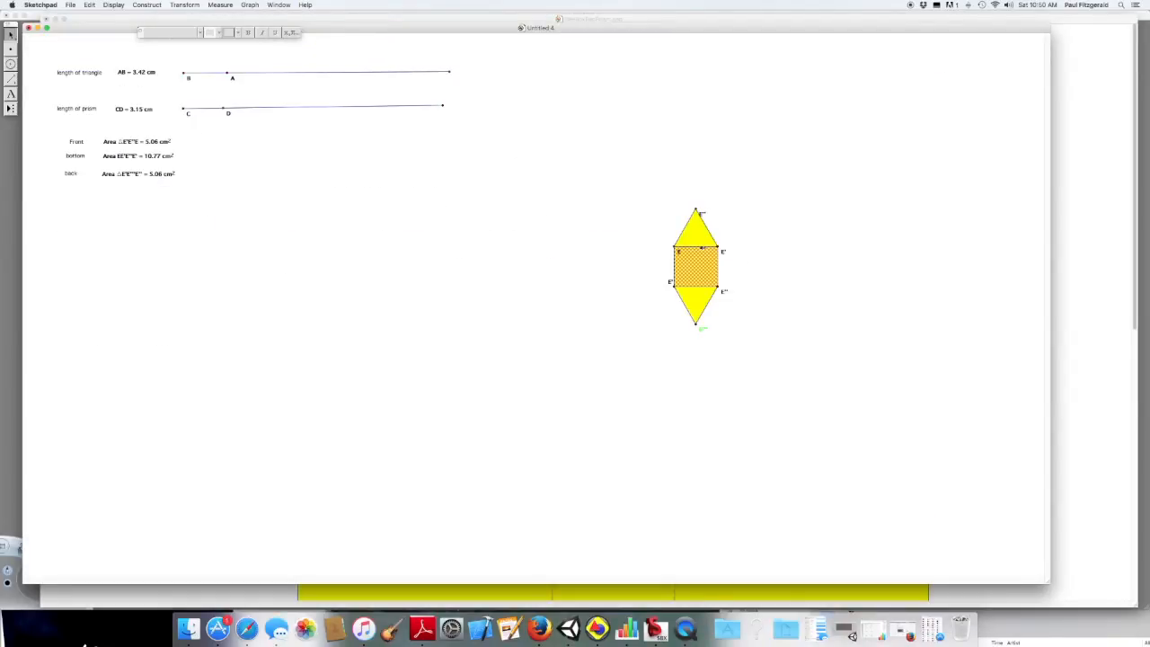
pyautogui.click(757, 244)
pyautogui.click(703, 246)
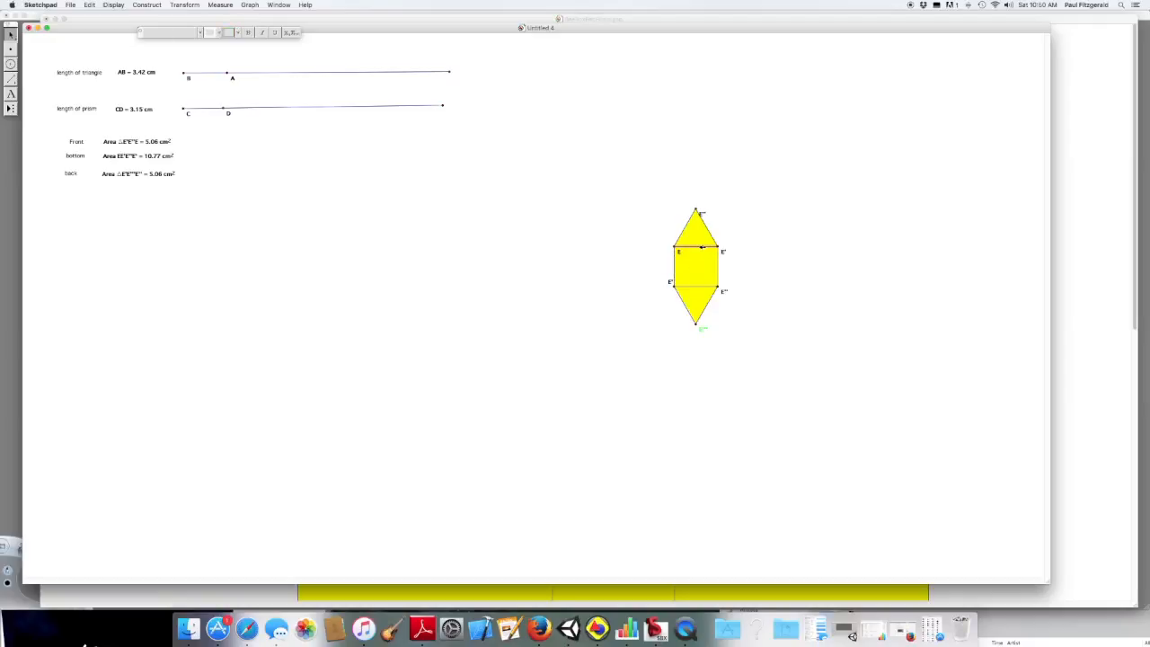
pyautogui.click(147, 4)
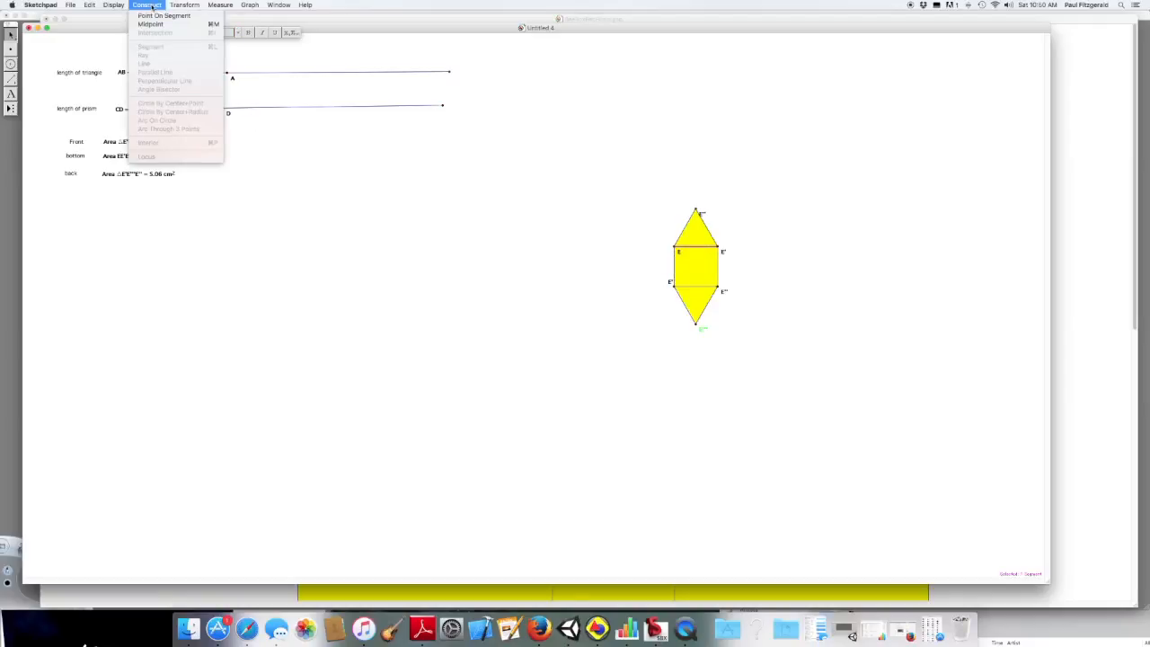
pyautogui.click(522, 193)
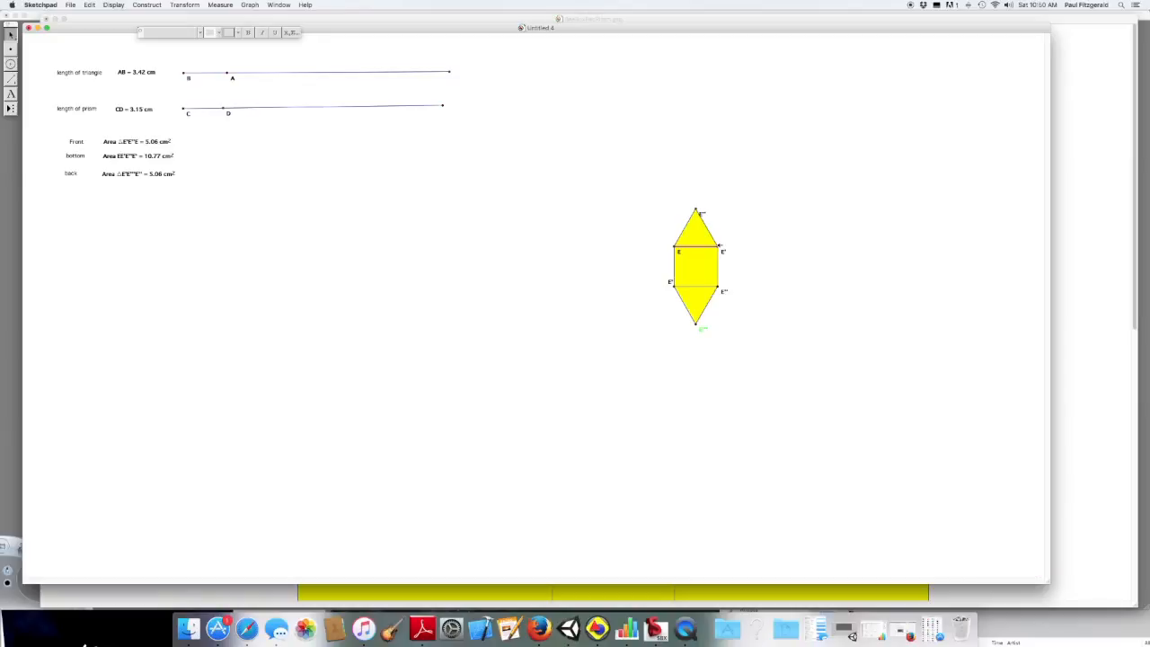
pyautogui.click(718, 246)
pyautogui.click(145, 6)
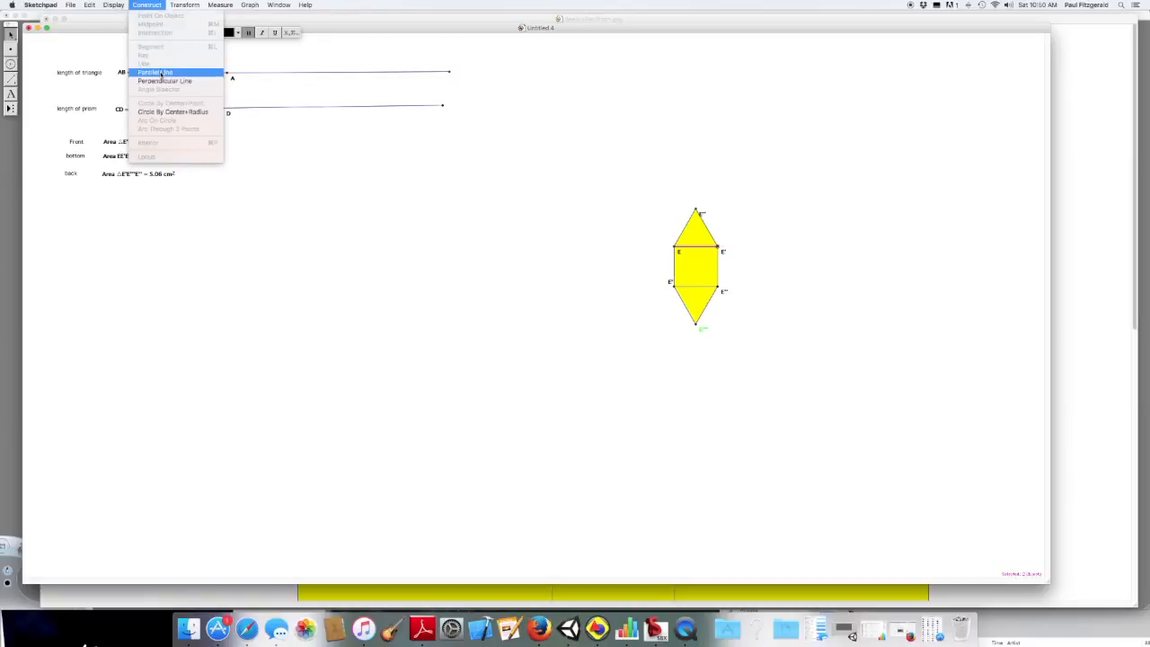
pyautogui.click(161, 73)
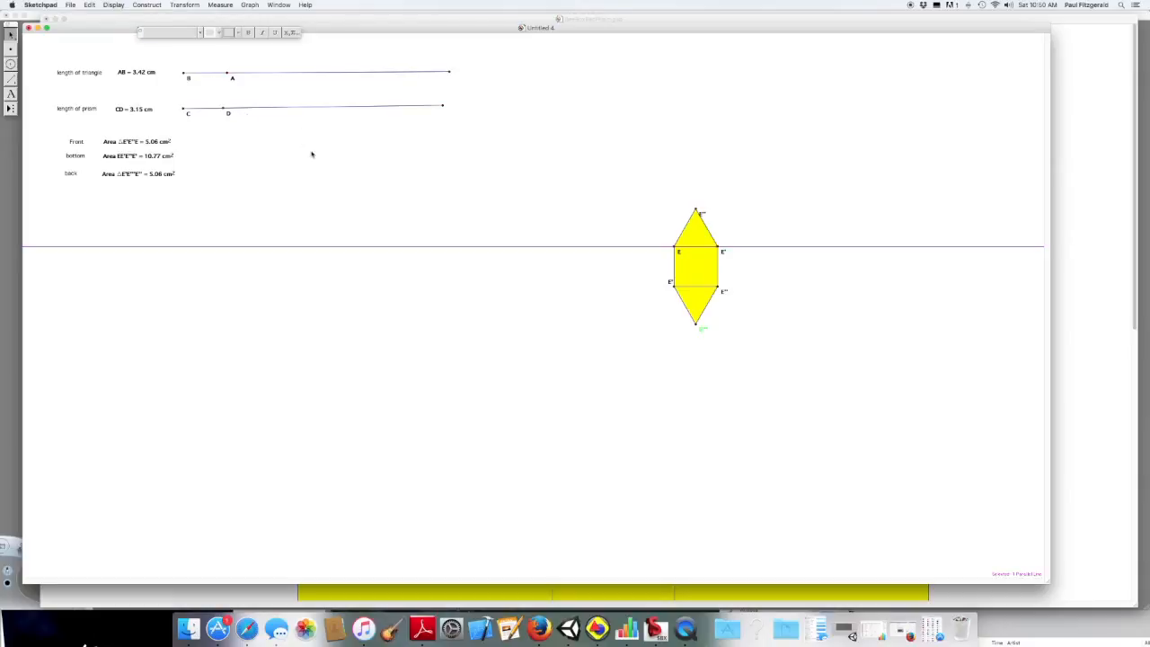
pyautogui.click(11, 81)
pyautogui.moveTo(717, 246); pyautogui.dragTo(849, 172)
pyautogui.press('Escape')
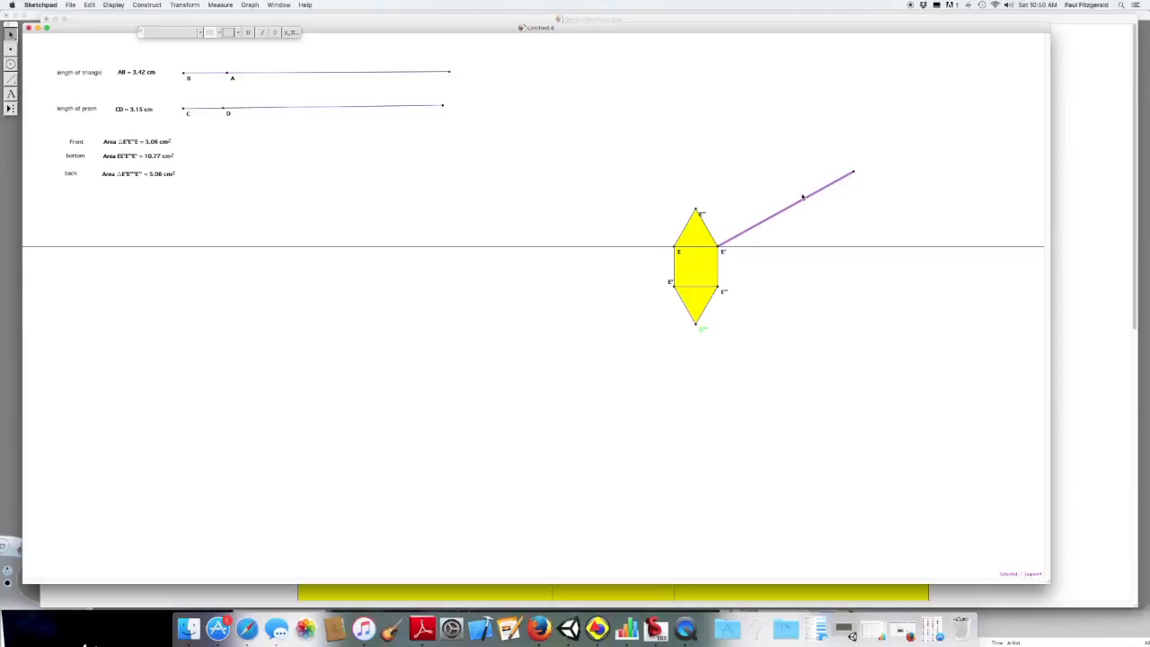
pyautogui.press('Delete')
pyautogui.click(789, 246)
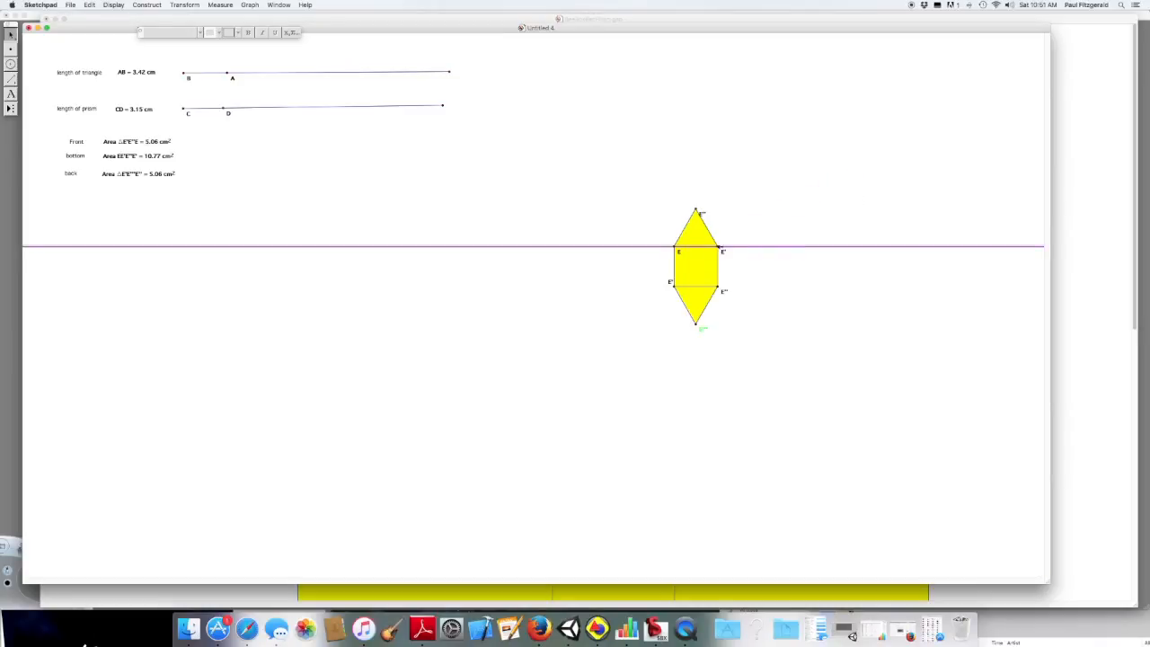
pyautogui.click(148, 4)
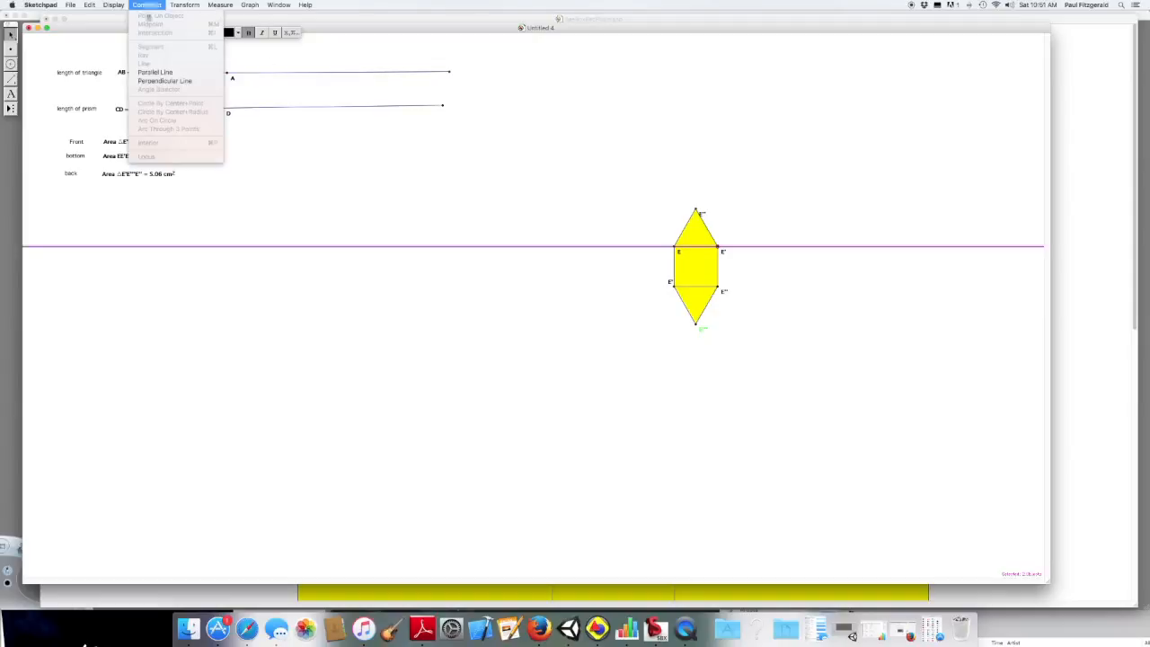
pyautogui.click(163, 81)
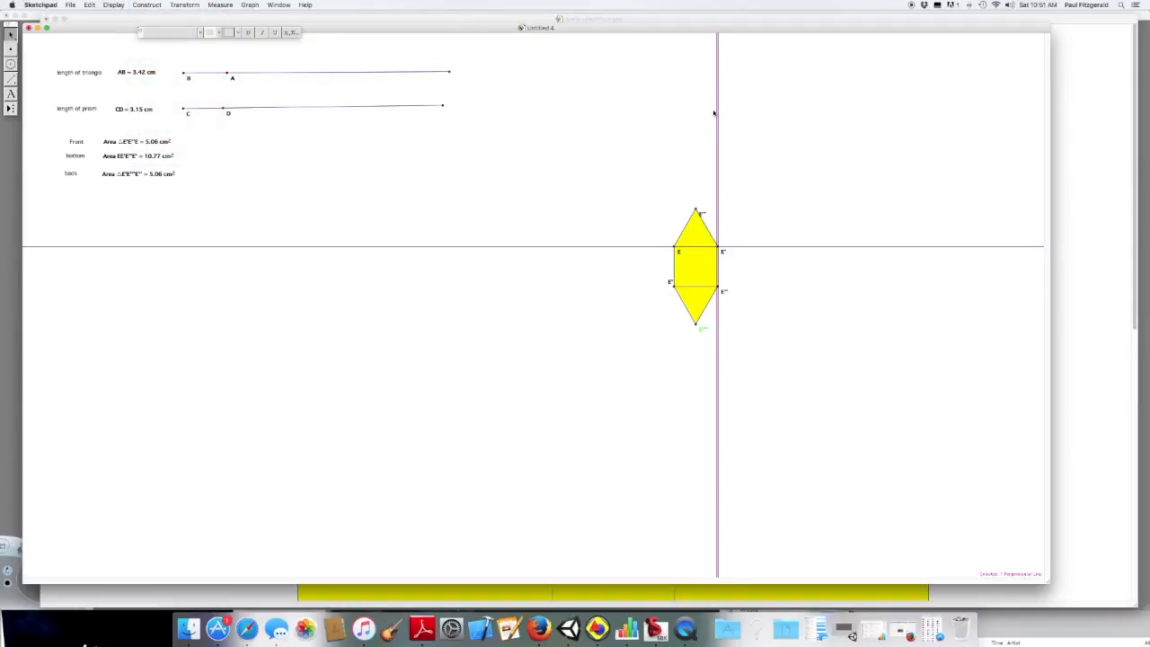
pyautogui.press('super+h')
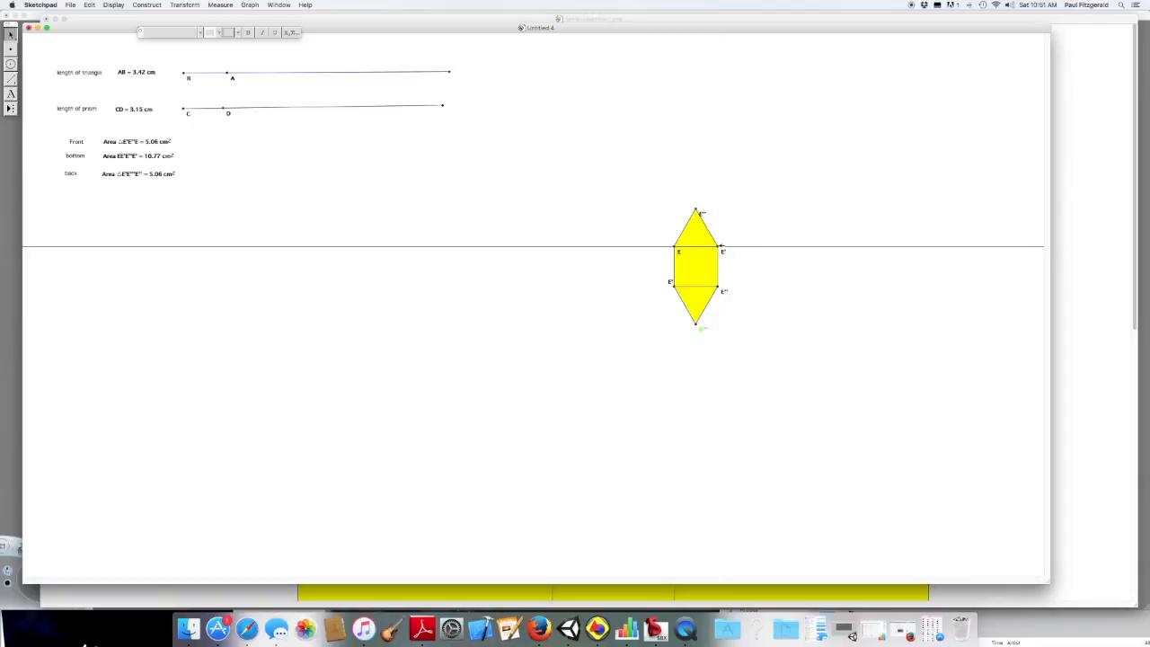
# - Construct a line perpendicular to the front triangle's right side through the rectangle's upper-right corner
pyautogui.click(719, 246)
pyautogui.click(713, 238)
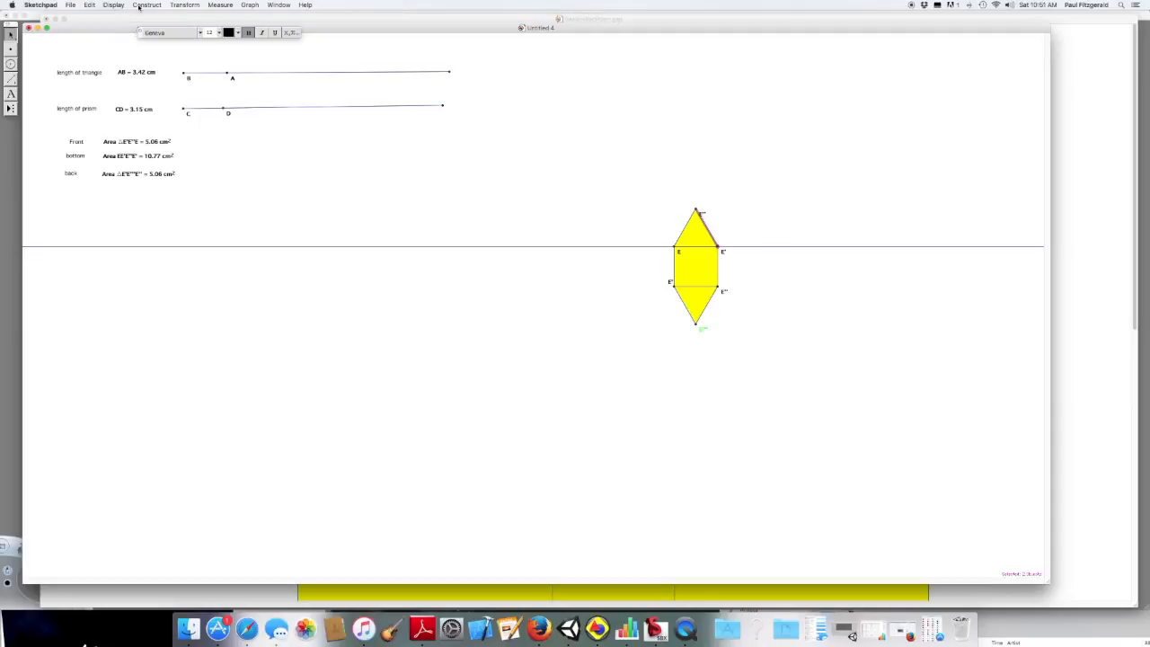
pyautogui.click(146, 5)
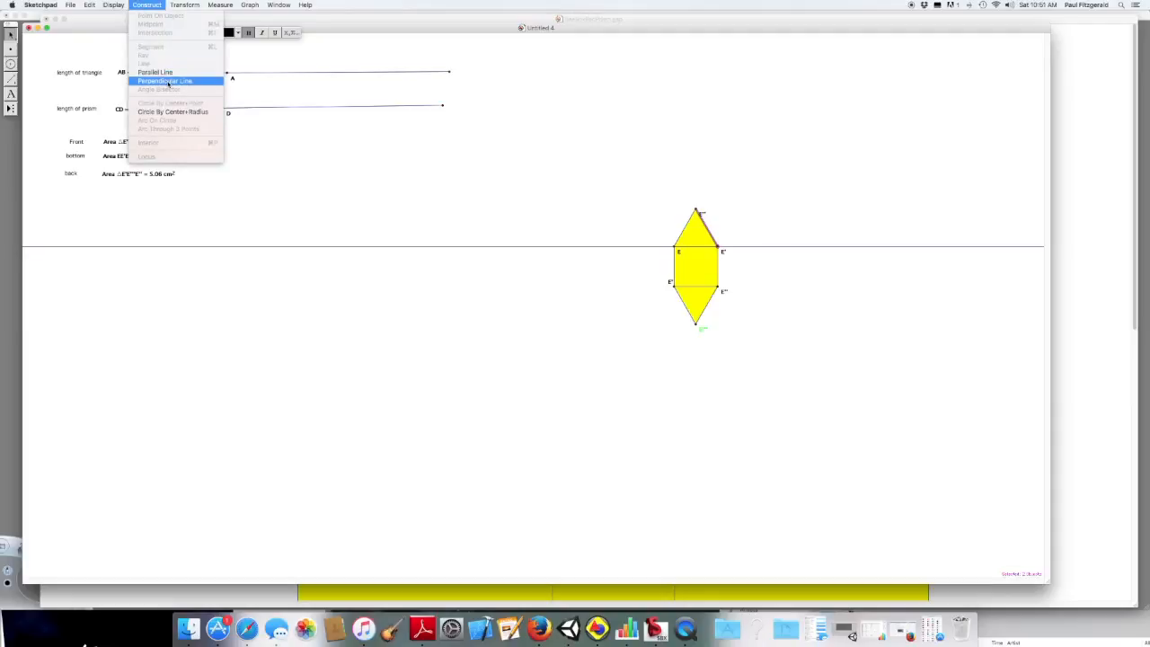
pyautogui.click(167, 81)
pyautogui.click(811, 313)
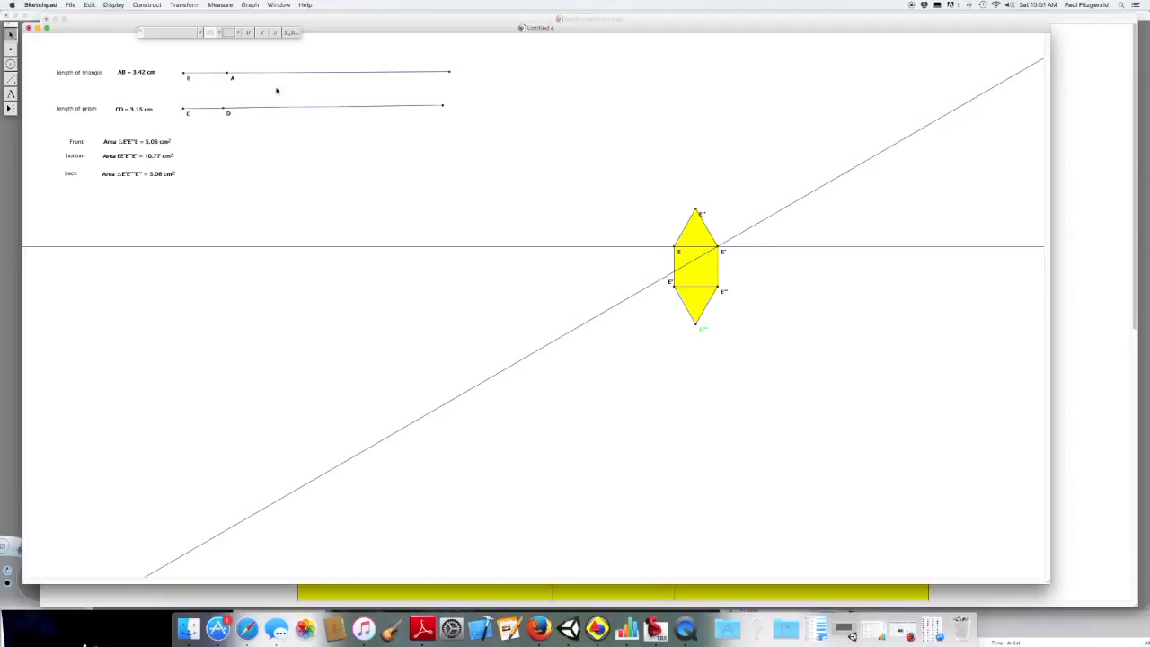
# - Place one point on the slanted line and one on the horizontal line, both right of the net
pyautogui.click(766, 221)
pyautogui.click(765, 219)
pyautogui.click(771, 247)
pyautogui.click(11, 34)
# - Measure the angle between the slanted and horizontal lines at the rectangle's upper-right corner and place the measurement between them
pyautogui.click(767, 219)
pyautogui.click(788, 232)
pyautogui.click(765, 219)
pyautogui.click(718, 246)
pyautogui.click(772, 246)
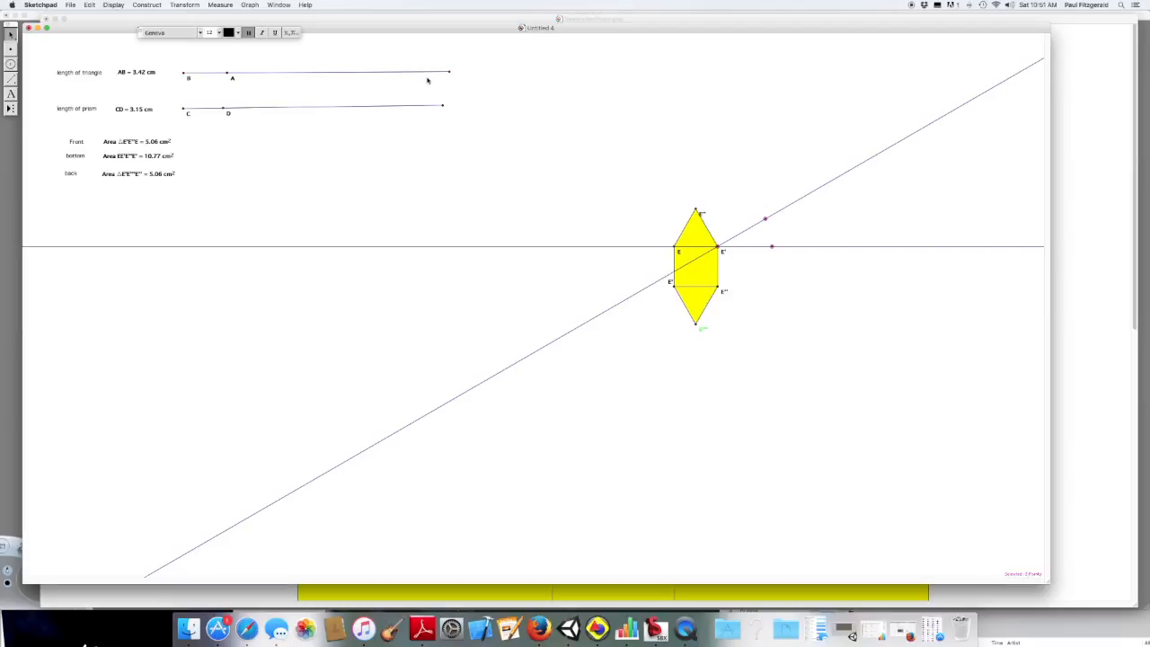
pyautogui.click(220, 5)
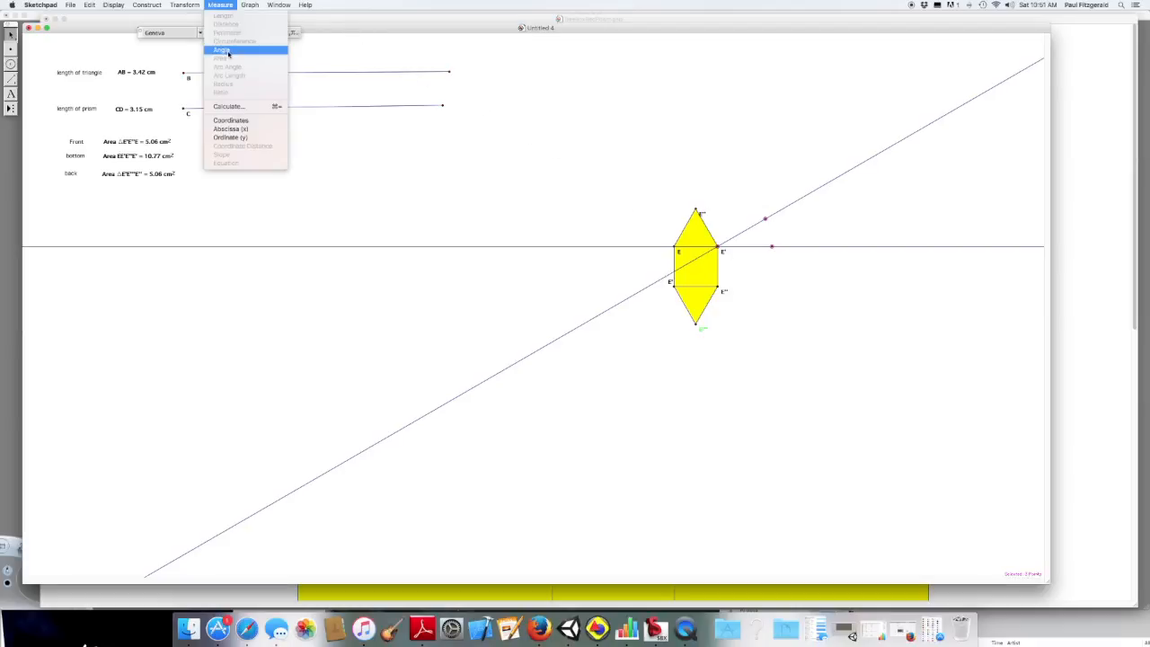
pyautogui.click(228, 54)
pyautogui.moveTo(125, 182); pyautogui.dragTo(783, 236)
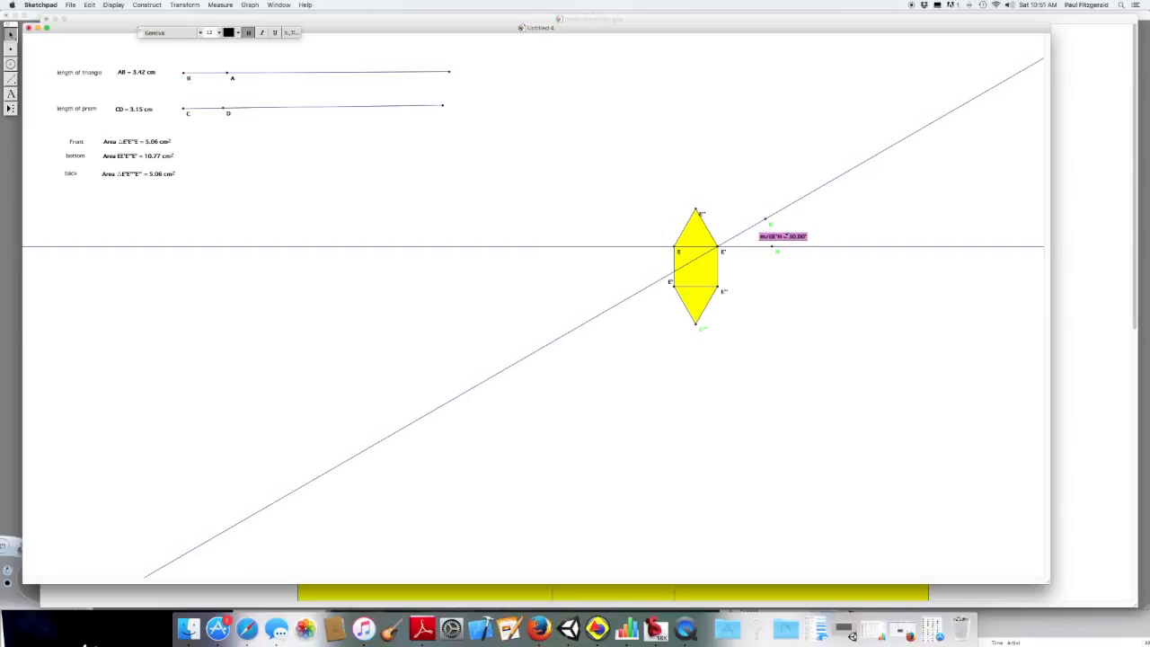
pyautogui.click(783, 267)
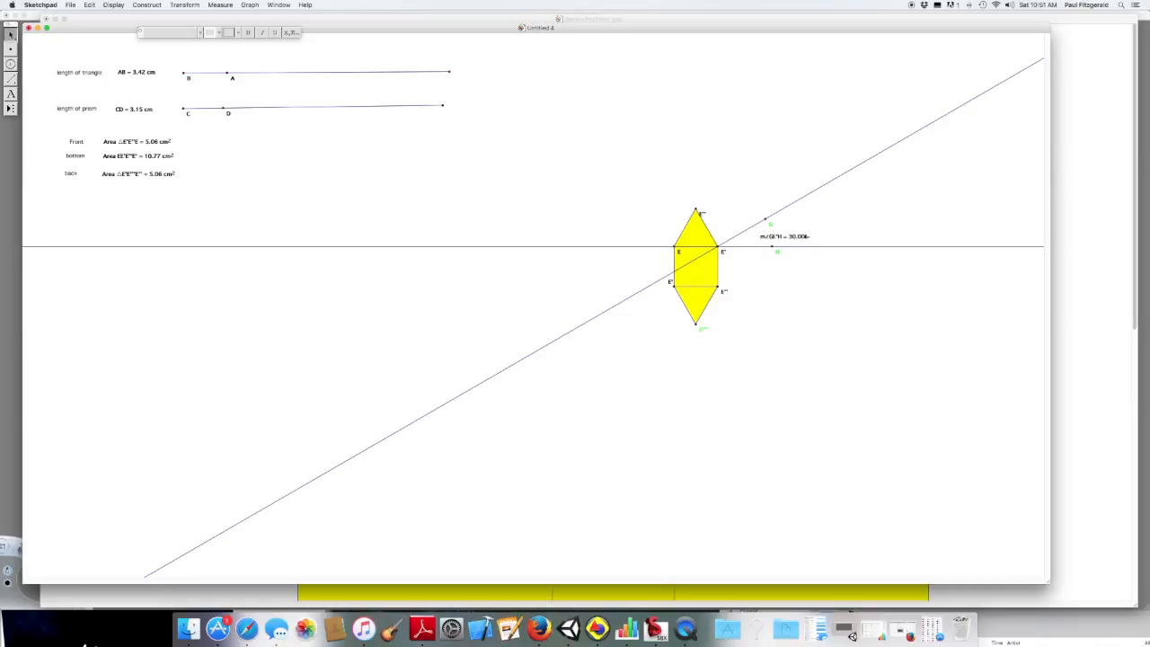
# - Delete the horizontal and slanted construction lines, their two points and the angle measurement
pyautogui.moveTo(753, 189); pyautogui.dragTo(809, 257)
pyautogui.press('Delete')
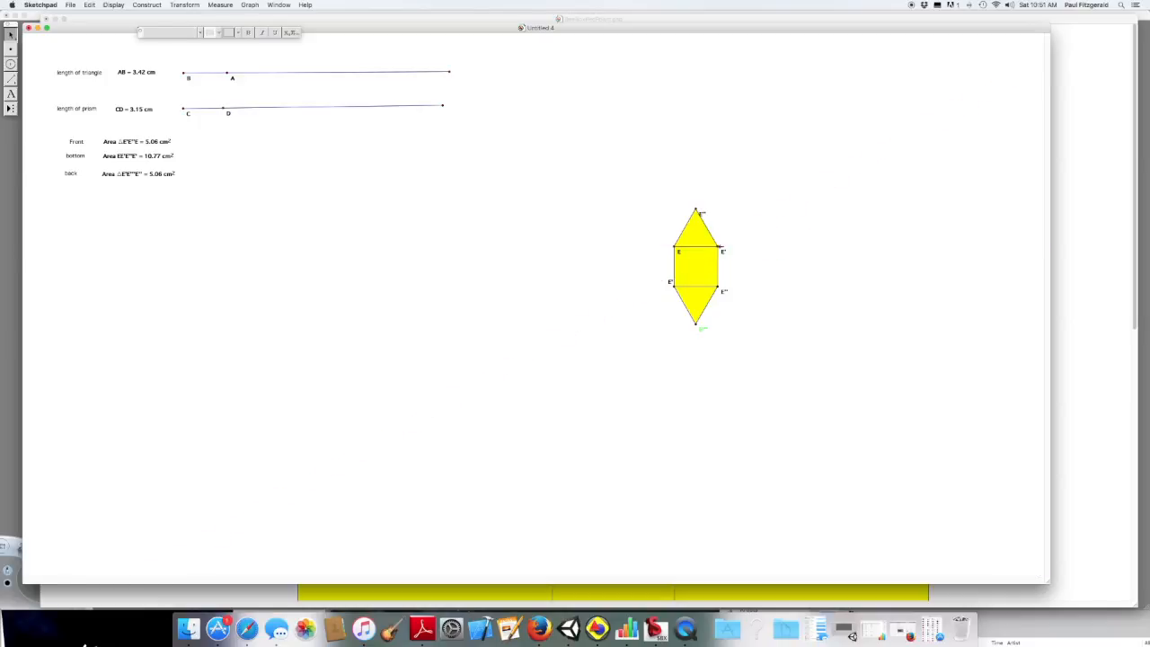
# - Mark the rectangle's upper-right corner as the center for transformations
pyautogui.click(720, 246)
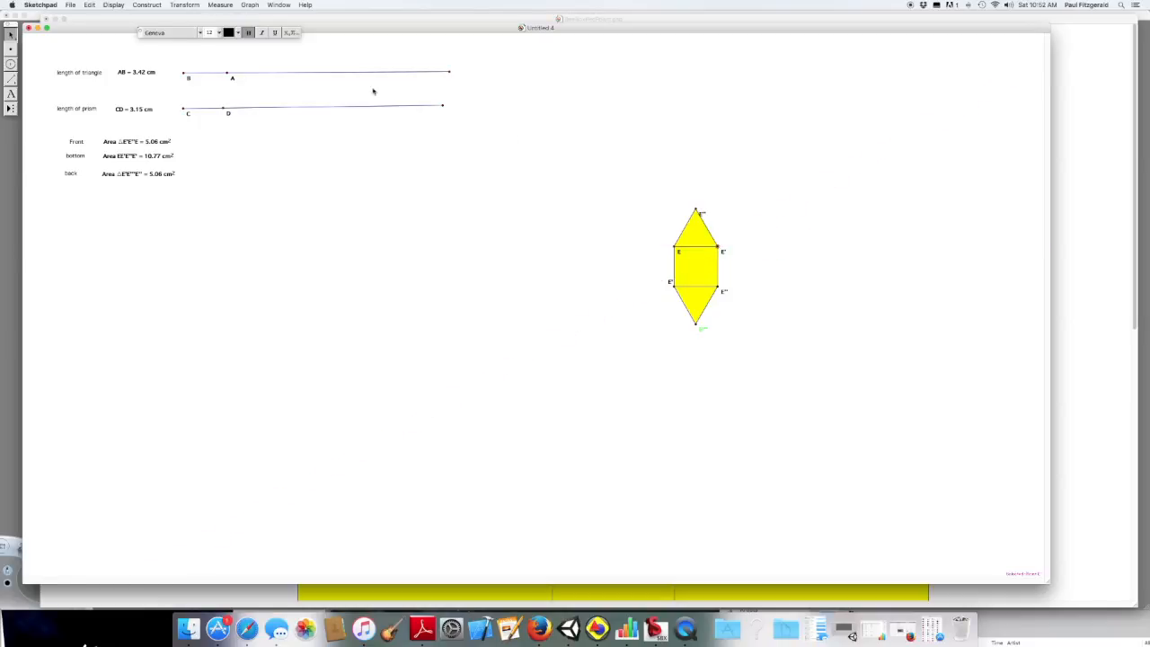
pyautogui.click(184, 4)
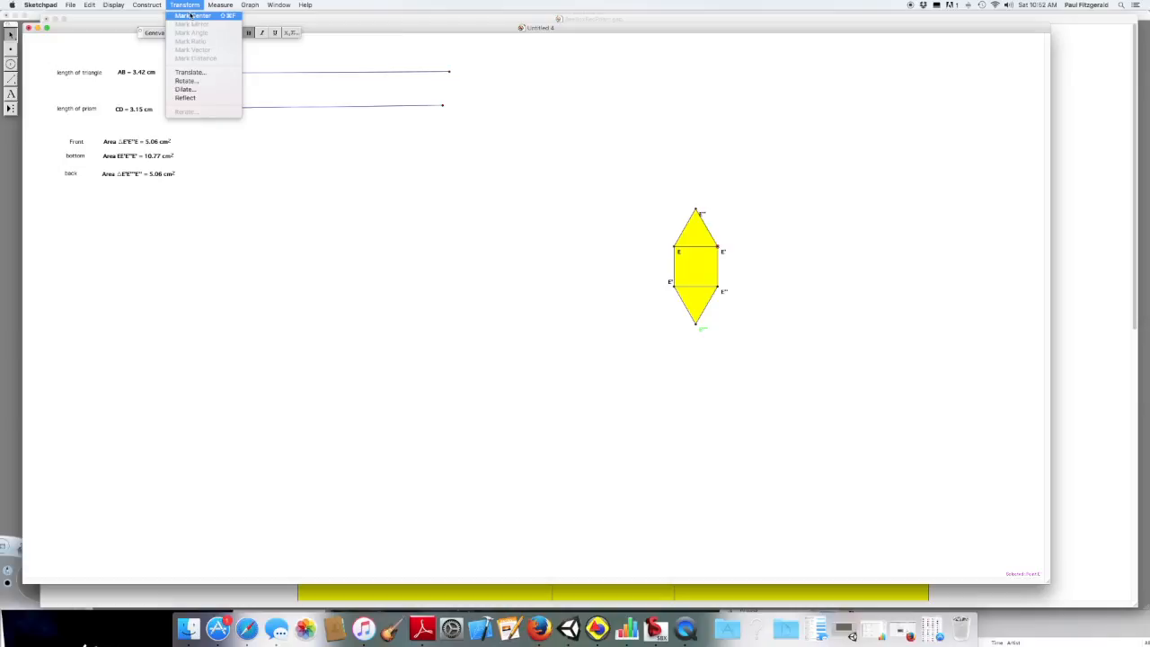
pyautogui.click(191, 15)
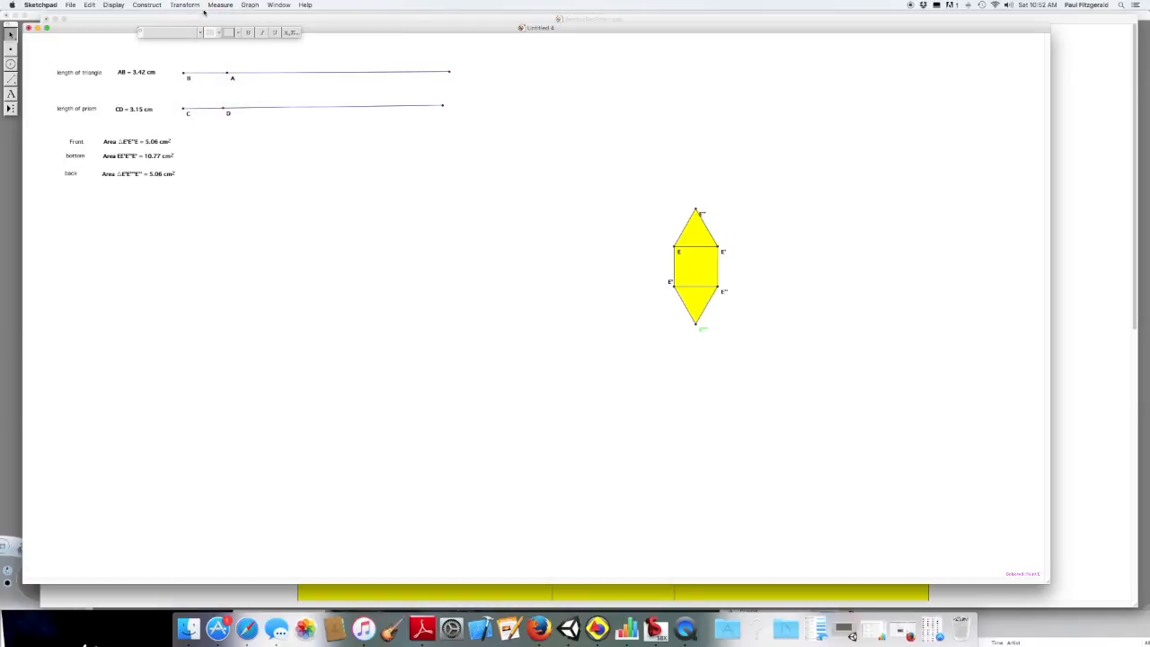
# - Mark the CD measurement as distance and translate the bottom rectangle's upper-right corner by it at a fixed angle of 30°
pyautogui.click(132, 108)
pyautogui.click(220, 5)
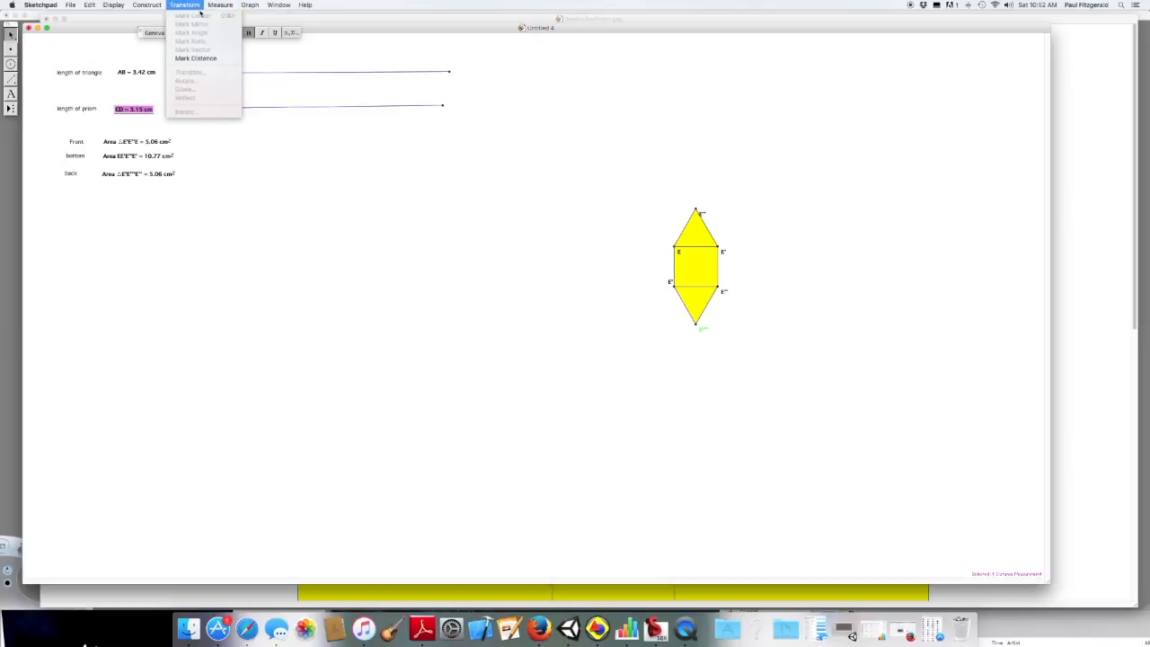
pyautogui.click(206, 58)
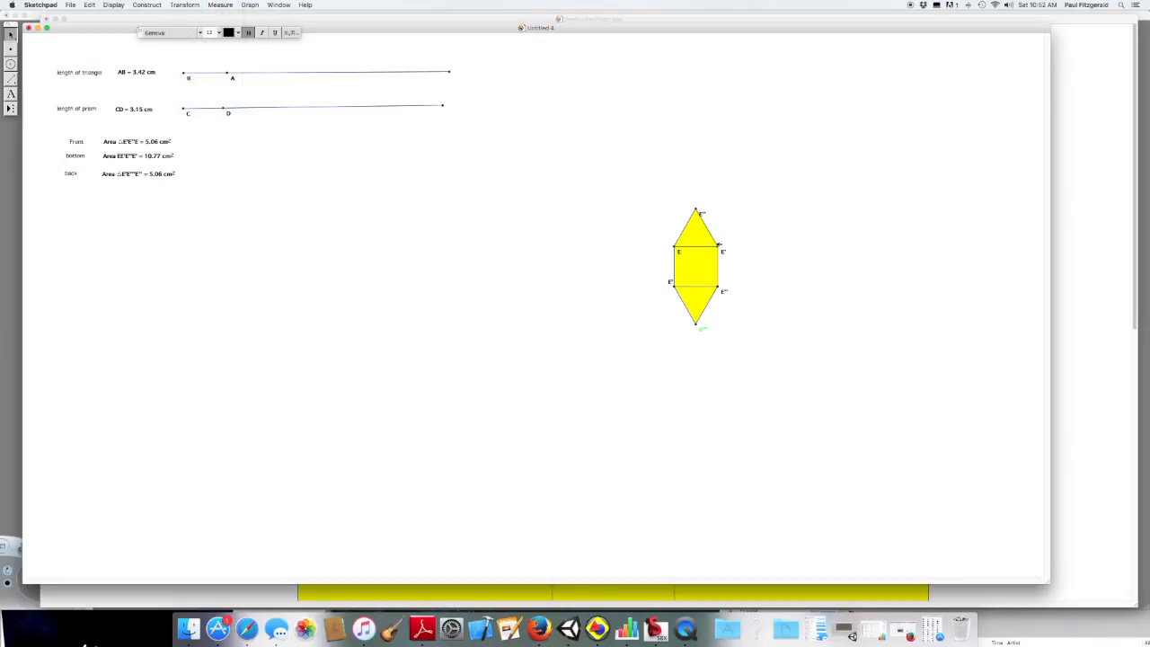
pyautogui.click(718, 246)
pyautogui.click(185, 5)
pyautogui.click(223, 73)
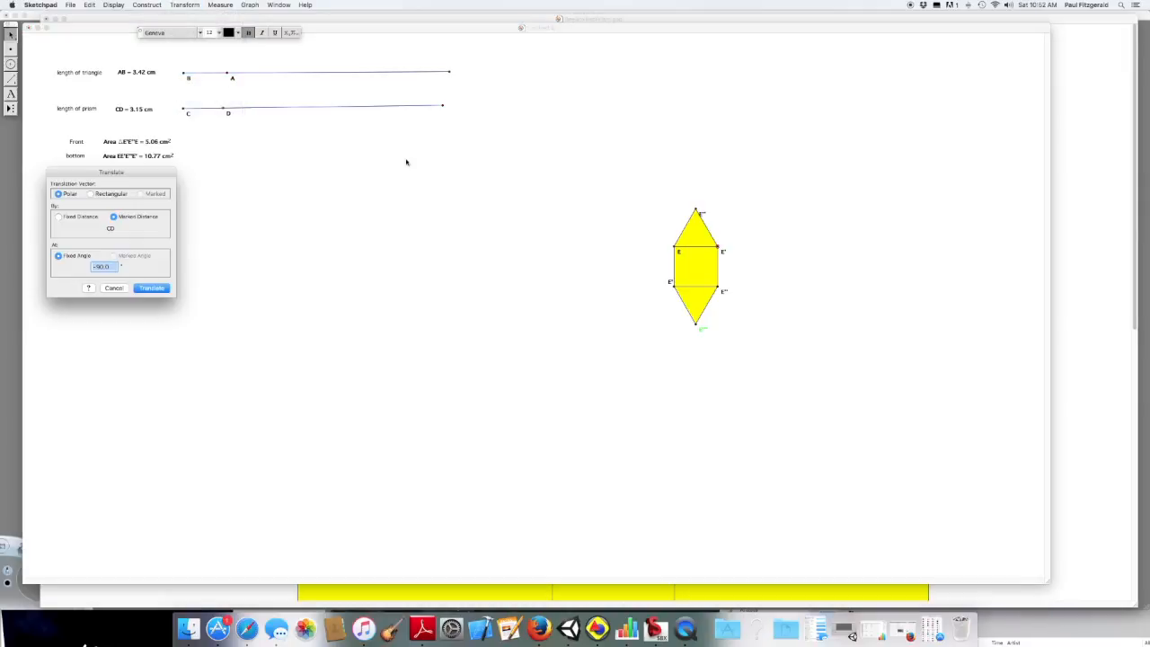
pyautogui.click(114, 217)
pyautogui.press('BackSpace')
pyautogui.click(155, 289)
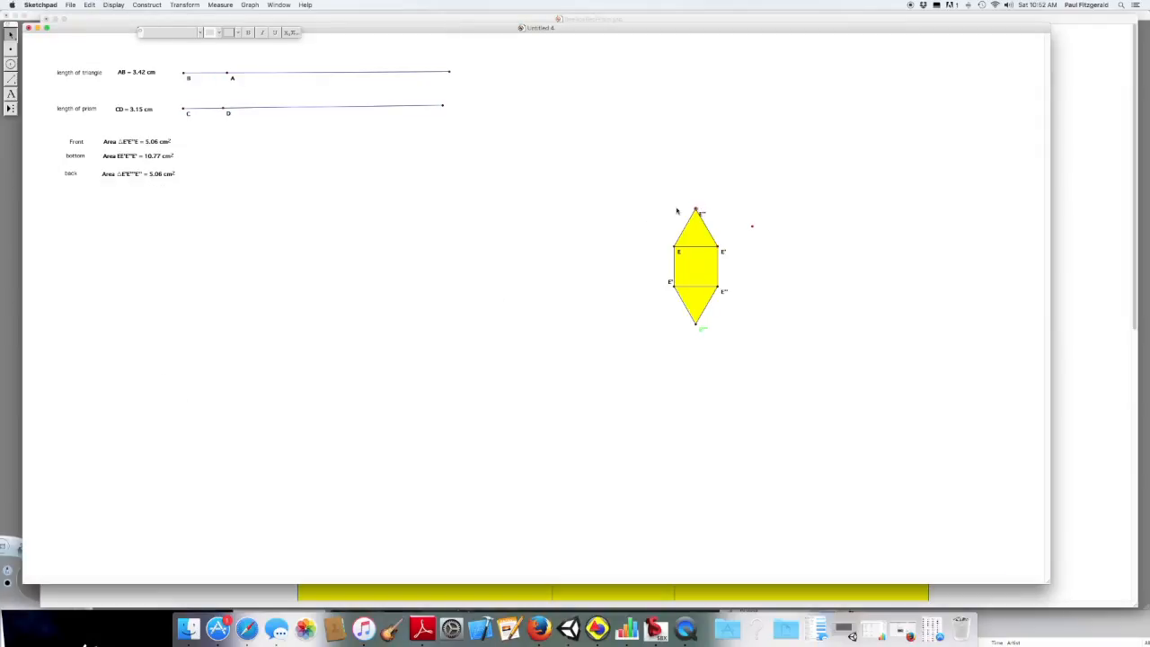
# - Translate the front triangle's apex by the marked distance CD at 30°
pyautogui.click(185, 4)
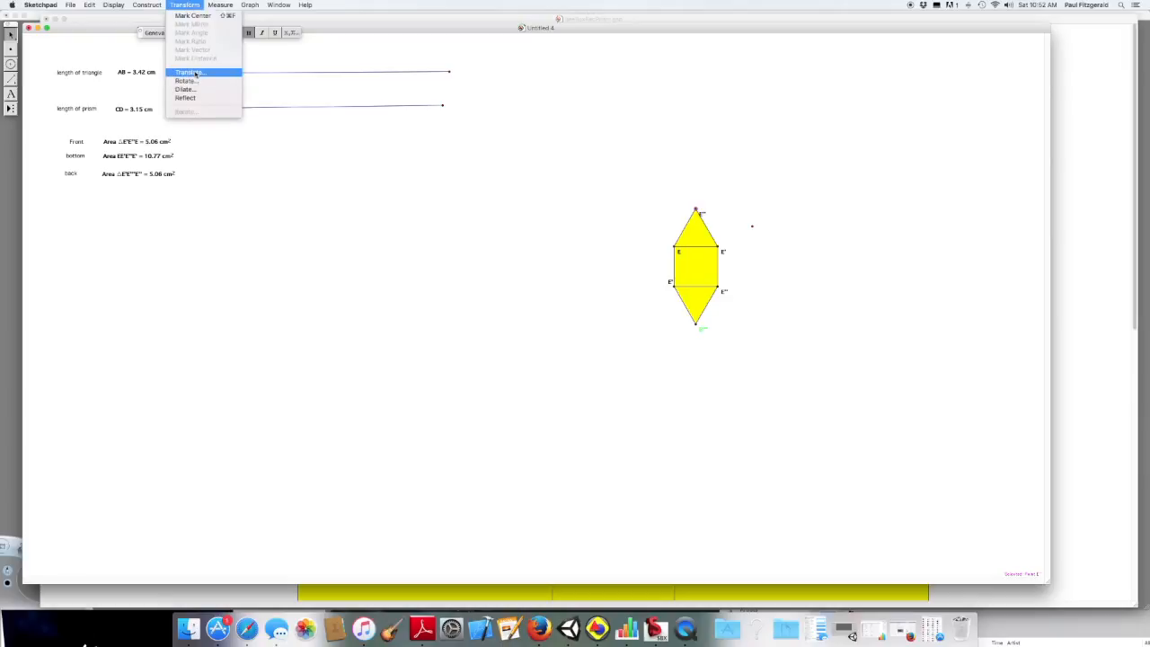
pyautogui.click(196, 73)
pyautogui.click(154, 288)
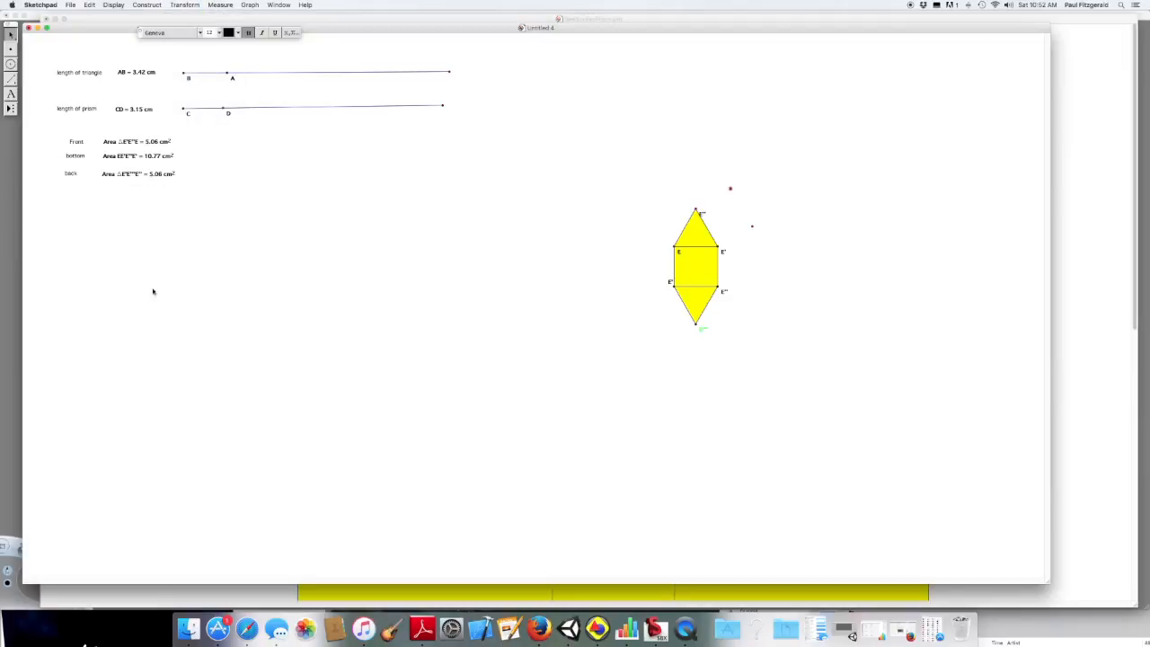
# - Draw segments joining the triangle's right edge to the two translated points to outline the right slanted rectangle
pyautogui.click(36, 146)
pyautogui.click(11, 80)
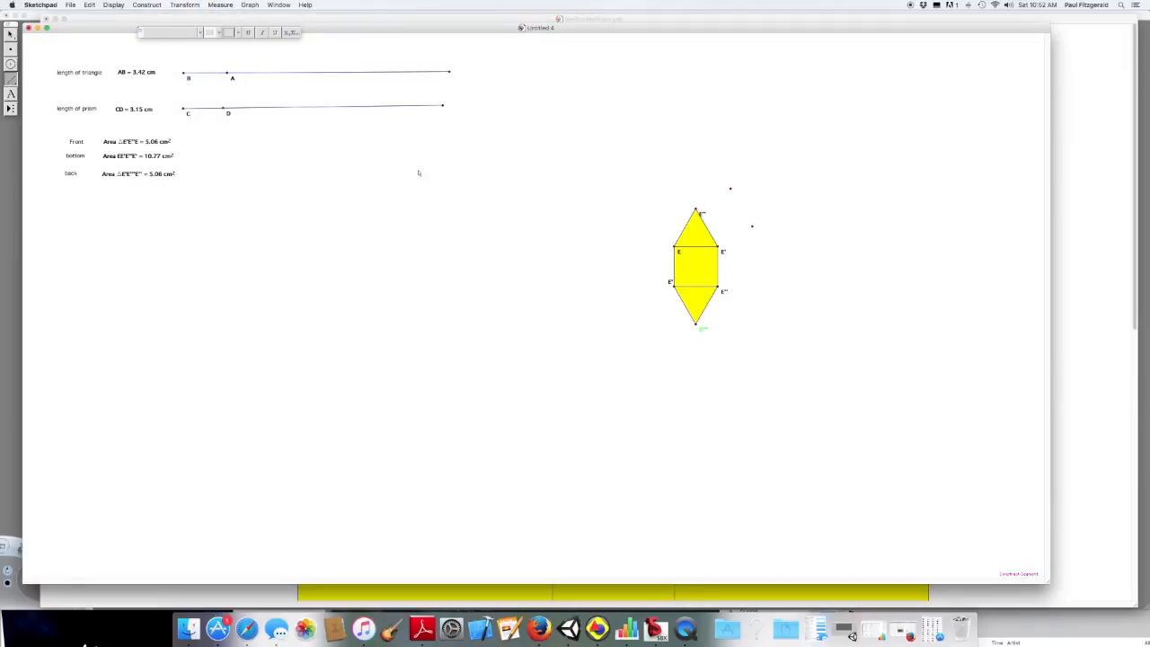
pyautogui.moveTo(696, 209)
pyautogui.mouseDown()
pyautogui.moveTo(730, 190)
pyautogui.moveTo(754, 227)
pyautogui.moveTo(717, 247)
pyautogui.mouseUp()
pyautogui.click(11, 34)
pyautogui.click(373, 158)
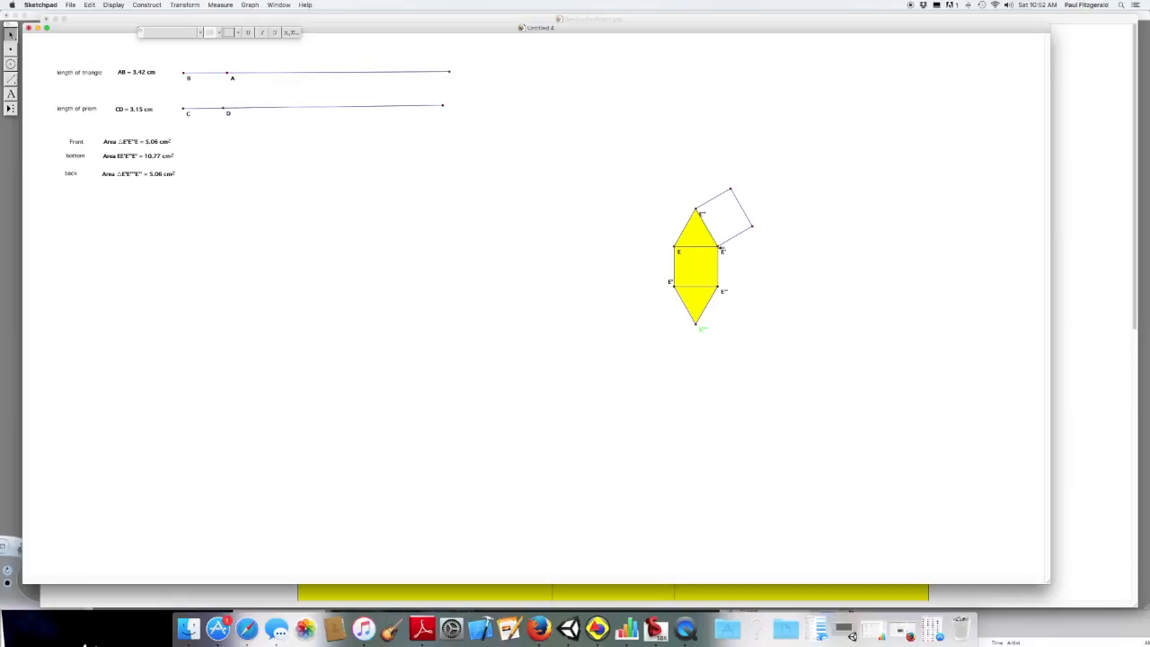
# - Construct the quadrilateral interior through the four corners of the right slanted rectangle
pyautogui.click(753, 227)
pyautogui.click(731, 189)
pyautogui.click(695, 209)
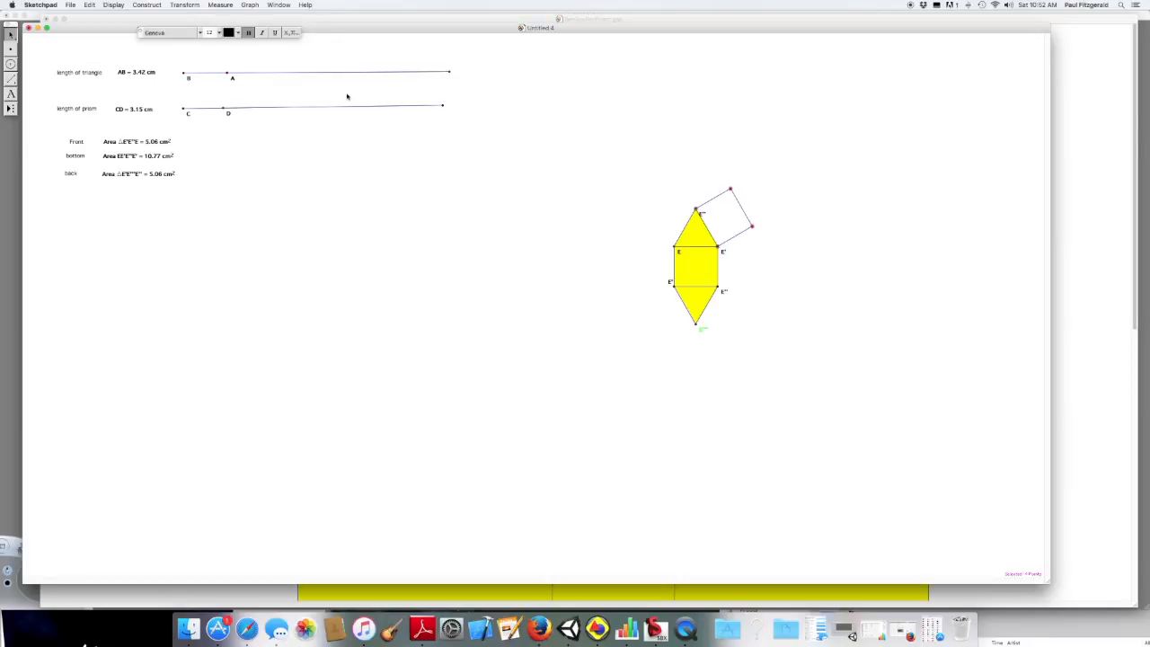
pyautogui.click(158, 6)
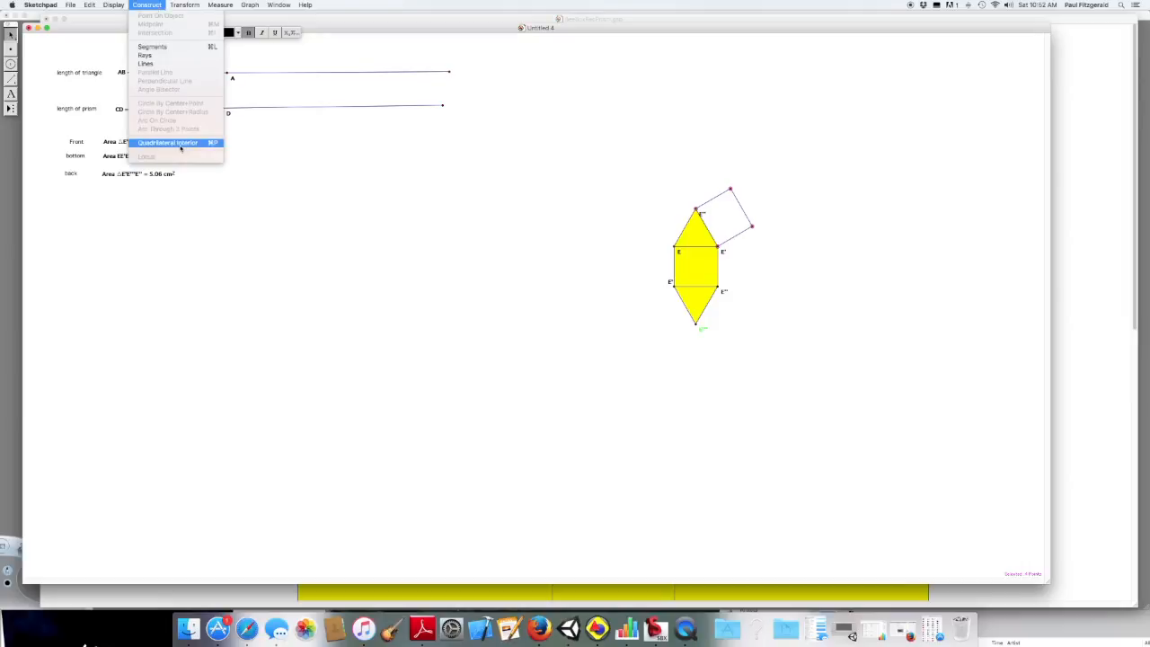
pyautogui.click(180, 144)
# - Measure the right slanted rectangle's area and place the measurement below the back area
pyautogui.click(221, 6)
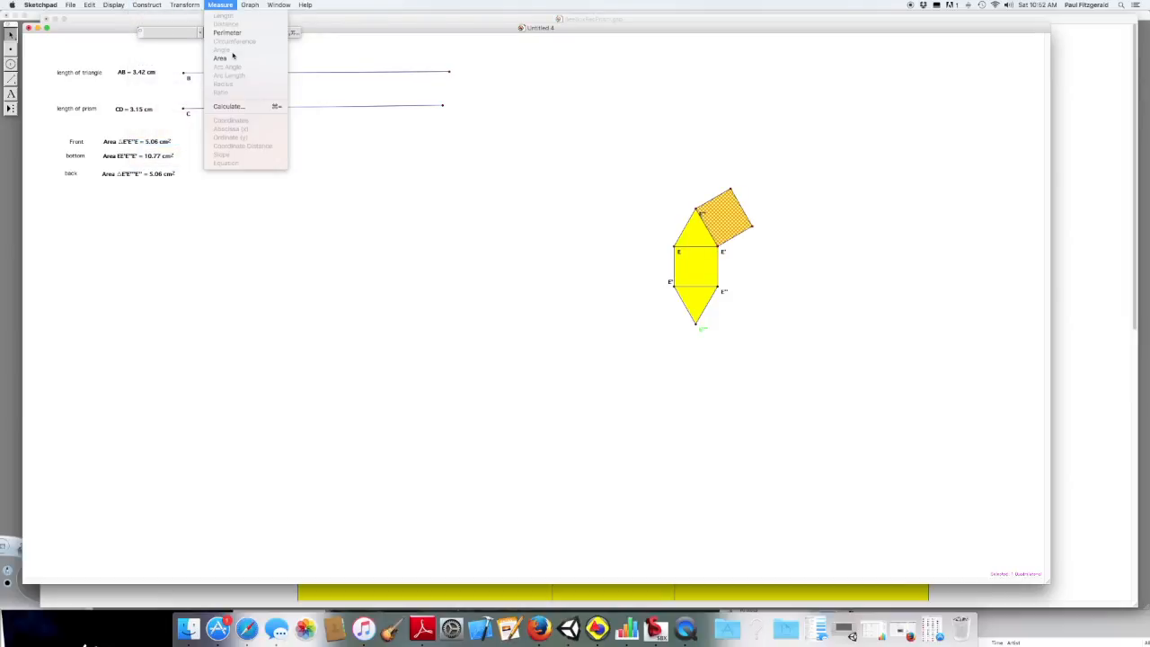
pyautogui.click(231, 60)
pyautogui.moveTo(148, 181); pyautogui.dragTo(148, 191)
pyautogui.click(135, 221)
# - Add the caption "right" and align it beside the new area measurement
pyautogui.click(11, 95)
pyautogui.click(64, 193)
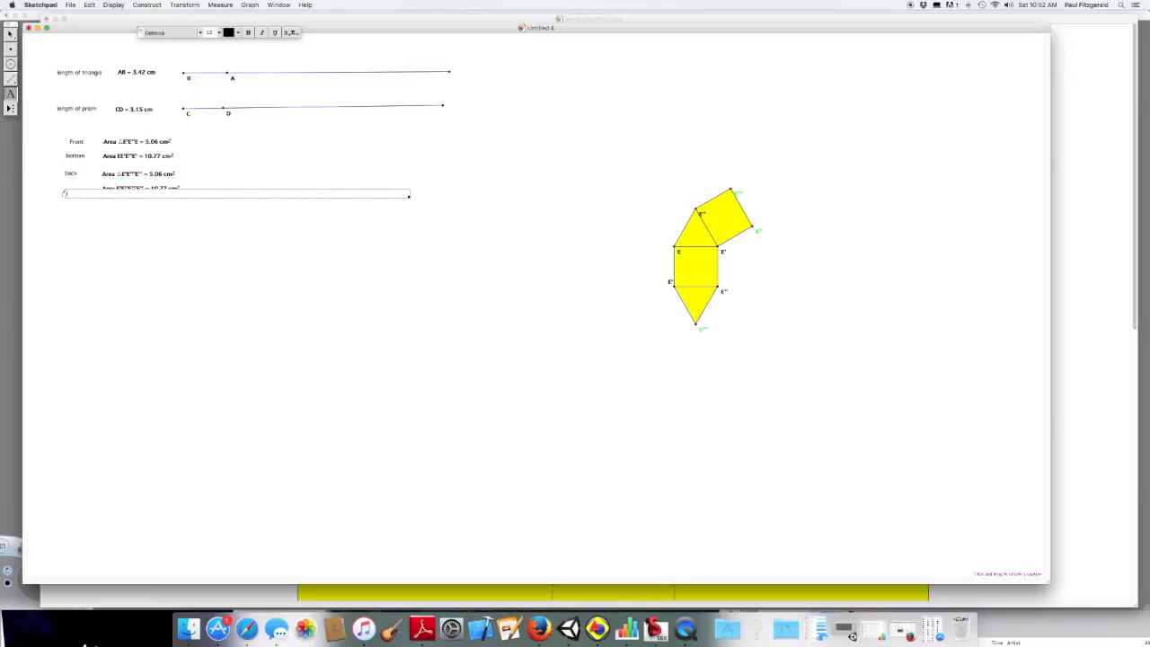
pyautogui.write('right')
pyautogui.press('Escape')
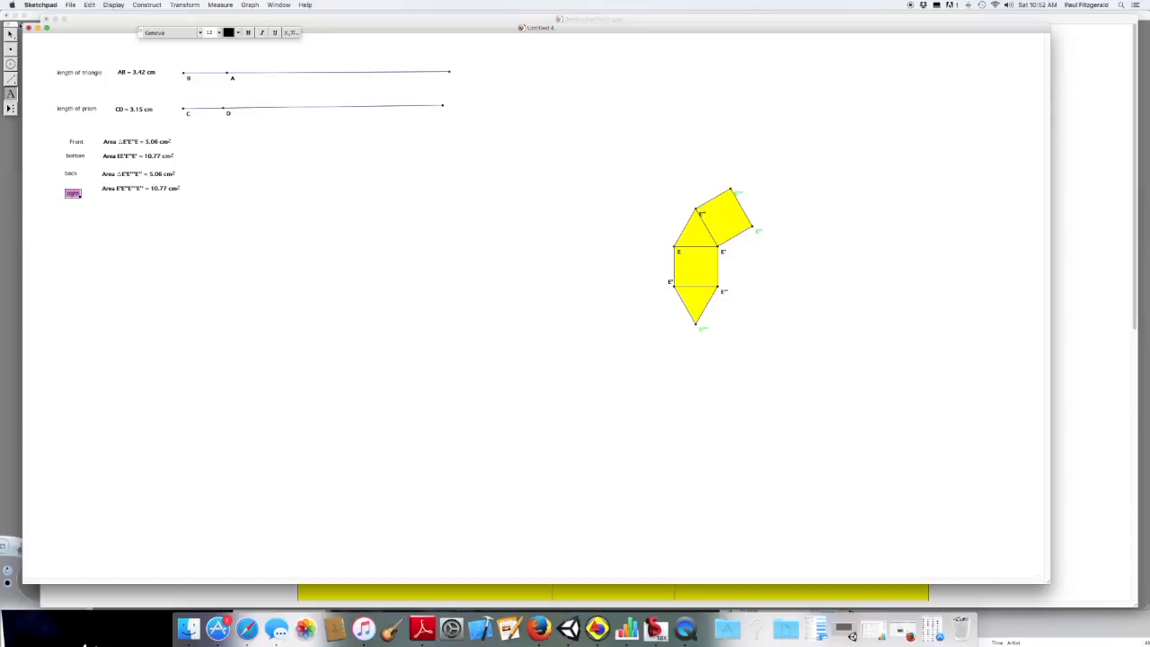
pyautogui.click(10, 33)
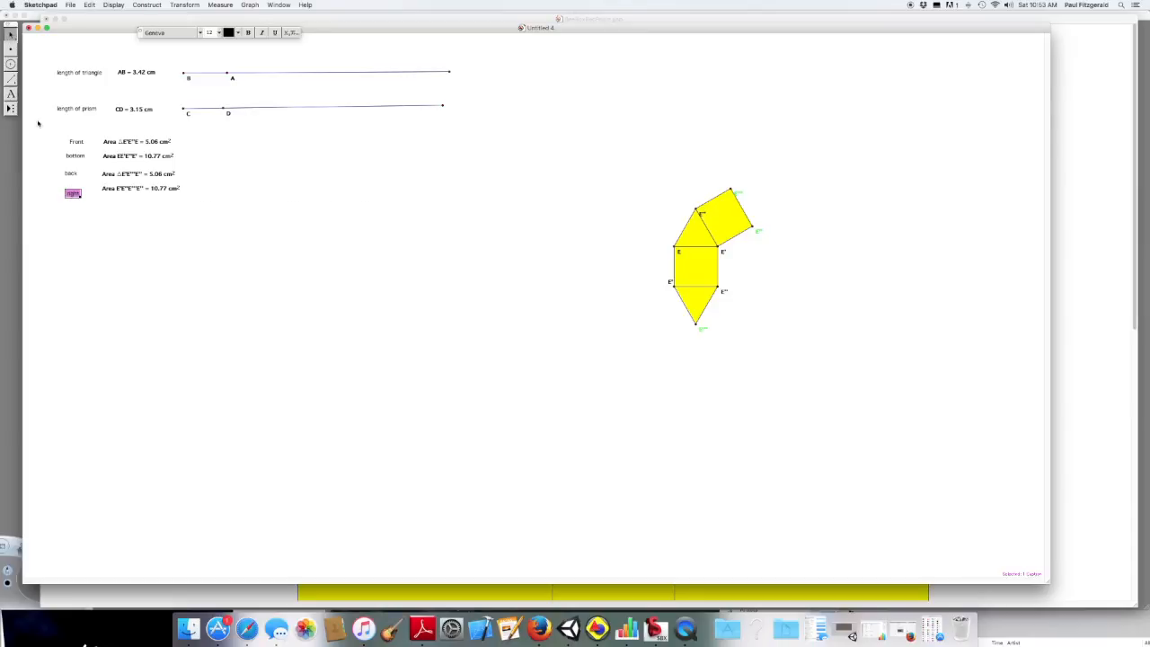
pyautogui.click(86, 207)
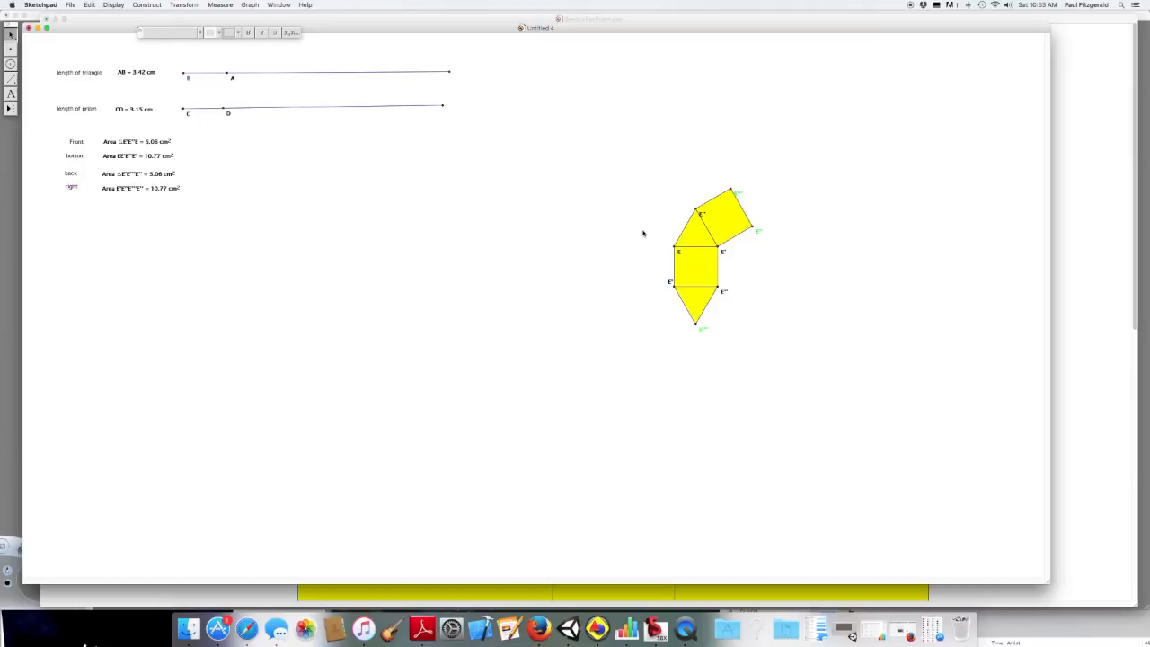
pyautogui.click(673, 246)
pyautogui.click(188, 5)
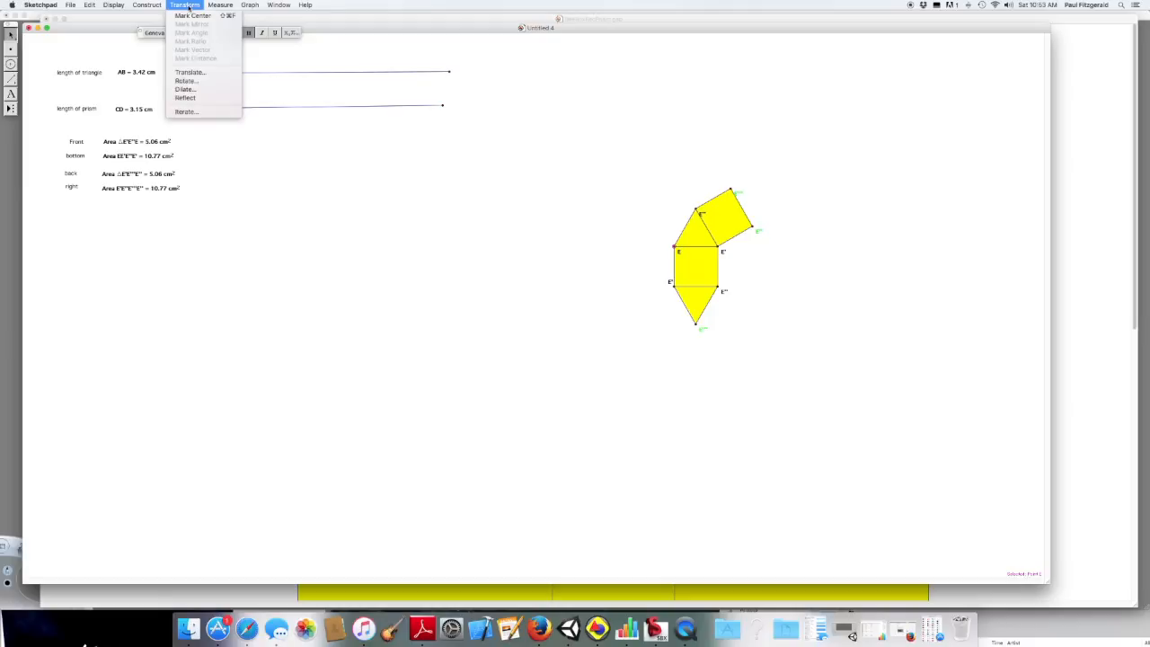
pyautogui.click(189, 72)
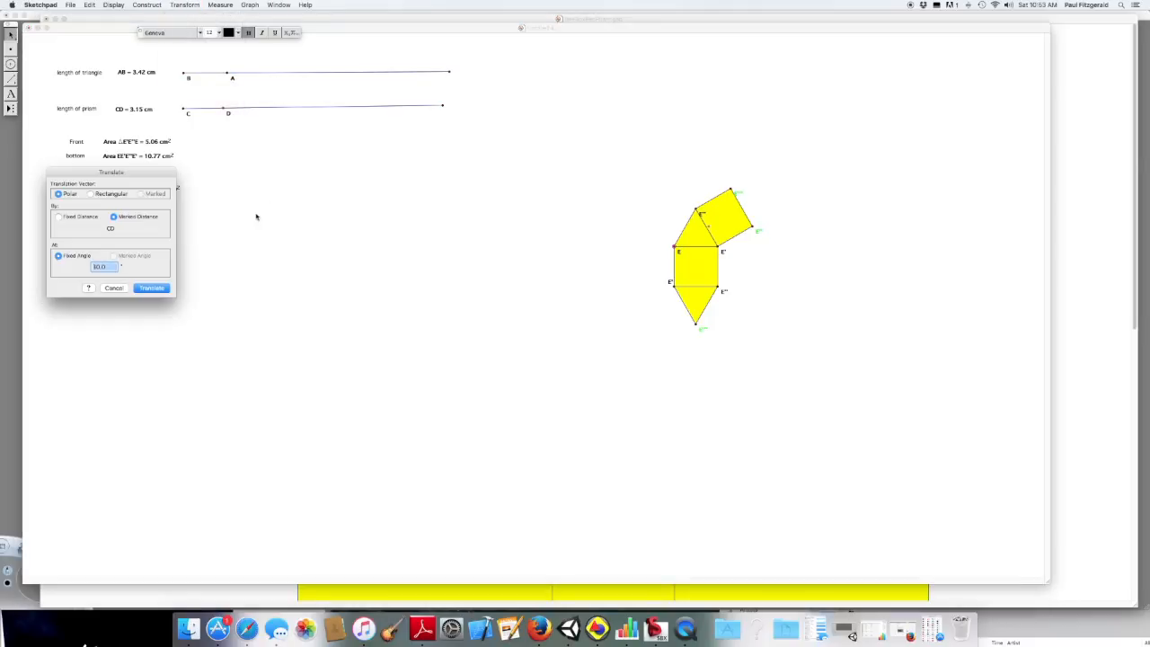
pyautogui.write('80.0')
pyautogui.write('-')
pyautogui.doubleClick(111, 267)
pyautogui.write('12')
pyautogui.click(113, 288)
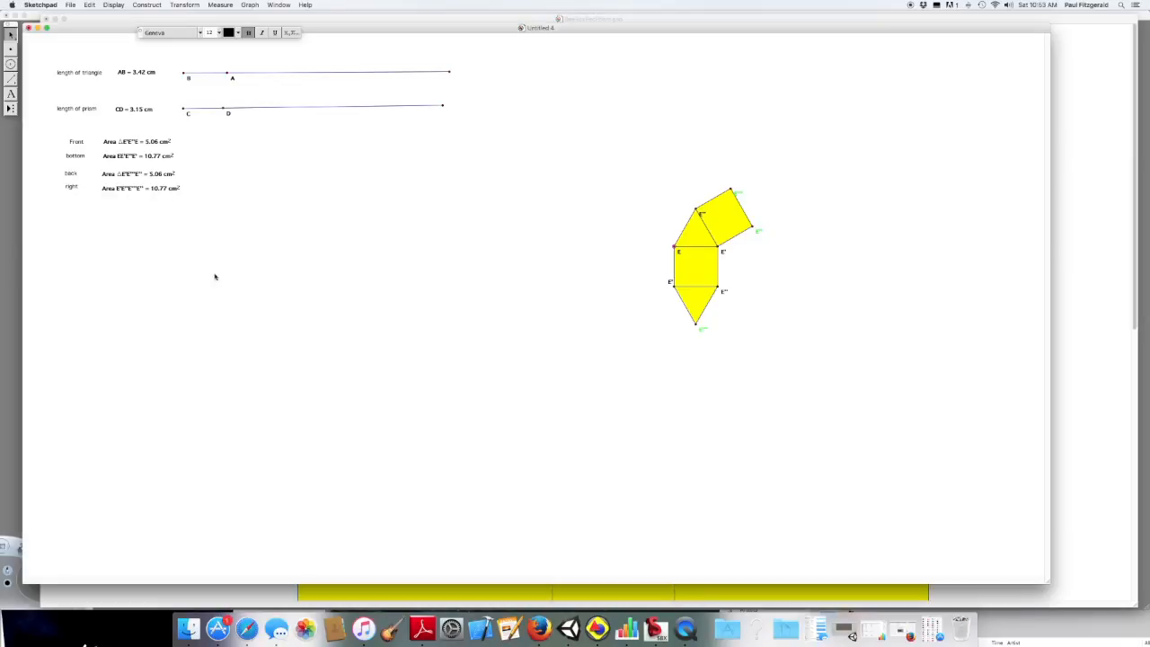
# - Construct a horizontal line along the front triangle's base edge
pyautogui.click(680, 248)
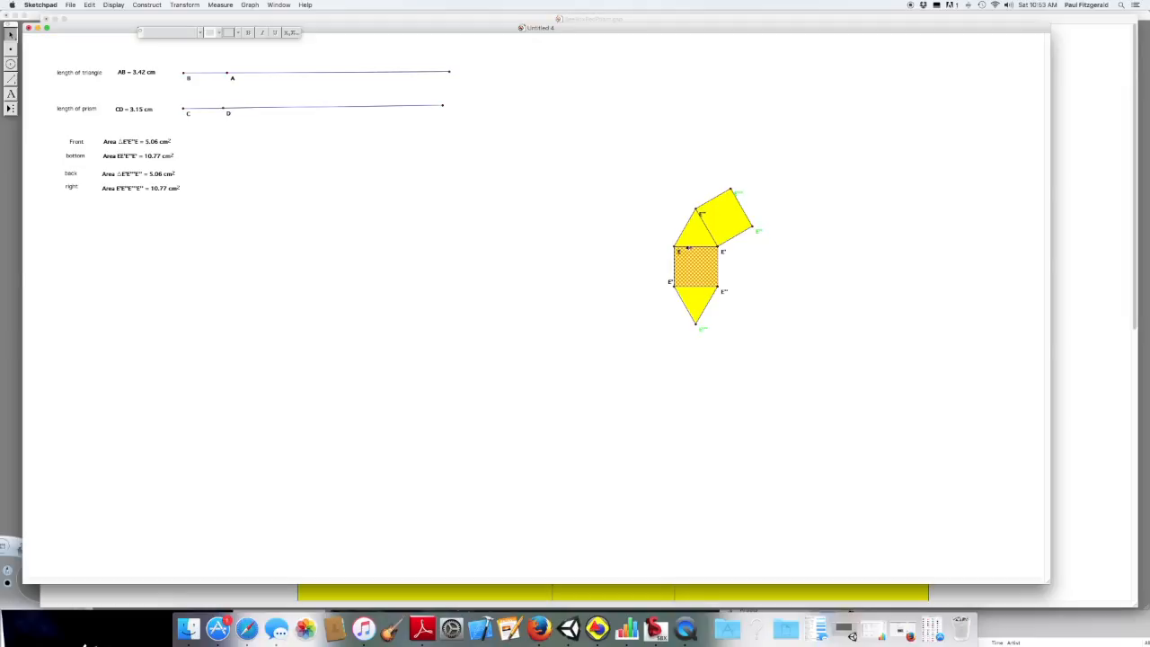
pyautogui.click(637, 224)
pyautogui.click(694, 246)
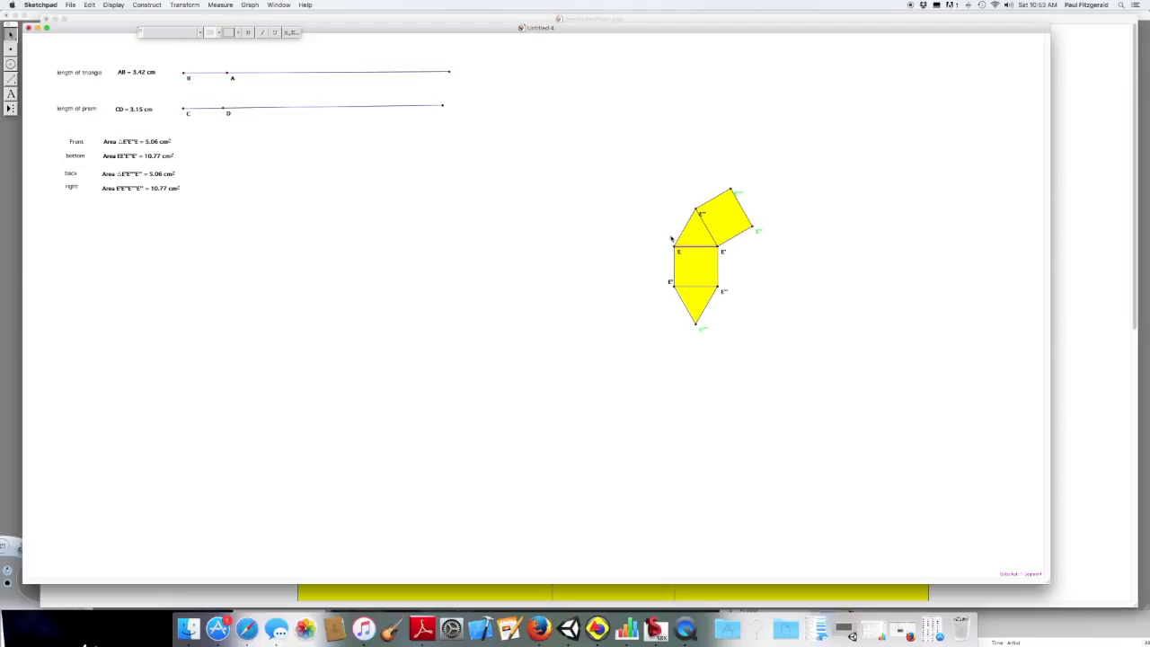
pyautogui.click(146, 5)
pyautogui.click(170, 74)
pyautogui.click(493, 139)
# - Construct a line through point E perpendicular to the front triangle's left edge
pyautogui.click(686, 227)
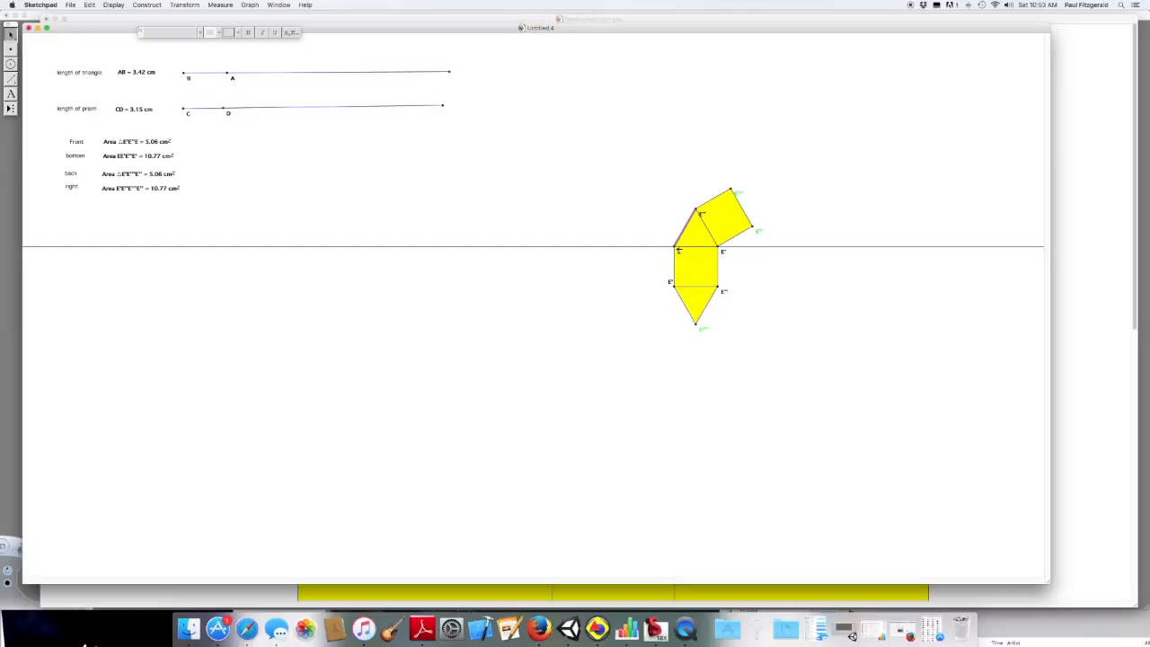
pyautogui.click(675, 246)
pyautogui.click(156, 5)
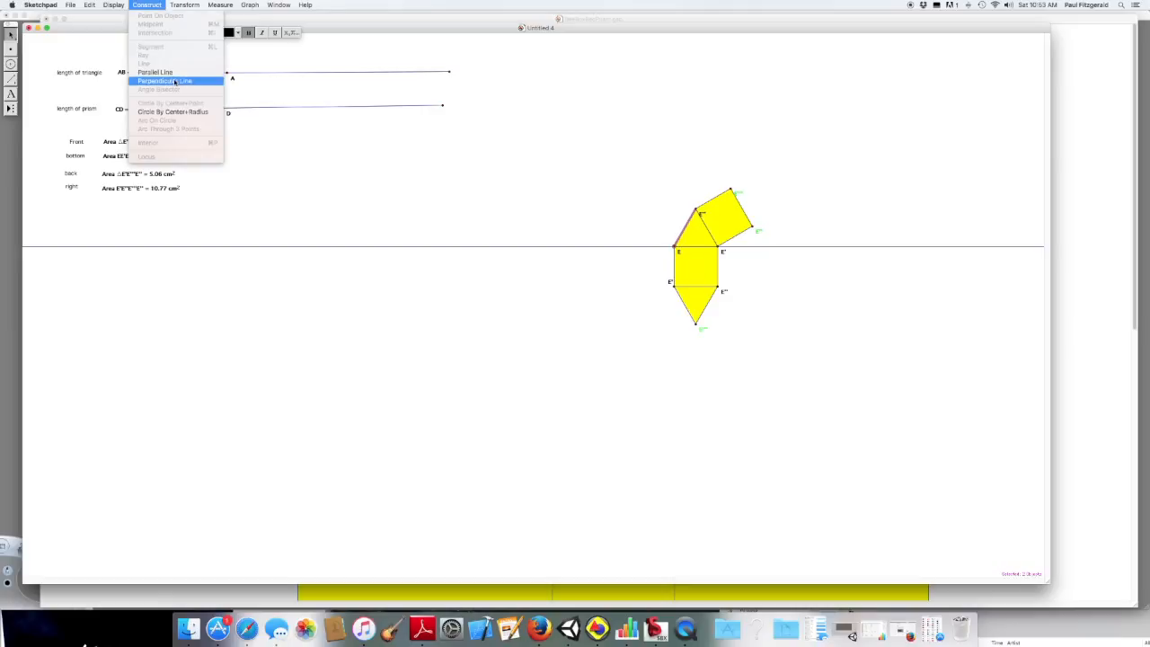
pyautogui.click(177, 82)
pyautogui.click(600, 259)
# - Place a point on each construction line left of point E and measure the angle between the lines at E
pyautogui.click(10, 48)
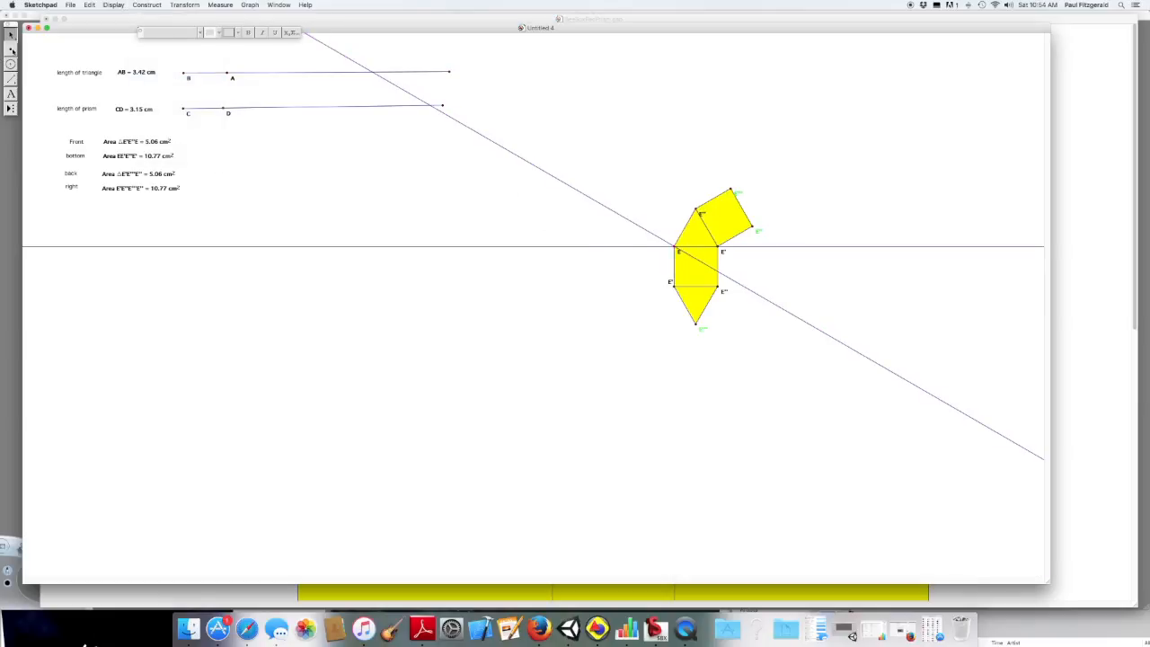
pyautogui.click(643, 229)
pyautogui.click(10, 34)
pyautogui.click(641, 252)
pyautogui.click(220, 4)
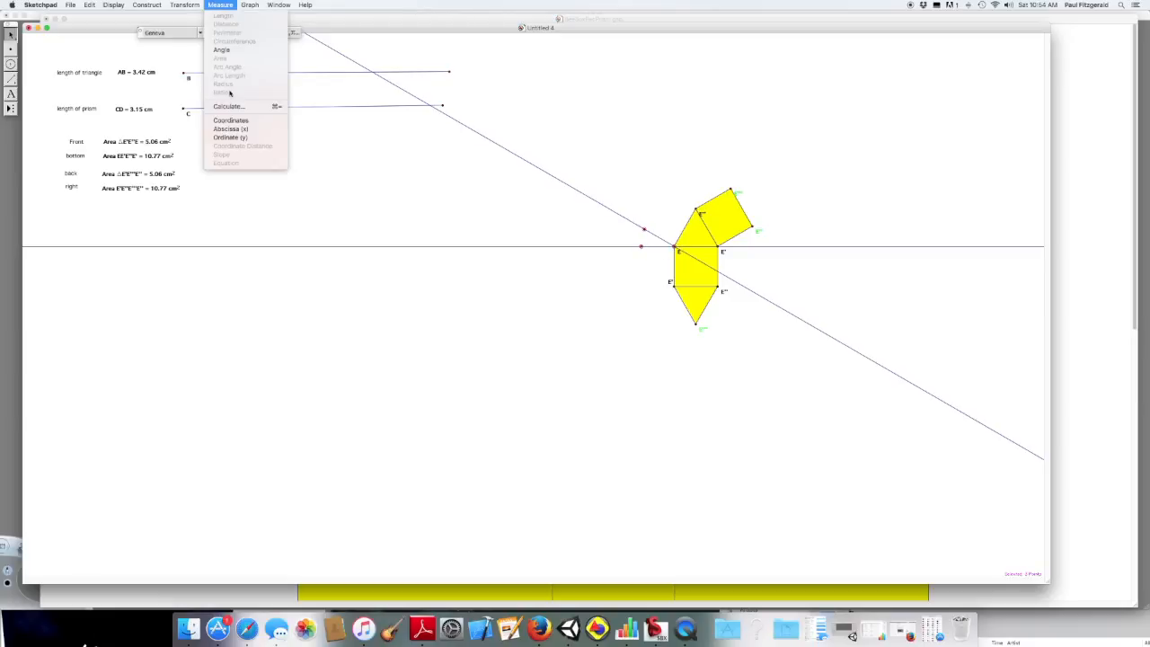
pyautogui.click(230, 52)
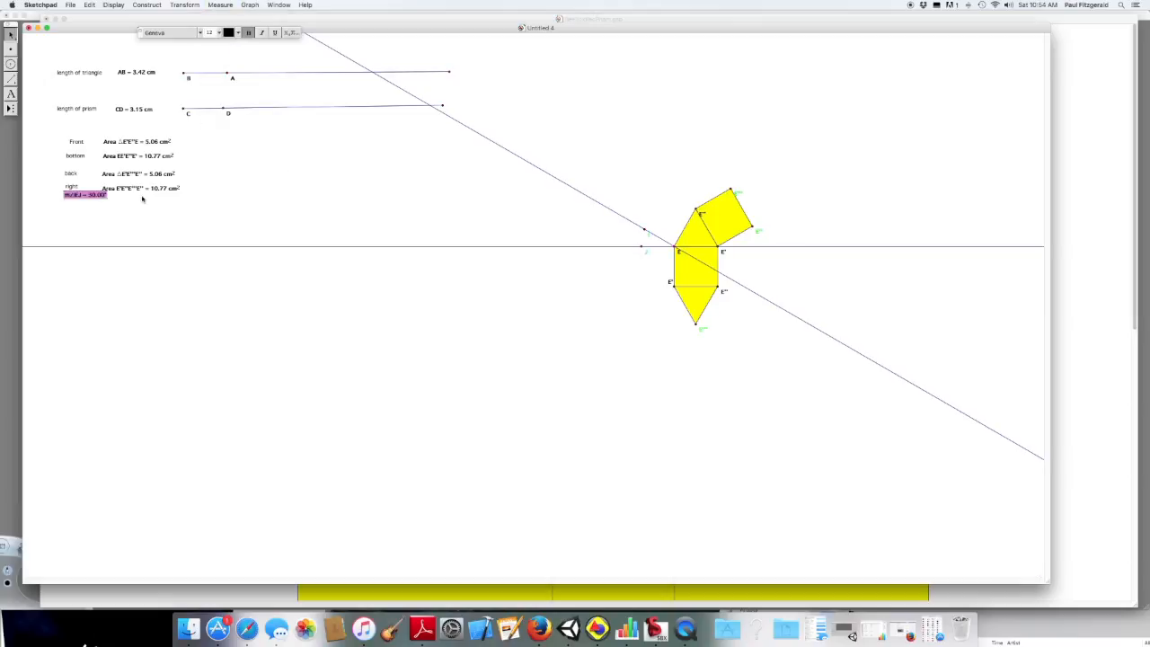
# - Delete the angle measurement, both construction lines and their two points
pyautogui.press('Delete')
pyautogui.moveTo(594, 192); pyautogui.dragTo(643, 270)
pyautogui.press('Delete')
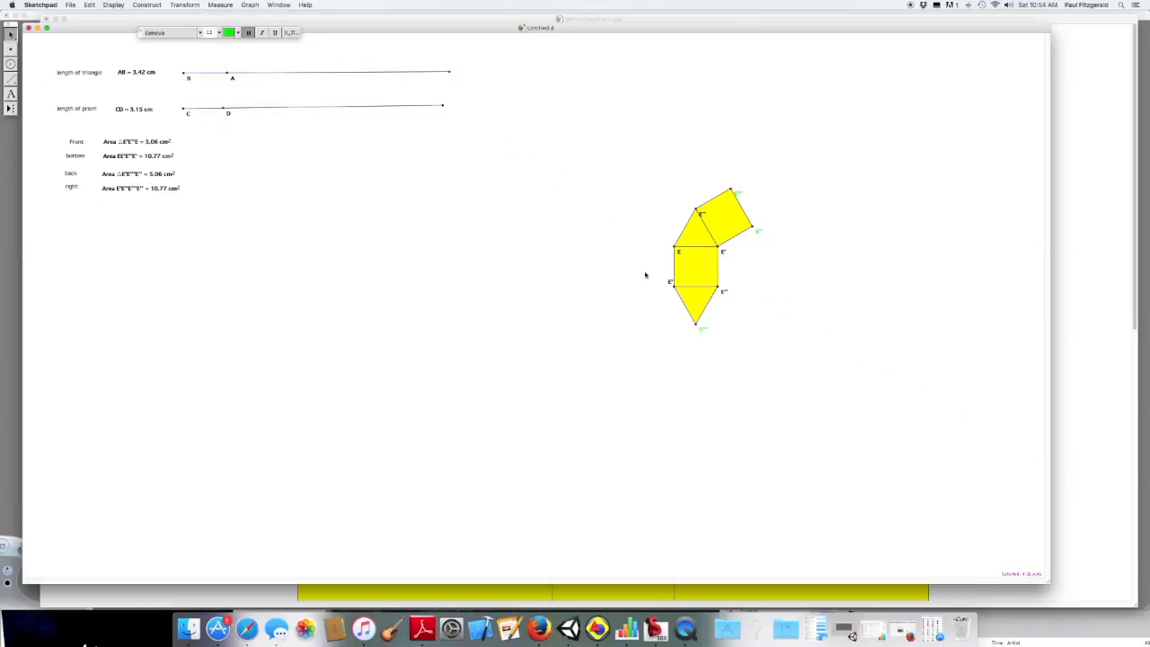
# - Translate point E by the marked distance CD at a fixed angle of 150°
pyautogui.click(675, 246)
pyautogui.click(186, 5)
pyautogui.click(191, 72)
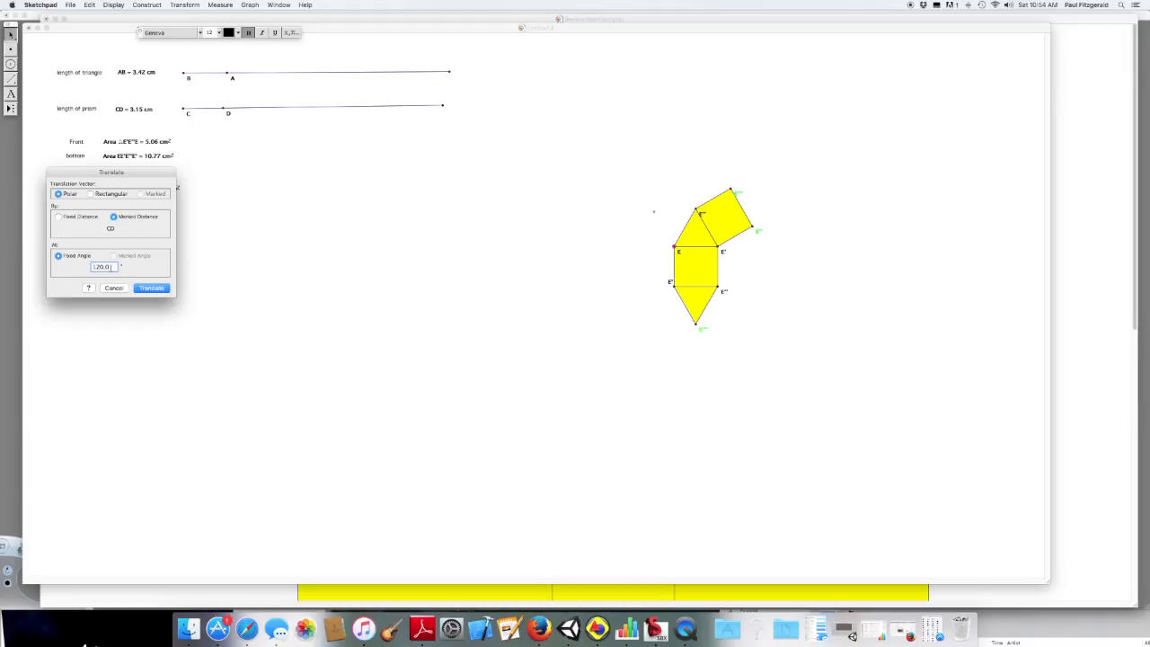
pyautogui.write('150')
pyautogui.click(152, 287)
# - Translate the front triangle's apex by the marked distance CD at 150°
pyautogui.click(697, 210)
pyautogui.click(681, 197)
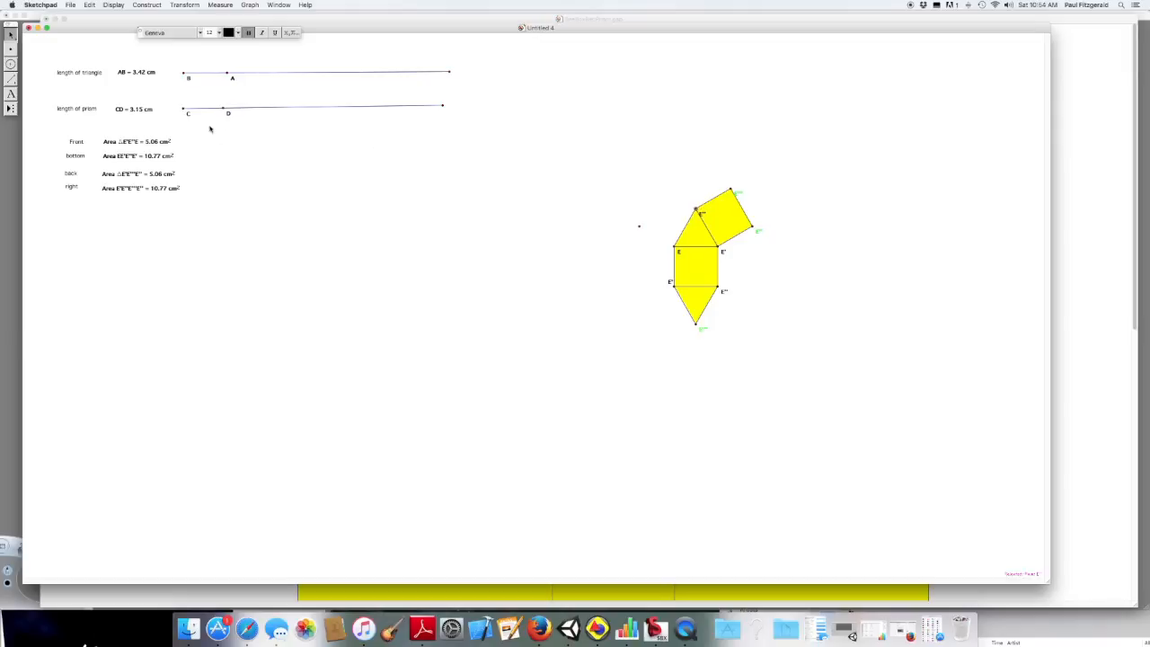
pyautogui.click(184, 7)
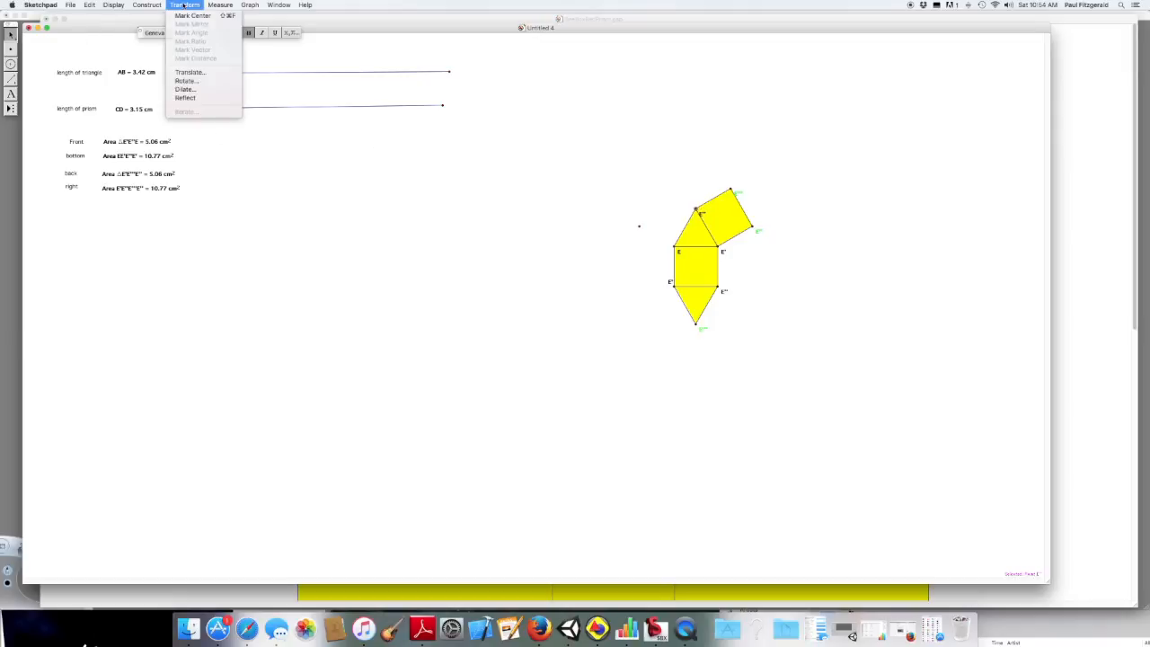
pyautogui.click(188, 72)
pyautogui.click(153, 289)
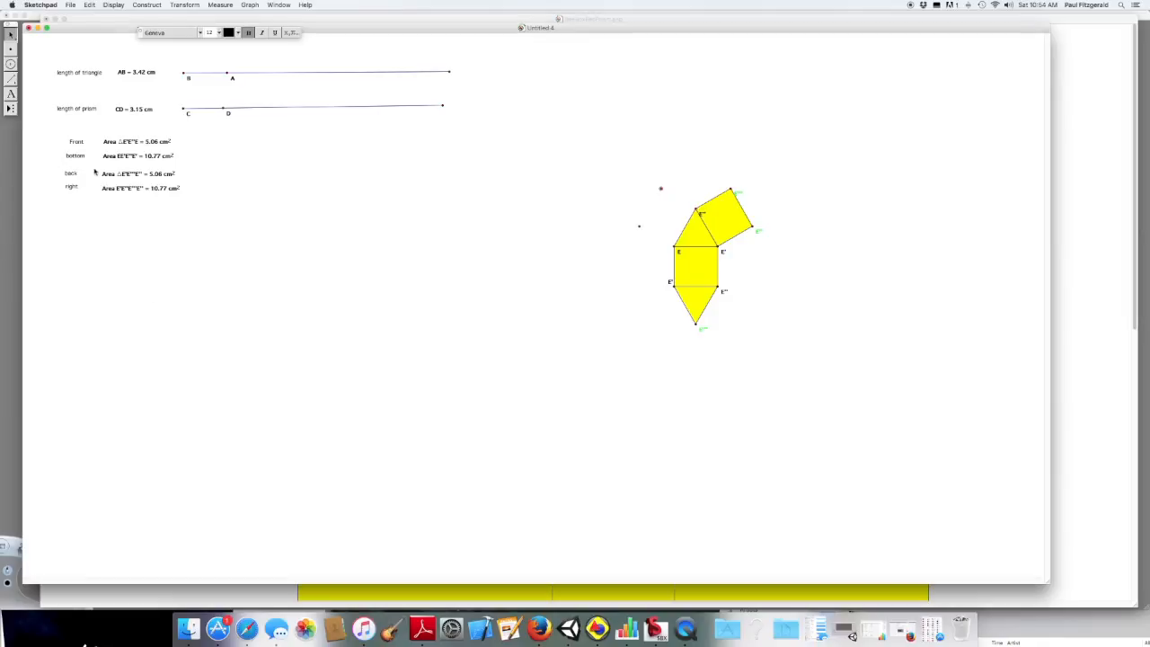
# - Try to join the triangle's apex to its new translated point with a segment, and delete that segment
pyautogui.click(695, 209)
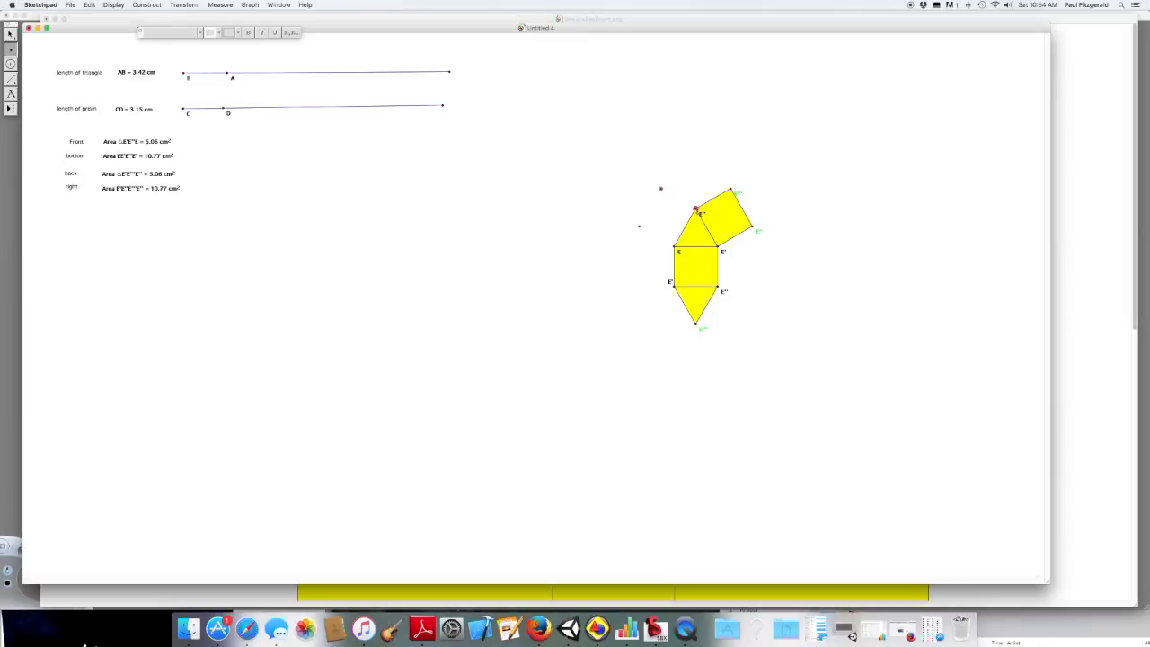
pyautogui.click(660, 189)
pyautogui.click(12, 79)
pyautogui.moveTo(695, 208); pyautogui.dragTo(661, 190)
pyautogui.press('Escape')
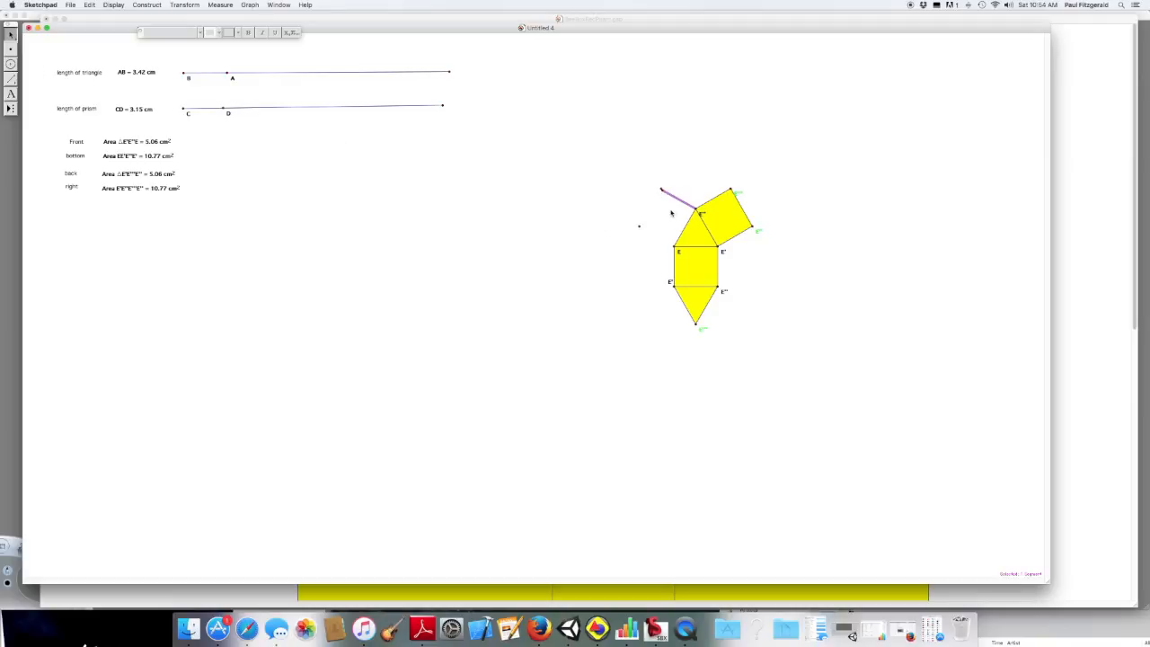
pyautogui.press('Delete')
pyautogui.click(661, 190)
pyautogui.click(624, 203)
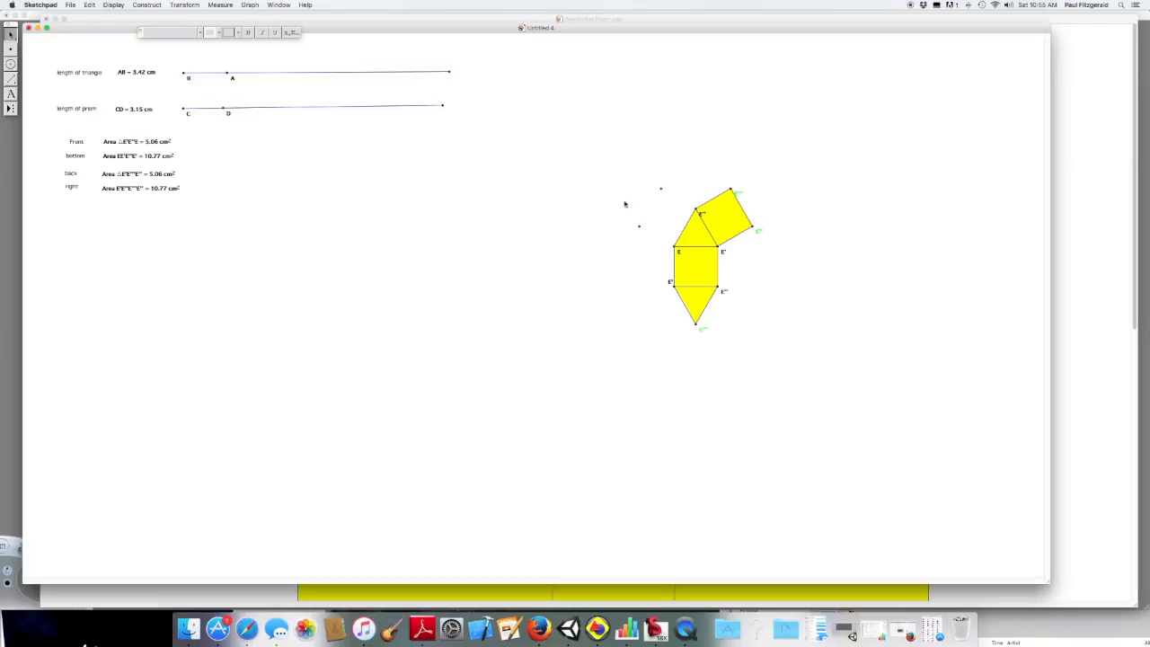
# - Draw segments joining the apex, the two translated points and point E to outline the left slanted rectangle
pyautogui.click(11, 80)
pyautogui.moveTo(695, 208); pyautogui.dragTo(661, 190)
pyautogui.moveTo(673, 245)
pyautogui.mouseDown()
pyautogui.moveTo(639, 227)
pyautogui.moveTo(661, 191)
pyautogui.mouseUp()
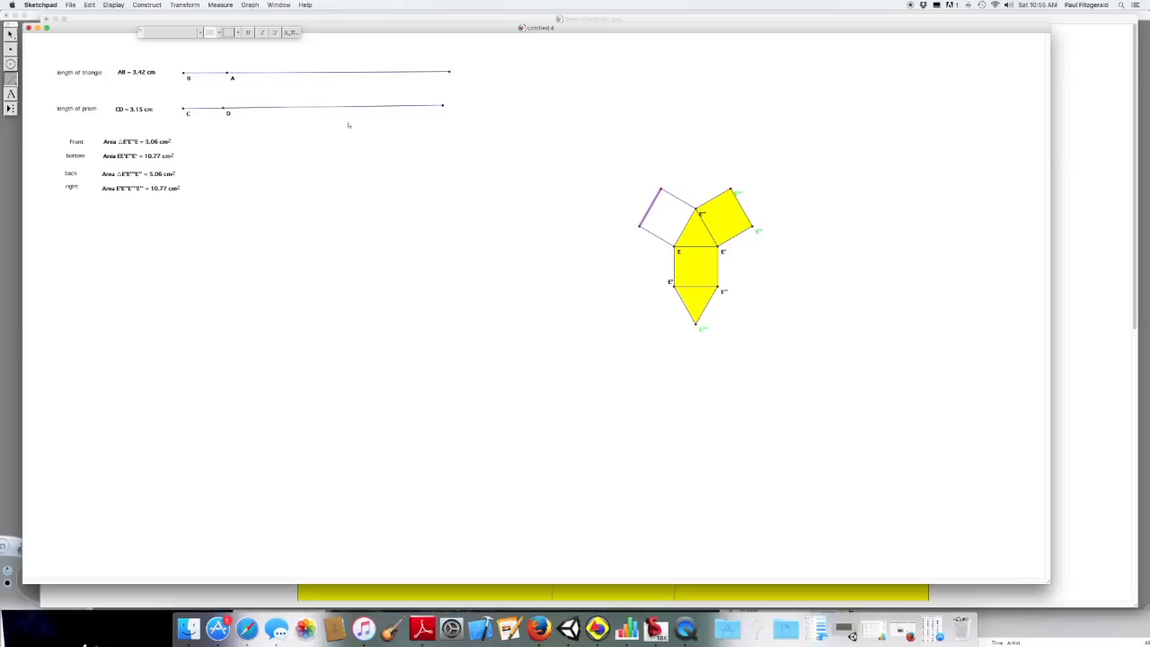
# - Construct the quadrilateral interior of the left slanted rectangle from its four corner points
pyautogui.click(11, 34)
pyautogui.click(531, 219)
pyautogui.click(695, 216)
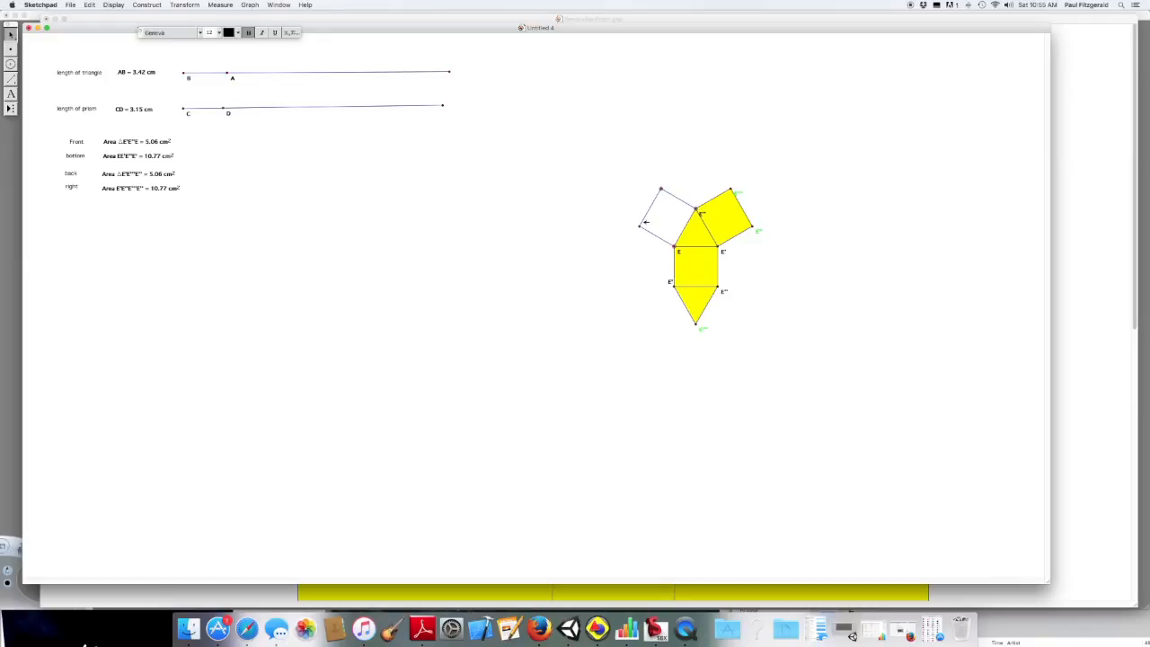
pyautogui.click(184, 4)
pyautogui.moveTo(210, 3)
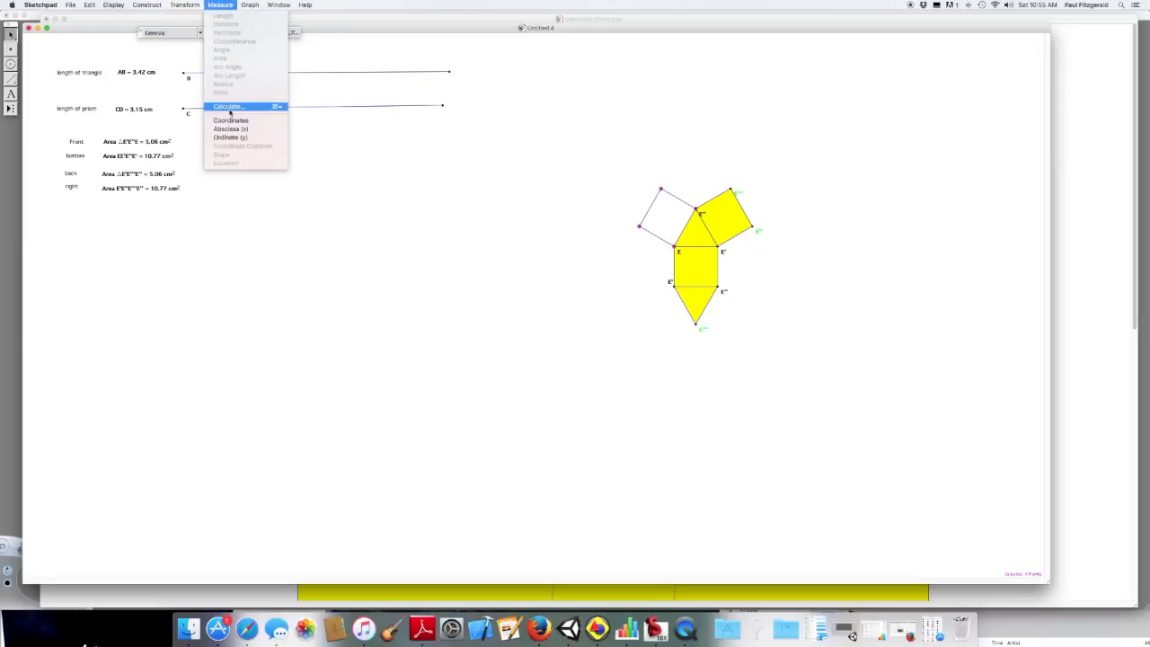
pyautogui.moveTo(146, 5)
pyautogui.click(180, 142)
# - Measure the left slanted rectangle's area and place the measurement below the right face's area
pyautogui.click(222, 5)
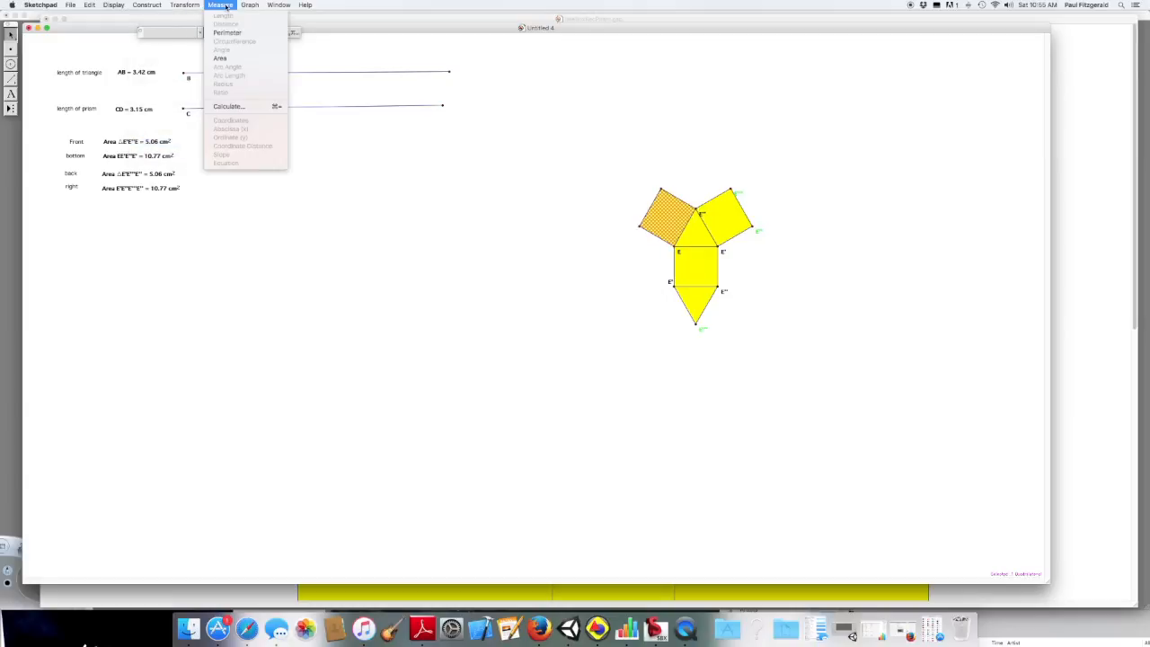
pyautogui.click(229, 58)
pyautogui.moveTo(108, 194); pyautogui.dragTo(148, 201)
pyautogui.click(171, 250)
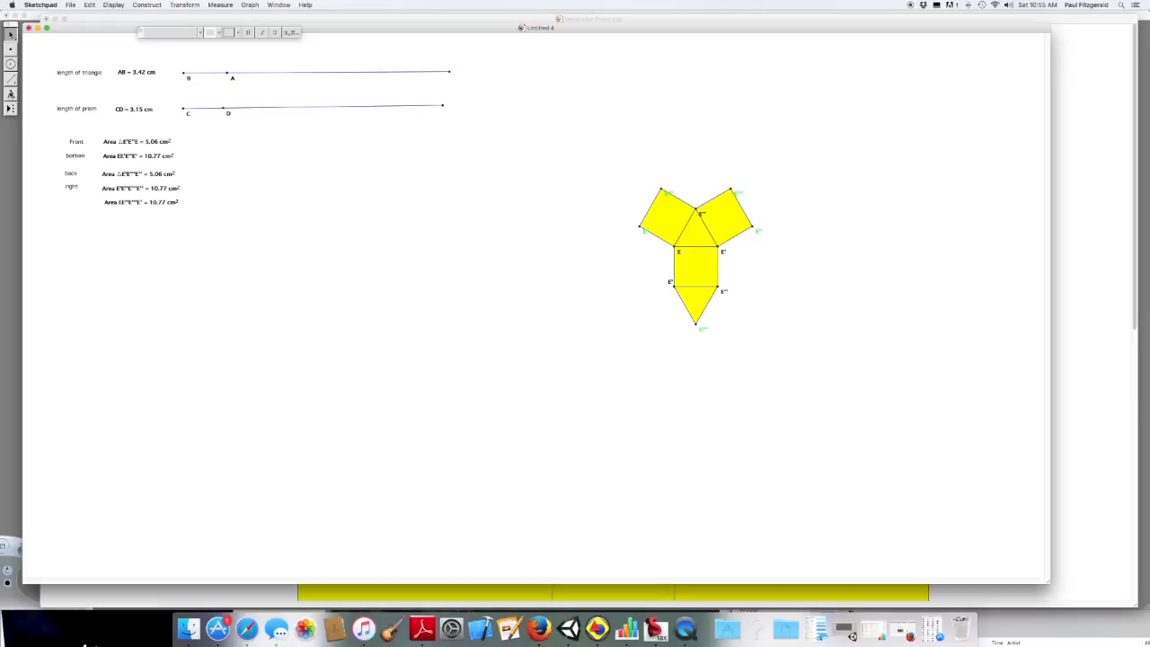
# - Add the caption "left" and align it beside the left rectangle's area measurement
pyautogui.click(11, 94)
pyautogui.click(65, 208)
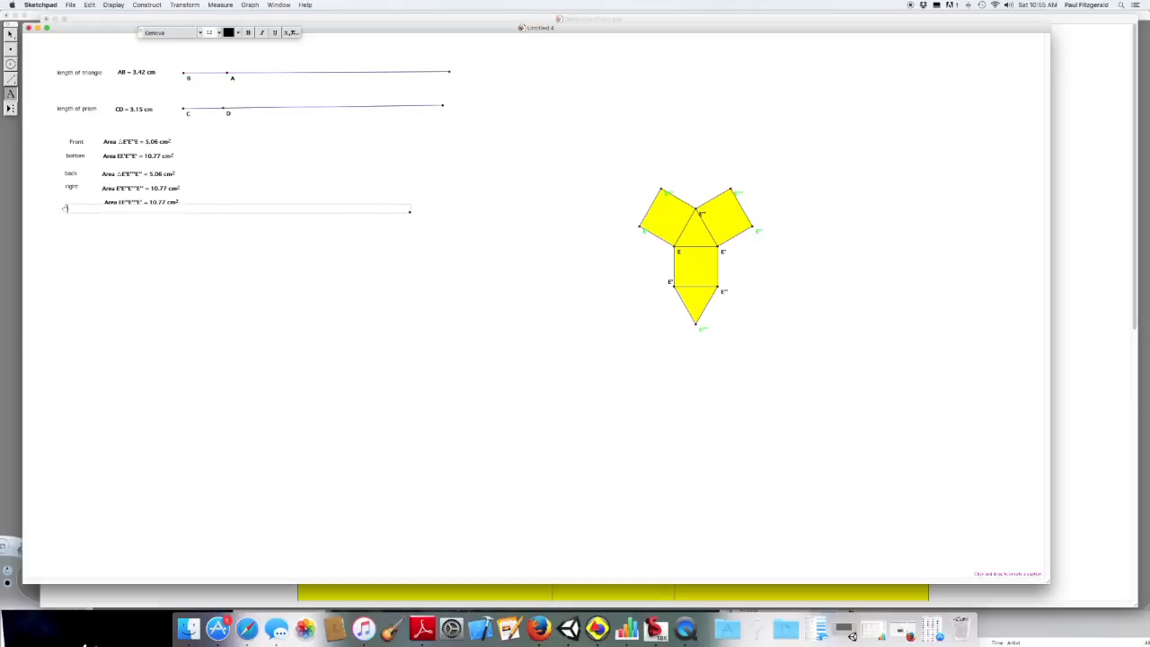
pyautogui.write('left')
pyautogui.click(90, 272)
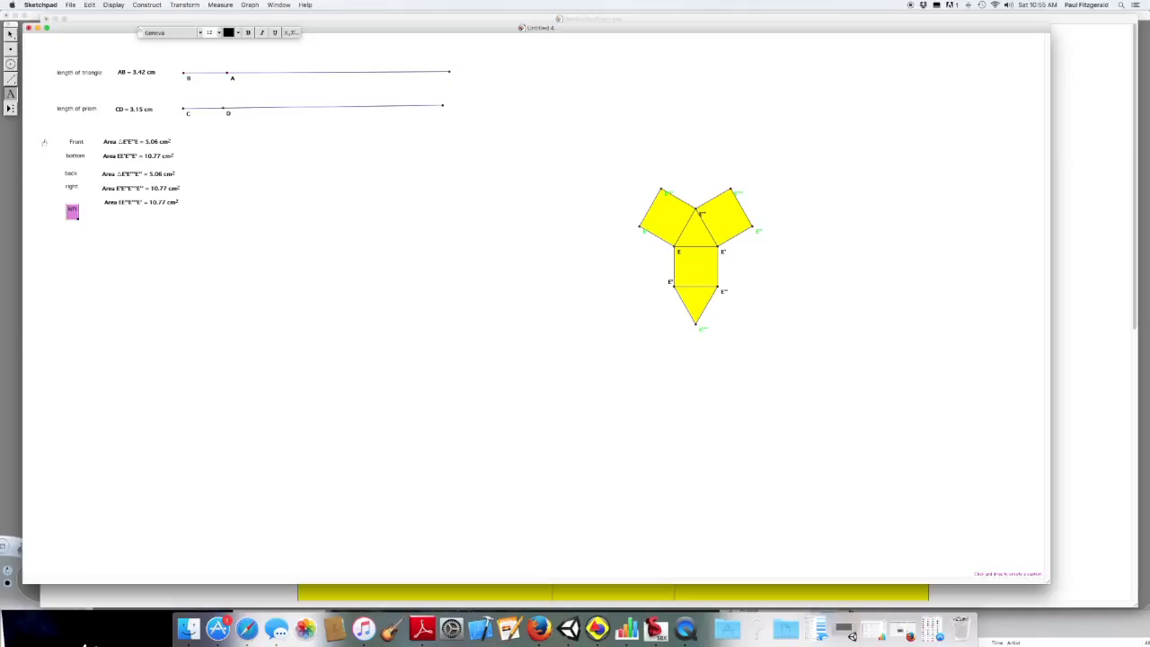
pyautogui.click(10, 35)
pyautogui.click(102, 217)
pyautogui.moveTo(72, 209); pyautogui.dragTo(68, 199)
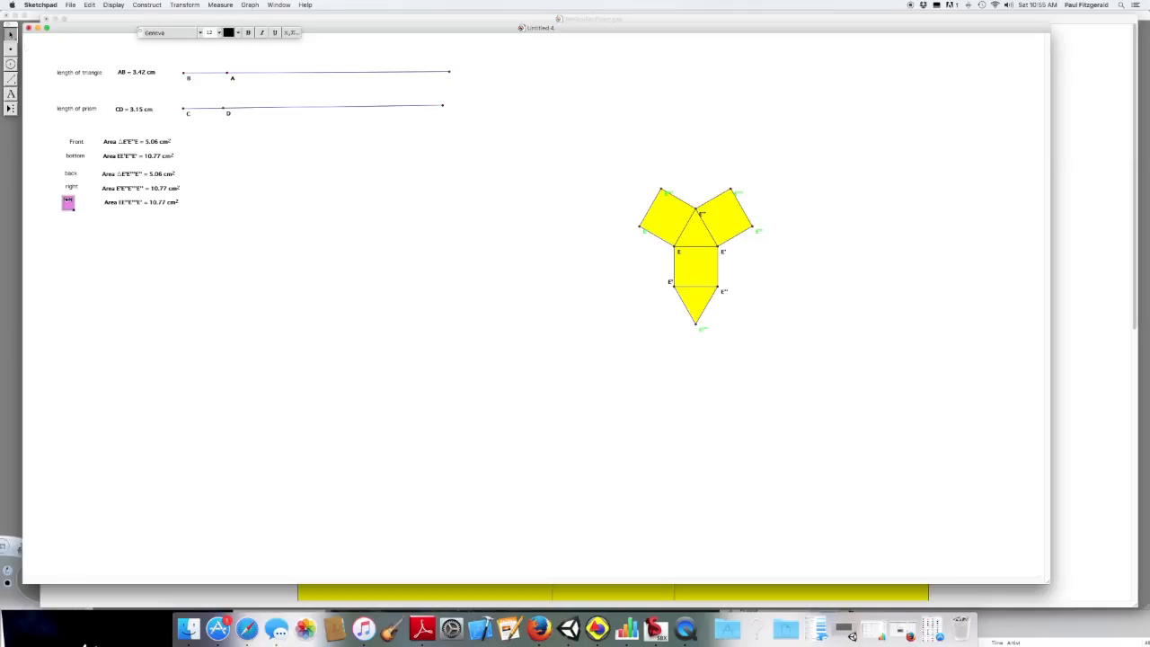
# - Slide points A and D along their segments to make AB about 5.14 cm and CD about 3.50 cm
pyautogui.click(212, 288)
pyautogui.moveTo(227, 108); pyautogui.dragTo(253, 79)
pyautogui.click(225, 193)
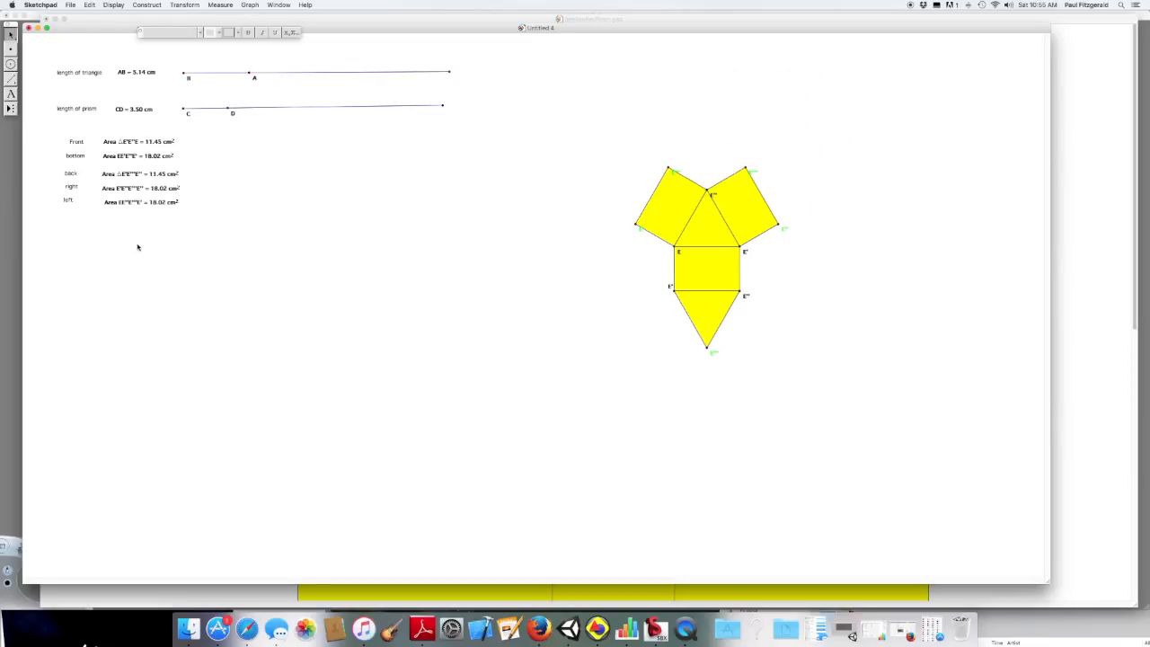
# - Calculate the sum of the front, bottom, back, right and left face areas
pyautogui.click(225, 6)
pyautogui.click(247, 107)
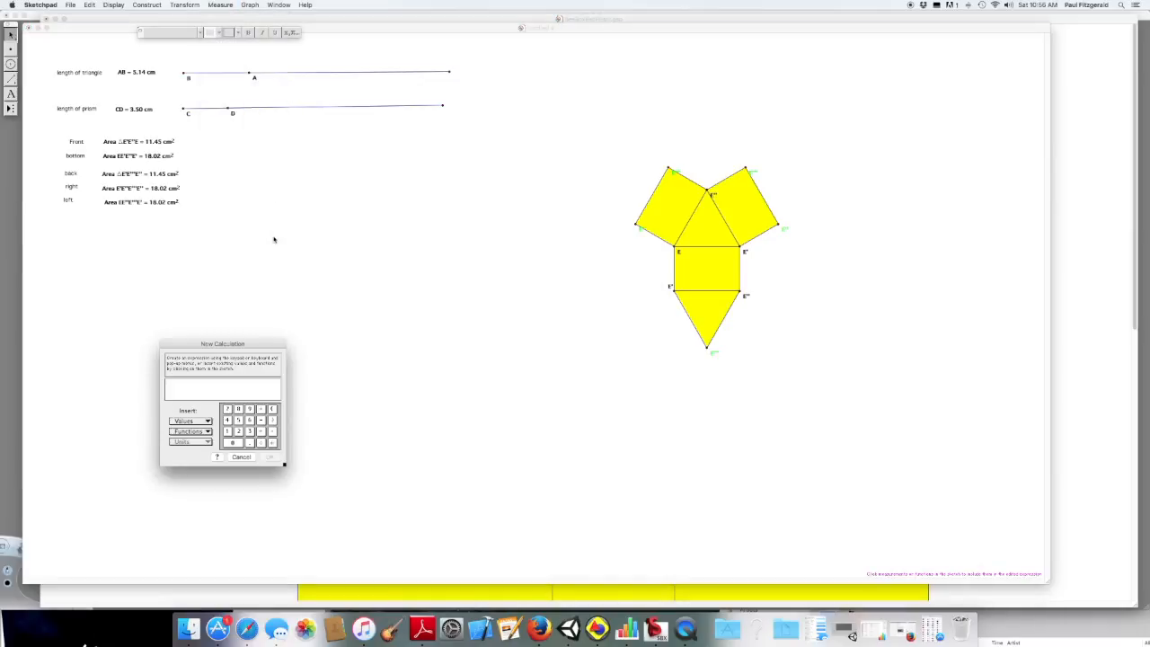
pyautogui.click(136, 144)
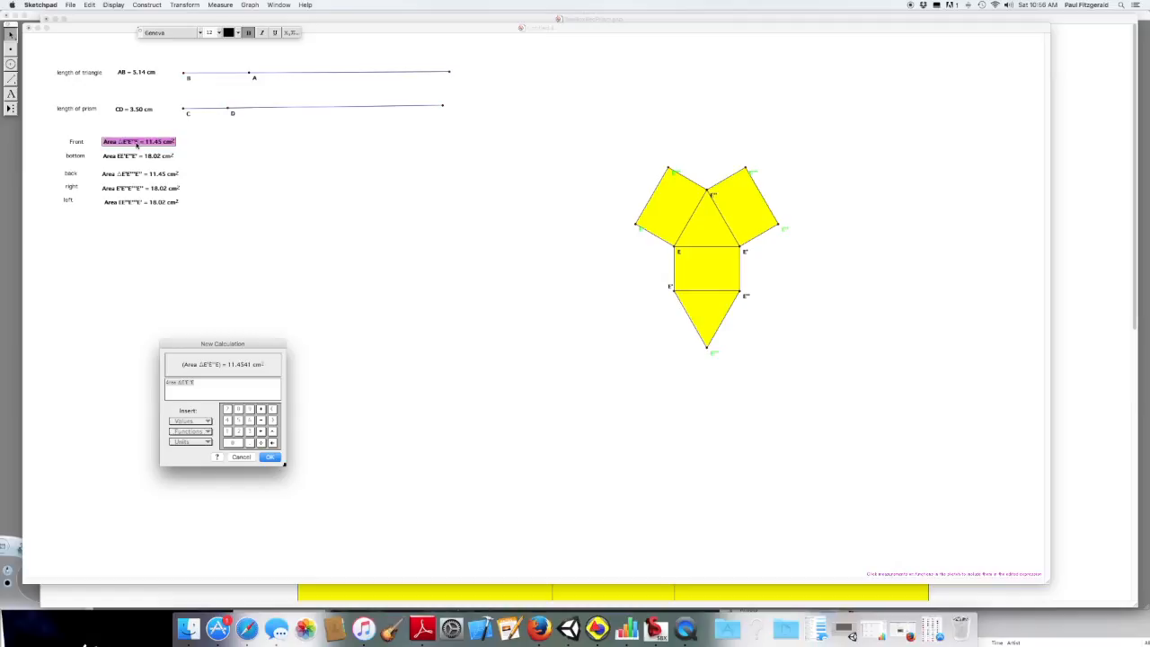
pyautogui.write('-')
pyautogui.click(148, 157)
pyautogui.write('+(Area')
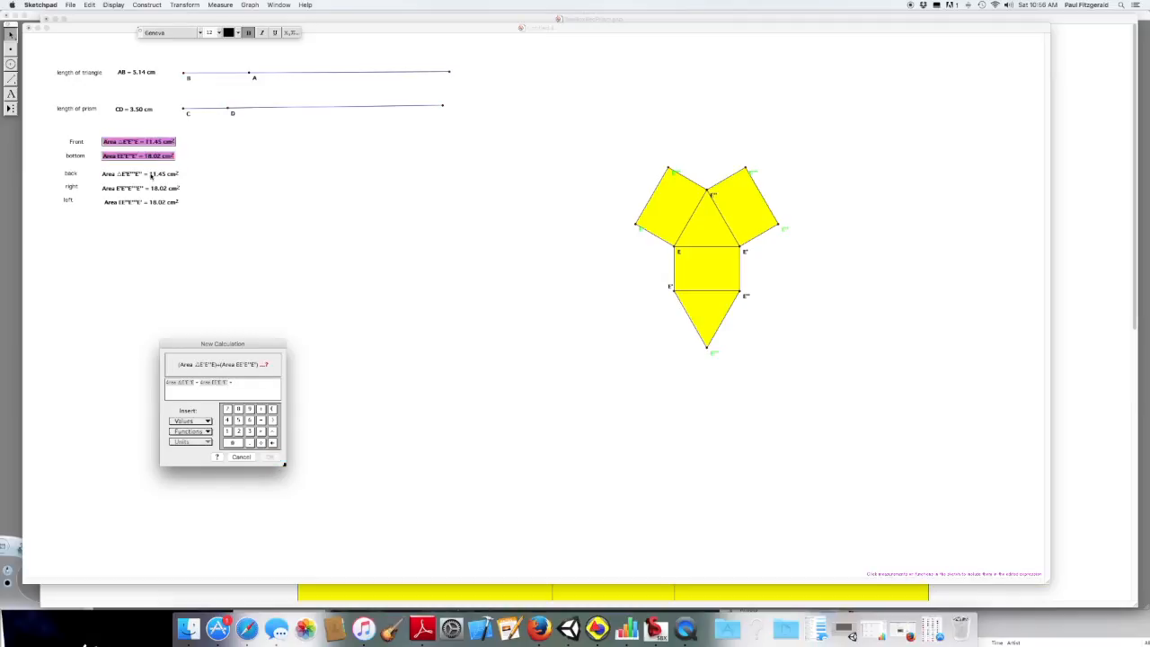
pyautogui.click(151, 174)
pyautogui.write('-')
pyautogui.click(158, 189)
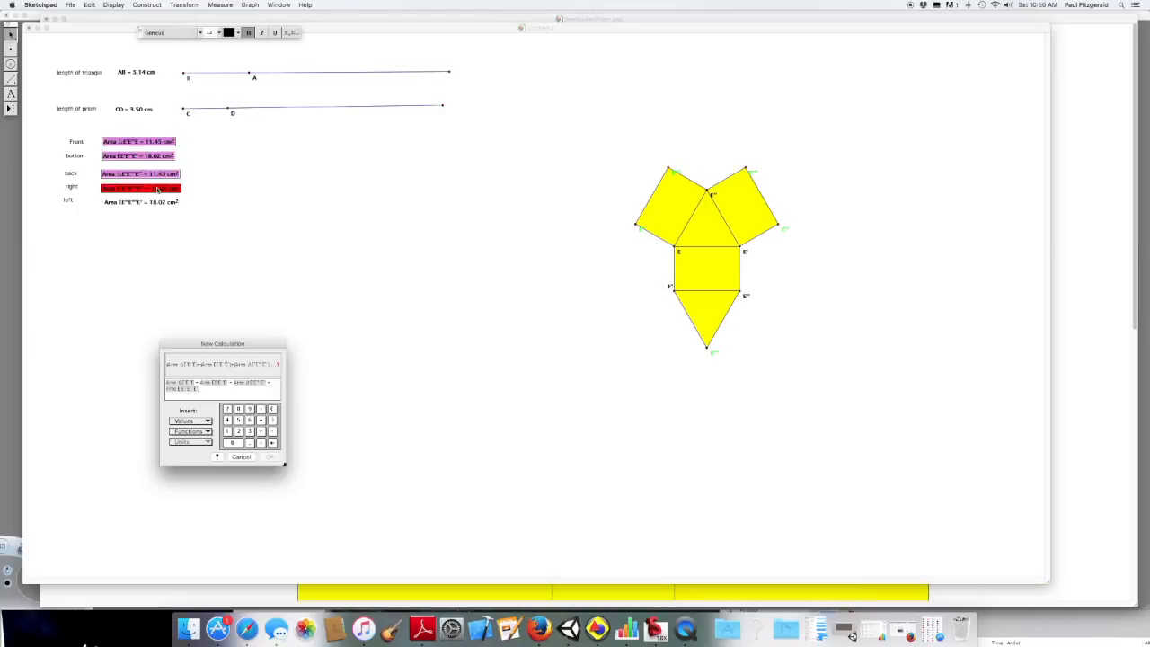
pyautogui.write('+')
pyautogui.click(151, 202)
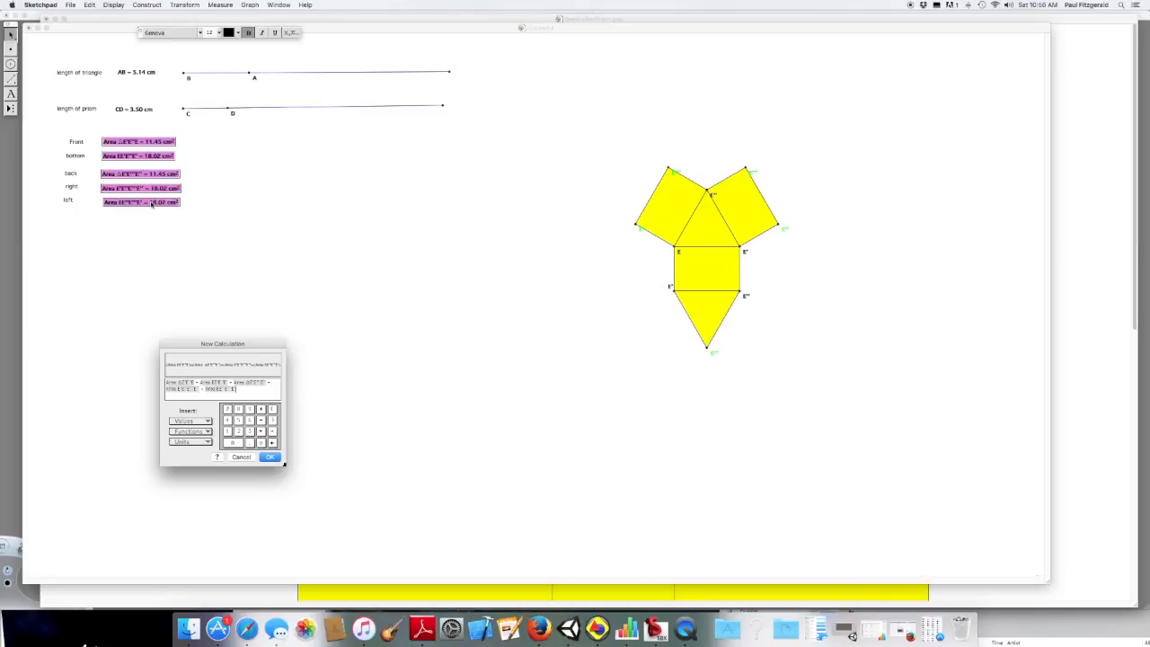
pyautogui.click(266, 458)
pyautogui.click(272, 457)
# - Position the total area calculation just below the left face's area
pyautogui.click(177, 254)
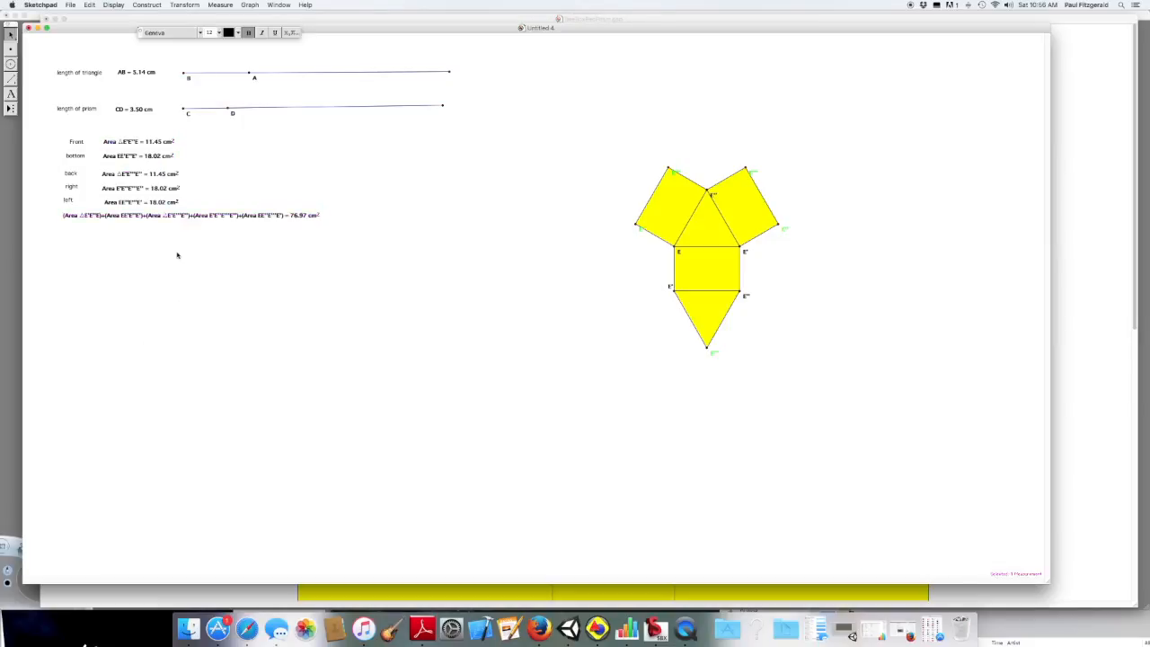
pyautogui.moveTo(147, 215); pyautogui.dragTo(152, 217)
pyautogui.click(170, 255)
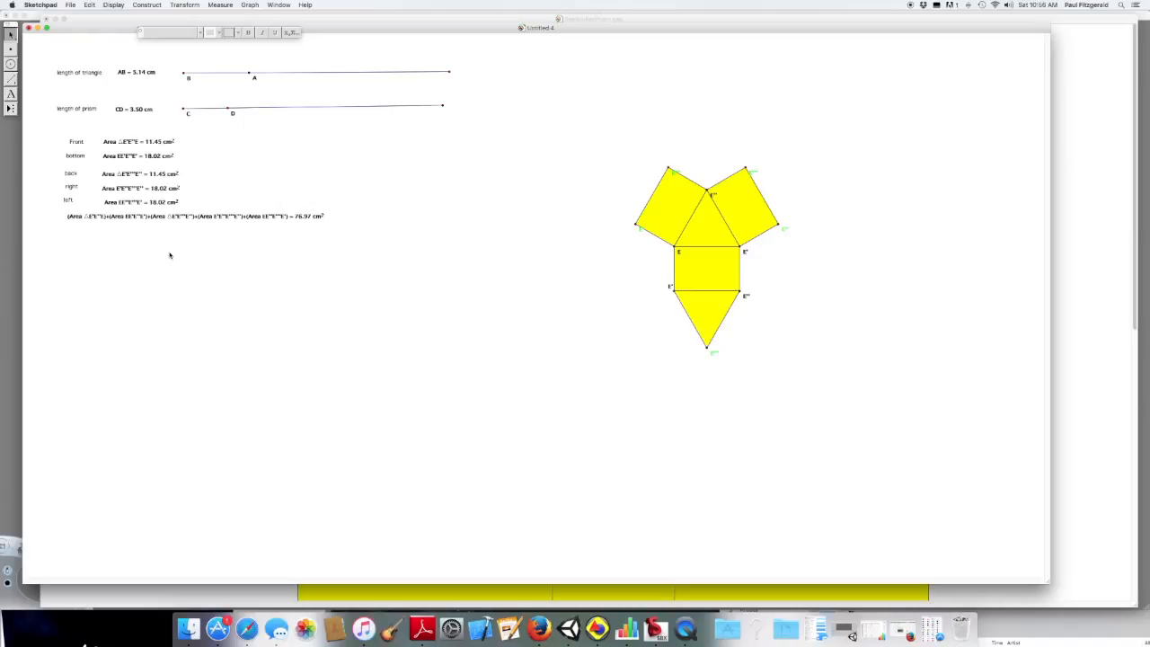
# - Draw a long horizontal segment below the total area and place a point on it near its left end
pyautogui.click(11, 79)
pyautogui.moveTo(195, 245); pyautogui.dragTo(453, 244)
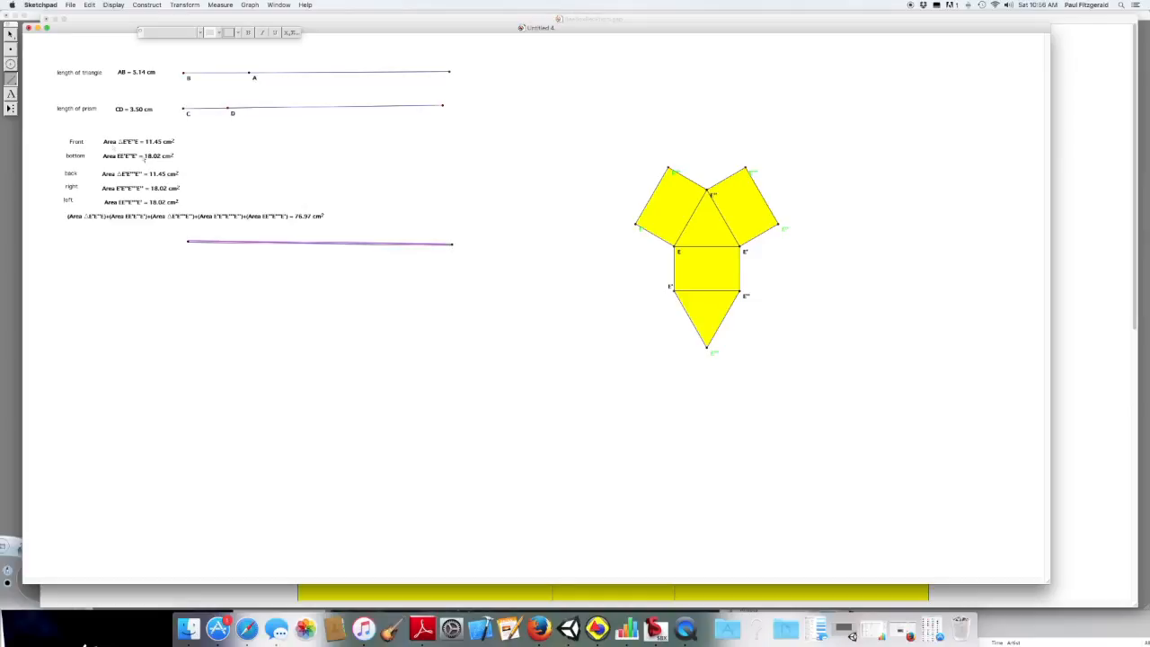
pyautogui.click(11, 49)
pyautogui.click(230, 243)
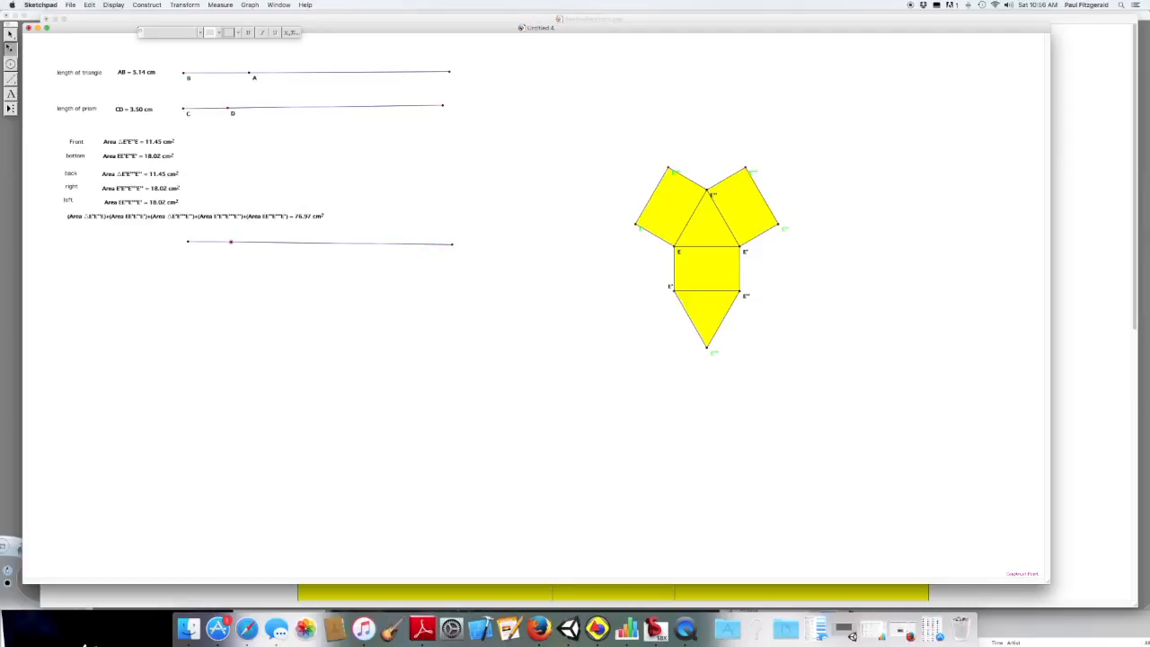
# - Measure the distance from the new segment's left endpoint to the point on it and place the measurement beside the segment
pyautogui.click(12, 35)
pyautogui.click(188, 241)
pyautogui.click(220, 4)
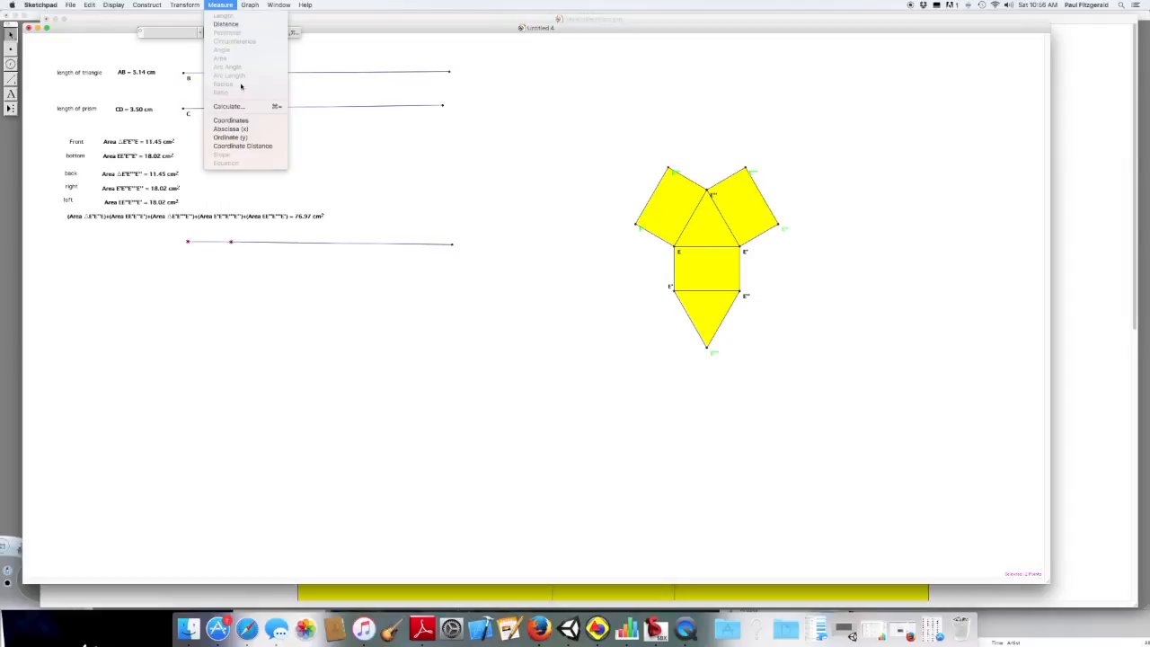
pyautogui.click(228, 25)
pyautogui.moveTo(86, 224); pyautogui.dragTo(131, 239)
pyautogui.click(126, 249)
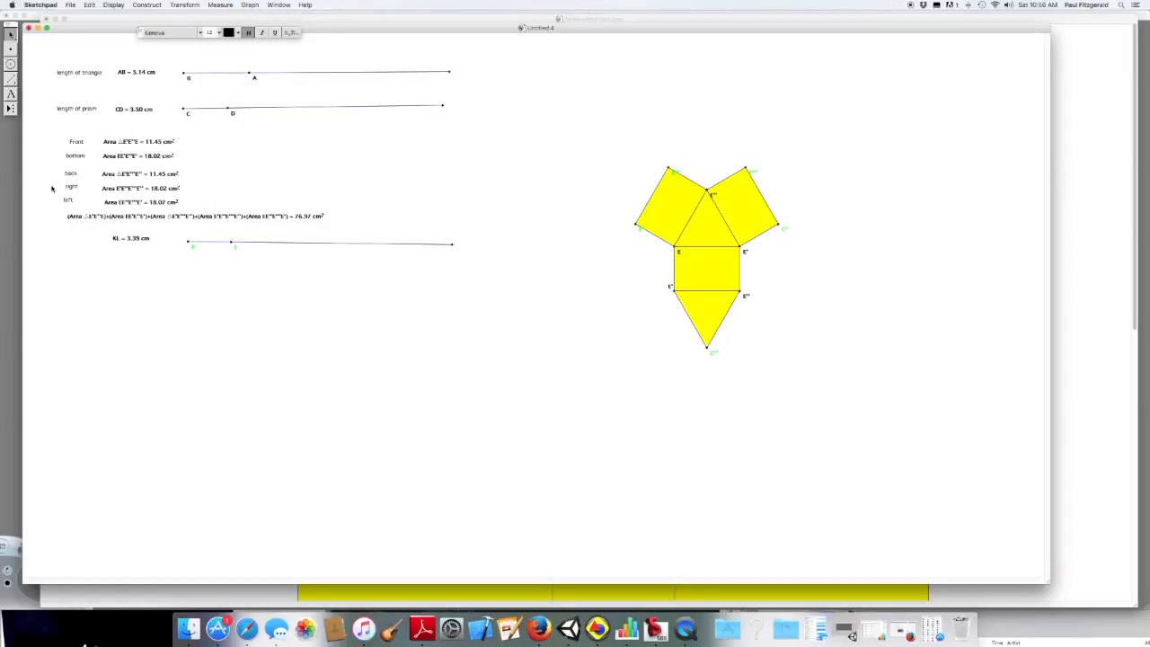
# - Add the caption "print width" and align it and the KL measurement just below the total area
pyautogui.click(11, 93)
pyautogui.click(65, 245)
pyautogui.write('prist width')
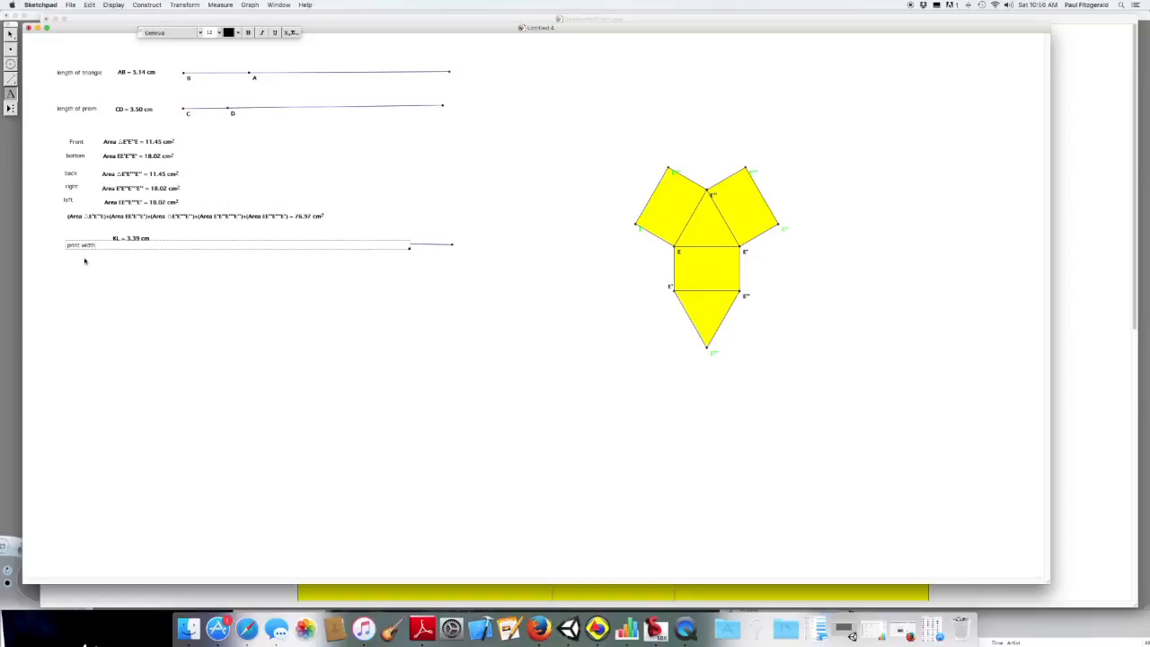
pyautogui.click(111, 303)
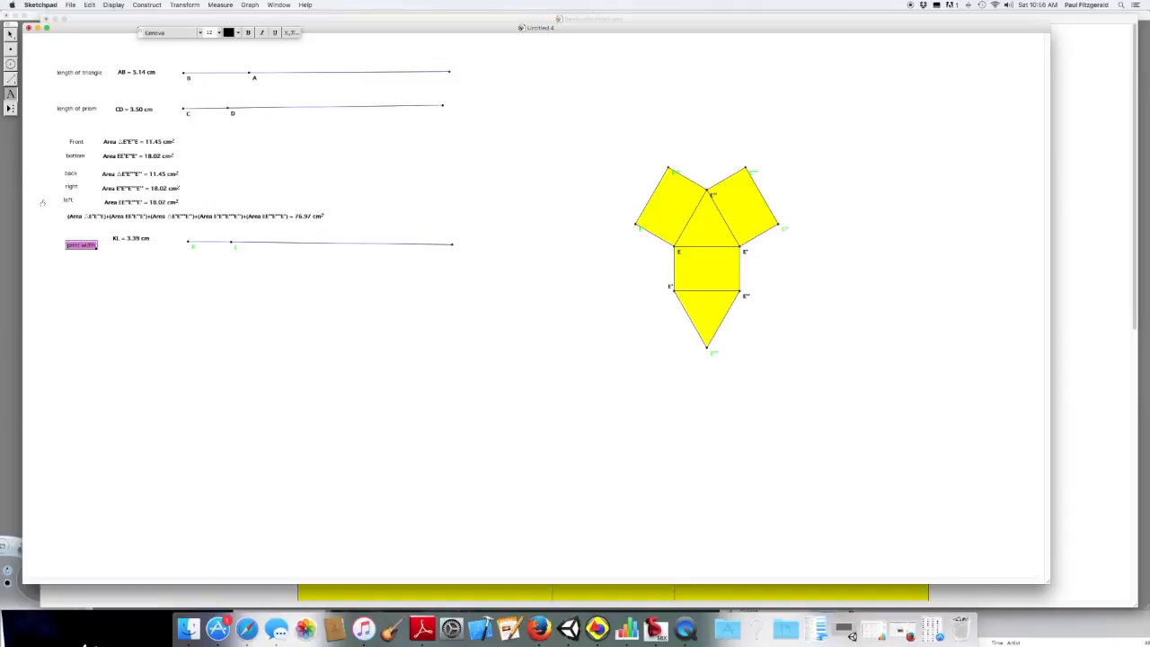
pyautogui.press('Escape')
pyautogui.press('Escape')
pyautogui.moveTo(89, 246); pyautogui.dragTo(134, 232)
pyautogui.click(92, 248)
pyautogui.click(136, 247)
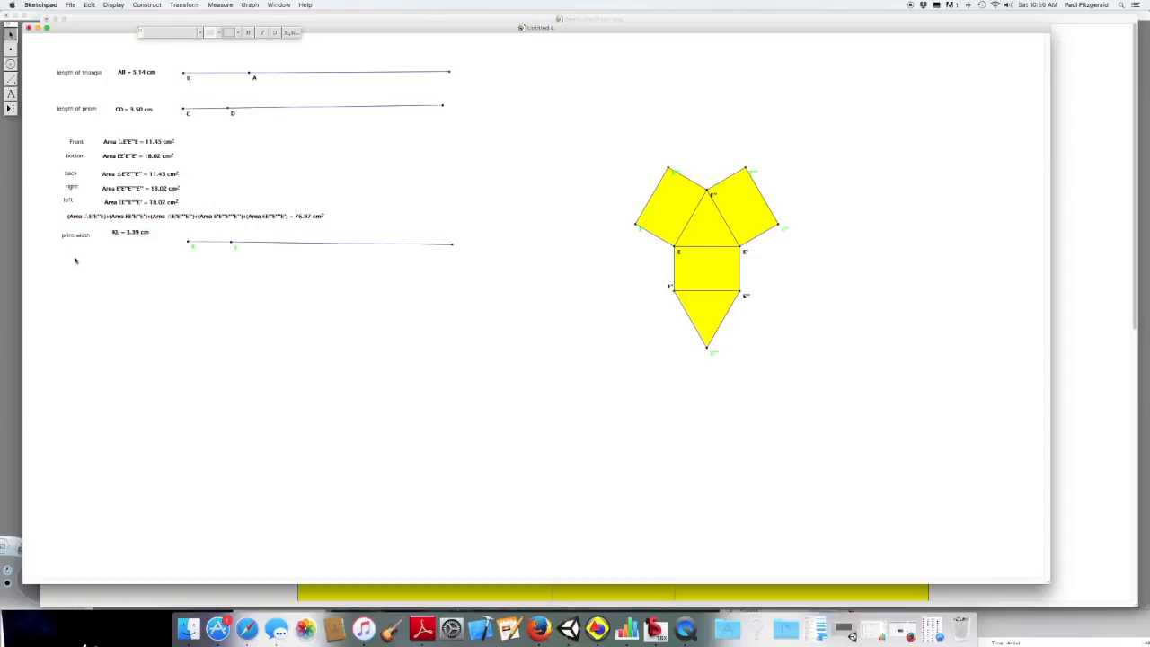
# - Add the caption "volume" below the print width row
pyautogui.click(10, 94)
pyautogui.click(63, 267)
pyautogui.write('volume')
pyautogui.press('Escape')
# - Calculate the total face area multiplied by KL and place the result beside the "volume" caption
pyautogui.click(221, 6)
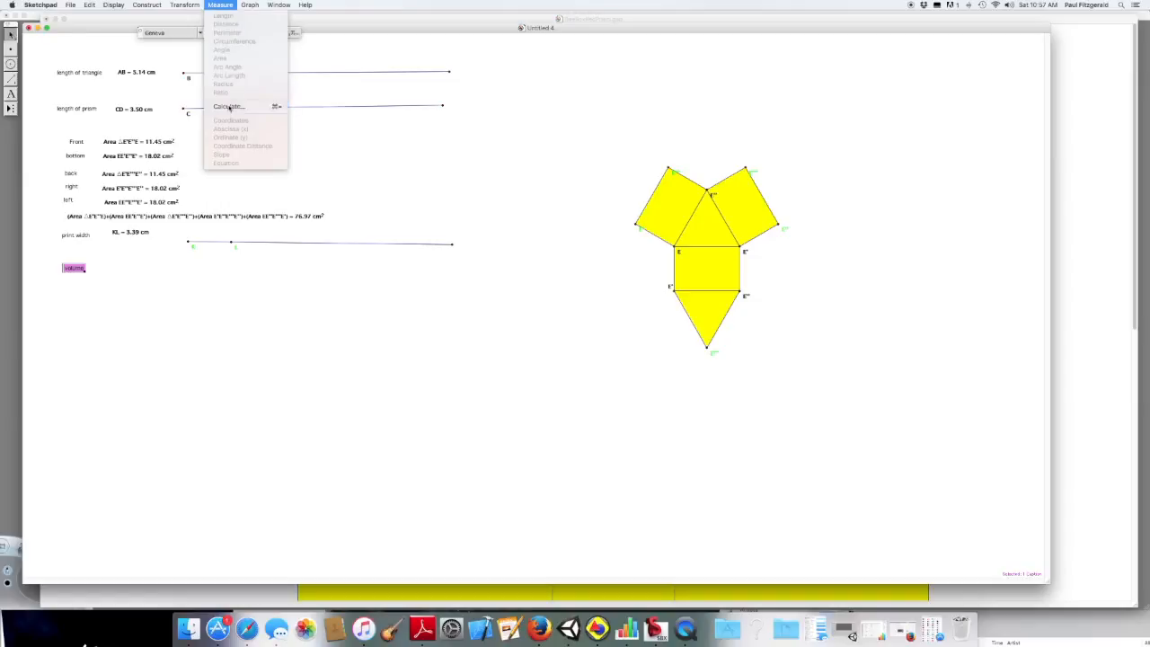
pyautogui.click(231, 108)
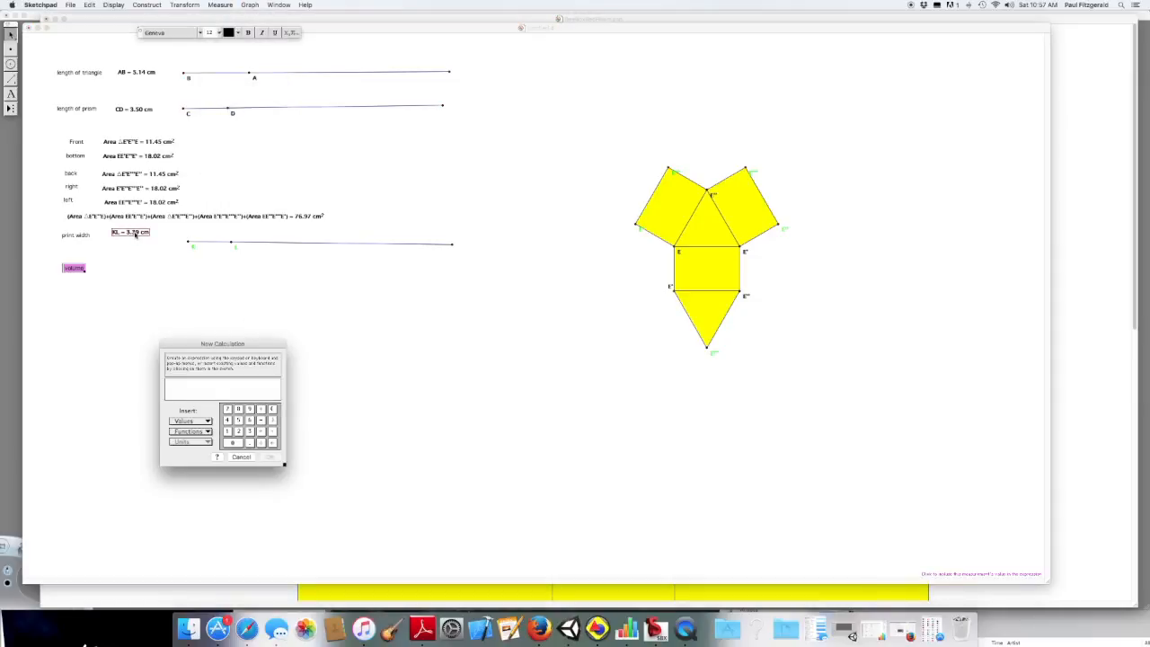
pyautogui.click(175, 217)
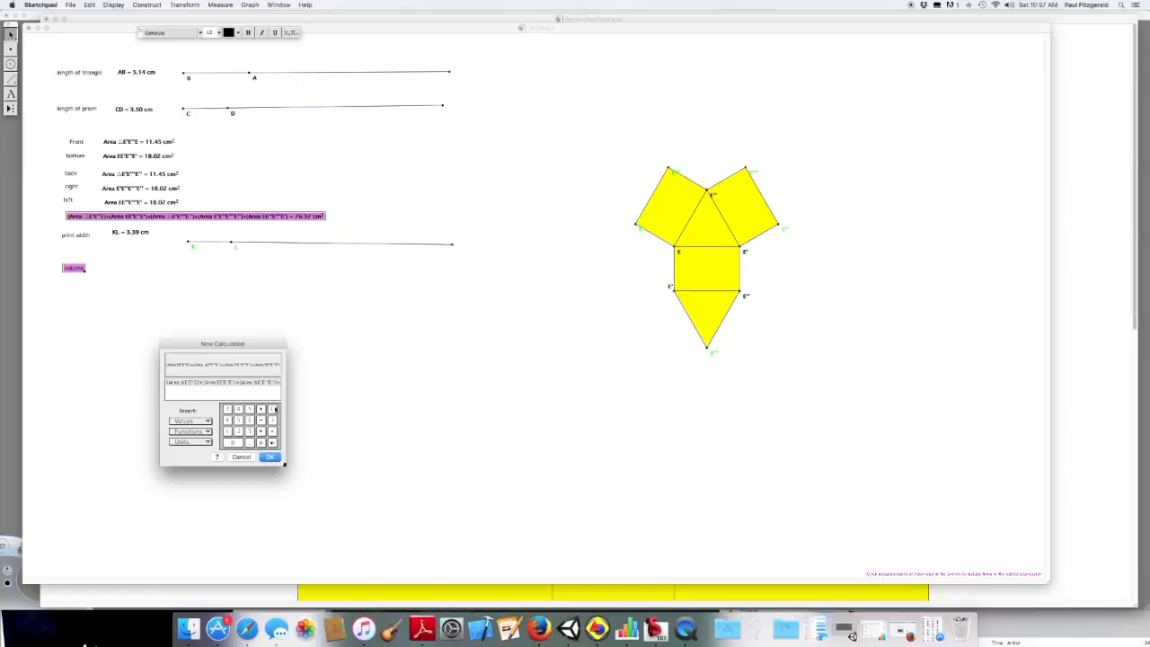
pyautogui.click(261, 431)
pyautogui.click(136, 232)
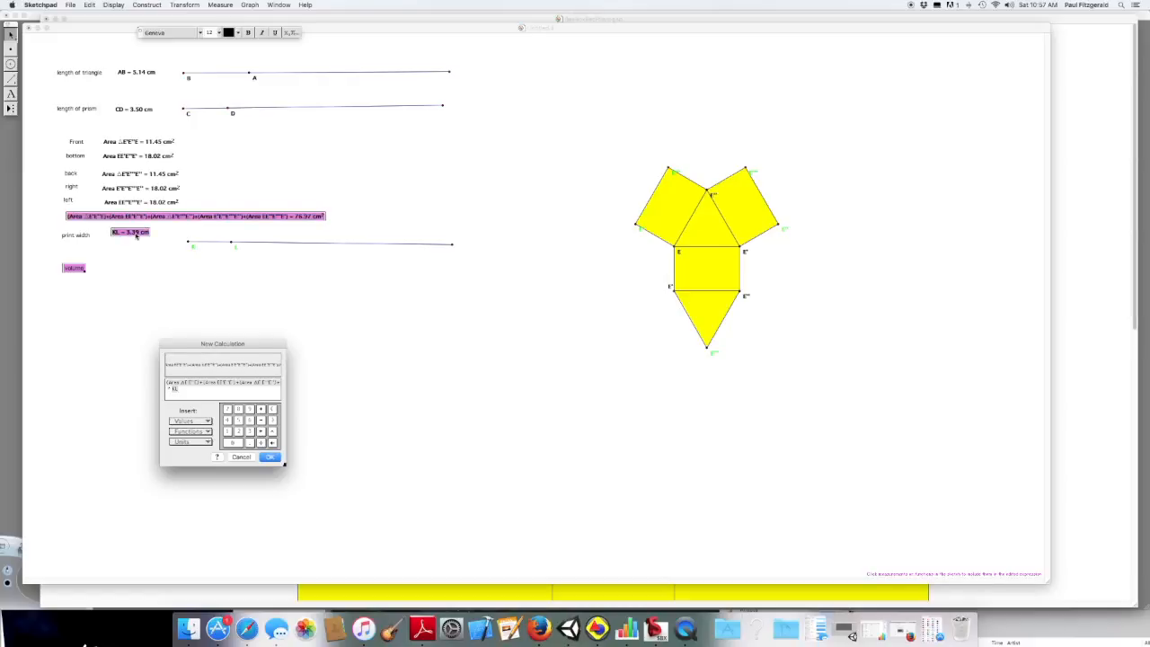
pyautogui.press('Return')
pyautogui.click(199, 323)
pyautogui.moveTo(154, 277); pyautogui.dragTo(187, 268)
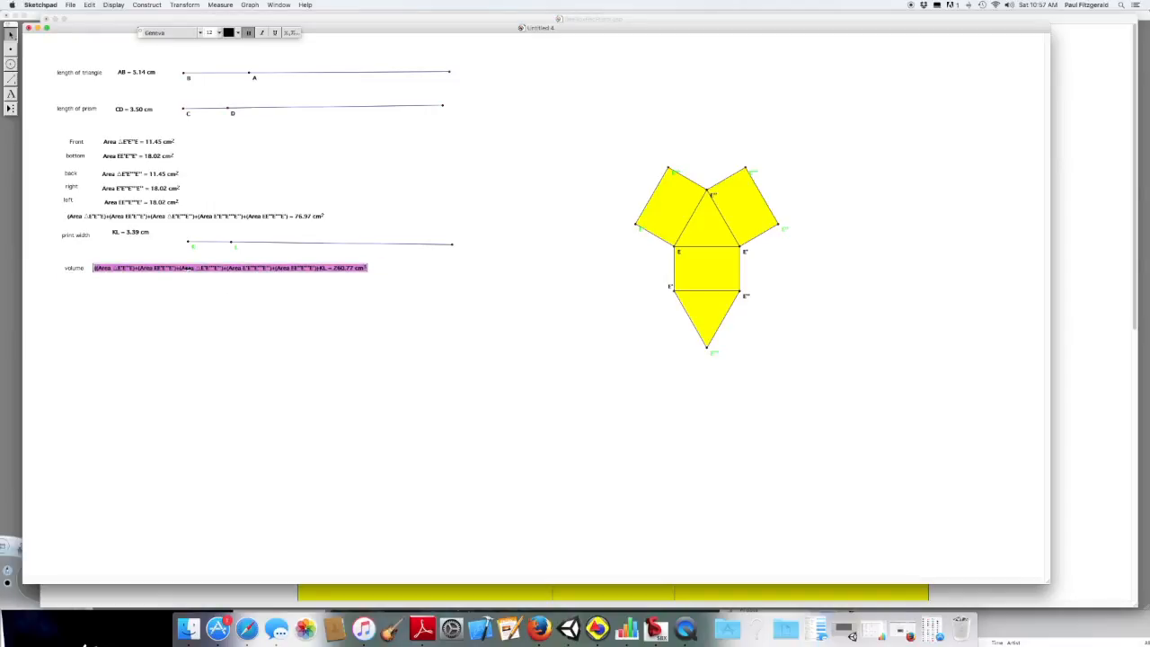
pyautogui.click(221, 322)
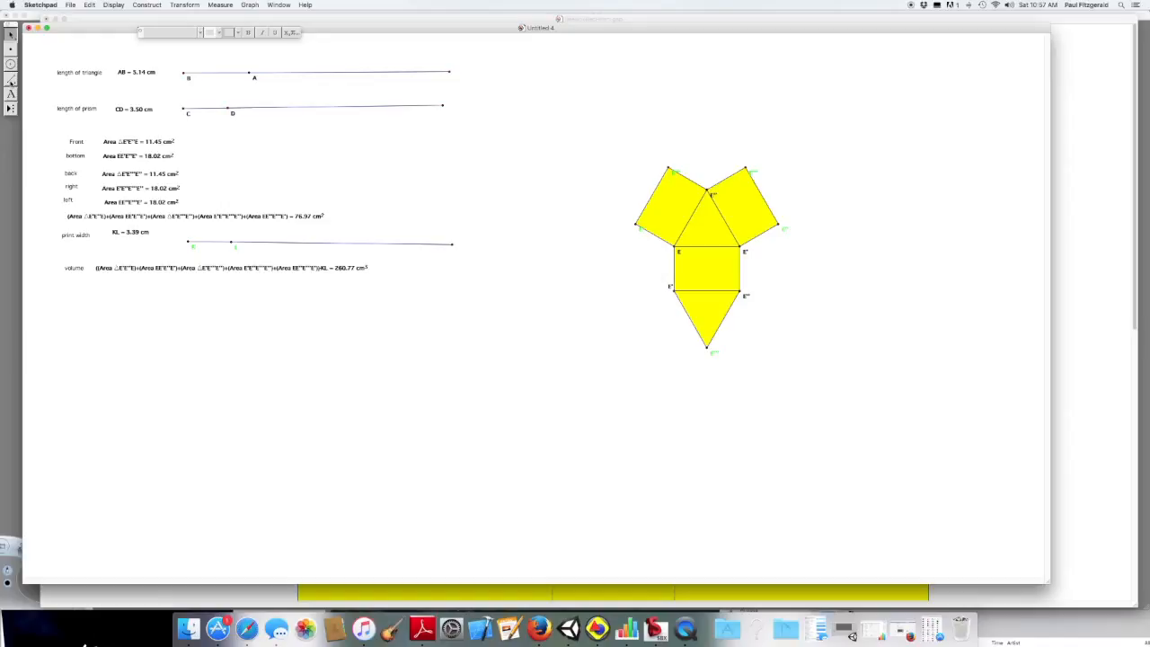
# - Add the caption "density of material" below the volume row
pyautogui.click(11, 94)
pyautogui.click(66, 299)
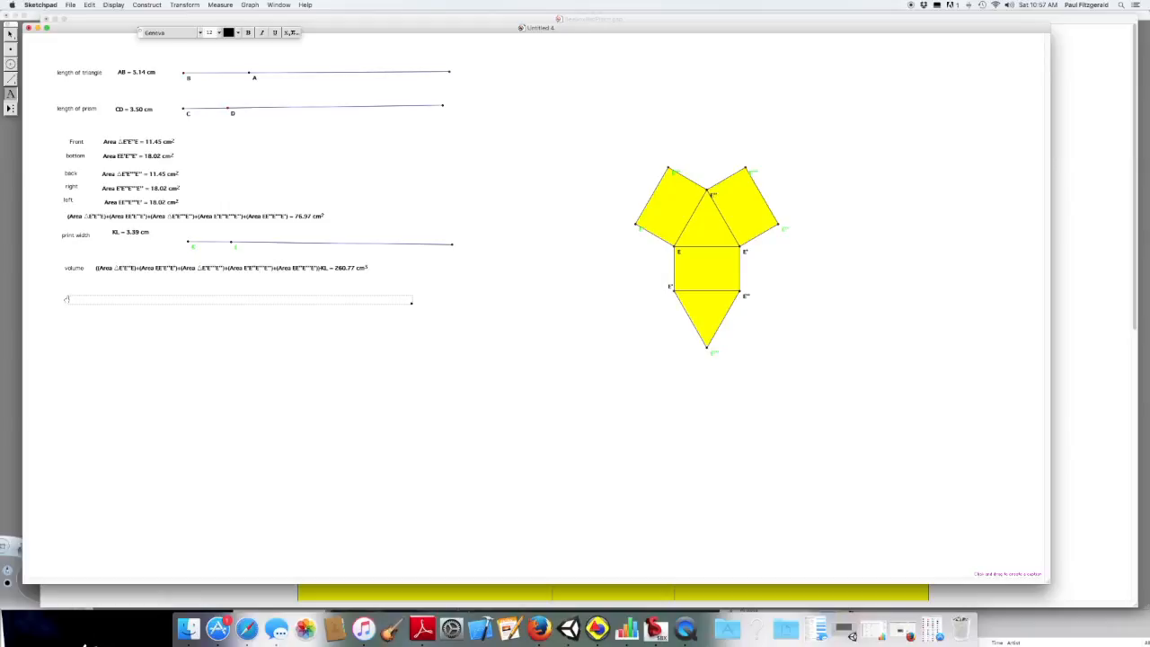
pyautogui.write('density of material')
pyautogui.press('Escape')
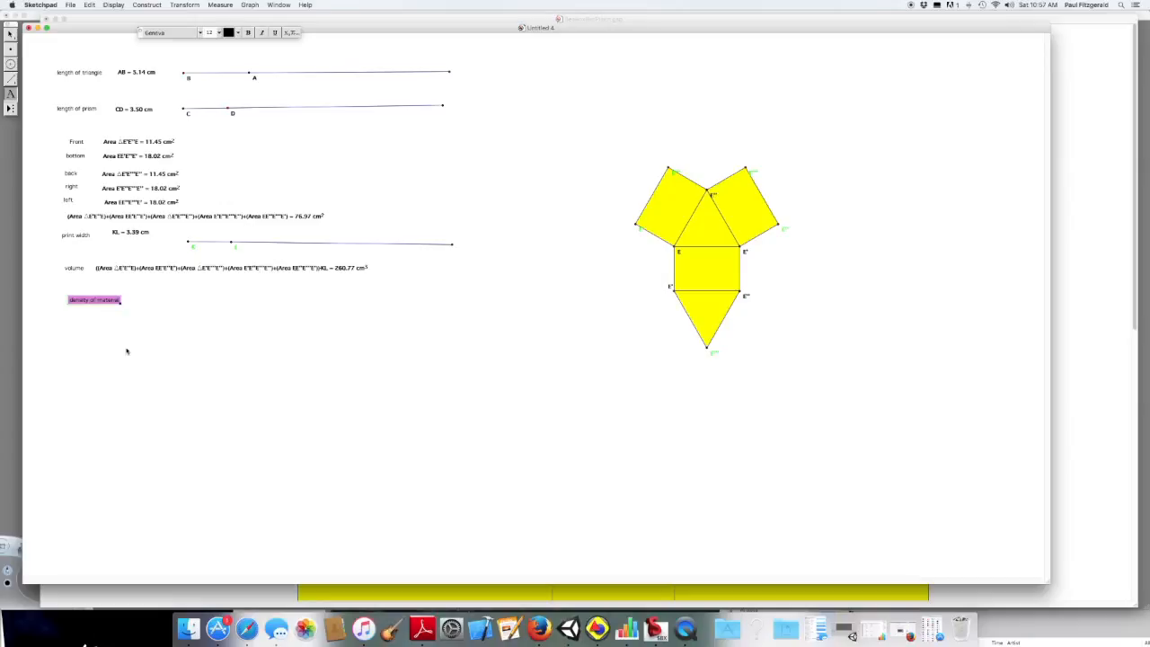
# - Draw a long horizontal segment beside the "density of material" caption and place a point on it near its left end
pyautogui.click(11, 79)
pyautogui.moveTo(182, 299); pyautogui.dragTo(455, 302)
pyautogui.click(11, 49)
pyautogui.click(227, 300)
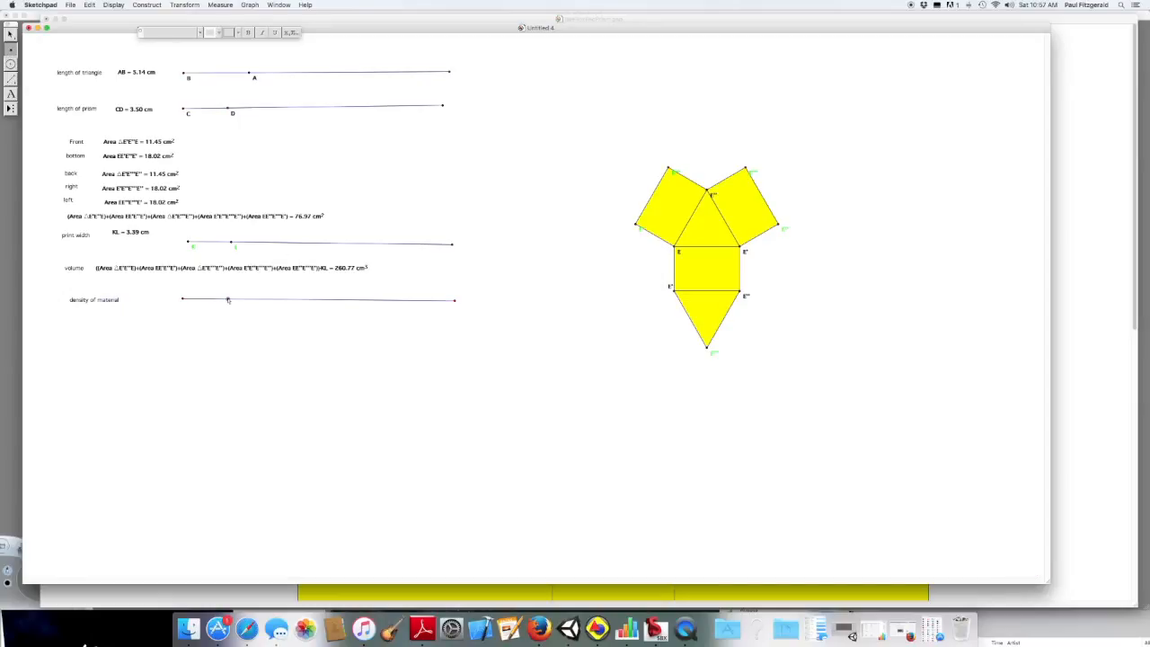
# - Measure the distance between the density segment's left endpoint and its point, and place the measurement beside the caption
pyautogui.click(11, 34)
pyautogui.click(183, 298)
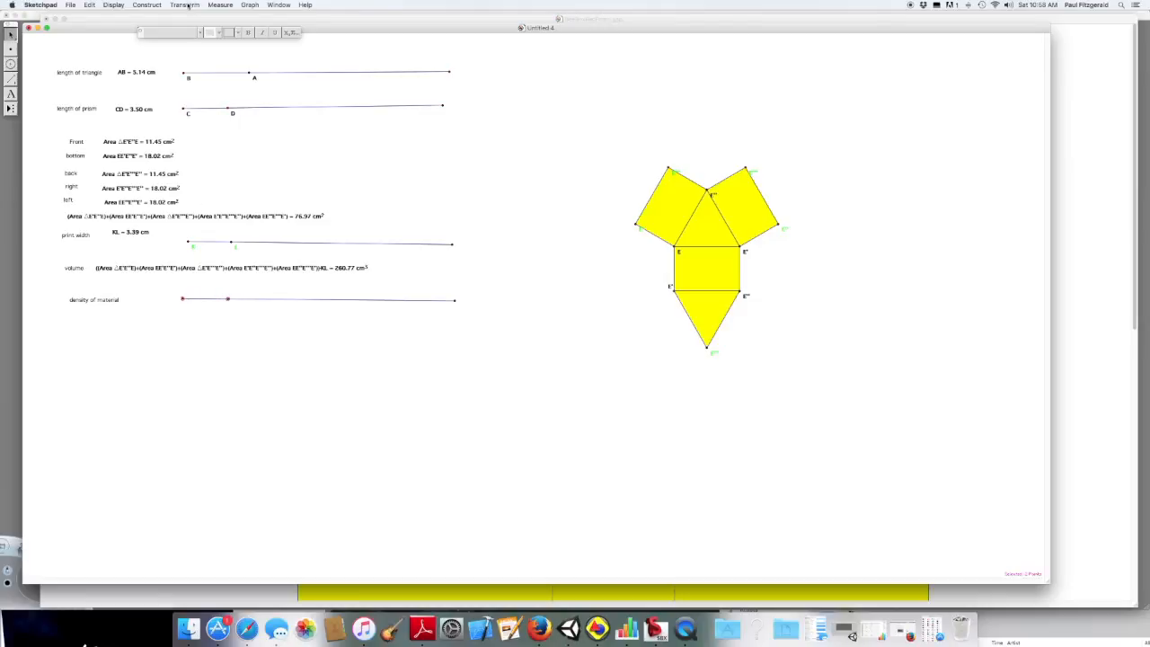
pyautogui.click(224, 6)
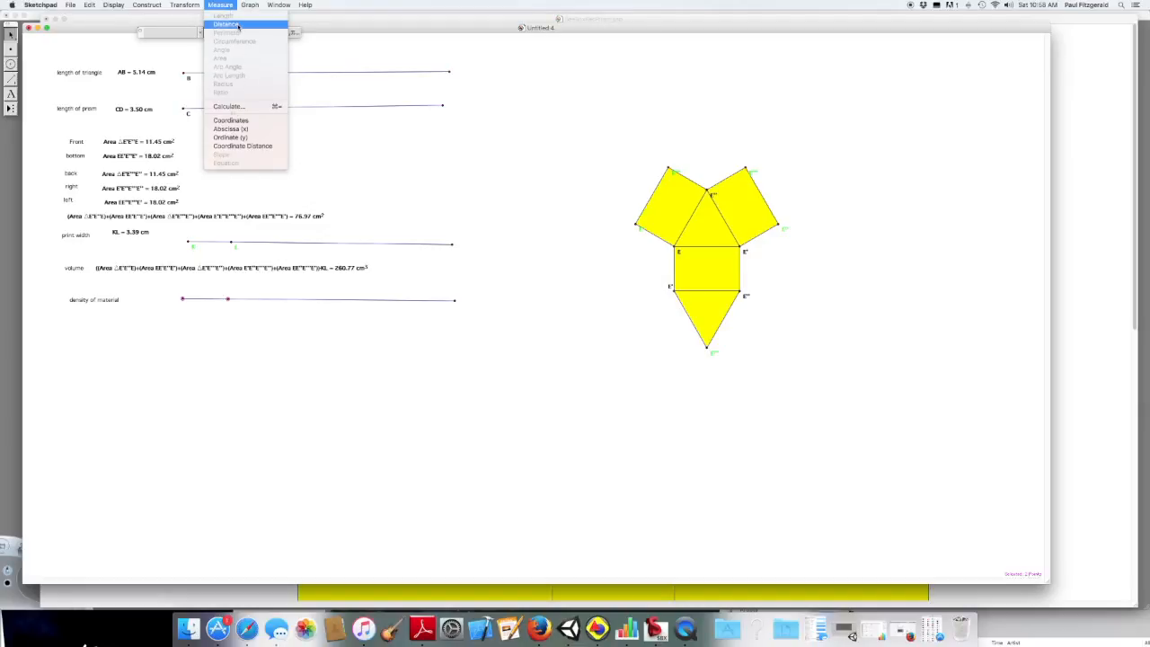
pyautogui.click(229, 24)
pyautogui.moveTo(123, 305); pyautogui.dragTo(150, 298)
pyautogui.click(145, 326)
# - Slide point N to make MN about 1.27 cm, and nudge the "density of material" caption into line with its measurement
pyautogui.moveTo(229, 299); pyautogui.dragTo(199, 299)
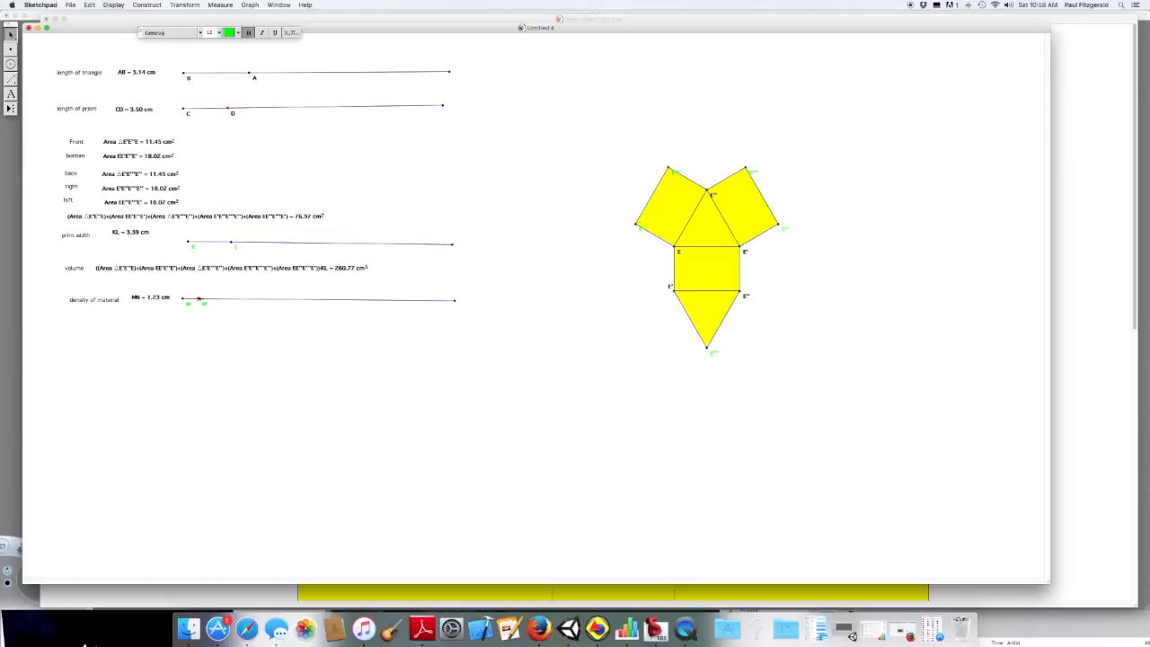
pyautogui.click(194, 321)
pyautogui.moveTo(87, 299); pyautogui.dragTo(79, 295)
pyautogui.click(97, 325)
# - Add the caption "mass of material" and place it directly below the "density of material" caption
pyautogui.click(10, 94)
pyautogui.click(69, 331)
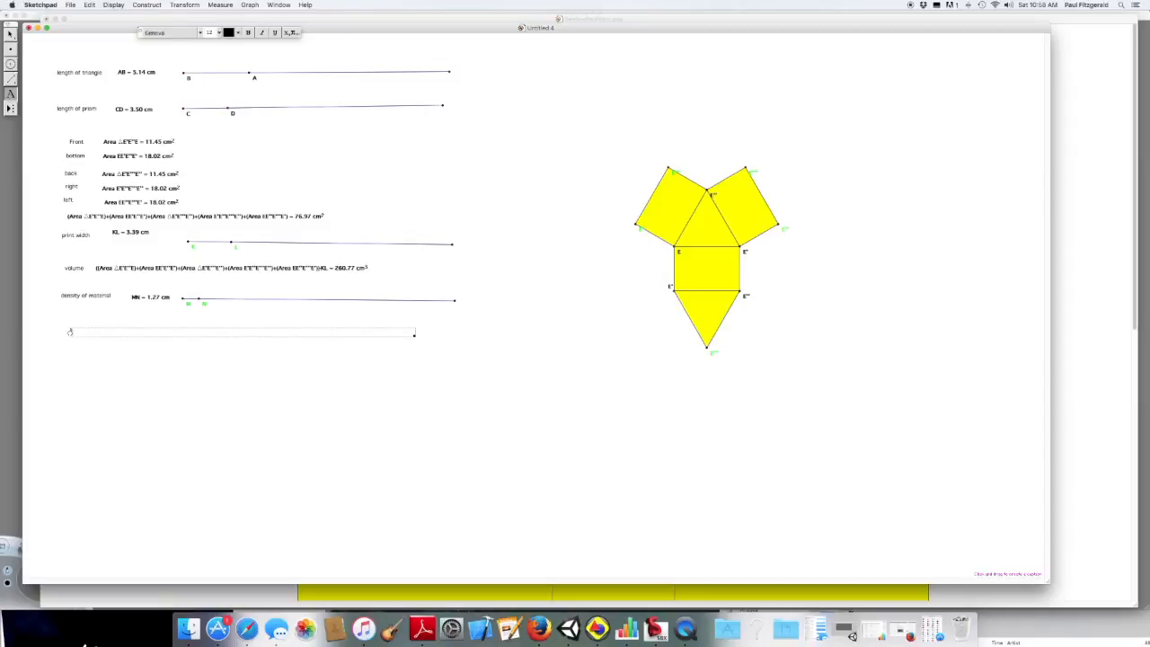
pyautogui.write('mass of material')
pyautogui.press('Escape')
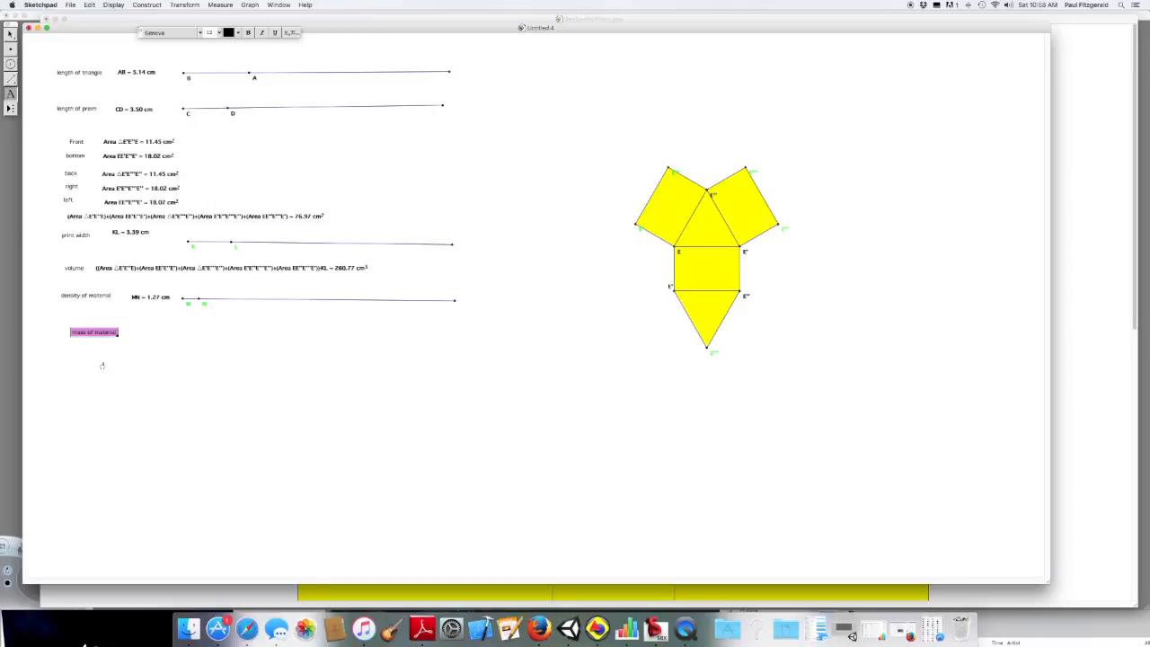
pyautogui.click(11, 36)
pyautogui.click(144, 350)
pyautogui.moveTo(110, 335); pyautogui.dragTo(90, 318)
pyautogui.click(150, 365)
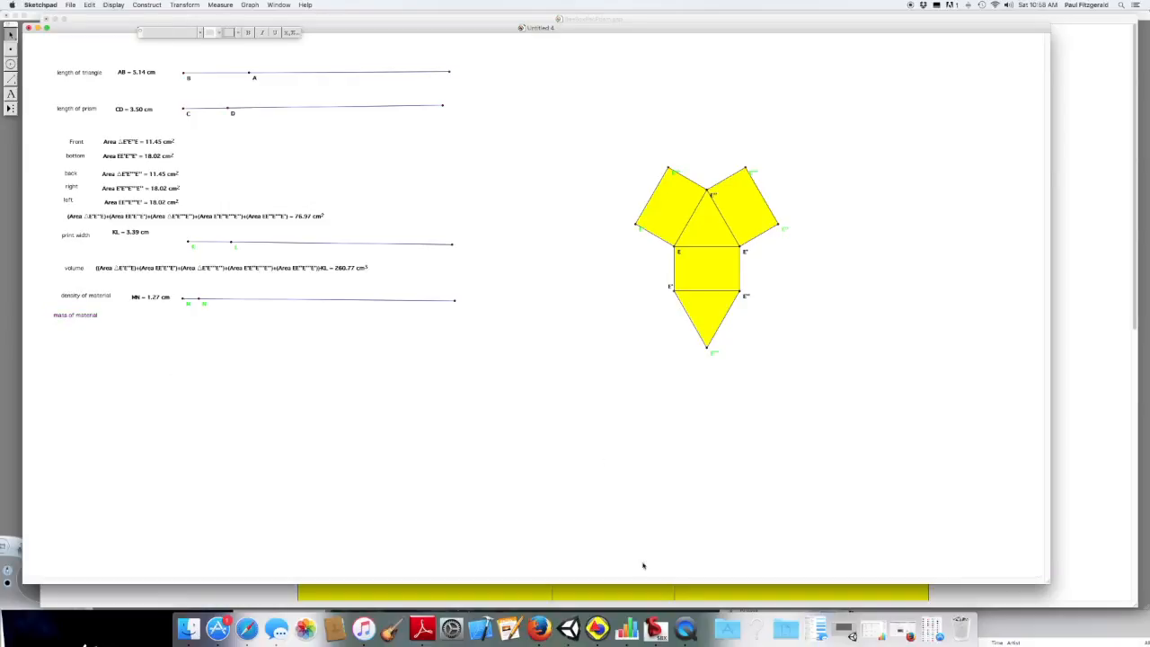
# - Switch to SketchBook Express and handwrite the unit conversion cm³/1 × 1.25 g/1 cm³ = g above the net sketch
pyautogui.click(656, 628)
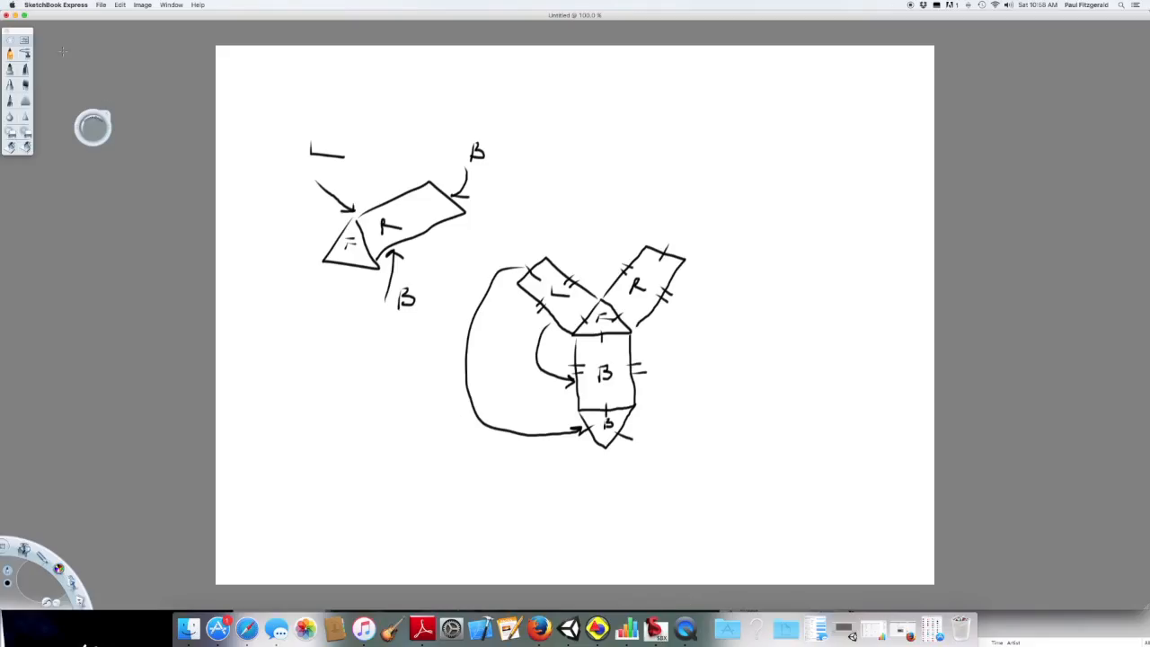
pyautogui.click(100, 6)
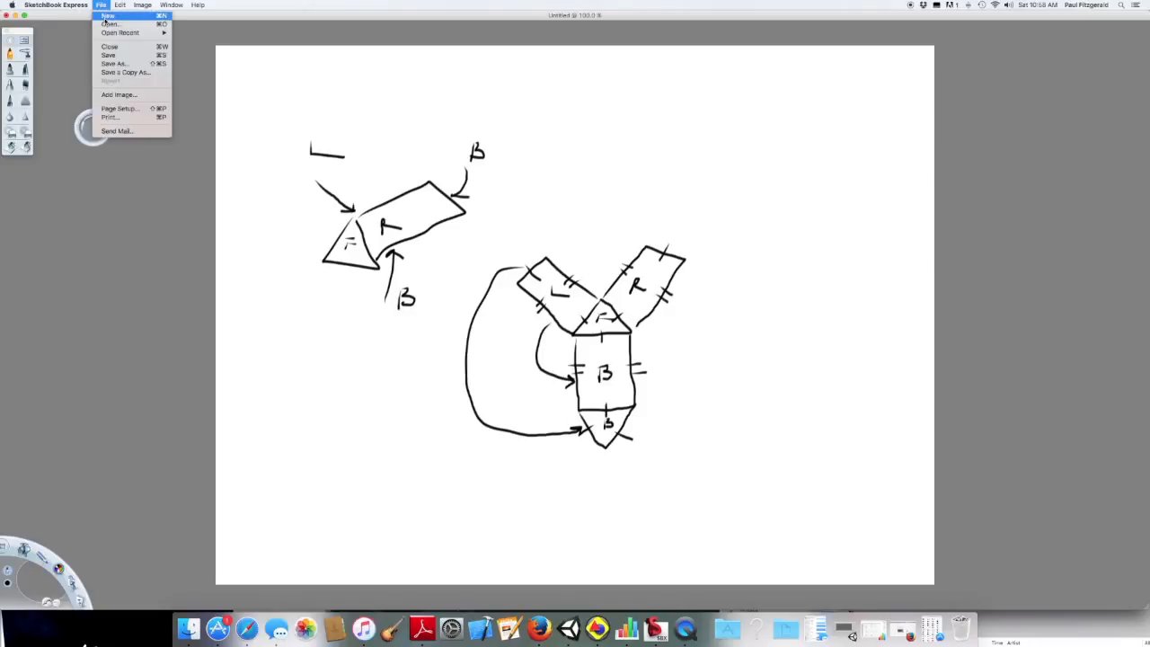
pyautogui.click(109, 46)
pyautogui.click(604, 199)
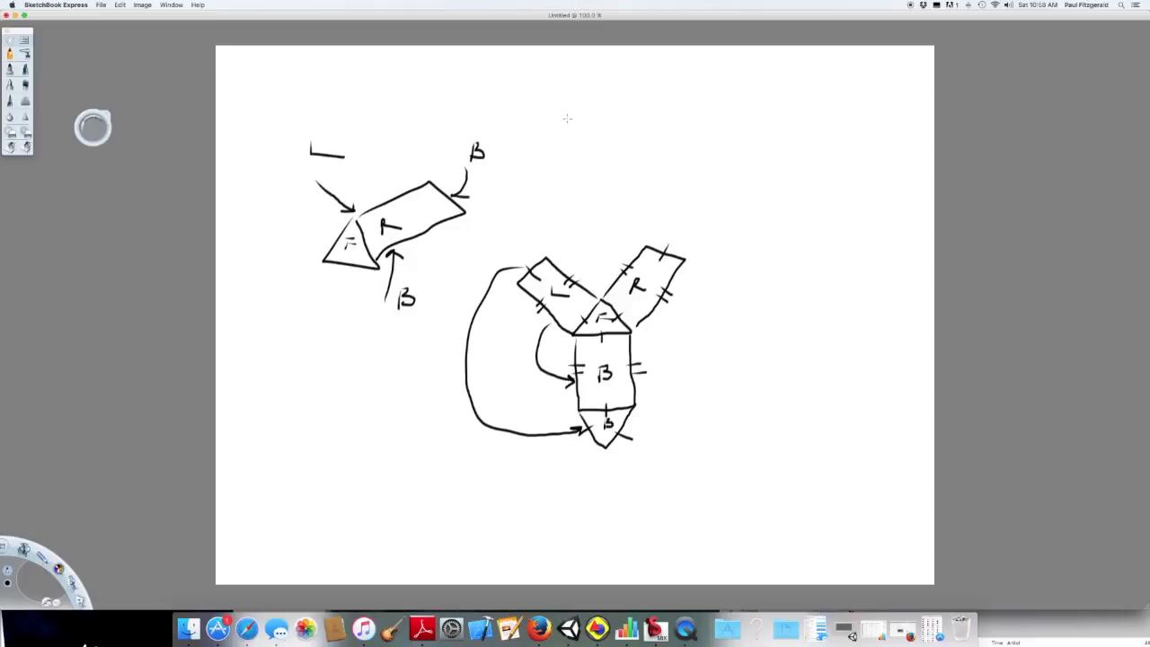
pyautogui.moveTo(566, 113)
pyautogui.mouseDown()
pyautogui.moveTo(604, 118)
pyautogui.moveTo(608, 104)
pyautogui.mouseUp()
pyautogui.moveTo(554, 134); pyautogui.dragTo(632, 135)
pyautogui.moveTo(784, 130)
pyautogui.mouseDown()
pyautogui.moveTo(851, 125)
pyautogui.moveTo(844, 151)
pyautogui.mouseUp()
pyautogui.moveTo(844, 137); pyautogui.dragTo(866, 133)
pyautogui.moveTo(643, 131)
pyautogui.mouseDown()
pyautogui.moveTo(658, 142)
pyautogui.moveTo(645, 142)
pyautogui.moveTo(769, 138)
pyautogui.mouseUp()
pyautogui.moveTo(692, 155)
pyautogui.mouseDown()
pyautogui.moveTo(694, 173)
pyautogui.moveTo(733, 164)
pyautogui.moveTo(737, 176)
pyautogui.mouseUp()
pyautogui.moveTo(732, 147)
pyautogui.mouseDown()
pyautogui.moveTo(744, 149)
pyautogui.moveTo(739, 164)
pyautogui.mouseUp()
pyautogui.moveTo(685, 112)
pyautogui.mouseDown()
pyautogui.moveTo(688, 124)
pyautogui.moveTo(724, 123)
pyautogui.moveTo(761, 100)
pyautogui.moveTo(734, 137)
pyautogui.mouseUp()
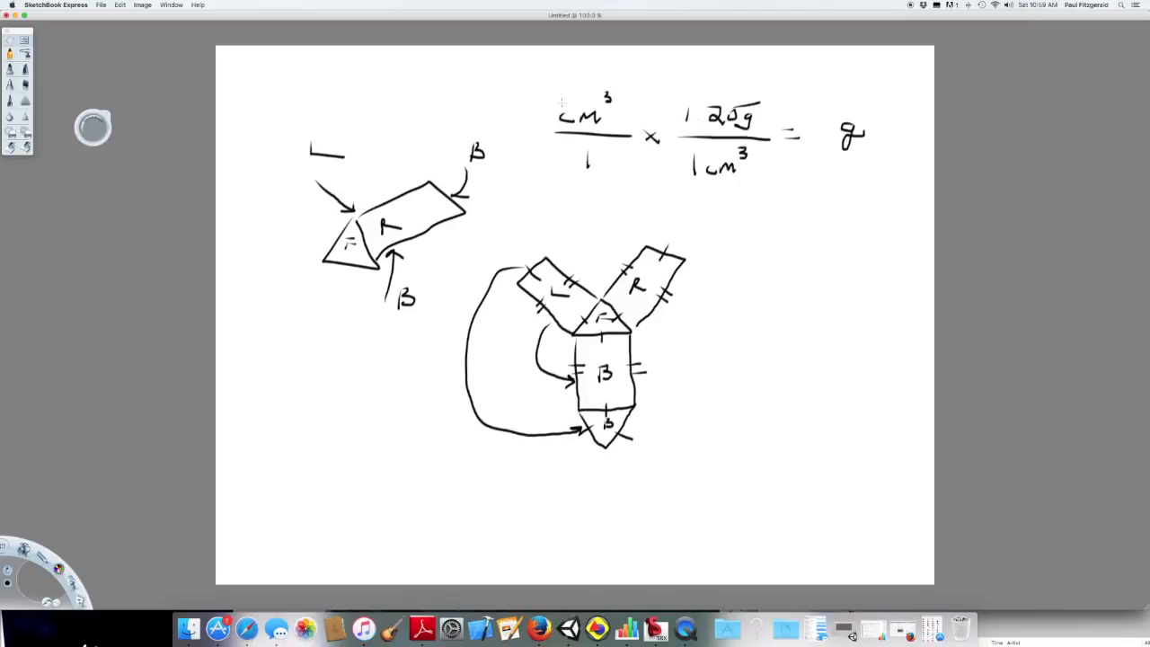
# - Write an X before the conversion, strike out both cm units, circle the g and bracket the density fraction
pyautogui.moveTo(513, 94)
pyautogui.mouseDown()
pyautogui.moveTo(541, 130)
pyautogui.moveTo(506, 131)
pyautogui.mouseUp()
pyautogui.moveTo(569, 92); pyautogui.dragTo(603, 125)
pyautogui.moveTo(712, 156); pyautogui.dragTo(762, 180)
pyautogui.moveTo(768, 114)
pyautogui.mouseDown()
pyautogui.moveTo(753, 108)
pyautogui.moveTo(742, 134)
pyautogui.moveTo(764, 114)
pyautogui.mouseUp()
pyautogui.moveTo(675, 90)
pyautogui.mouseDown()
pyautogui.moveTo(664, 144)
pyautogui.moveTo(692, 191)
pyautogui.mouseUp()
pyautogui.moveTo(773, 84); pyautogui.dragTo(766, 189)
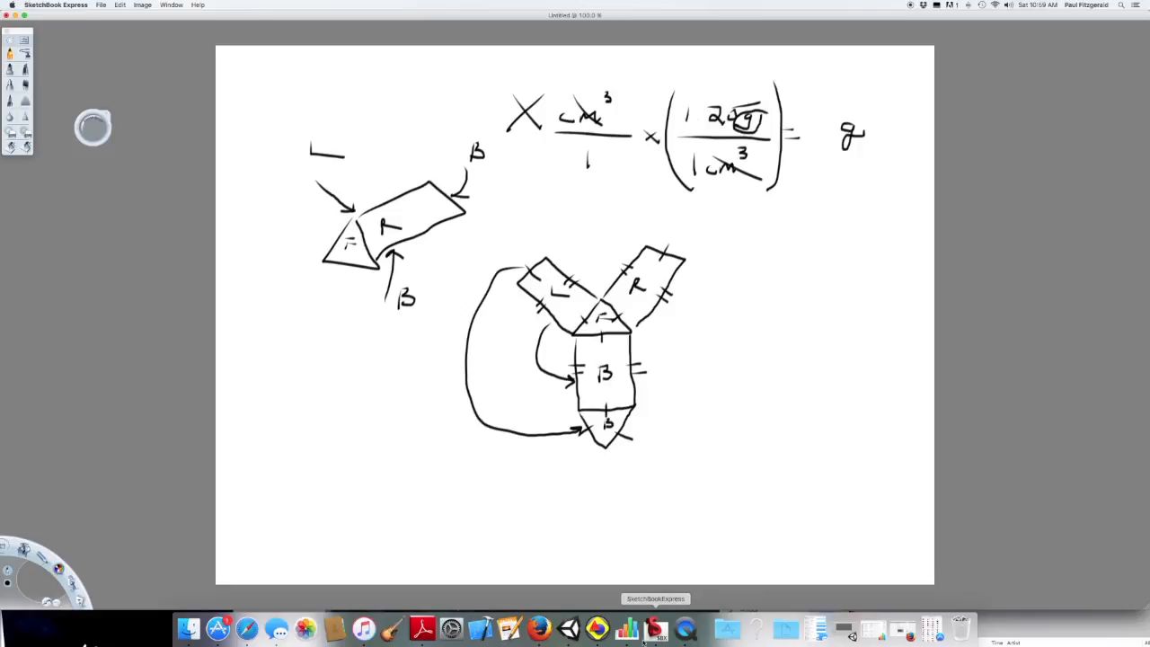
# - Back in Sketchpad, calculate the volume multiplied by MN and place the result beside the "mass of material" caption
pyautogui.click(598, 629)
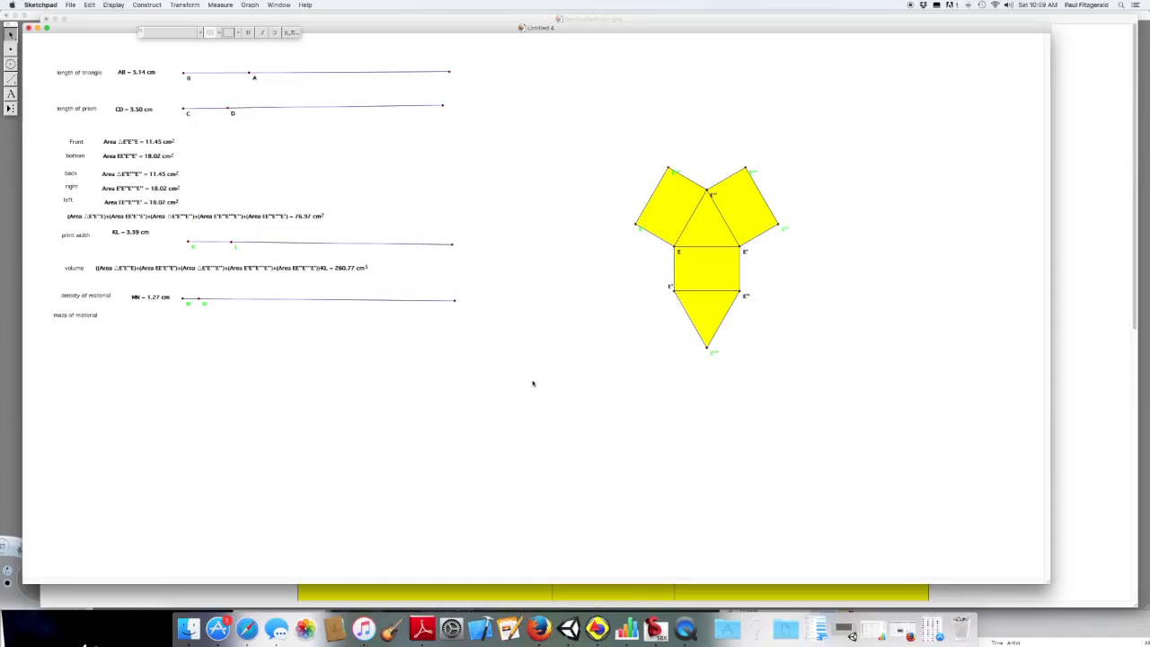
pyautogui.click(225, 6)
pyautogui.click(229, 106)
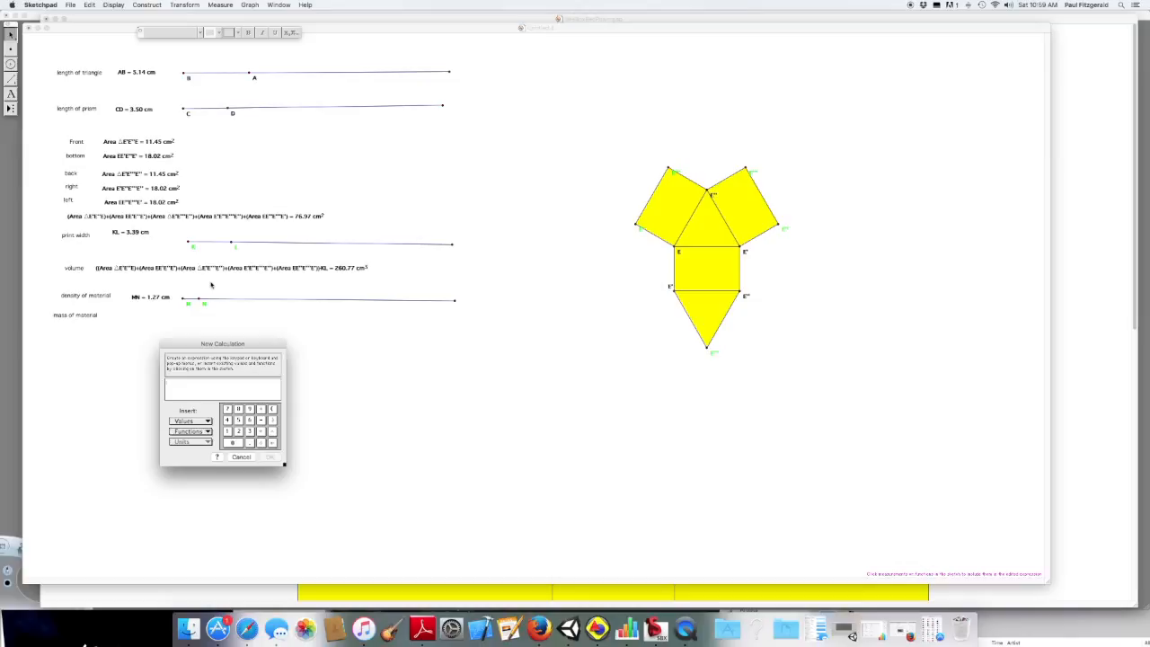
pyautogui.click(319, 269)
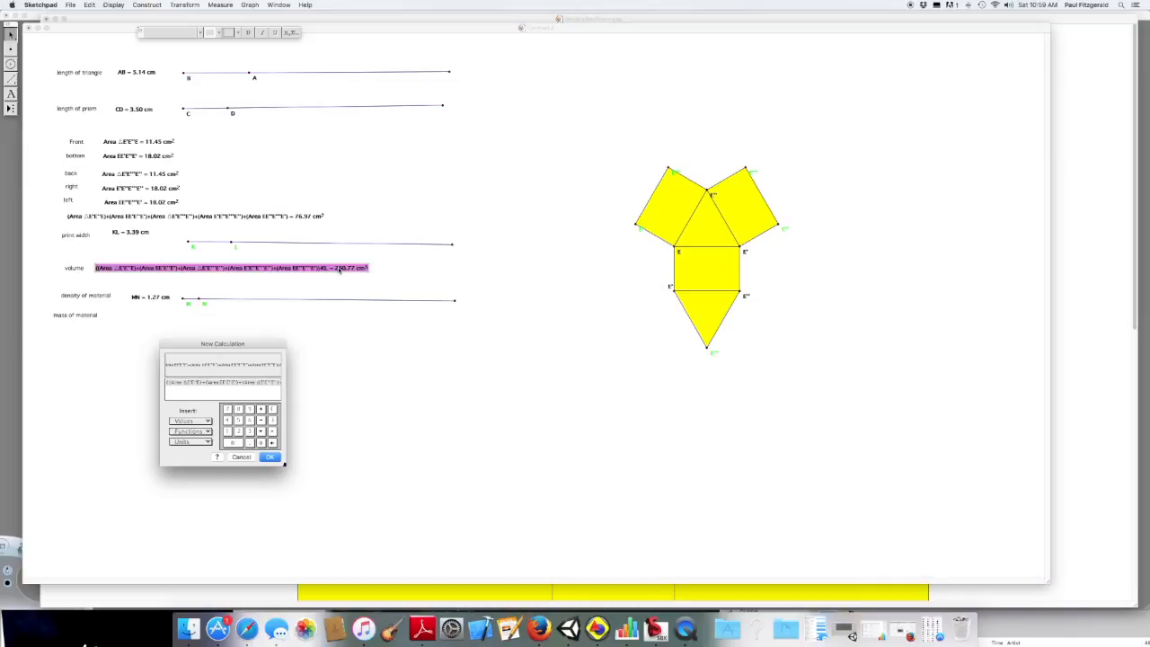
pyautogui.click(263, 432)
pyautogui.click(150, 297)
pyautogui.press('Return')
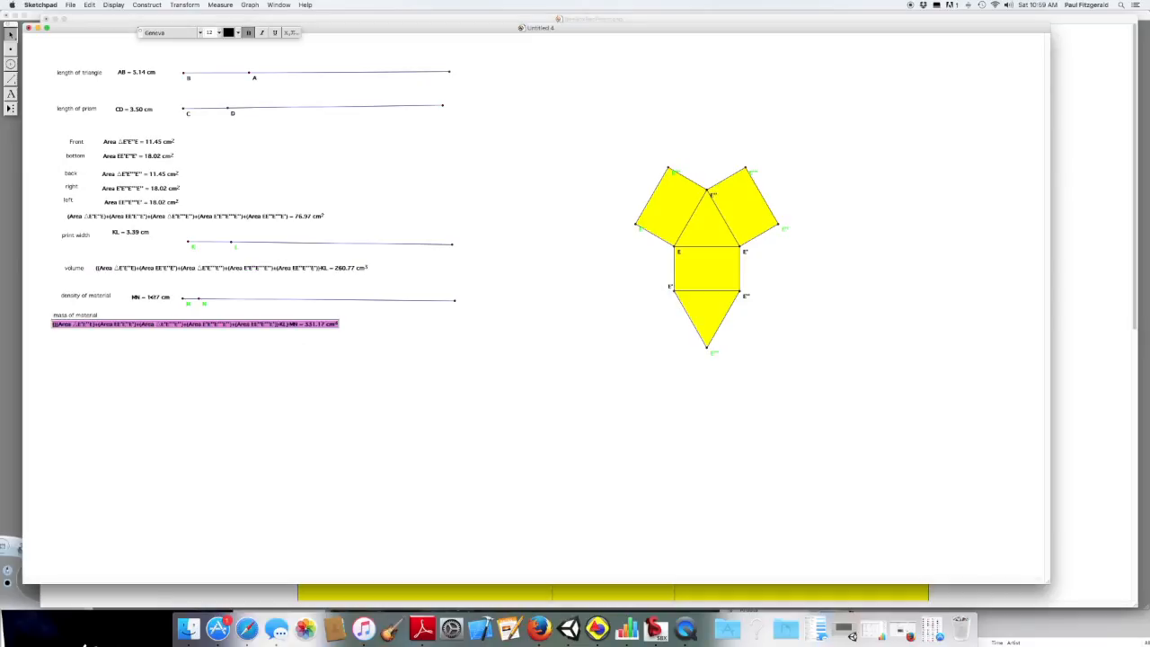
pyautogui.moveTo(171, 327); pyautogui.dragTo(229, 320)
pyautogui.click(221, 366)
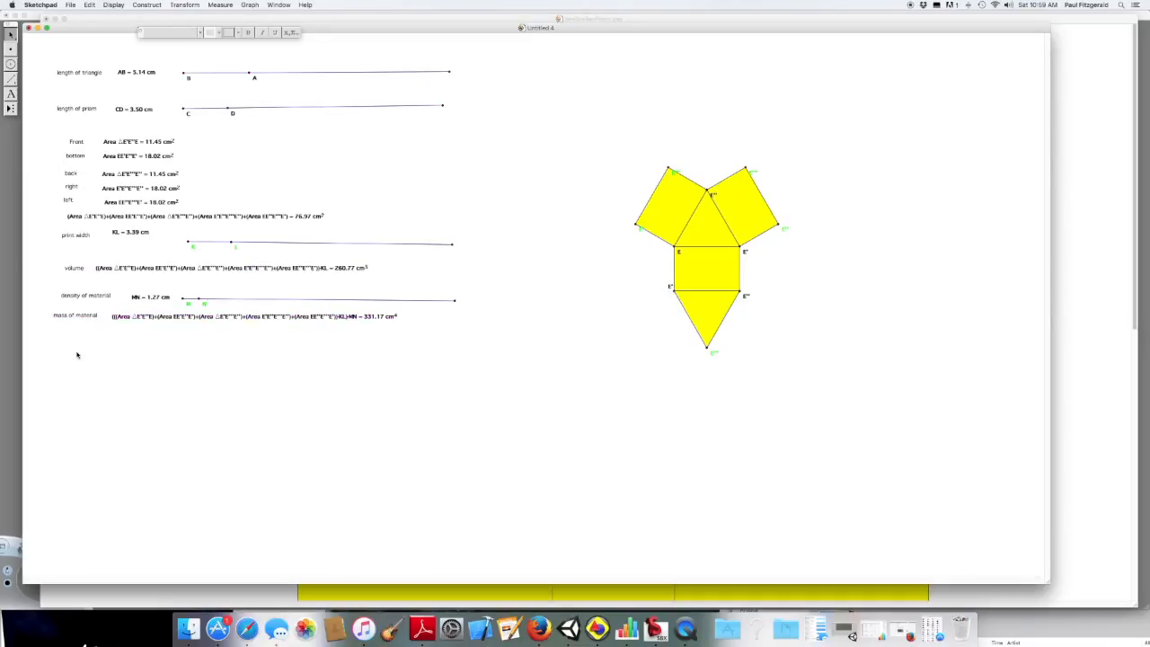
# - Draw a long, nearly horizontal segment below the mass row and place a point on it near its left end
pyautogui.click(11, 78)
pyautogui.moveTo(185, 345); pyautogui.dragTo(452, 338)
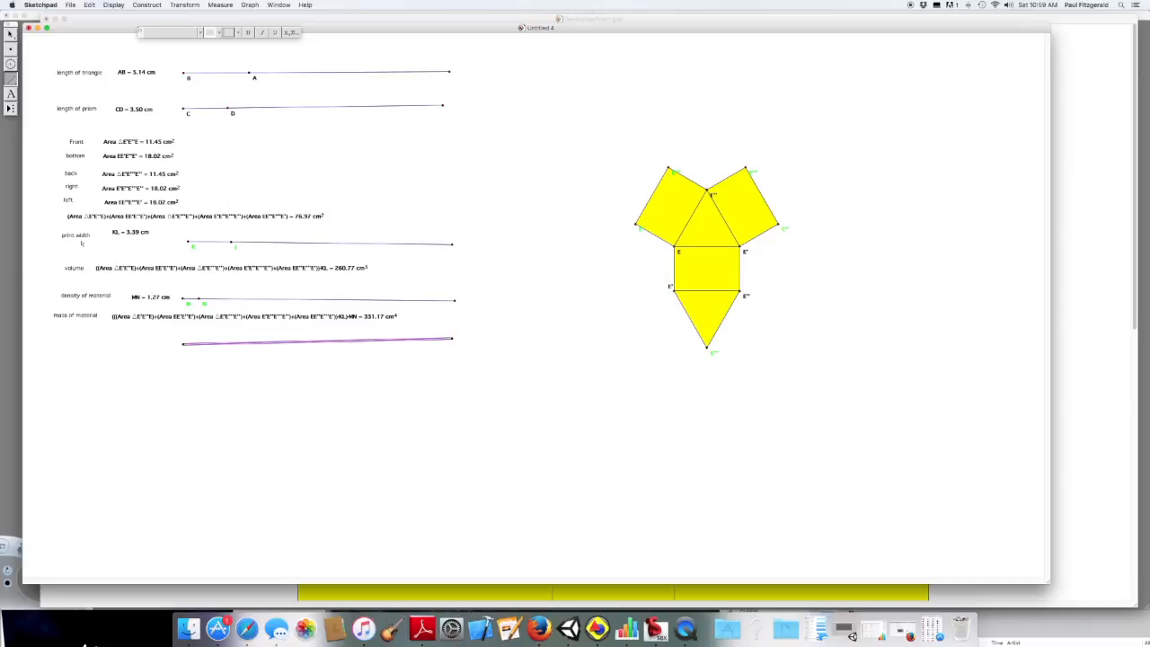
pyautogui.press('Escape')
pyautogui.click(230, 344)
pyautogui.click(228, 344)
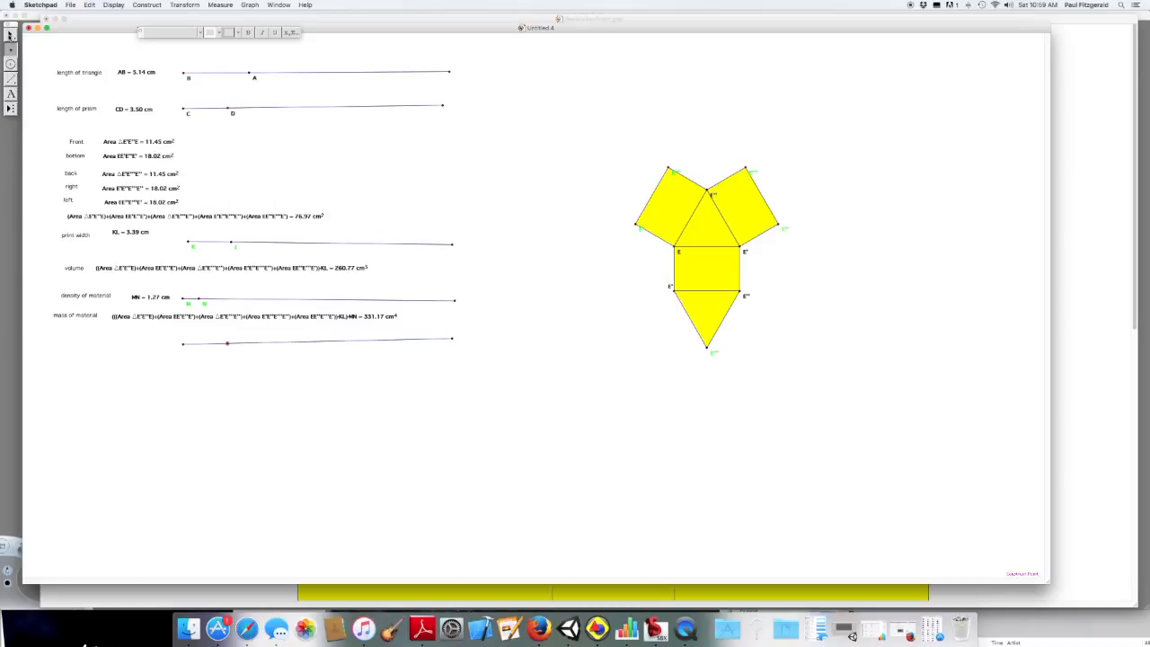
# - Measure the distance between the new segment's left endpoint and its point, and place the measurement left of the segment
pyautogui.click(184, 344)
pyautogui.keyDown('shift'); pyautogui.click(227, 343); pyautogui.keyUp('shift')
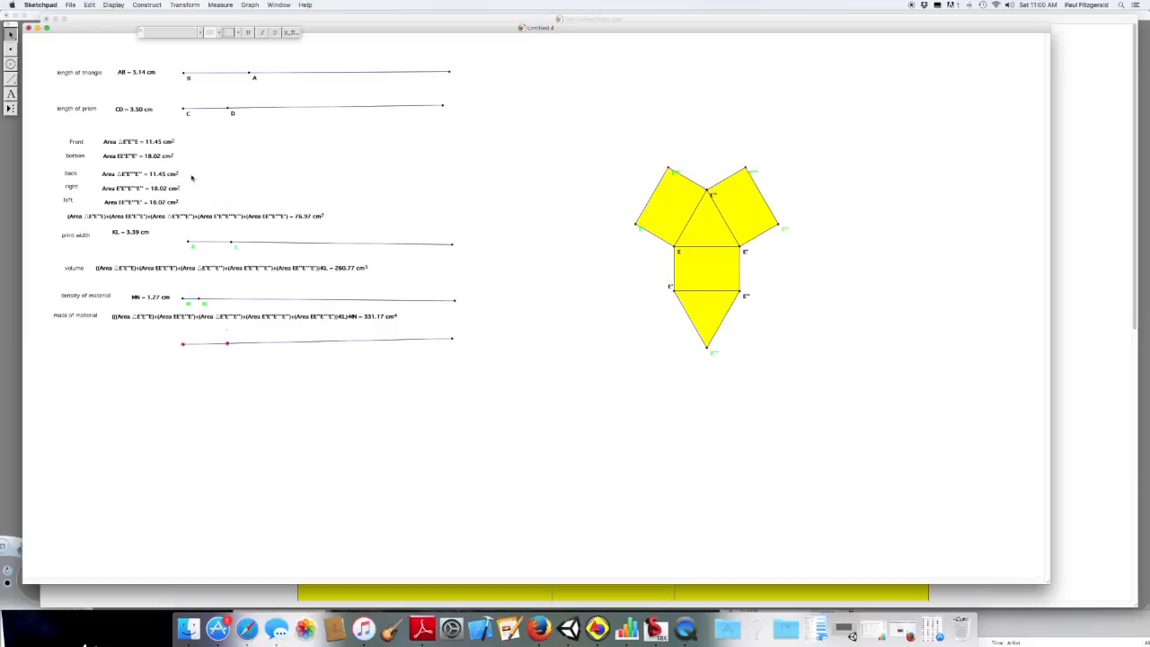
pyautogui.click(221, 4)
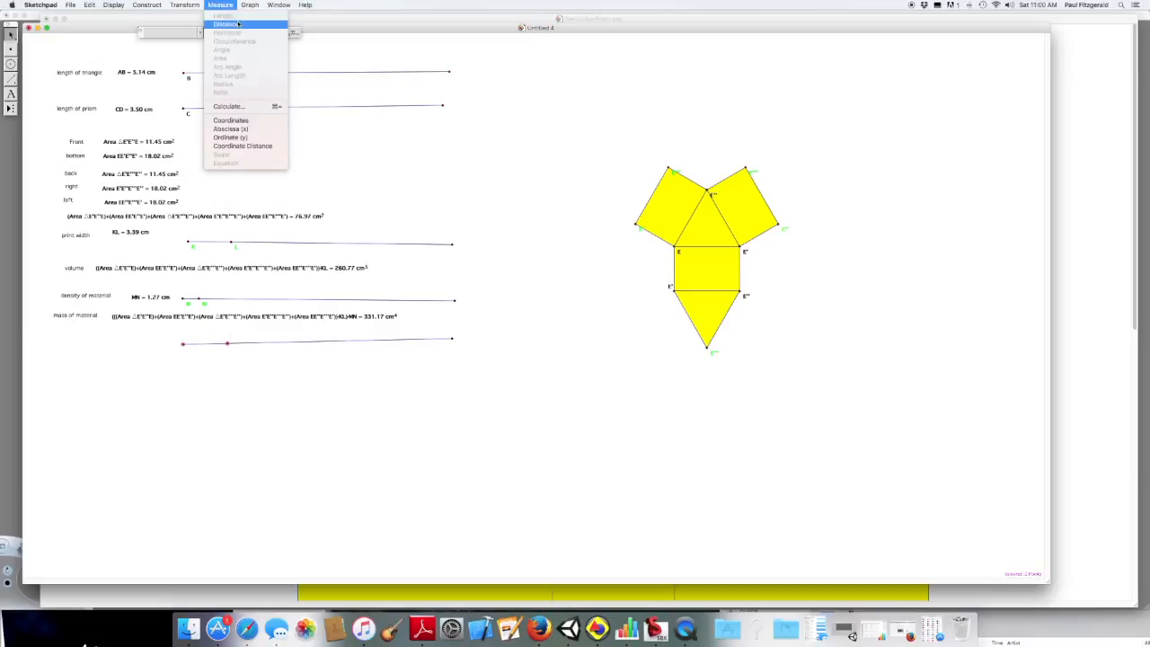
pyautogui.click(231, 25)
pyautogui.moveTo(135, 327); pyautogui.dragTo(150, 344)
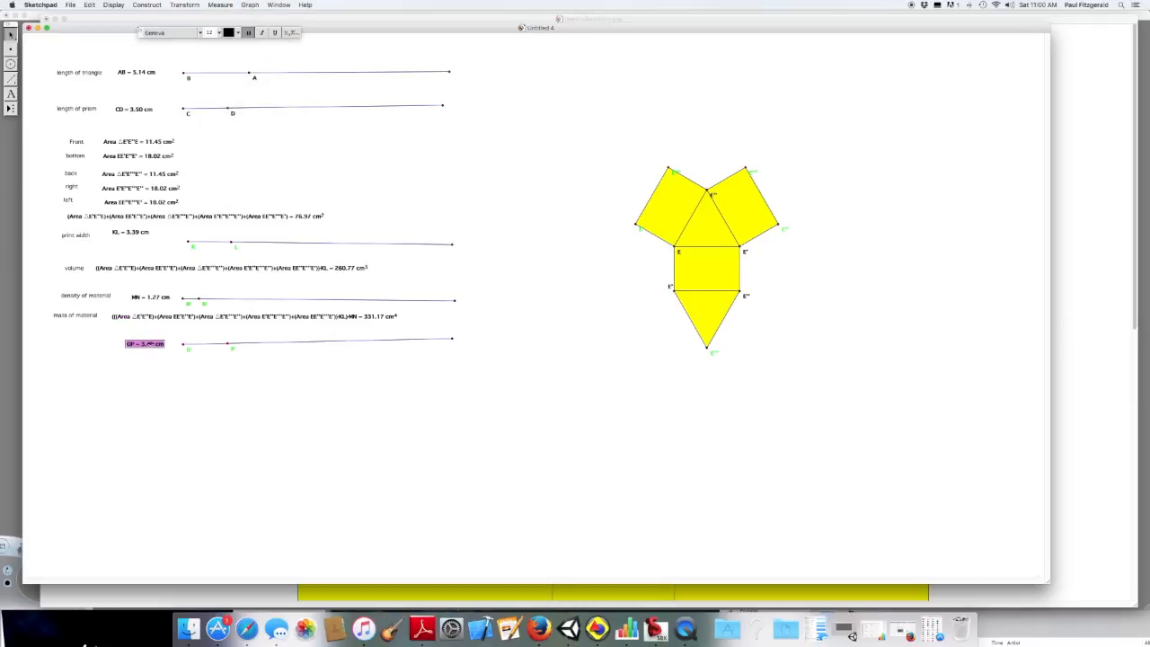
pyautogui.click(145, 366)
# - Add the caption "cost per kg" below the mass caption and line up the OP measurement beside it
pyautogui.click(11, 93)
pyautogui.click(51, 346)
pyautogui.write('cost per kg')
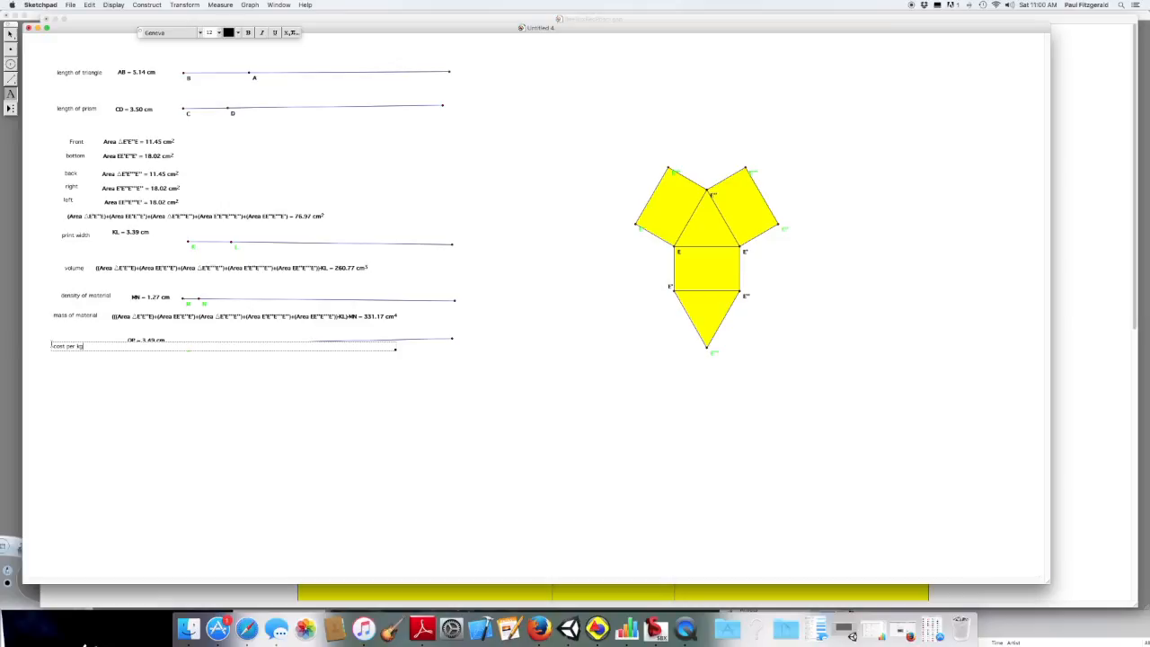
pyautogui.click(10, 36)
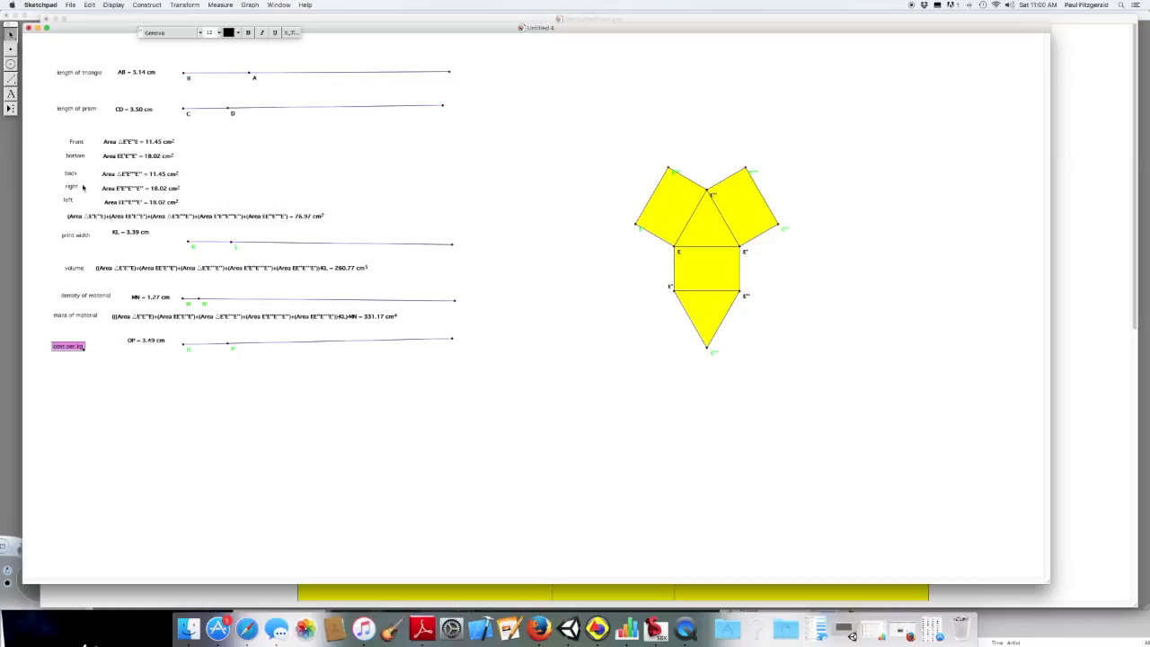
pyautogui.click(109, 375)
pyautogui.moveTo(77, 347); pyautogui.dragTo(126, 342)
pyautogui.click(88, 356)
pyautogui.click(138, 339)
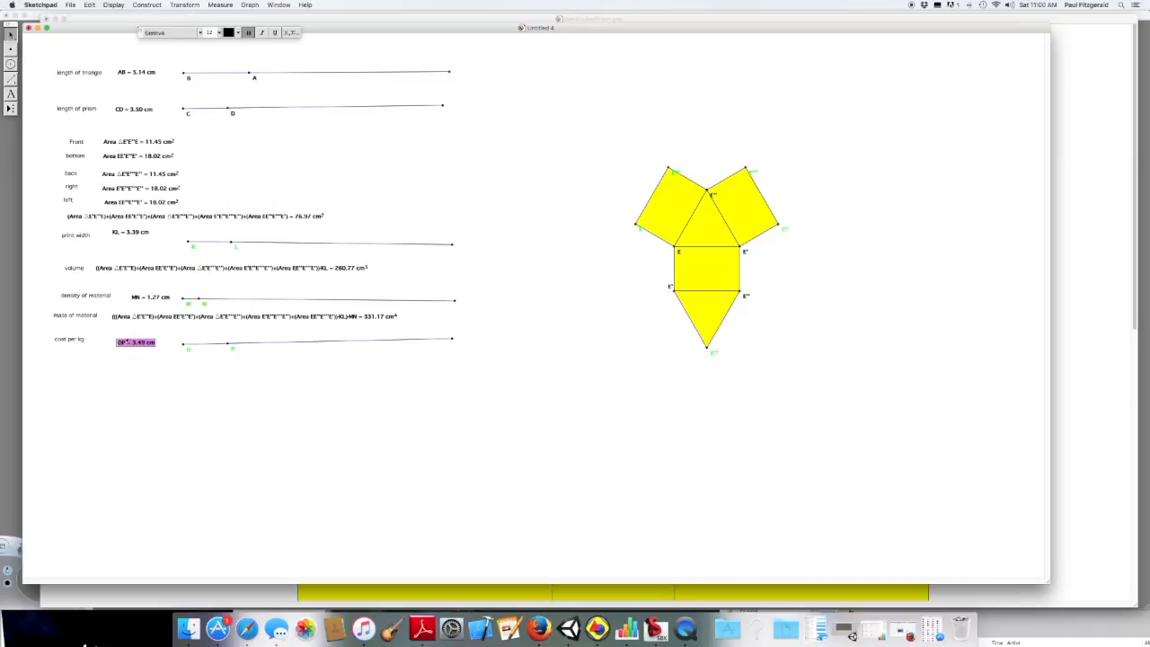
pyautogui.click(133, 364)
# - Lengthen the cost segment to the right and slide point P to make OP about 18.27 cm
pyautogui.moveTo(229, 344); pyautogui.dragTo(425, 339)
pyautogui.moveTo(459, 340); pyautogui.dragTo(417, 344)
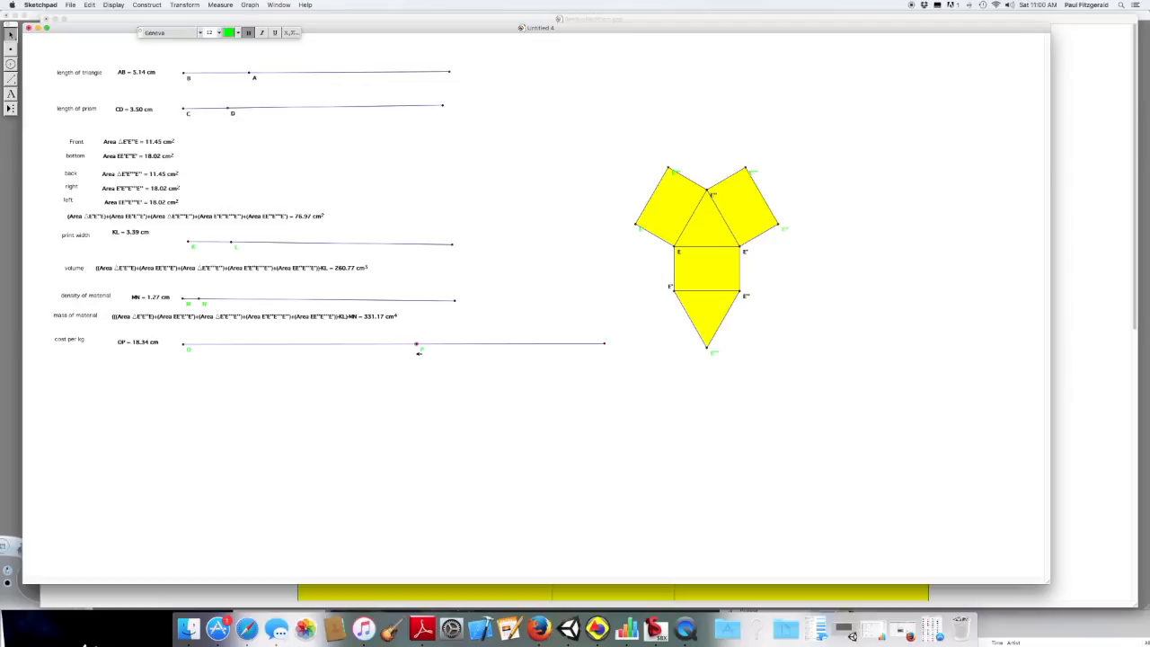
pyautogui.click(418, 370)
# - Add the caption "total cost" below the "cost per kg" row
pyautogui.click(11, 93)
pyautogui.click(53, 375)
pyautogui.write('total')
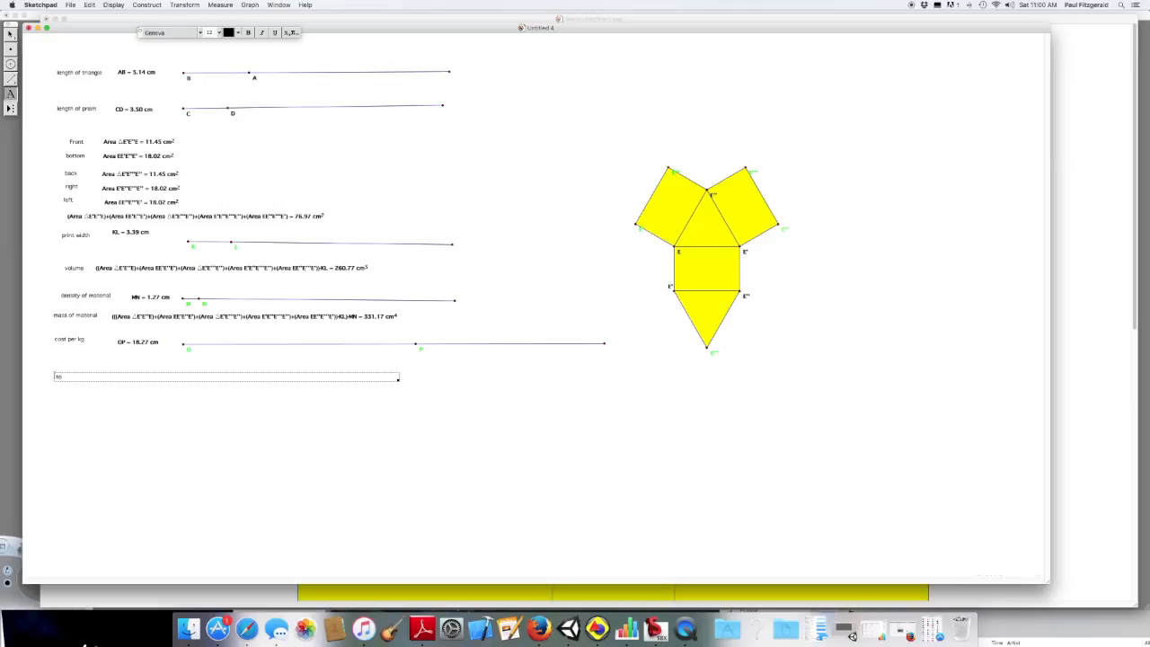
pyautogui.click(78, 449)
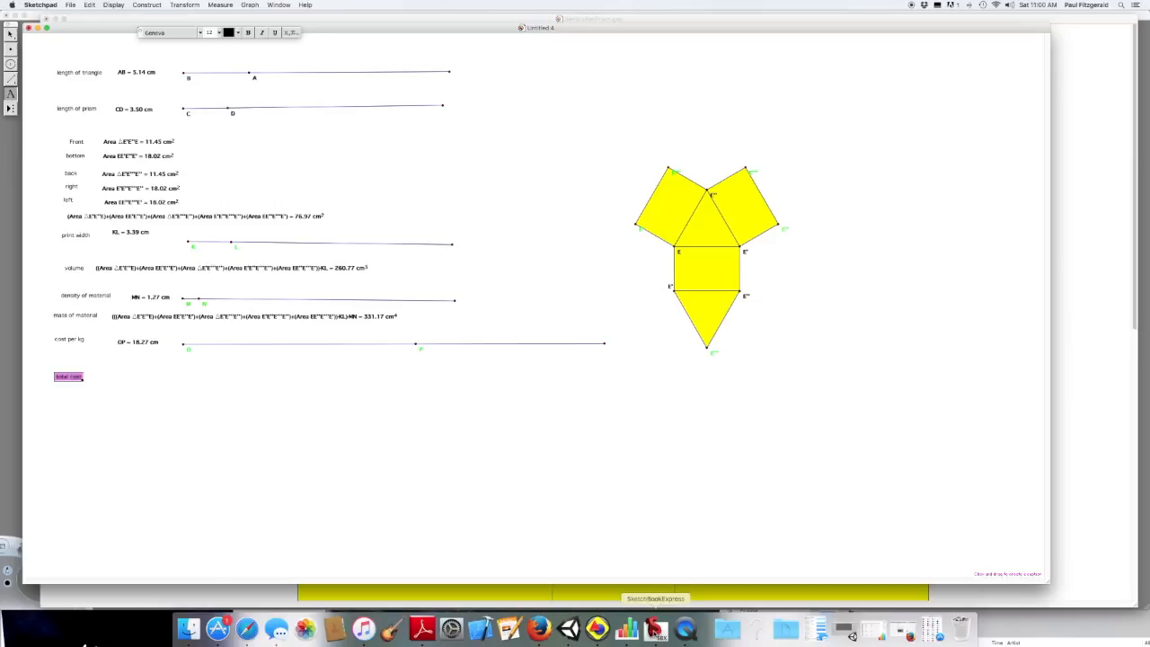
# - Switch to SketchBook Express and handwrite g/1 × $18.00/1000g to the right of the net sketch
pyautogui.click(655, 629)
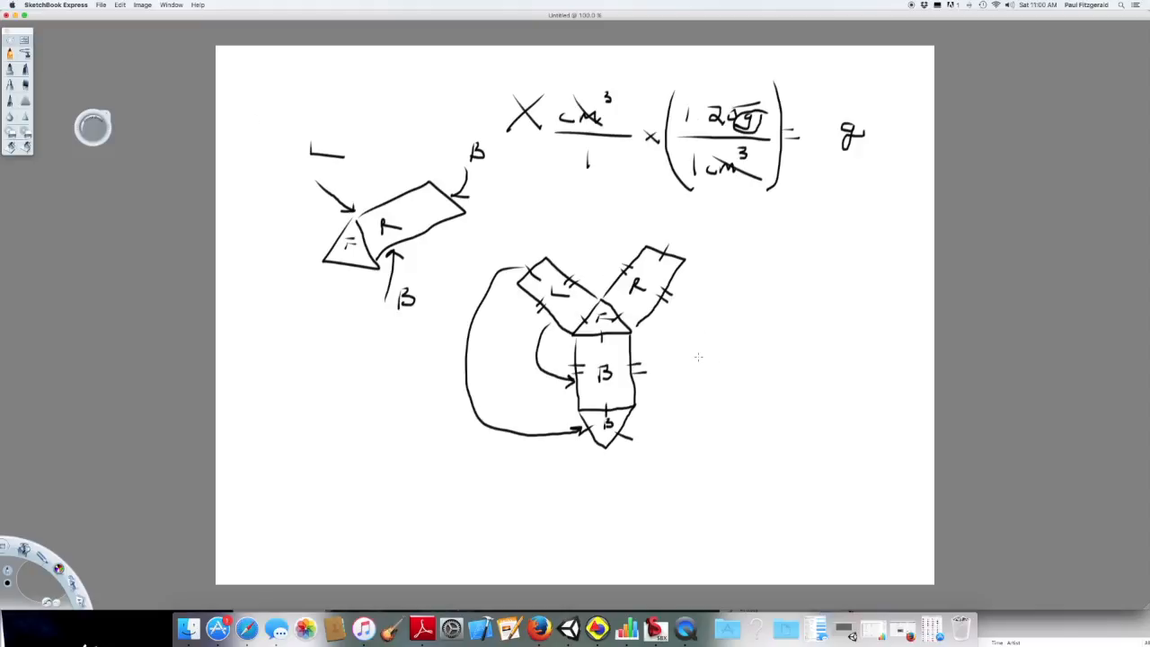
pyautogui.moveTo(675, 358)
pyautogui.mouseDown()
pyautogui.moveTo(685, 358)
pyautogui.moveTo(674, 373)
pyautogui.moveTo(691, 379)
pyautogui.moveTo(682, 404)
pyautogui.moveTo(712, 381)
pyautogui.moveTo(700, 383)
pyautogui.moveTo(813, 383)
pyautogui.mouseUp()
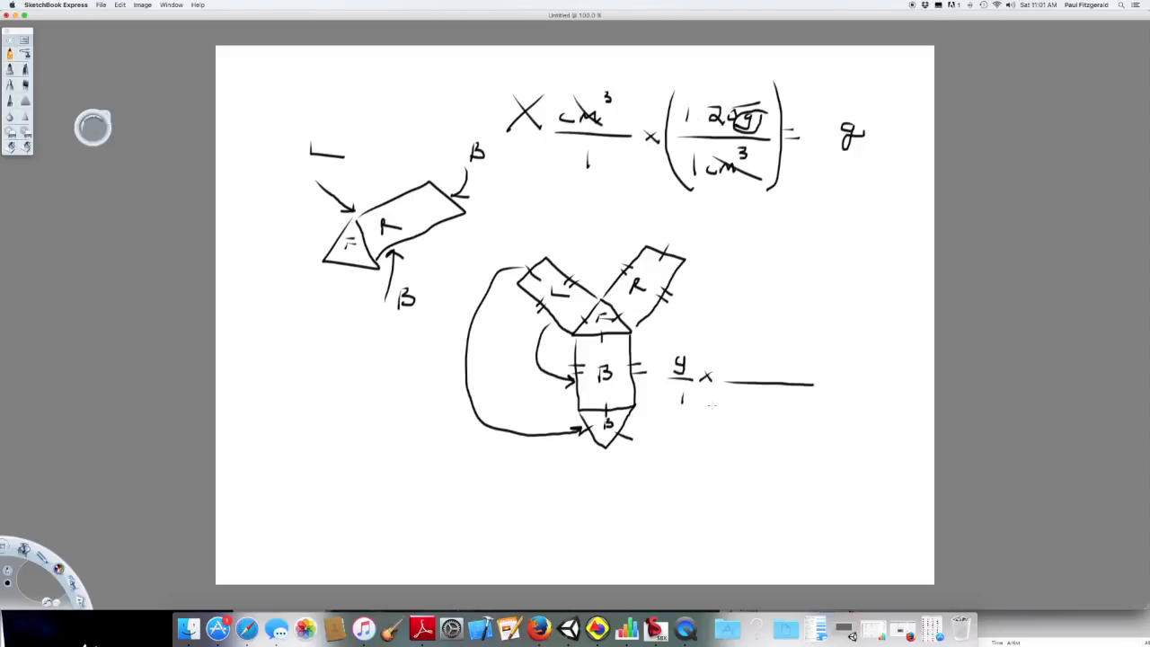
pyautogui.moveTo(734, 396)
pyautogui.mouseDown()
pyautogui.moveTo(734, 408)
pyautogui.moveTo(775, 401)
pyautogui.moveTo(785, 415)
pyautogui.moveTo(770, 422)
pyautogui.mouseUp()
pyautogui.moveTo(722, 347); pyautogui.dragTo(732, 343)
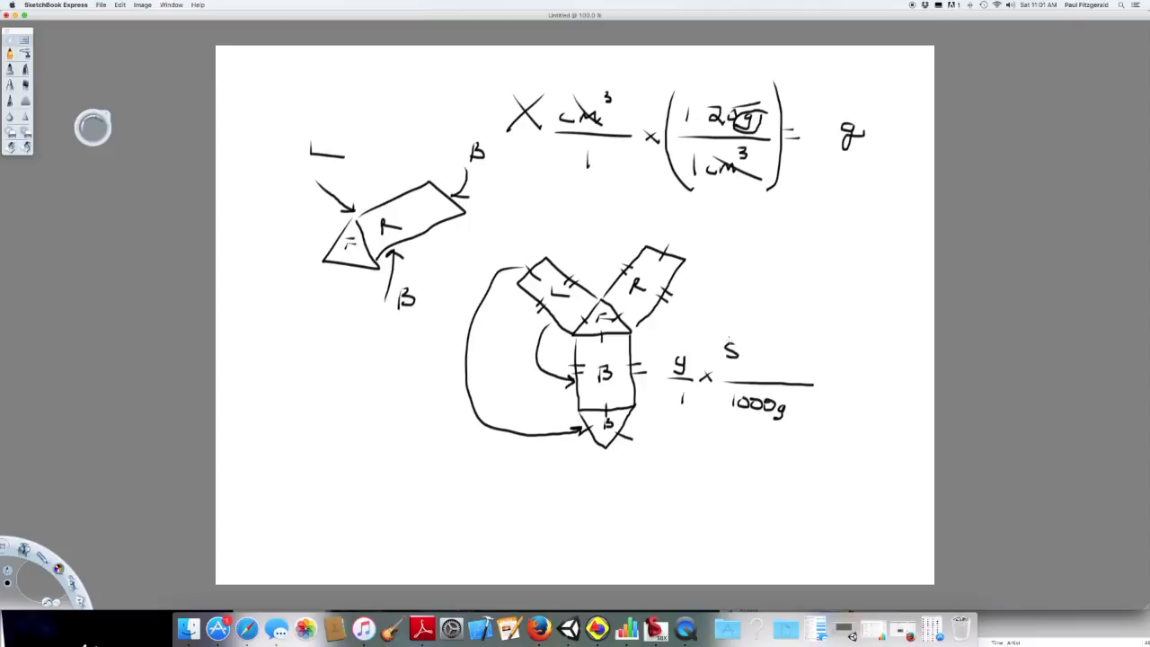
pyautogui.moveTo(731, 340)
pyautogui.mouseDown()
pyautogui.moveTo(732, 363)
pyautogui.moveTo(745, 357)
pyautogui.moveTo(765, 374)
pyautogui.moveTo(760, 352)
pyautogui.moveTo(787, 370)
pyautogui.moveTo(805, 359)
pyautogui.mouseUp()
pyautogui.click(775, 369)
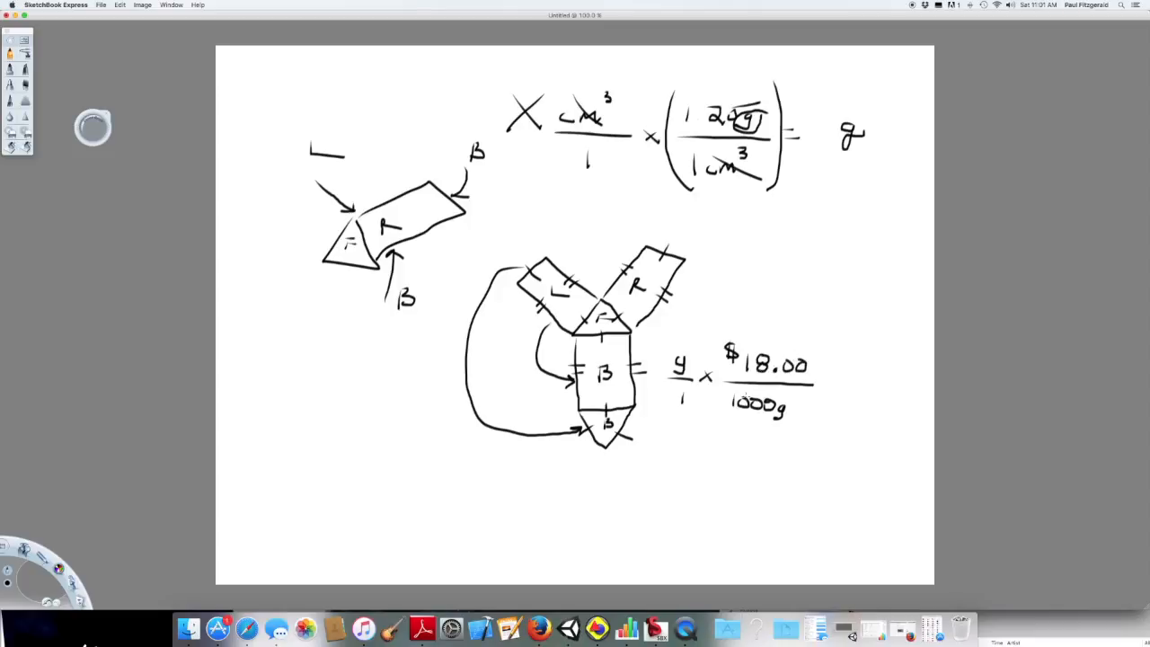
# - Strike out both g units, bracket the $18.00/1000g fraction and draw a crossed arrow pointing down to it
pyautogui.moveTo(675, 359); pyautogui.dragTo(692, 370)
pyautogui.moveTo(780, 407); pyautogui.dragTo(798, 419)
pyautogui.moveTo(720, 328); pyautogui.dragTo(725, 420)
pyautogui.moveTo(803, 328)
pyautogui.mouseDown()
pyautogui.moveTo(835, 383)
pyautogui.moveTo(816, 430)
pyautogui.mouseUp()
pyautogui.moveTo(742, 221)
pyautogui.mouseDown()
pyautogui.moveTo(764, 336)
pyautogui.moveTo(776, 317)
pyautogui.mouseUp()
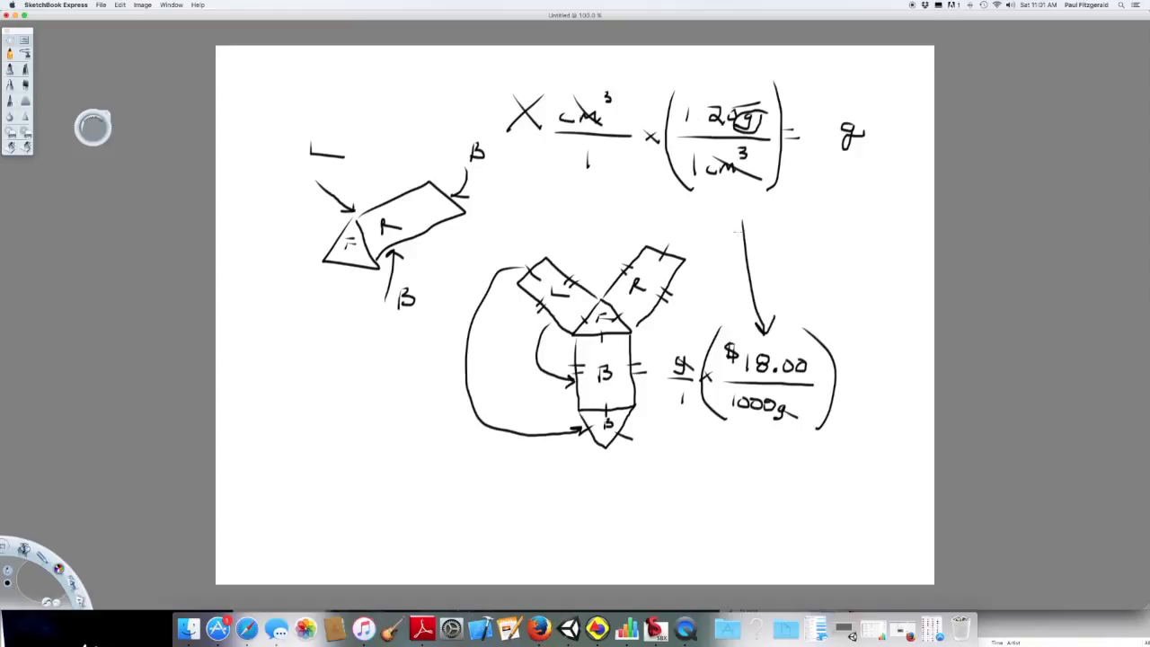
pyautogui.moveTo(726, 234)
pyautogui.mouseDown()
pyautogui.moveTo(742, 218)
pyautogui.moveTo(764, 231)
pyautogui.mouseUp()
# - Switch to Sketchpad and calculate the mass of material multiplied by OP and divided by 1000
pyautogui.click(598, 629)
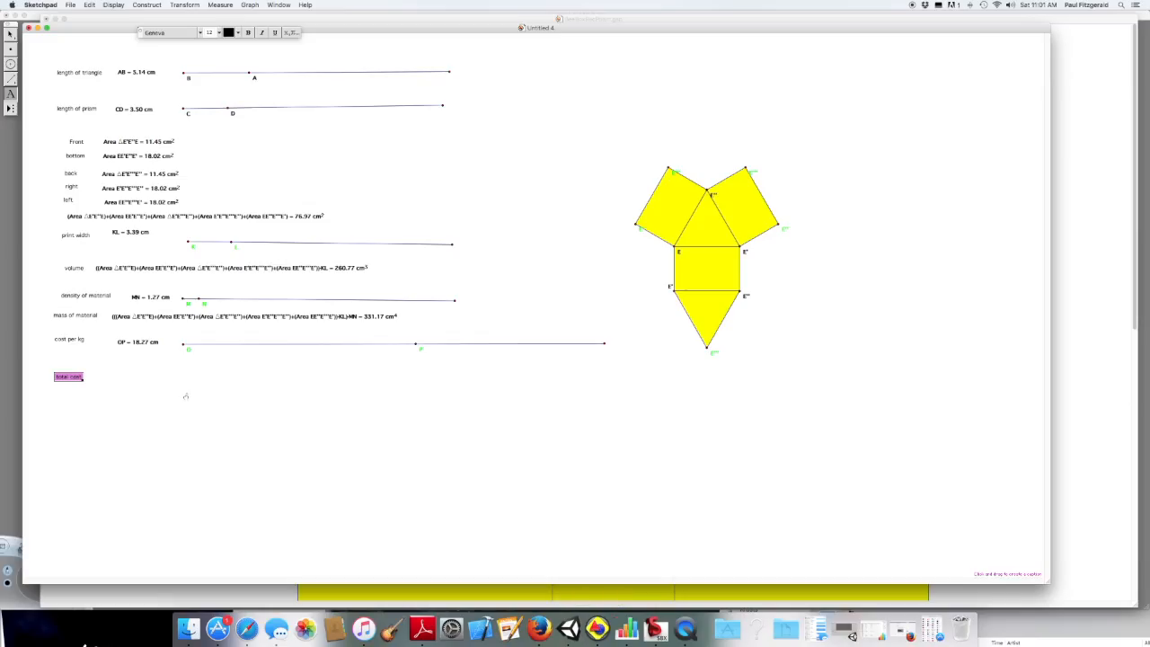
pyautogui.click(219, 6)
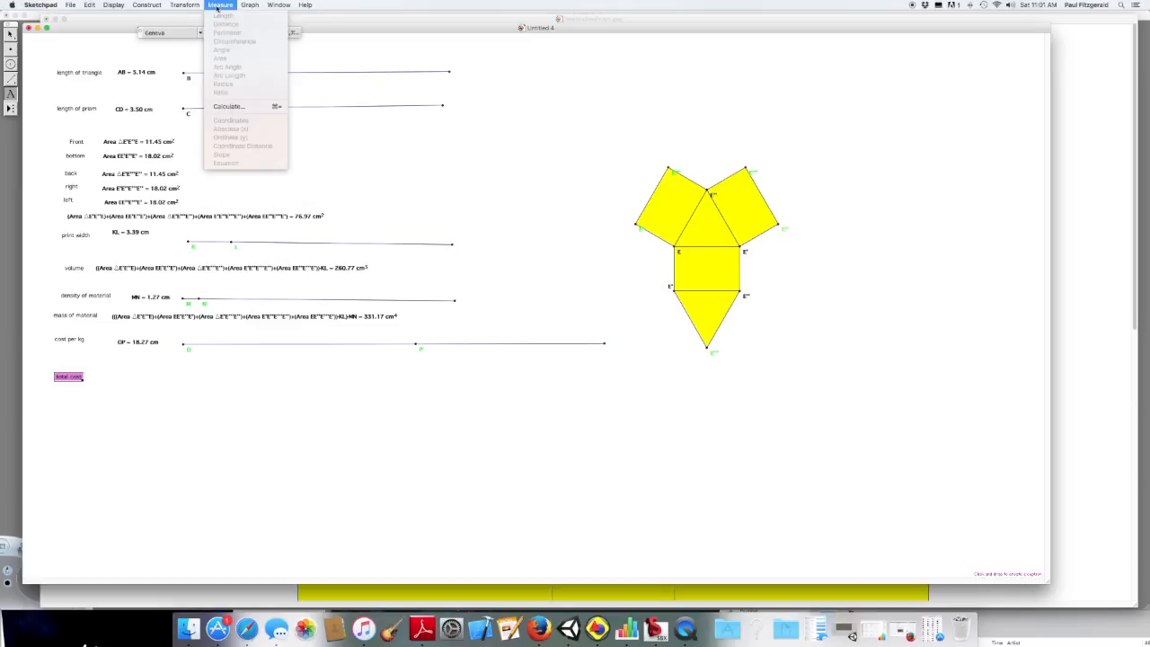
pyautogui.click(235, 106)
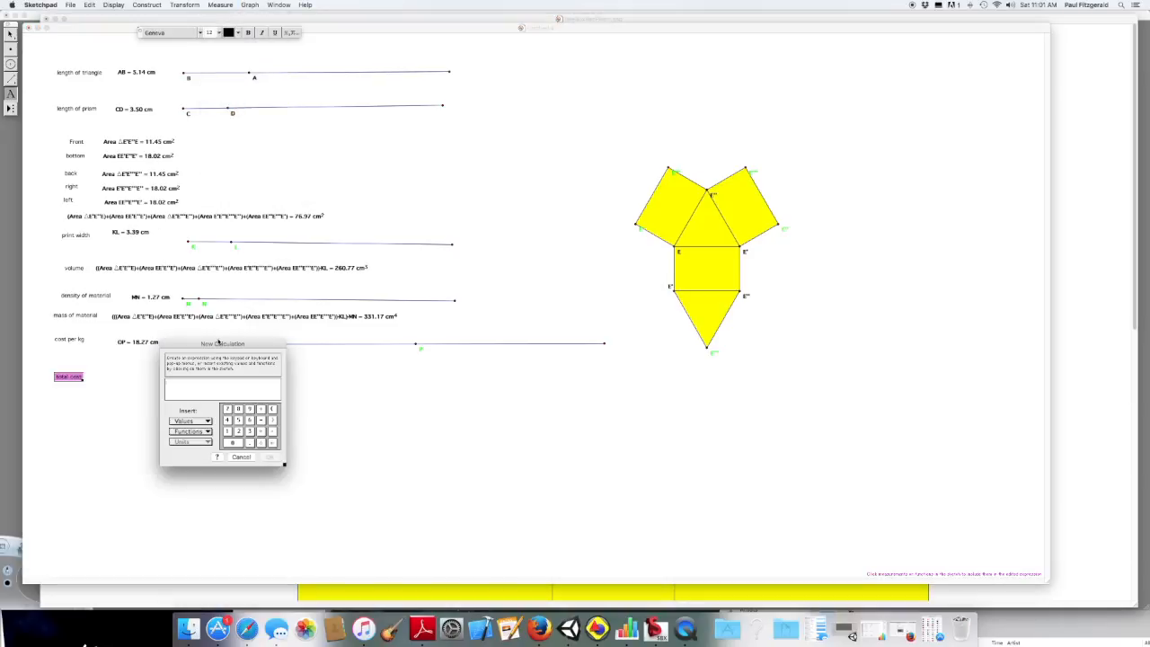
pyautogui.click(372, 318)
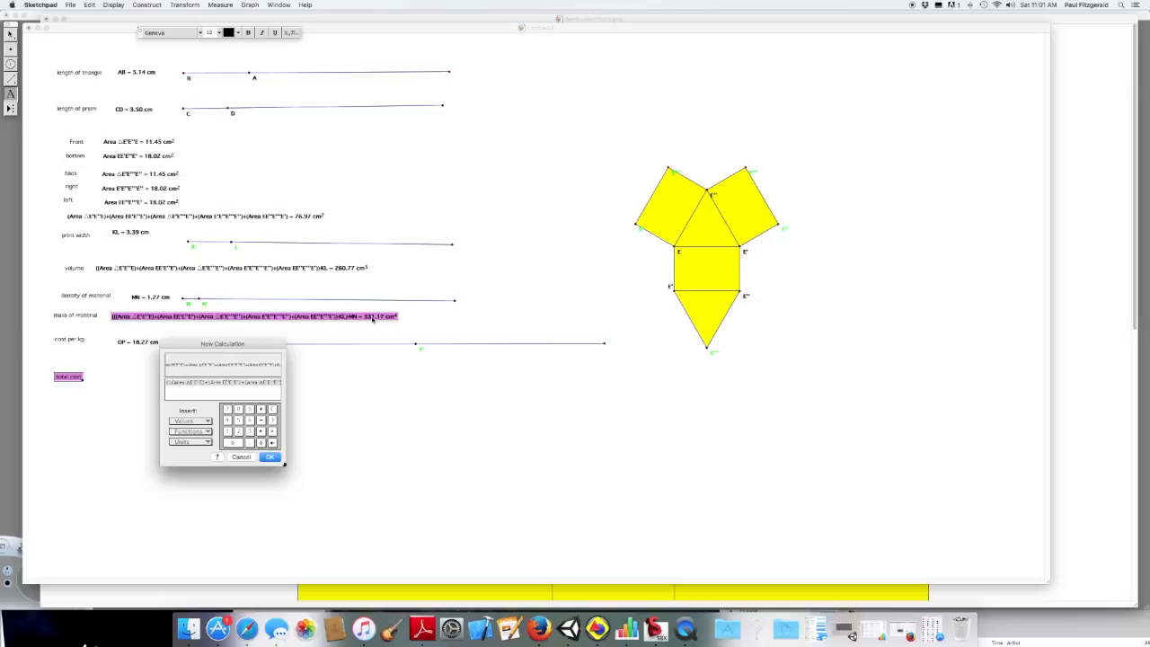
pyautogui.write('*')
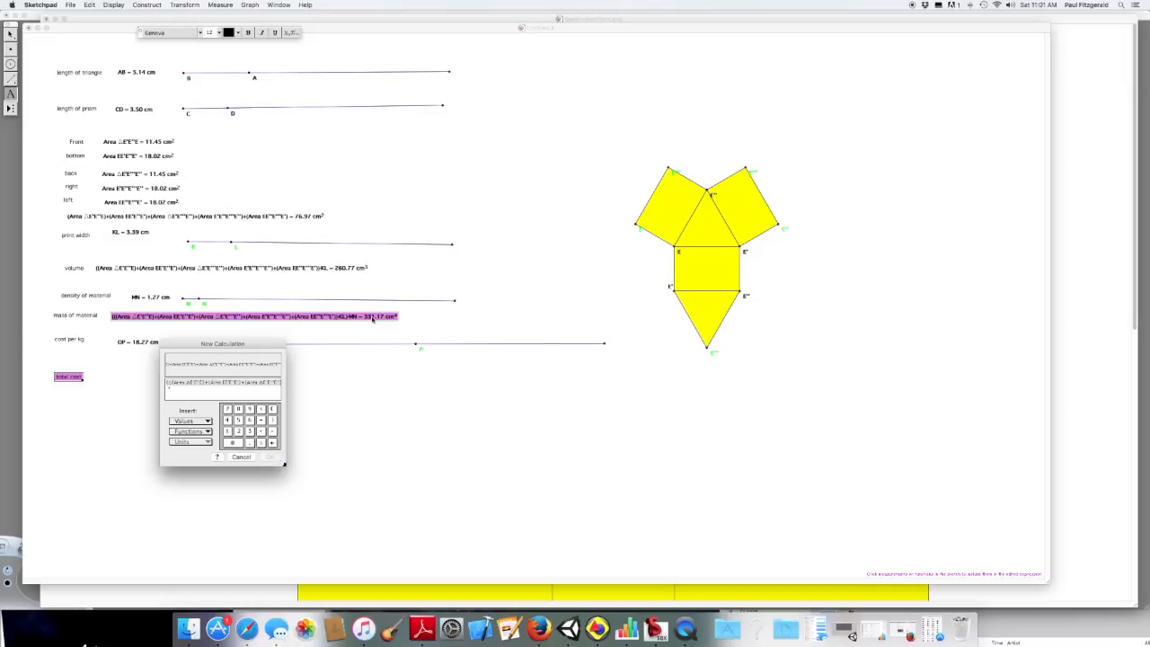
pyautogui.click(135, 342)
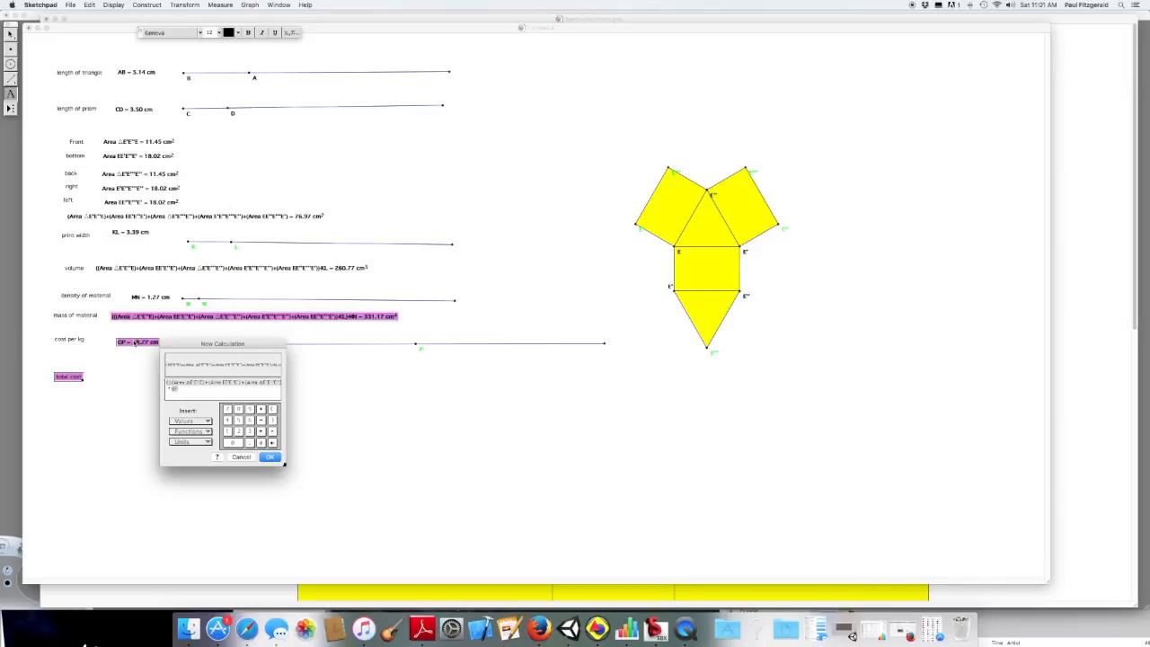
pyautogui.write('/10')
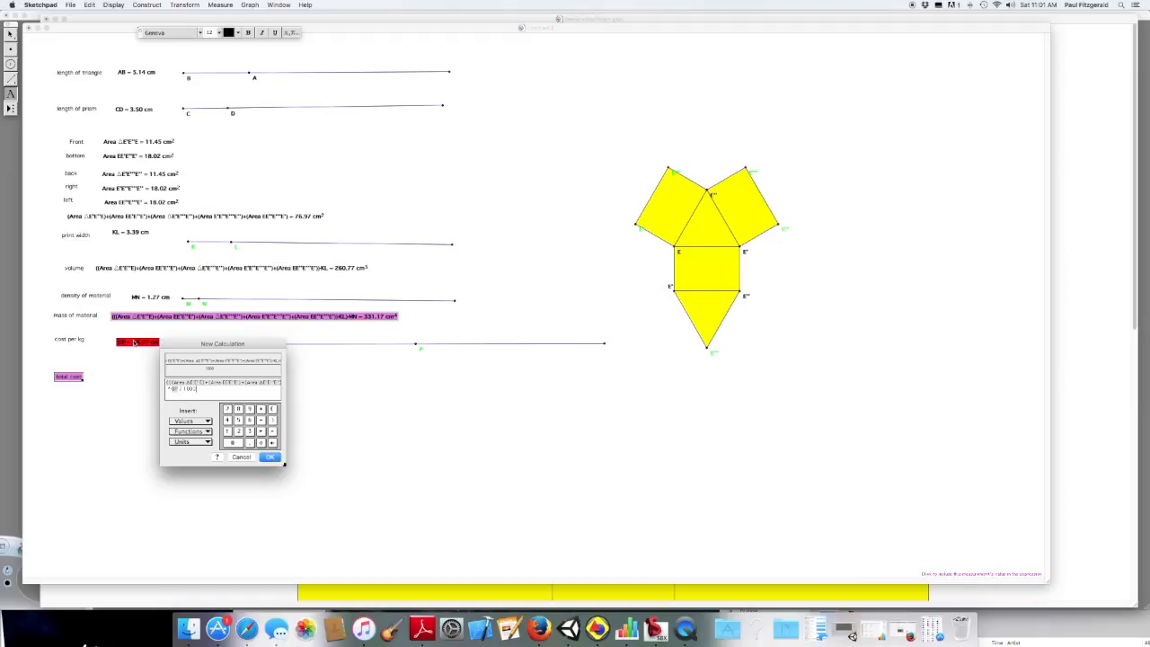
pyautogui.click(273, 457)
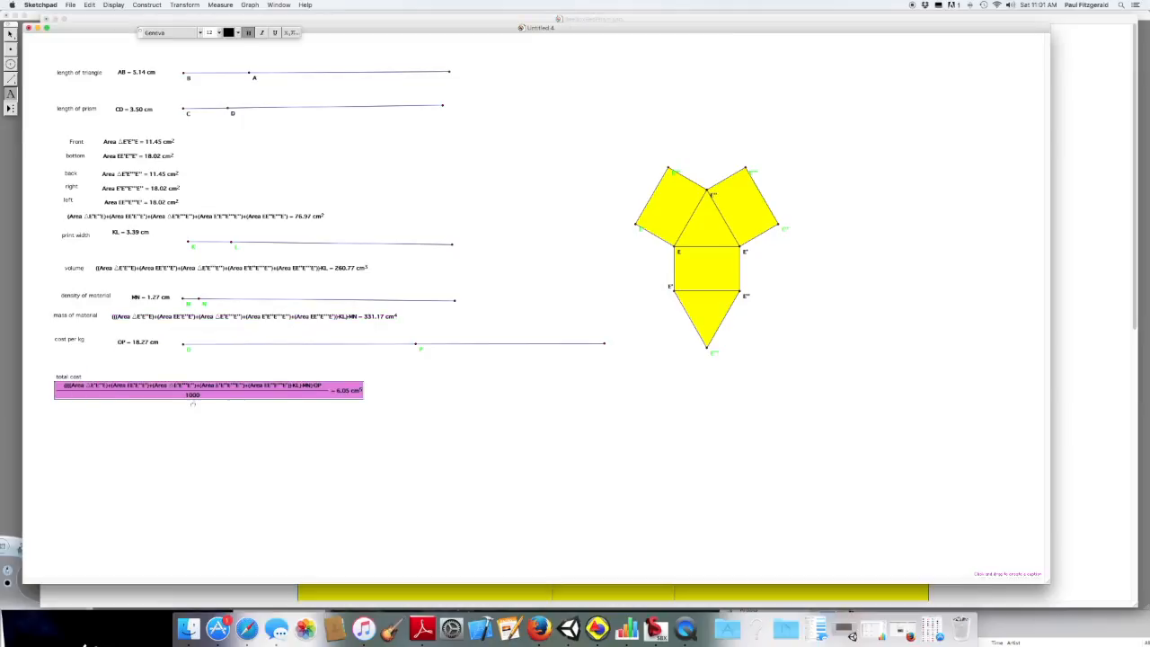
# - Move the new cost calculation beside the "total cost" caption and deselect it
pyautogui.click(10, 35)
pyautogui.moveTo(166, 387); pyautogui.dragTo(228, 370)
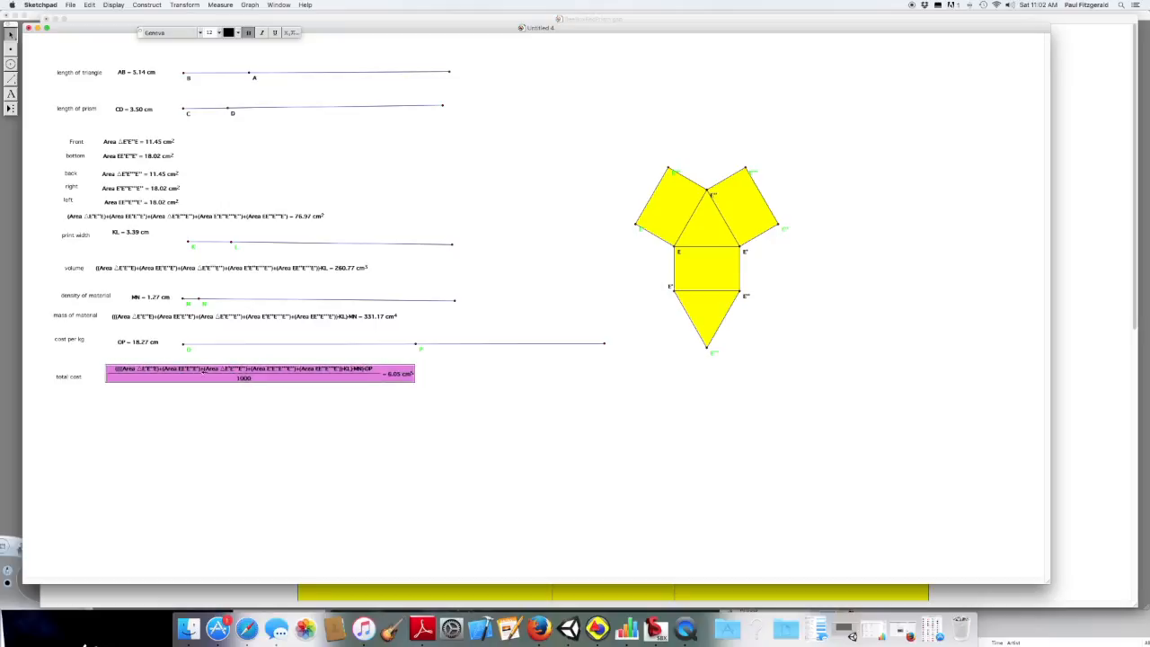
pyautogui.click(240, 416)
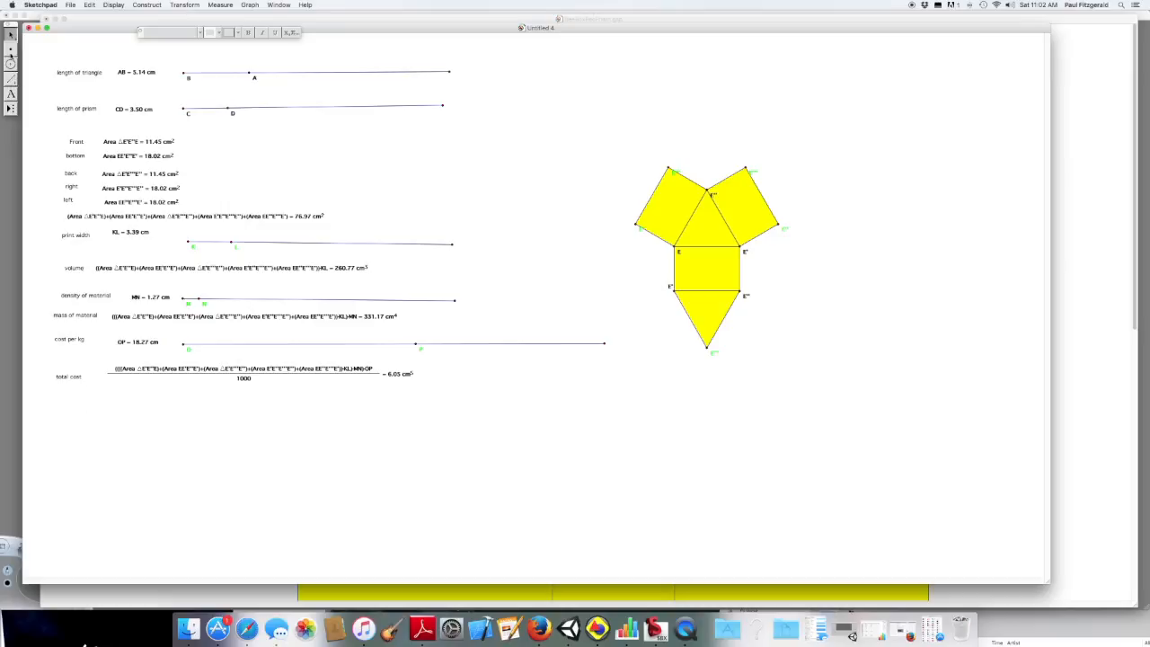
# - Add the caption "triangle length inches" below the "total cost" row
pyautogui.click(11, 94)
pyautogui.click(60, 410)
pyautogui.write('len')
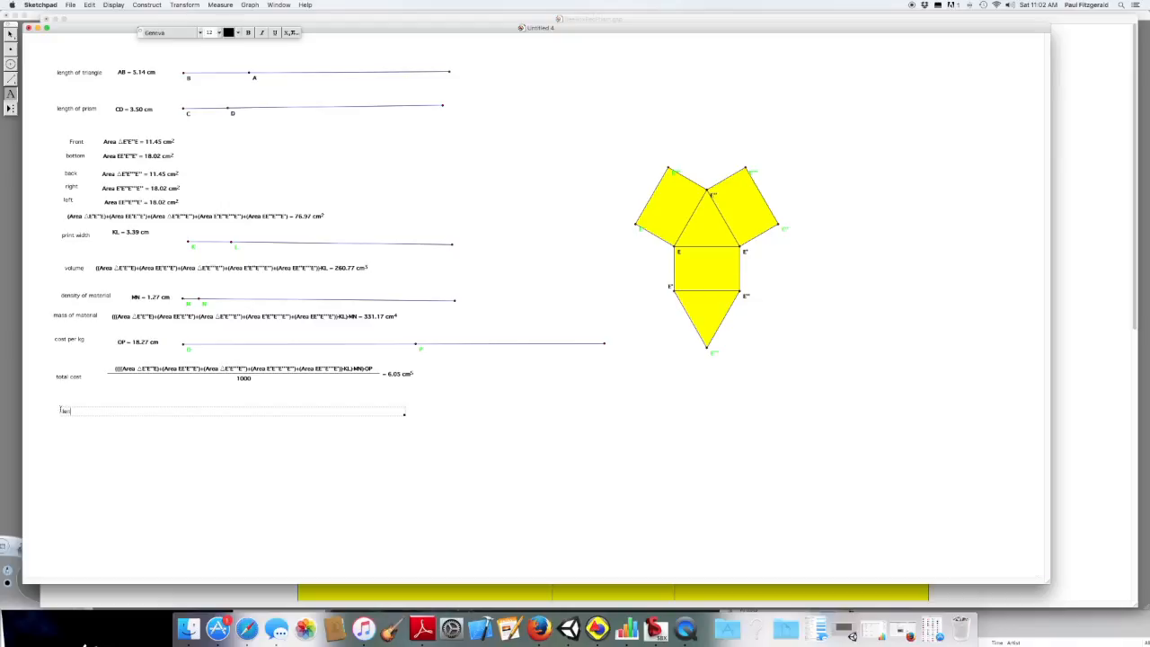
pyautogui.write('triangle length in')
pyautogui.press('Escape')
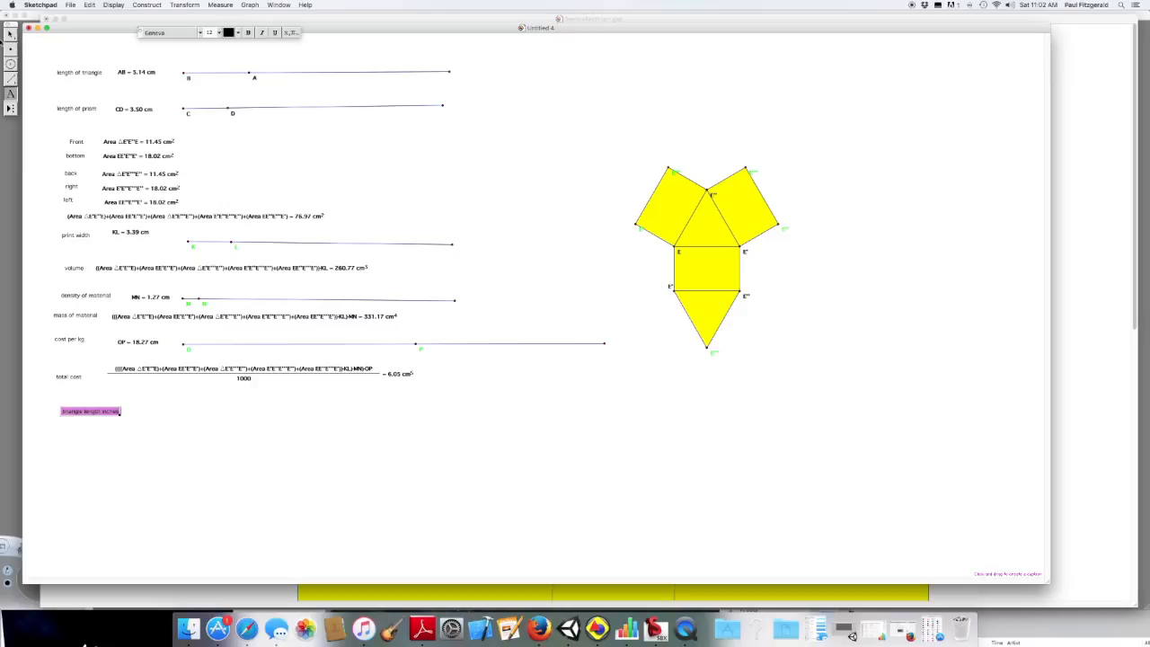
# - Add the caption "prism length in inches" below the "triangle length inches" caption
pyautogui.doubleClick(61, 432)
pyautogui.write('triangle')
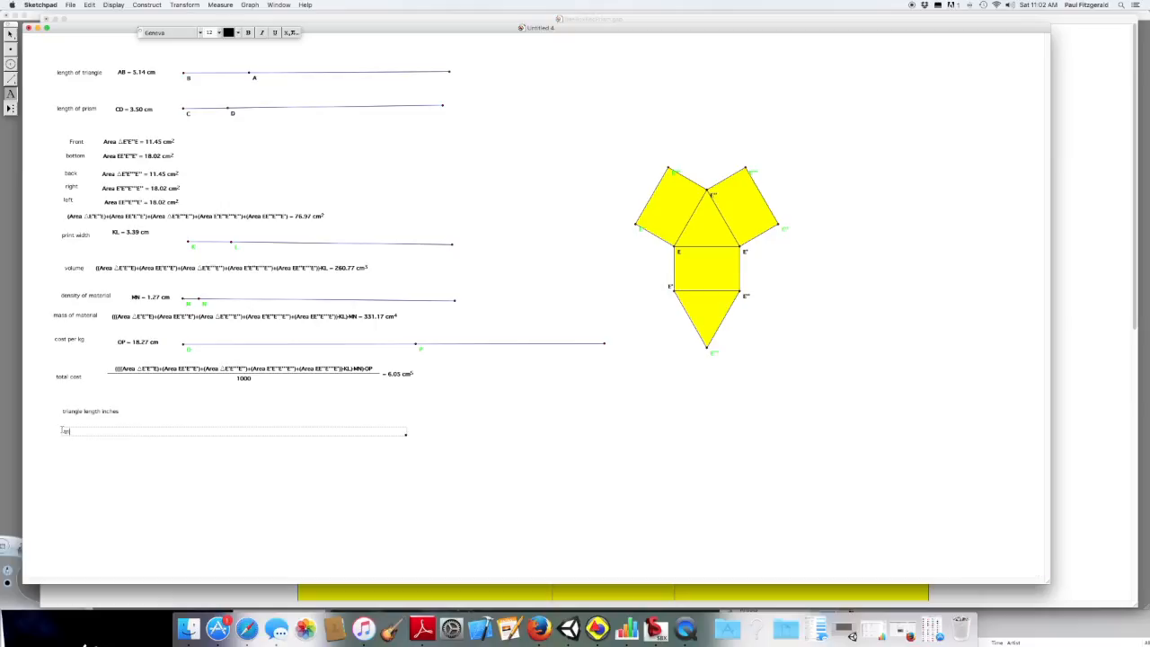
pyautogui.press('BackSpace')
pyautogui.press('BackSpace')
pyautogui.press('BackSpace')
pyautogui.press('BackSpace')
pyautogui.press('BackSpace')
pyautogui.press('BackSpace')
pyautogui.write('prism length o')
pyautogui.write('f')
pyautogui.press('BackSpace')
pyautogui.press('BackSpace')
pyautogui.write('in inches')
pyautogui.press('Return')
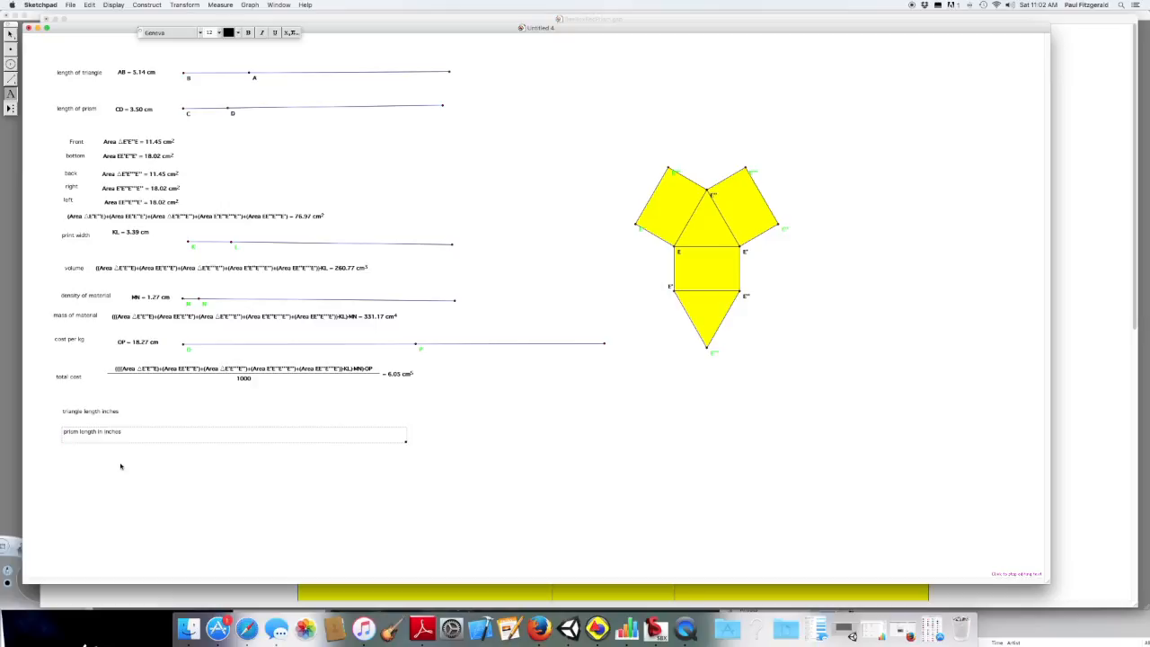
pyautogui.press('BackSpace')
pyautogui.doubleClick(120, 466)
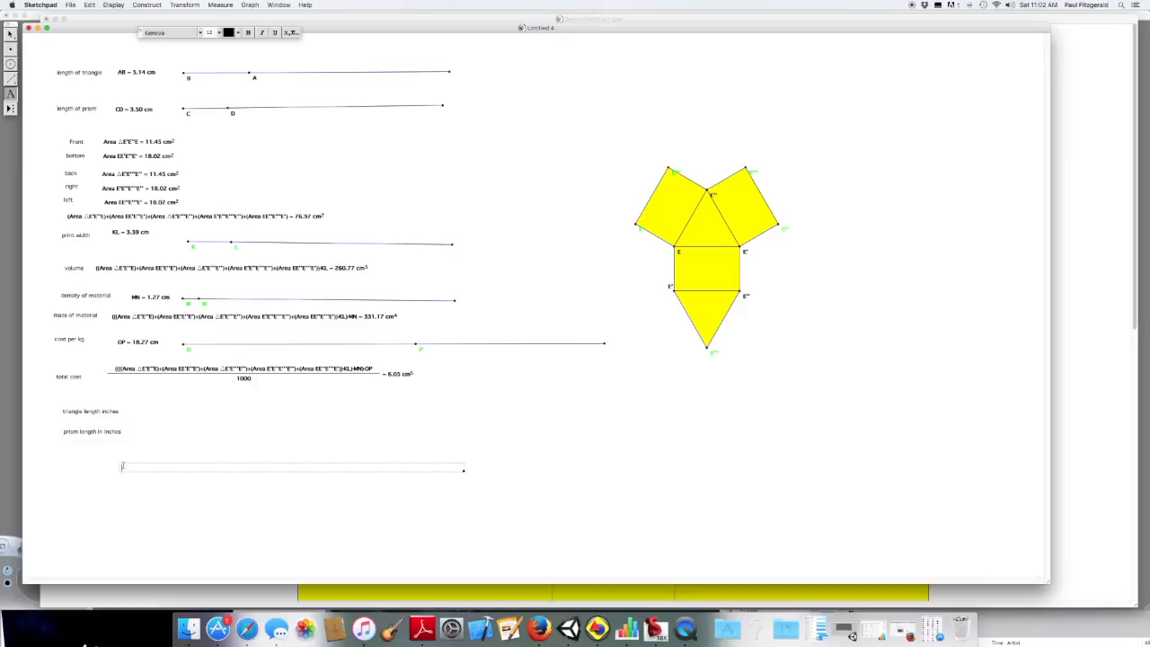
pyautogui.click(134, 395)
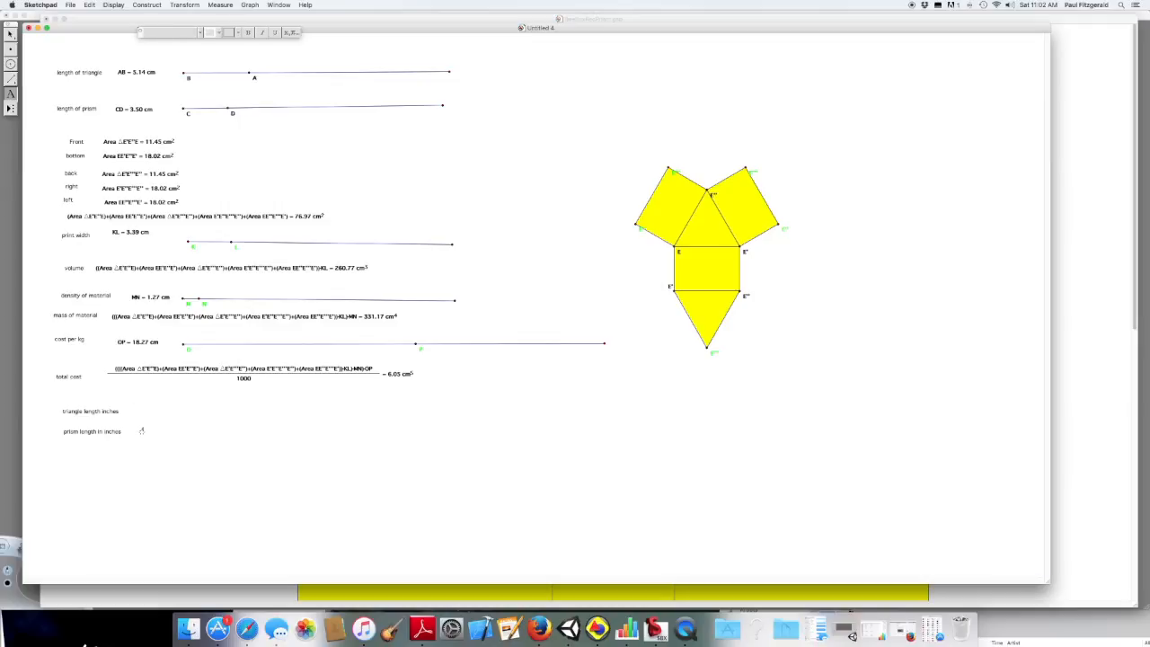
# - Start a new calculation that multiplies the triangle length AB by .39
pyautogui.click(220, 5)
pyautogui.click(228, 106)
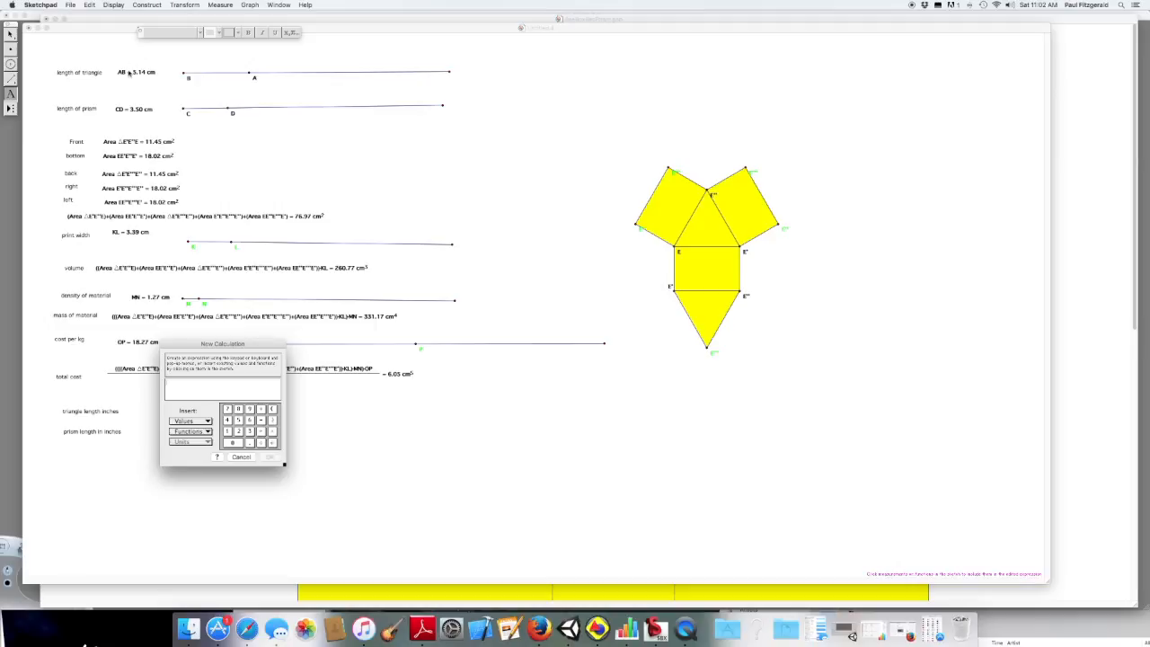
pyautogui.click(133, 72)
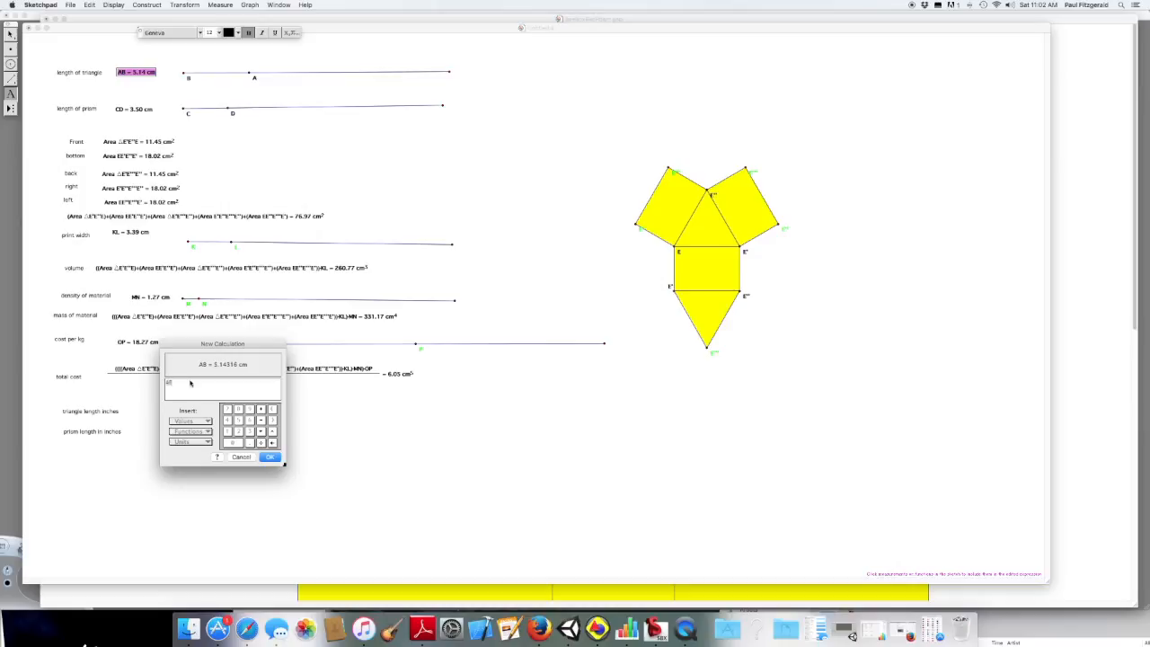
pyautogui.write('/')
pyautogui.write('.39')
# - Switch to Firefox and search the web for "convert cm to inches"
pyautogui.click(541, 631)
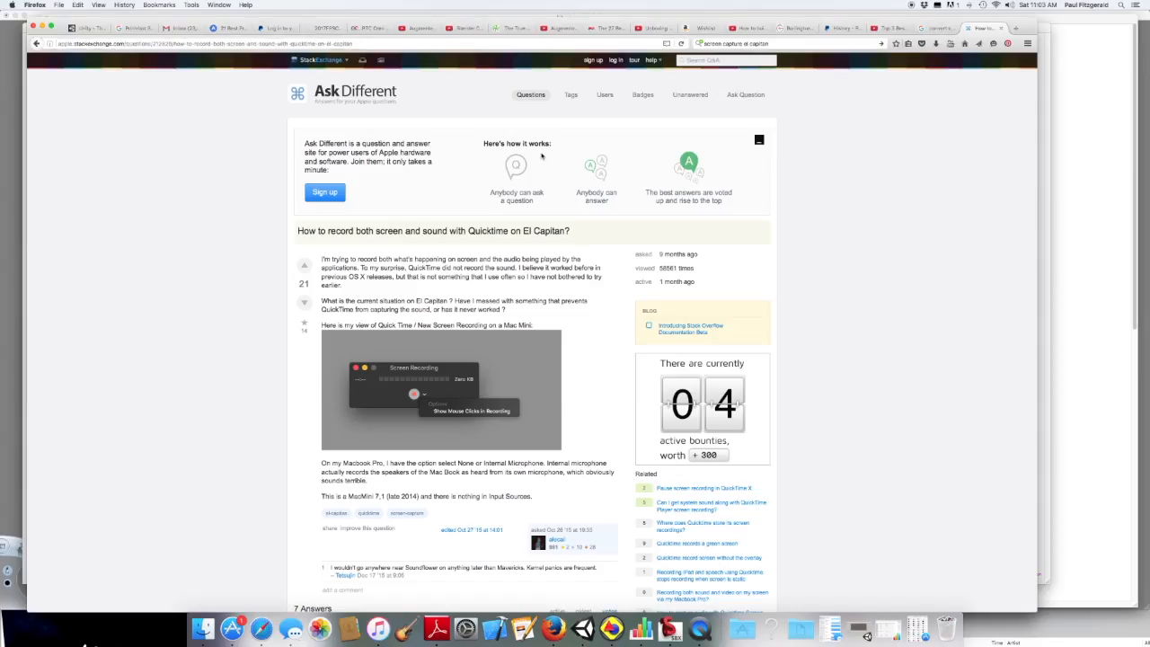
pyautogui.click(757, 43)
pyautogui.moveTo(769, 44); pyautogui.dragTo(703, 43)
pyautogui.write('c')
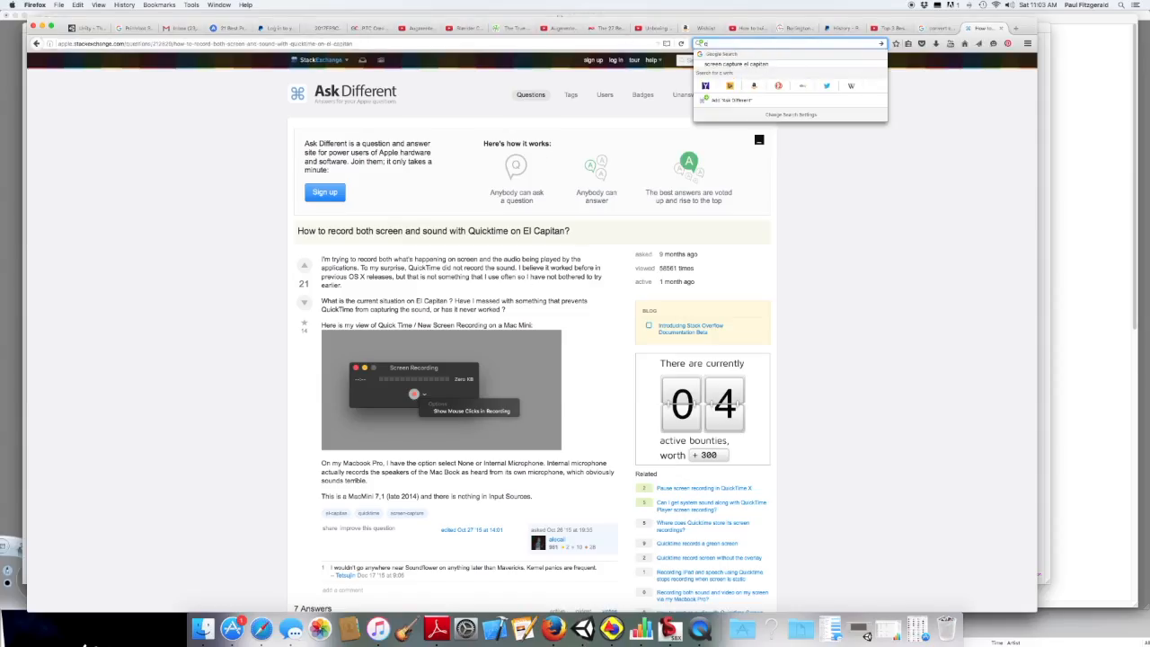
pyautogui.write('onvert')
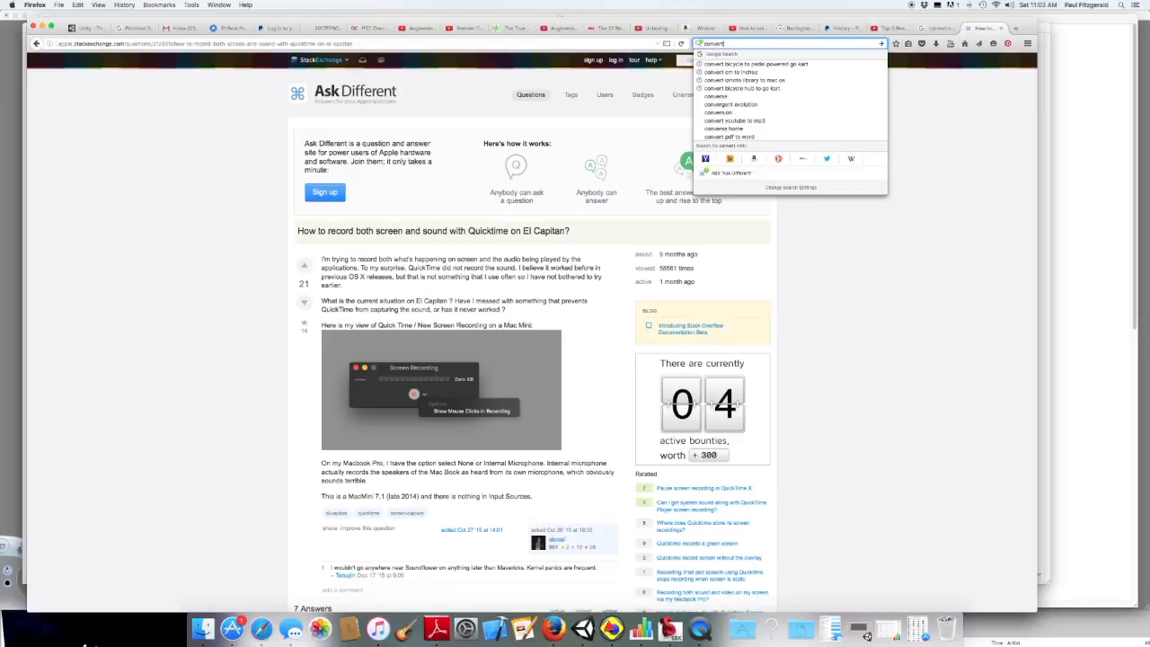
pyautogui.write(' cm to inches')
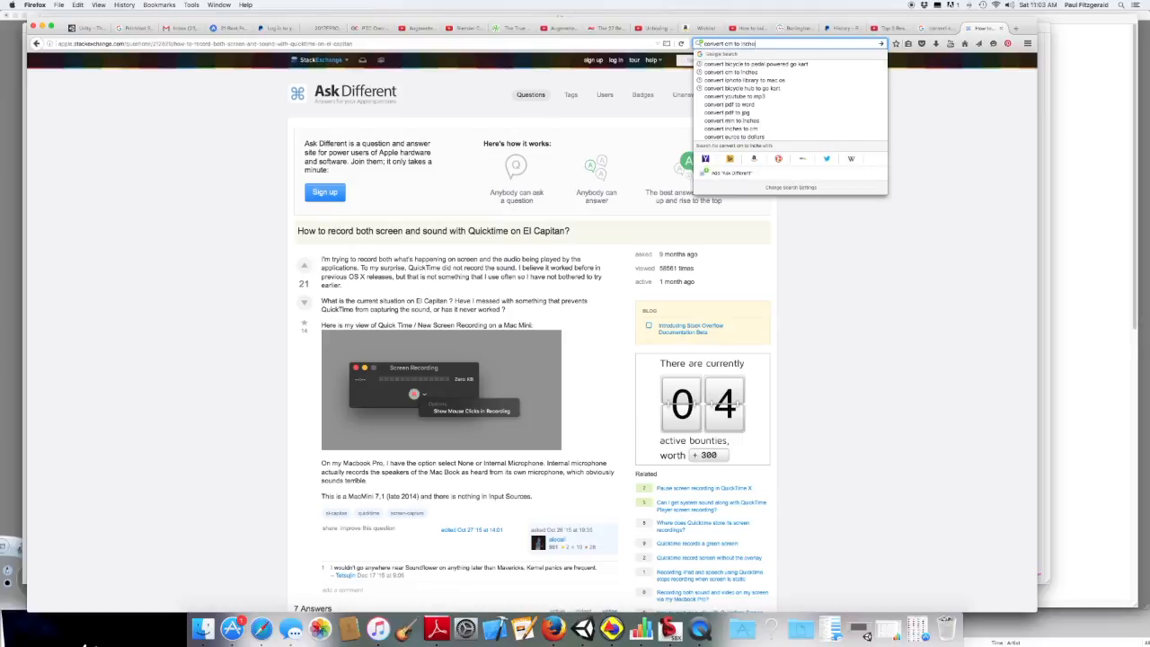
pyautogui.press('Return')
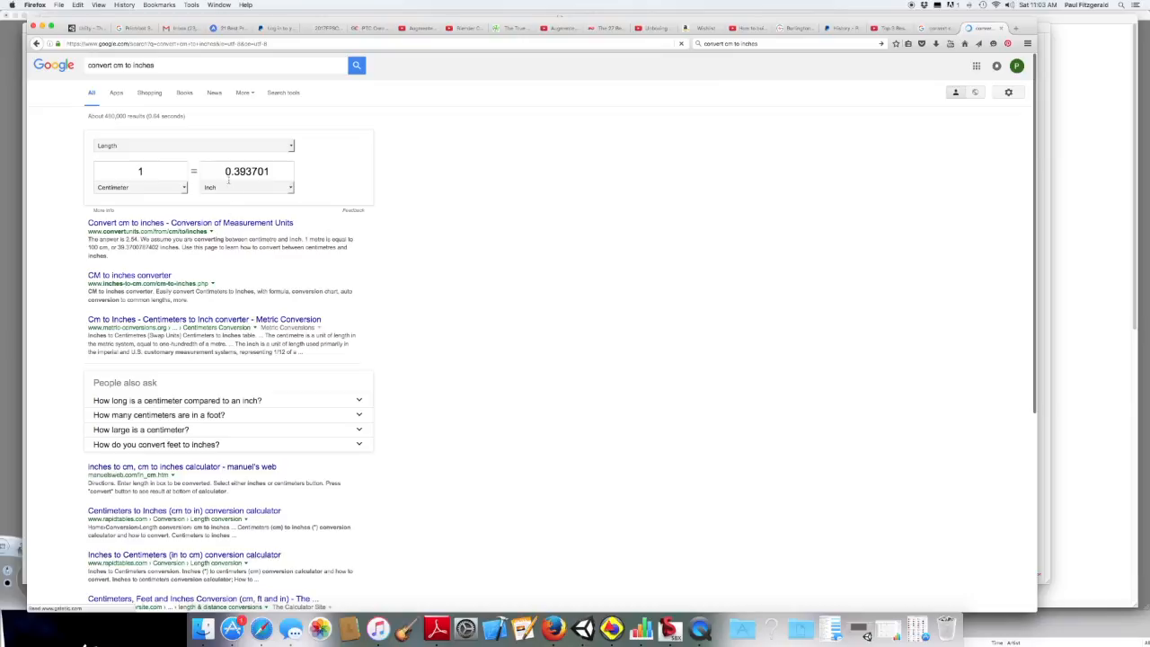
# - Return to Sketchpad, accept the AB × .39 calculation and place it beside the "triangle length inches" caption
pyautogui.click(613, 627)
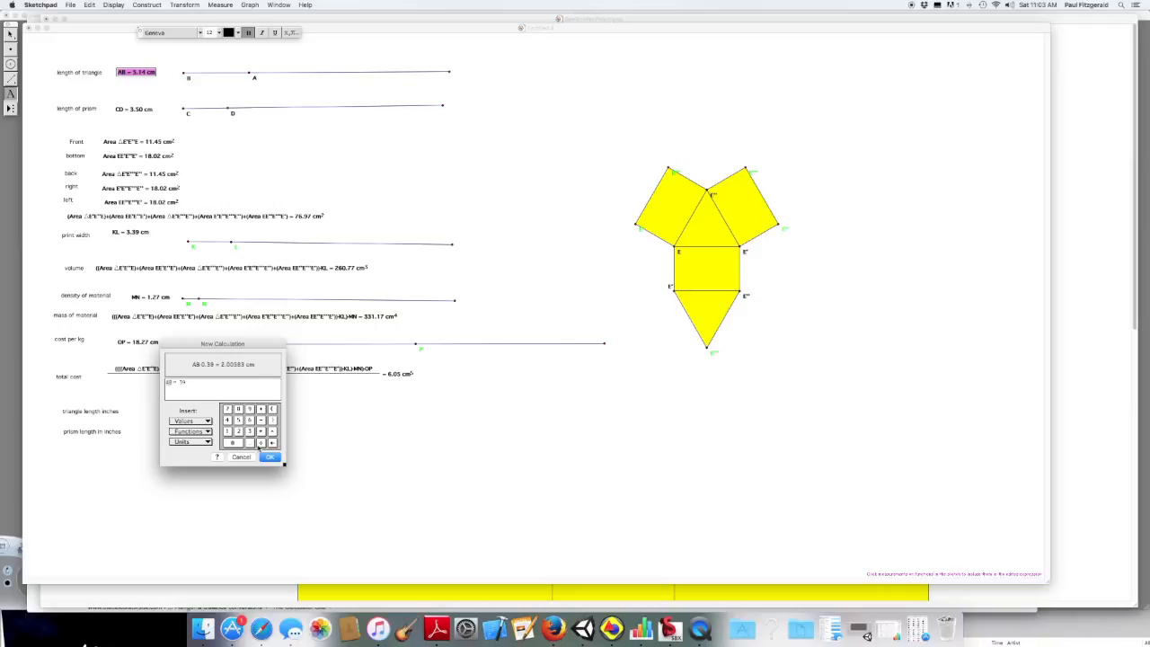
pyautogui.click(269, 459)
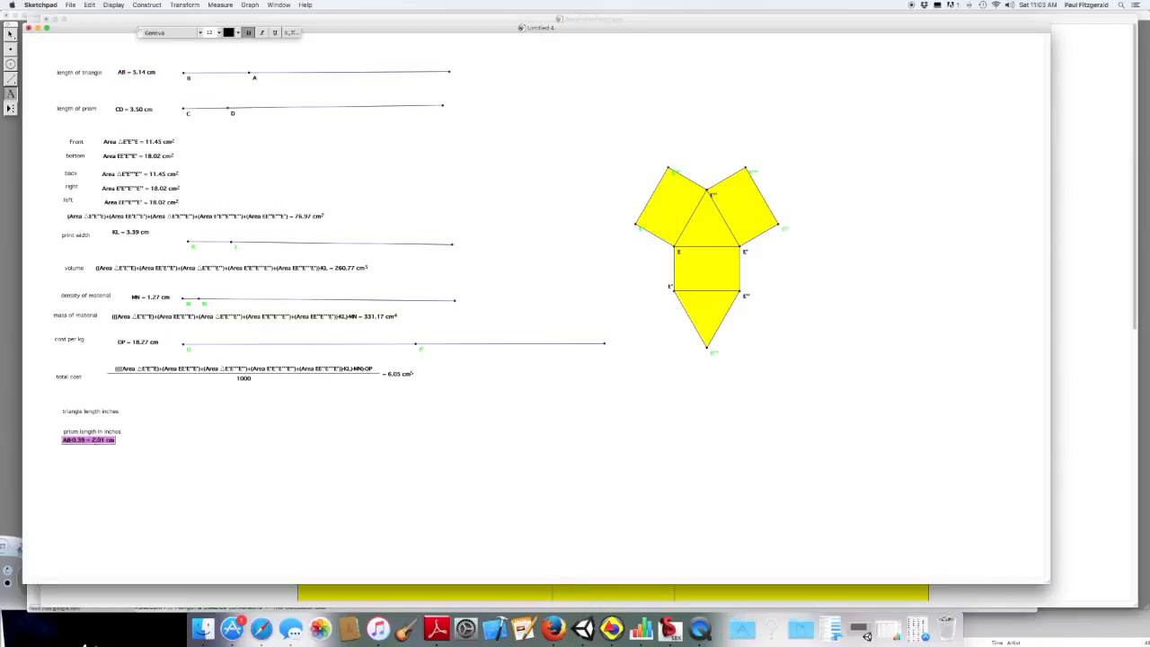
pyautogui.click(10, 34)
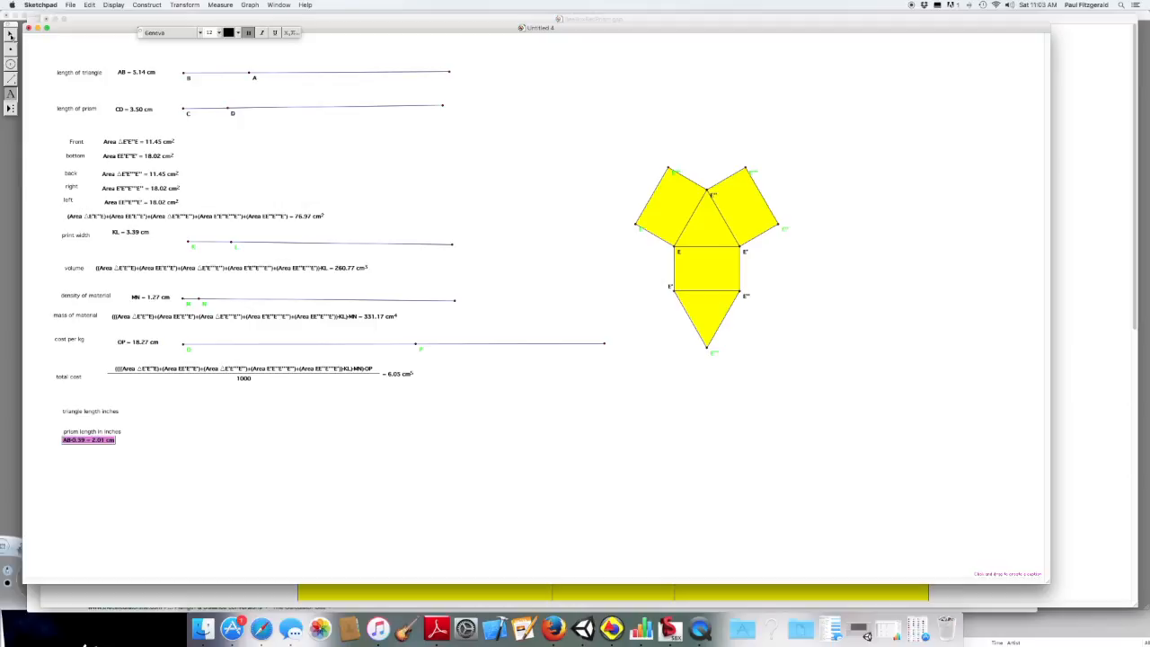
pyautogui.moveTo(117, 436); pyautogui.dragTo(193, 403)
pyautogui.click(167, 443)
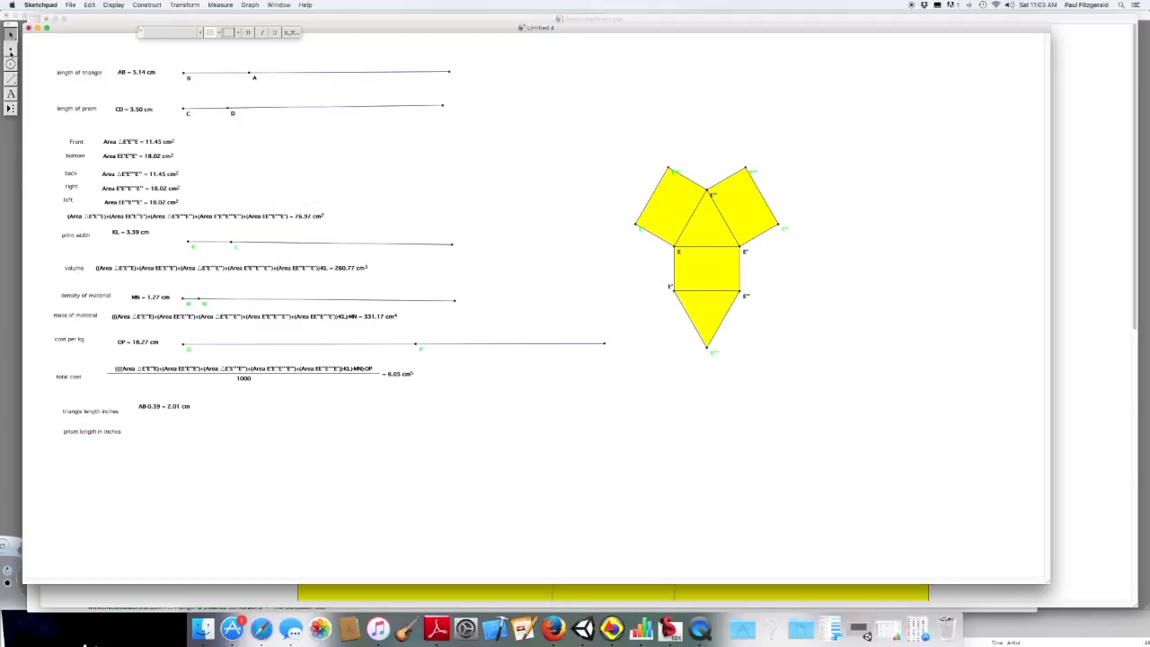
# - Calculate CD × .39 and place the result beside the "prism length in inches" caption
pyautogui.click(230, 4)
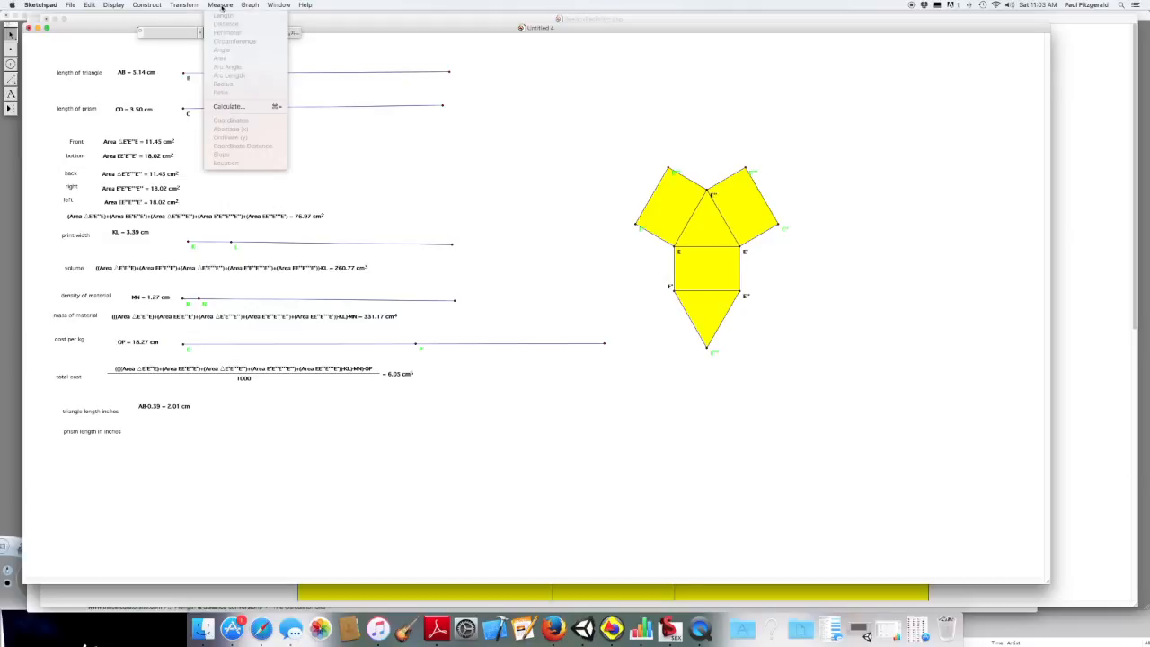
pyautogui.click(224, 106)
pyautogui.click(133, 109)
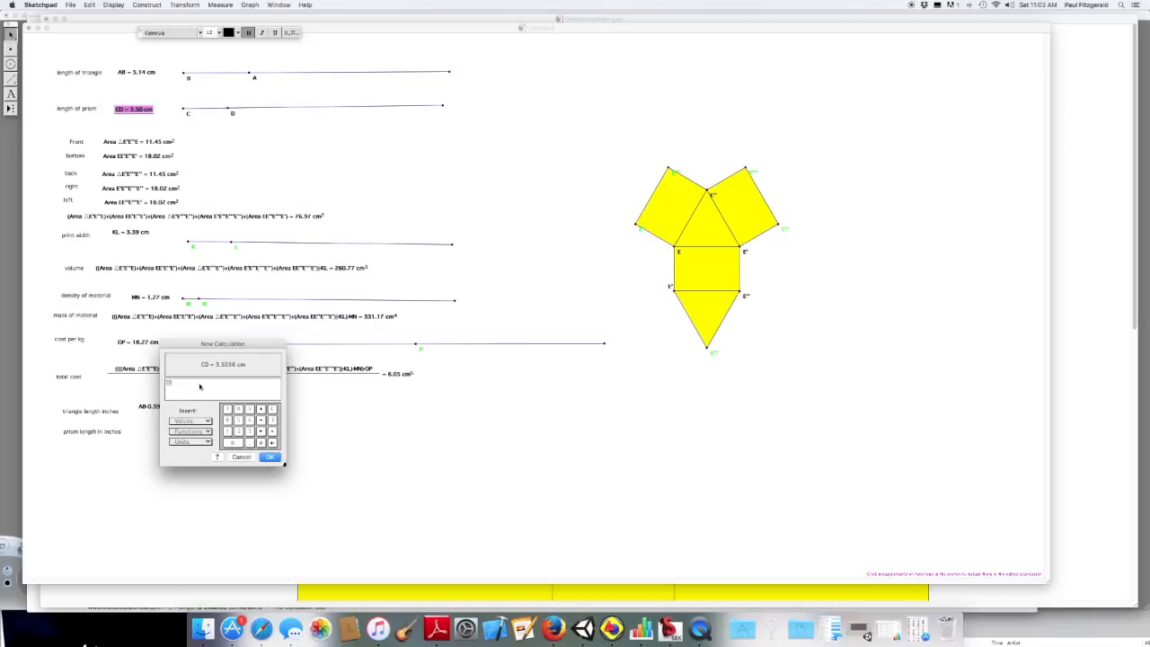
pyautogui.write('*')
pyautogui.write('.39')
pyautogui.click(269, 456)
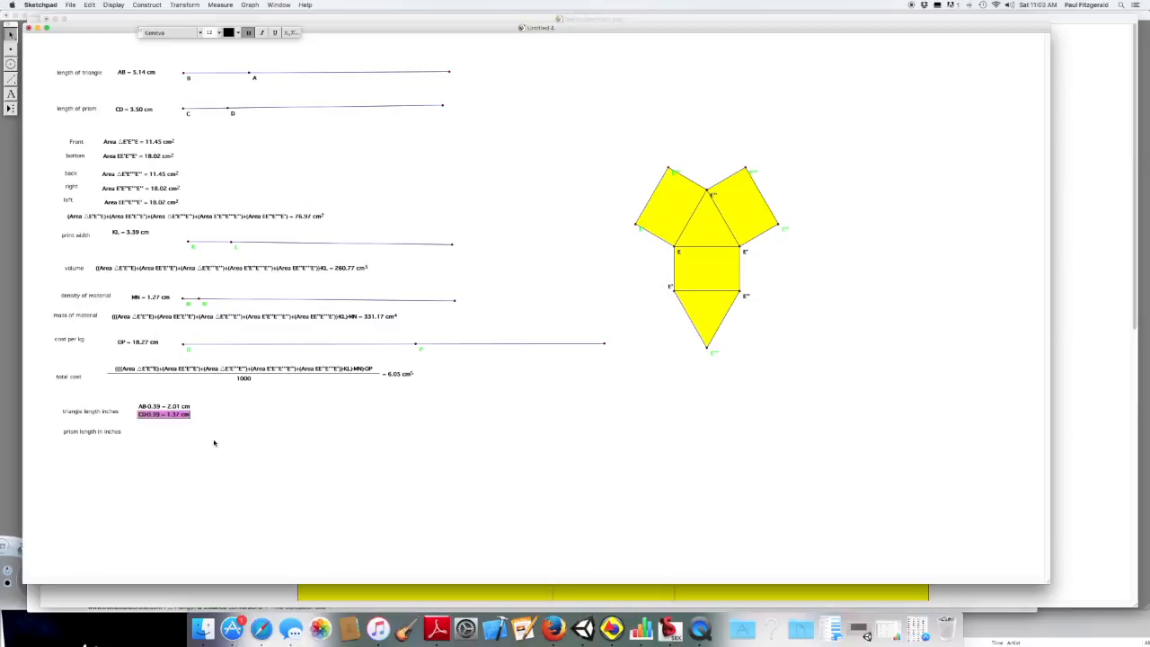
pyautogui.moveTo(180, 418); pyautogui.dragTo(172, 429)
pyautogui.click(184, 448)
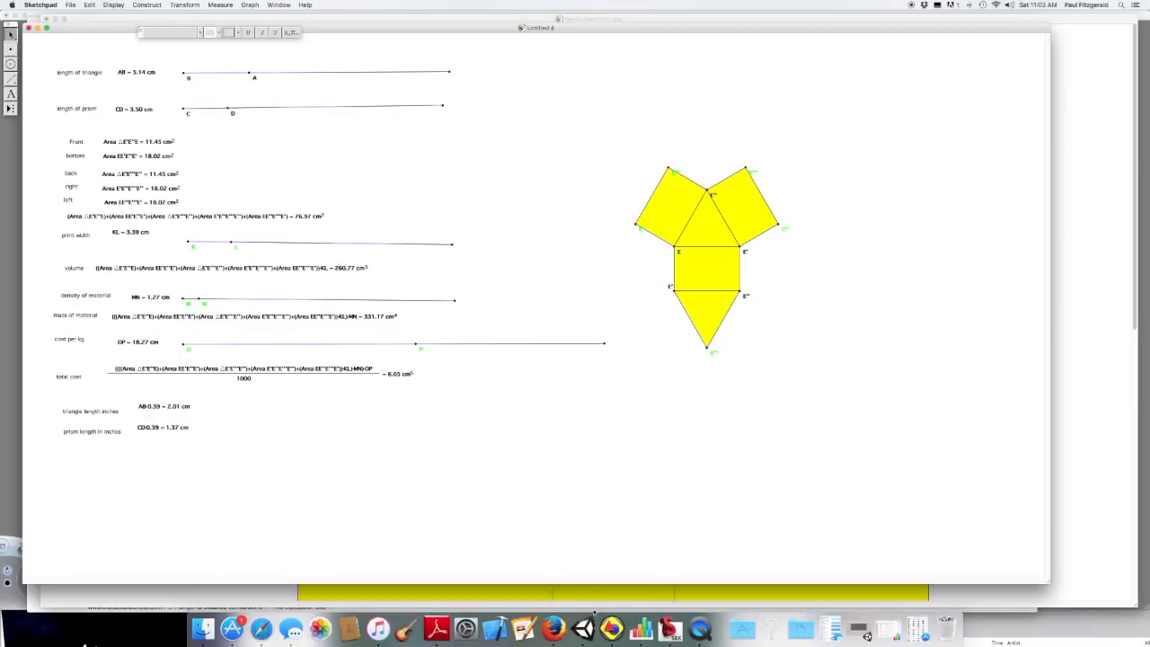
# - Switch to SketchBook Express and handwrite x cm/1 × .39"/1cm below the net sketch
pyautogui.click(669, 628)
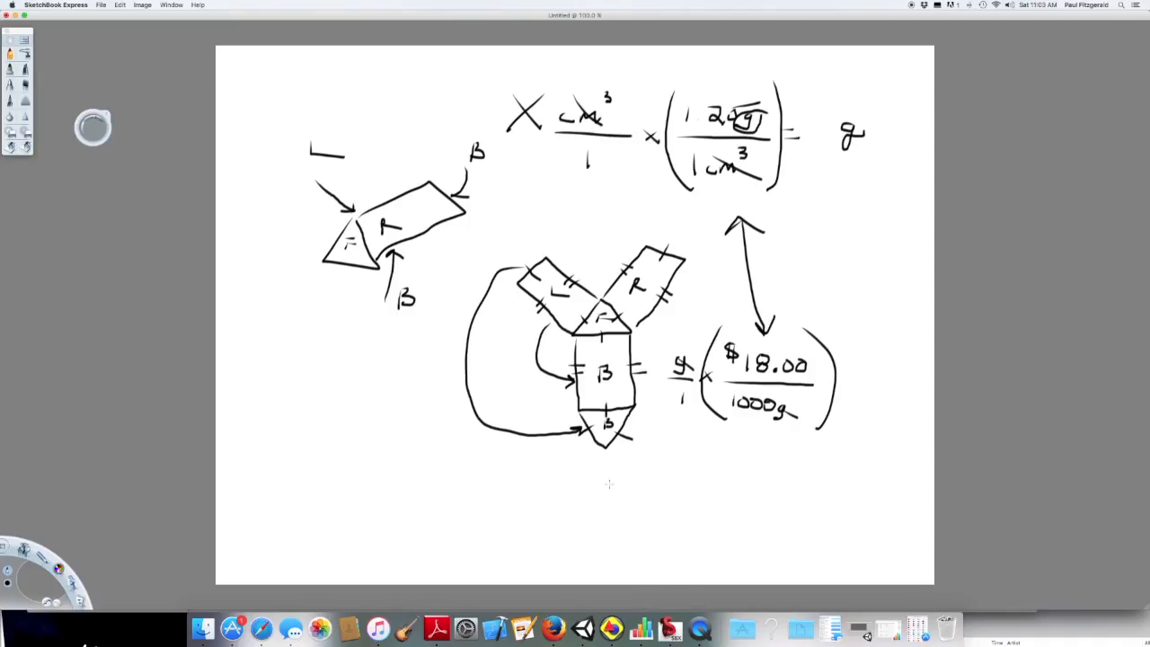
pyautogui.moveTo(611, 483)
pyautogui.mouseDown()
pyautogui.moveTo(625, 498)
pyautogui.moveTo(606, 499)
pyautogui.moveTo(666, 493)
pyautogui.moveTo(681, 504)
pyautogui.moveTo(632, 531)
pyautogui.mouseUp()
pyautogui.moveTo(689, 499)
pyautogui.mouseDown()
pyautogui.moveTo(691, 510)
pyautogui.moveTo(807, 505)
pyautogui.mouseUp()
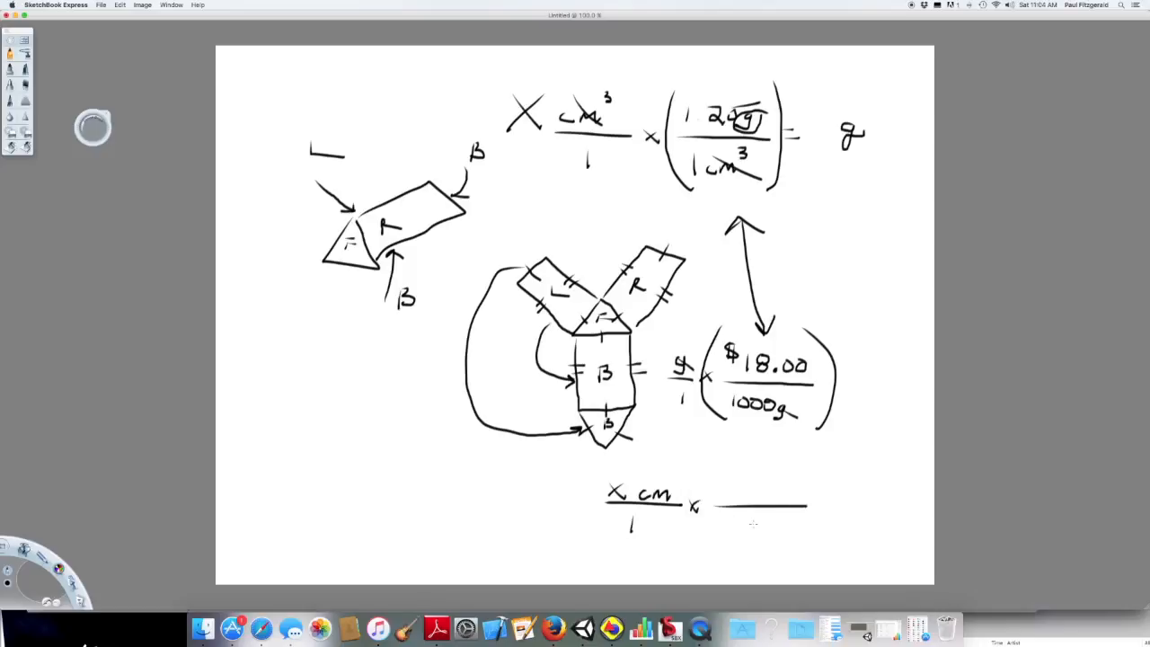
pyautogui.moveTo(737, 519)
pyautogui.mouseDown()
pyautogui.moveTo(736, 532)
pyautogui.moveTo(784, 533)
pyautogui.mouseUp()
pyautogui.click(724, 493)
pyautogui.moveTo(736, 478)
pyautogui.mouseDown()
pyautogui.moveTo(737, 492)
pyautogui.moveTo(759, 486)
pyautogui.moveTo(754, 495)
pyautogui.moveTo(780, 482)
pyautogui.mouseUp()
# - Strike out both cm units in the inch conversion and write = y" after it
pyautogui.moveTo(643, 491); pyautogui.dragTo(681, 508)
pyautogui.moveTo(748, 527); pyautogui.dragTo(787, 536)
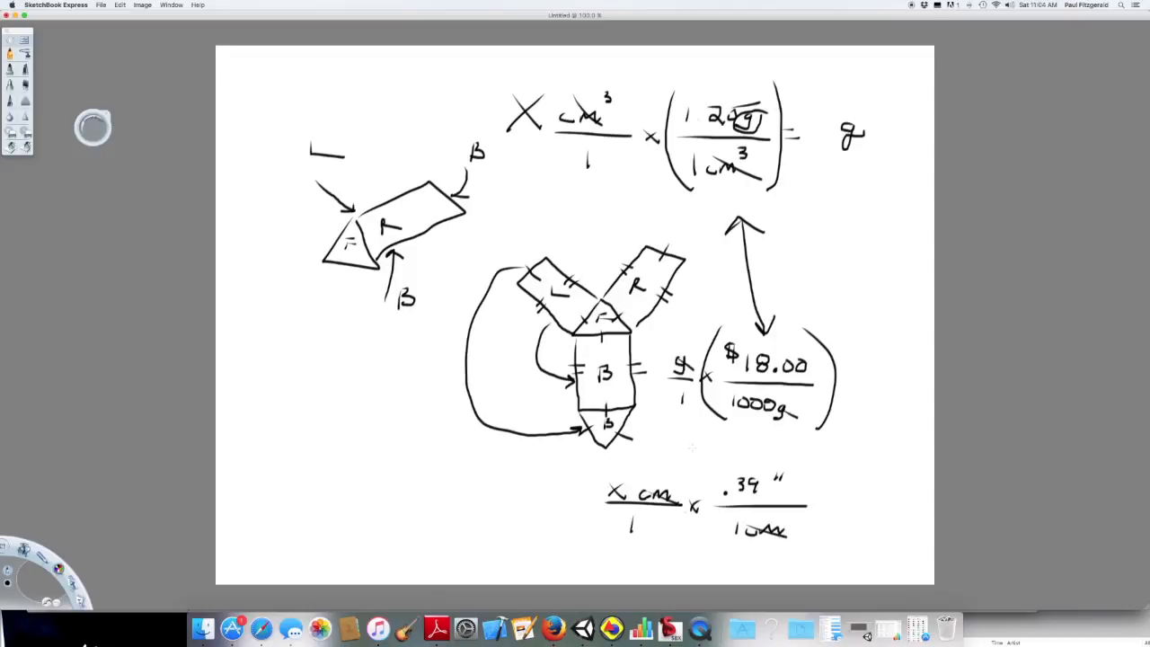
pyautogui.moveTo(819, 496)
pyautogui.mouseDown()
pyautogui.moveTo(868, 485)
pyautogui.moveTo(856, 500)
pyautogui.mouseUp()
pyautogui.moveTo(863, 489); pyautogui.dragTo(848, 516)
# - Bracket the .39"/1cm fraction and draw a short double-headed arrow between it and the $18.00/1000g fraction
pyautogui.moveTo(706, 461); pyautogui.dragTo(719, 534)
pyautogui.moveTo(795, 460)
pyautogui.mouseDown()
pyautogui.moveTo(813, 508)
pyautogui.moveTo(802, 544)
pyautogui.mouseUp()
pyautogui.moveTo(754, 431)
pyautogui.mouseDown()
pyautogui.moveTo(747, 459)
pyautogui.moveTo(758, 453)
pyautogui.moveTo(755, 429)
pyautogui.moveTo(764, 438)
pyautogui.mouseUp()
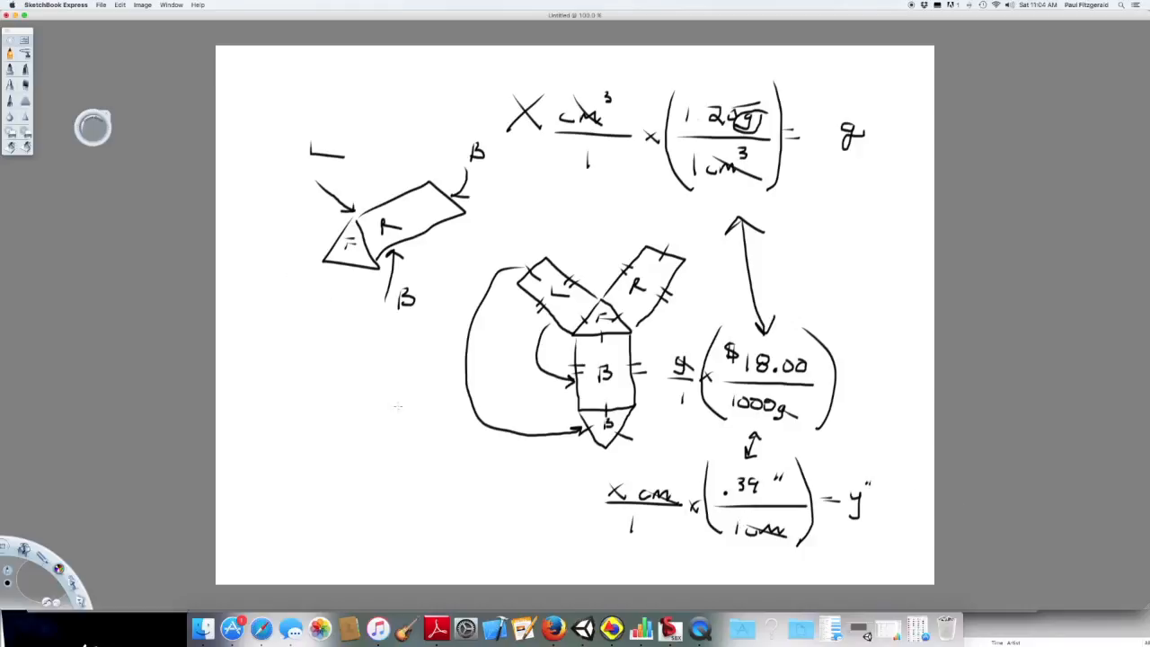
# - Switch to Sketchpad and align the AB × 0.39 and CD × 0.39 results with their inch captions
pyautogui.click(612, 628)
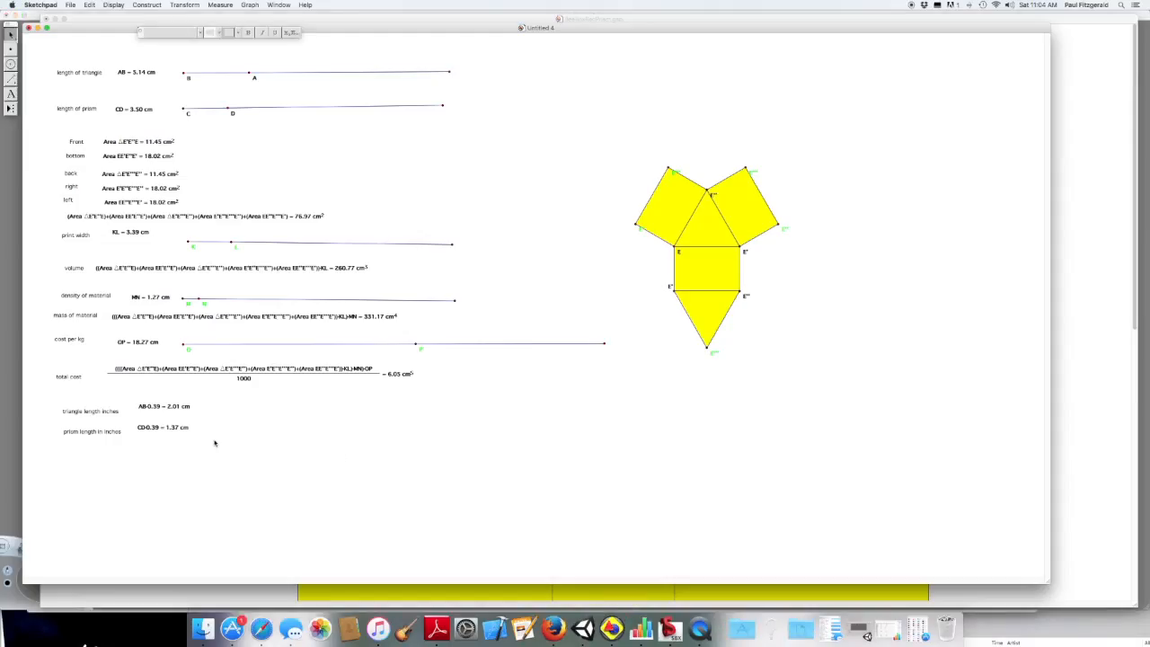
pyautogui.moveTo(185, 428); pyautogui.dragTo(186, 413)
pyautogui.click(231, 430)
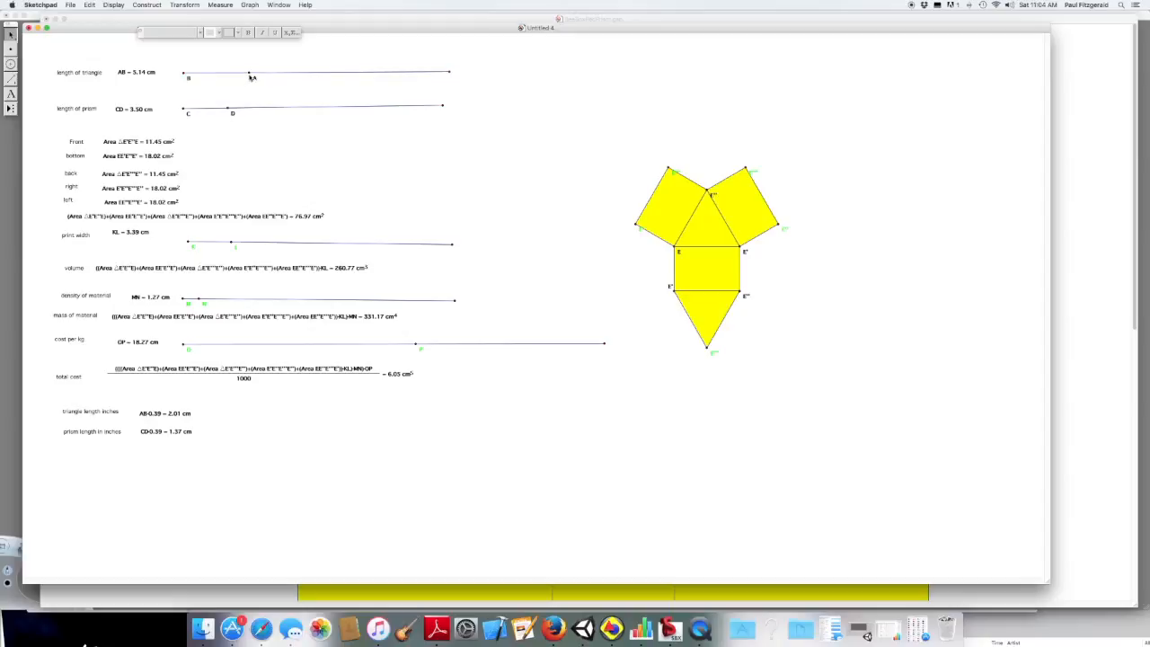
# - Lengthen the triangle length AB to about 11.07 cm and the prism length CD to about 8.41 cm
pyautogui.moveTo(252, 72); pyautogui.dragTo(323, 72)
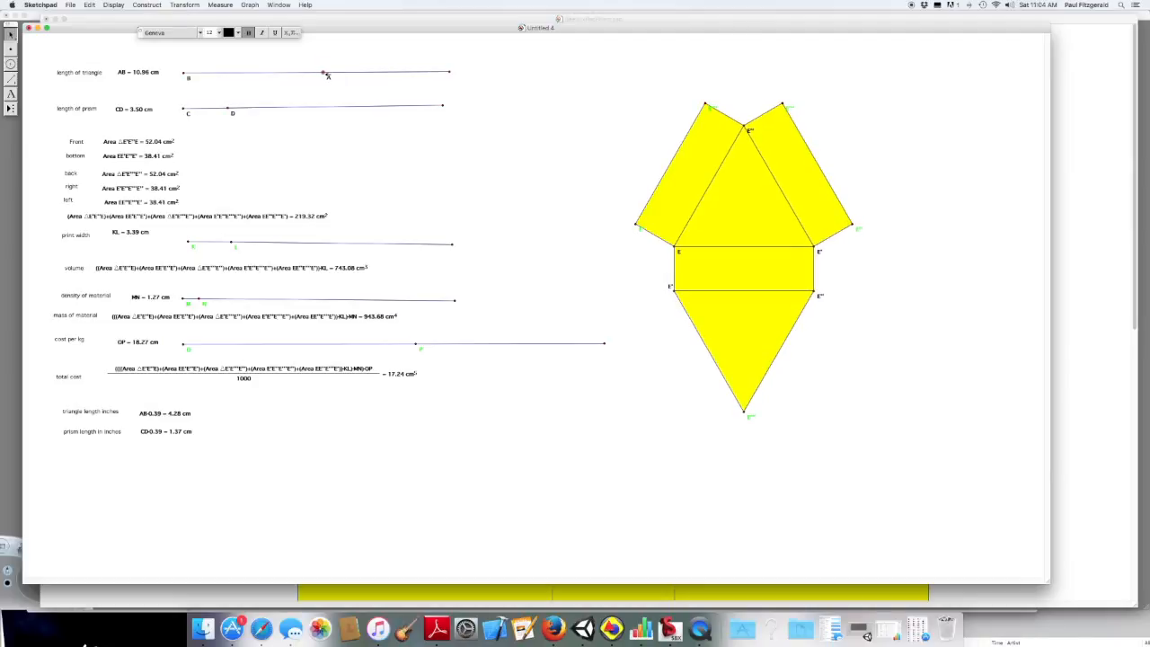
pyautogui.moveTo(326, 75); pyautogui.dragTo(328, 76)
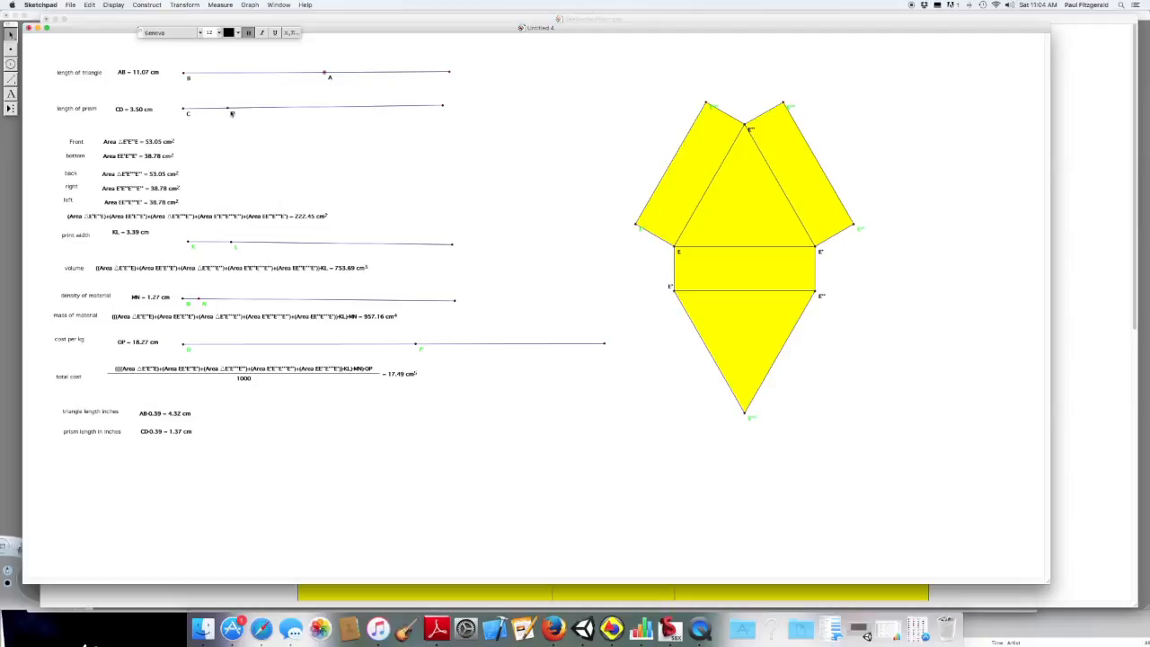
pyautogui.moveTo(231, 108); pyautogui.dragTo(291, 109)
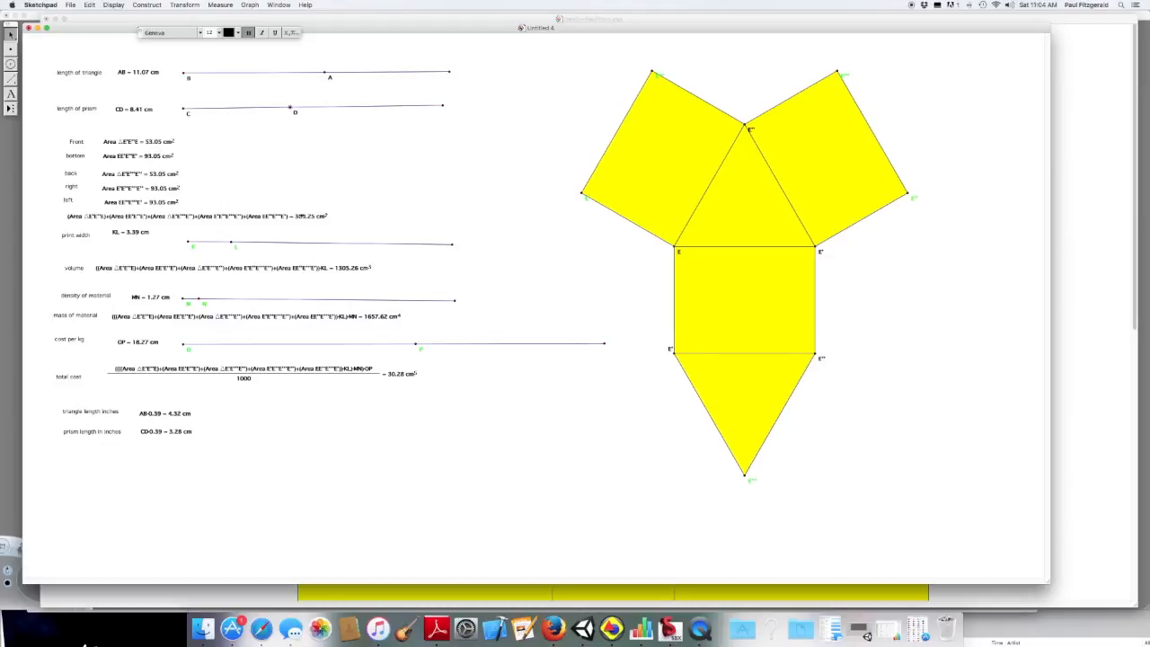
# - Reduce the print width KL to about 0.60 cm by moving point L along its segment
pyautogui.click(231, 242)
pyautogui.moveTo(231, 242); pyautogui.dragTo(193, 243)
pyautogui.click(409, 417)
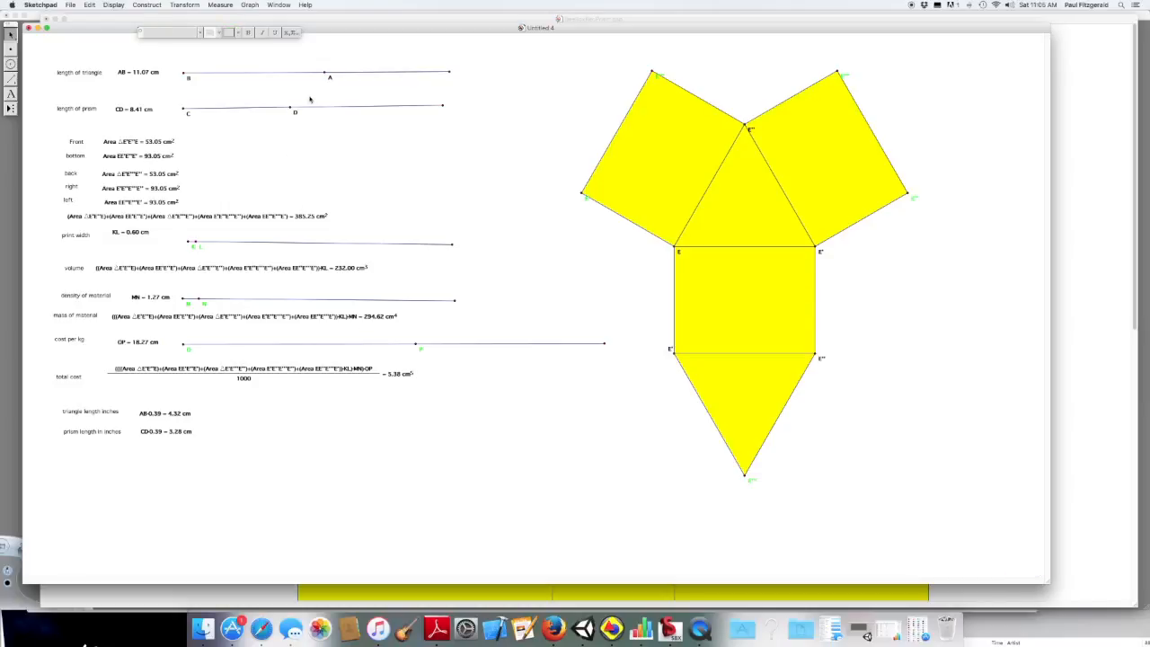
# - Increase triangle length AB to about 15.30 cm and prism length CD to about 19.71 cm, extending the segment that carries D
pyautogui.moveTo(325, 72); pyautogui.dragTo(378, 72)
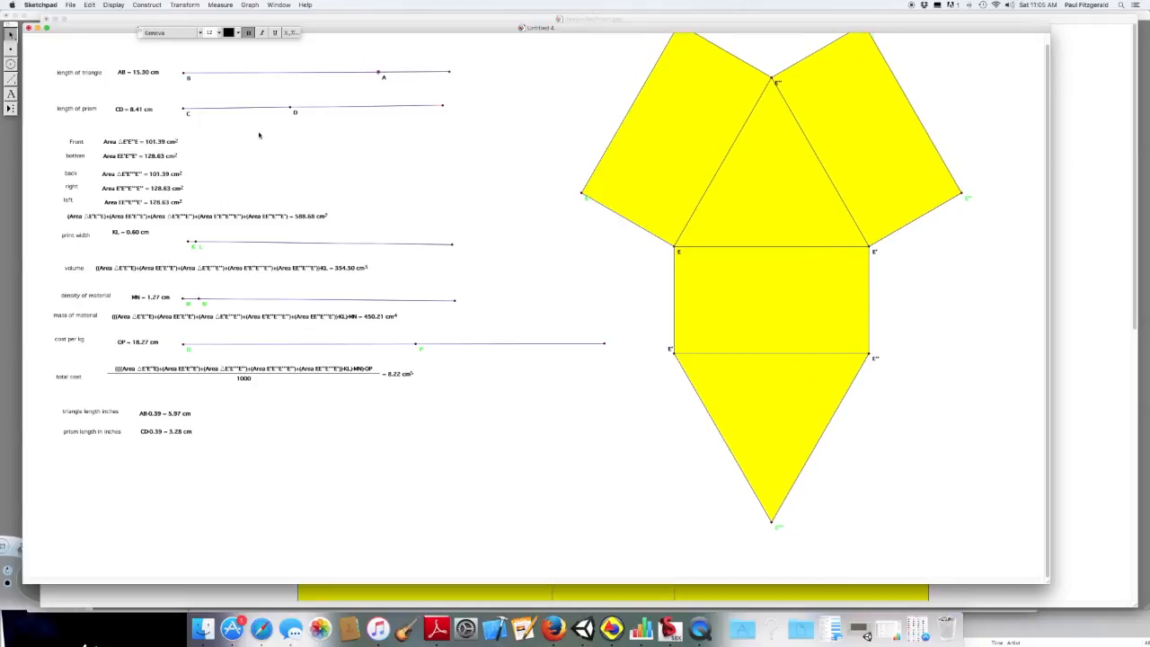
pyautogui.moveTo(294, 106); pyautogui.dragTo(469, 107)
pyautogui.click(300, 120)
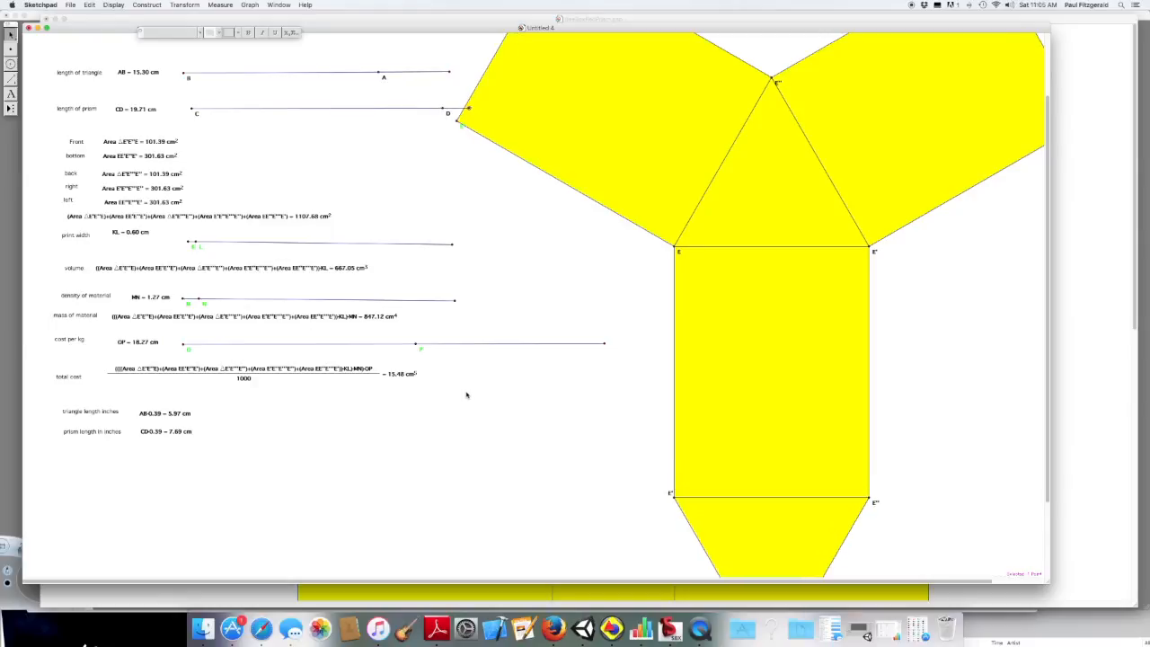
# - Shorten the prism length CD to about 9.80 cm by moving point D back along its segment
pyautogui.scroll(-4, 453, 381)
pyautogui.scroll(6, 453, 382)
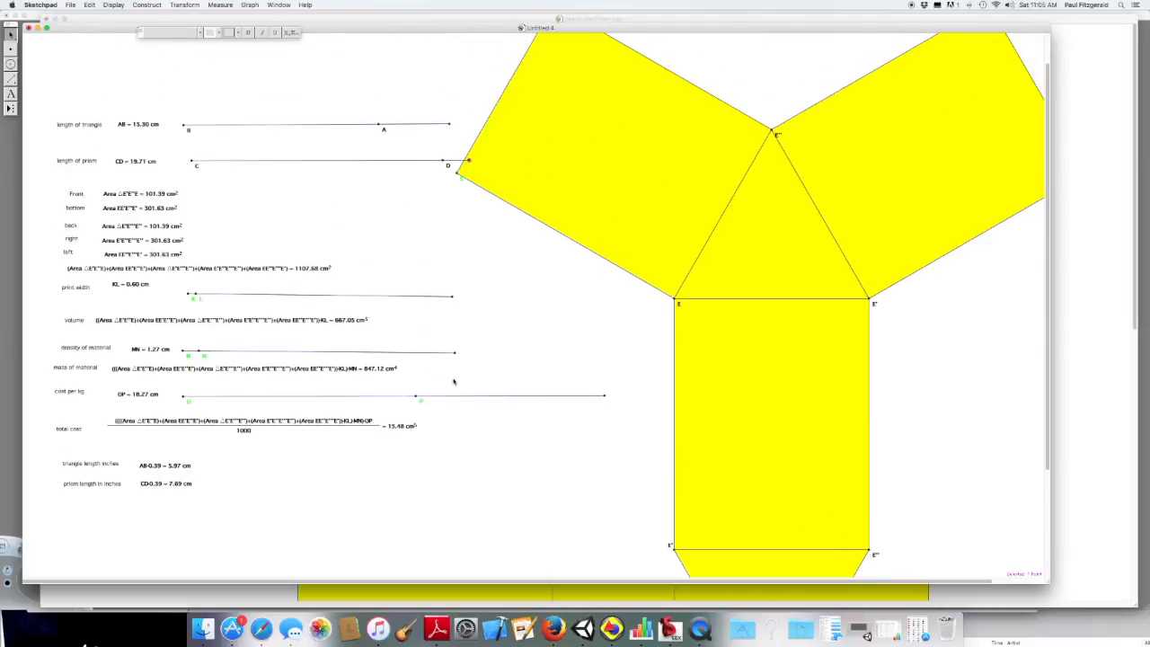
pyautogui.scroll(-1, 454, 382)
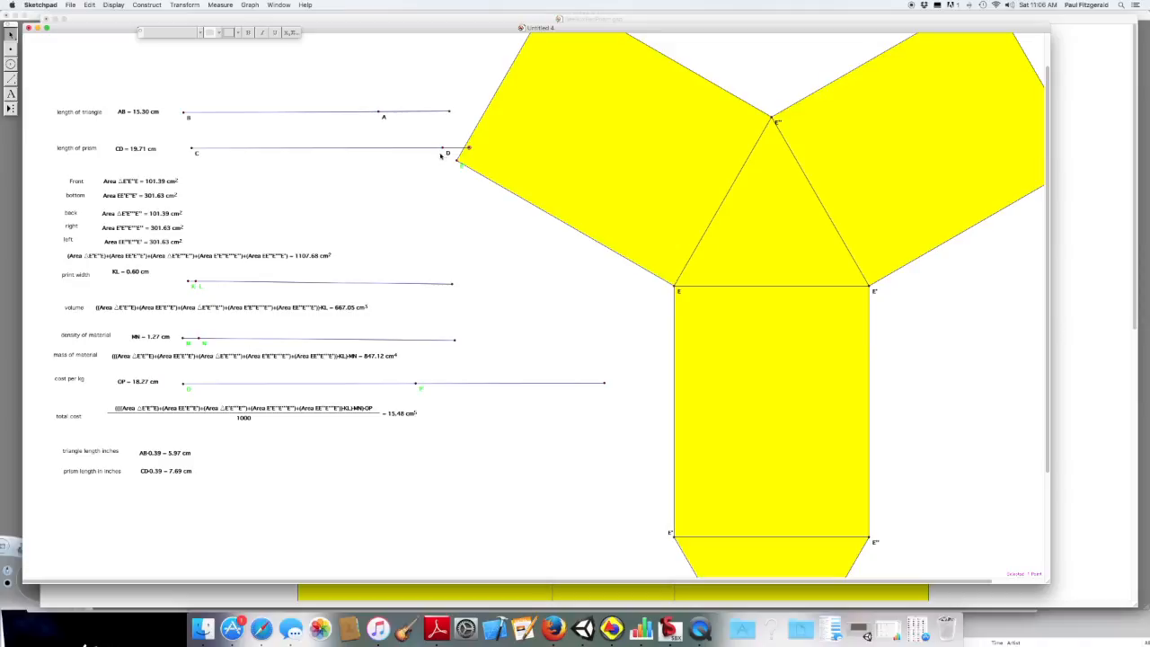
pyautogui.moveTo(442, 148); pyautogui.dragTo(315, 149)
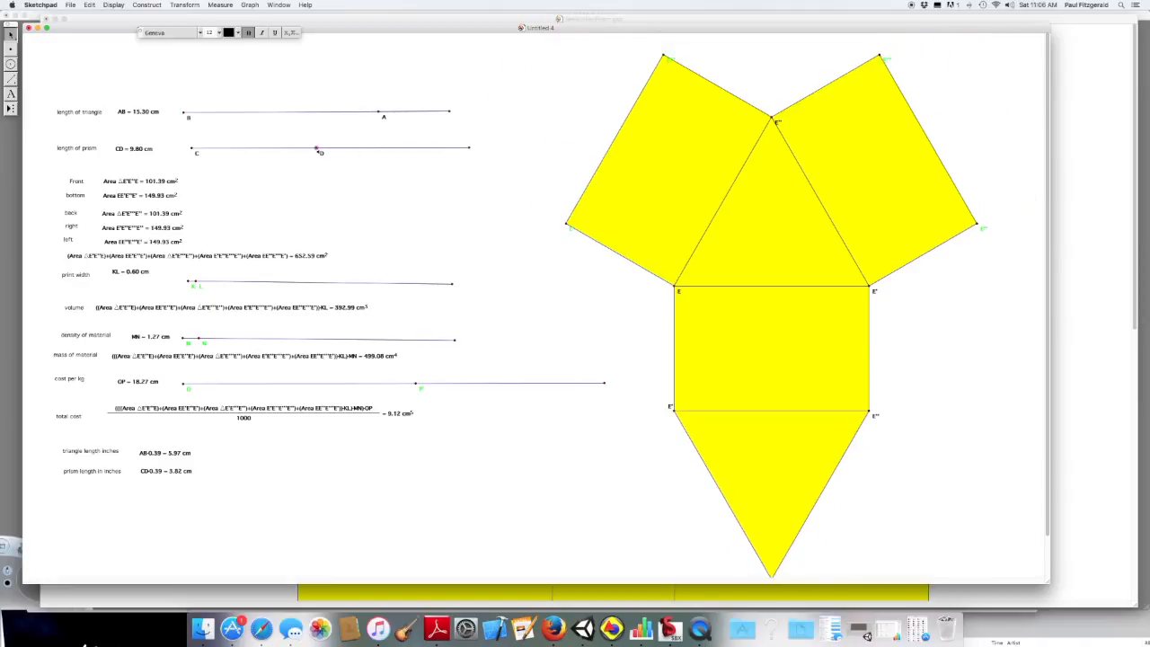